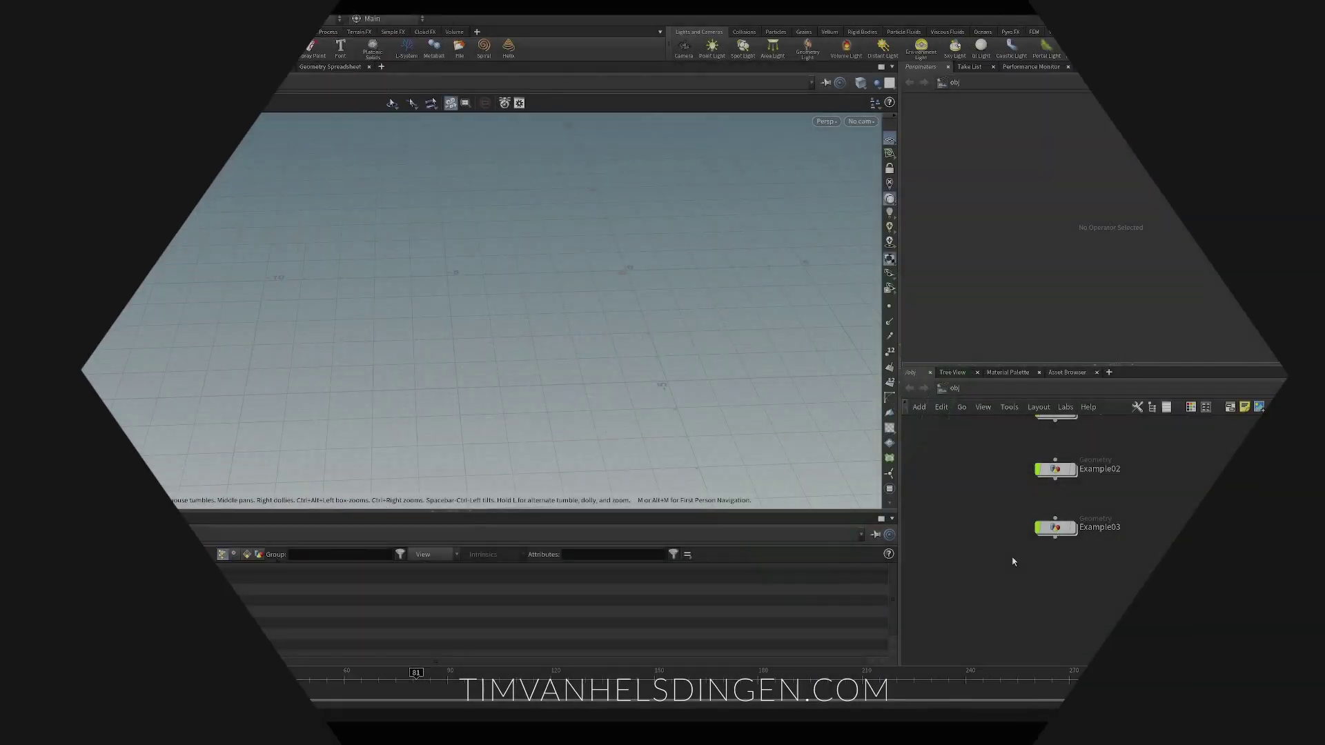
Switch to the browser, watch the snow physics comparison video as a reference, and return to Houdini.
{"action": "middle_click_drag", "start_coordinate": [1047, 568], "coordinate": [1000, 588]}
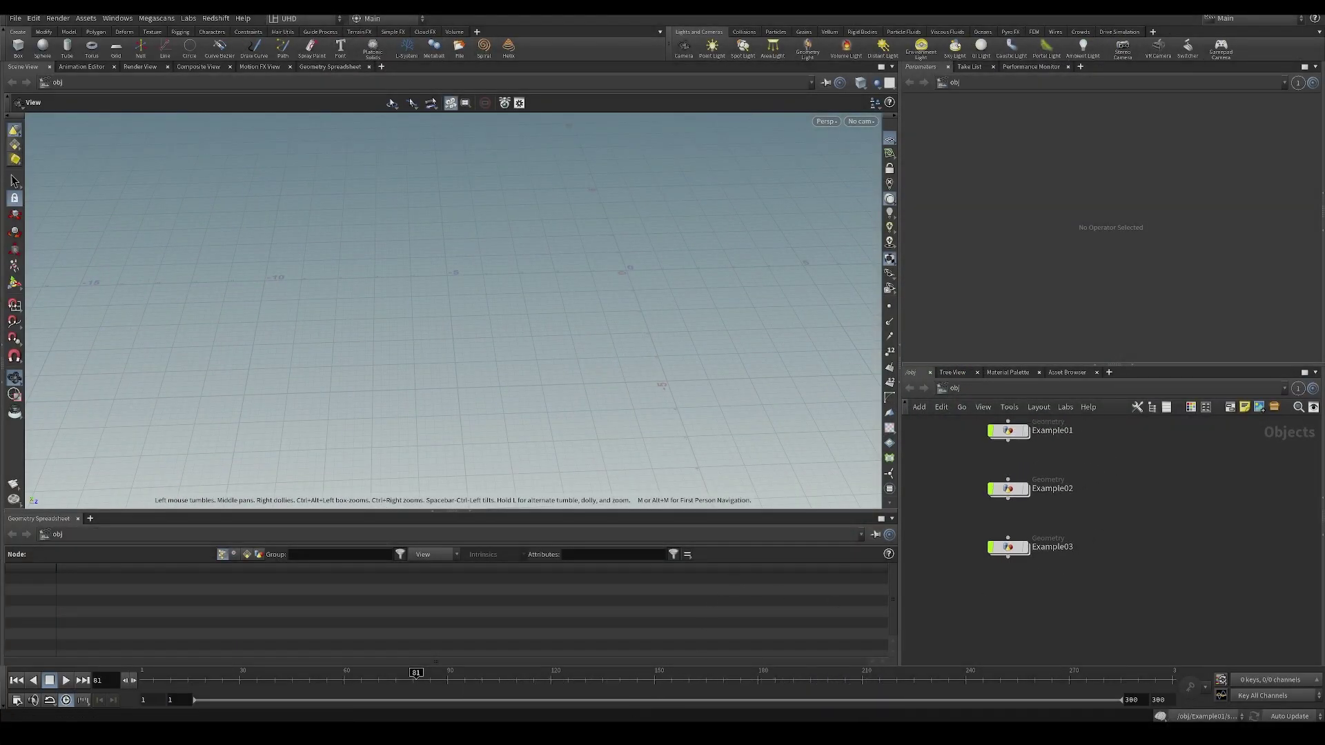
{"action": "key", "text": "alt+Tab"}
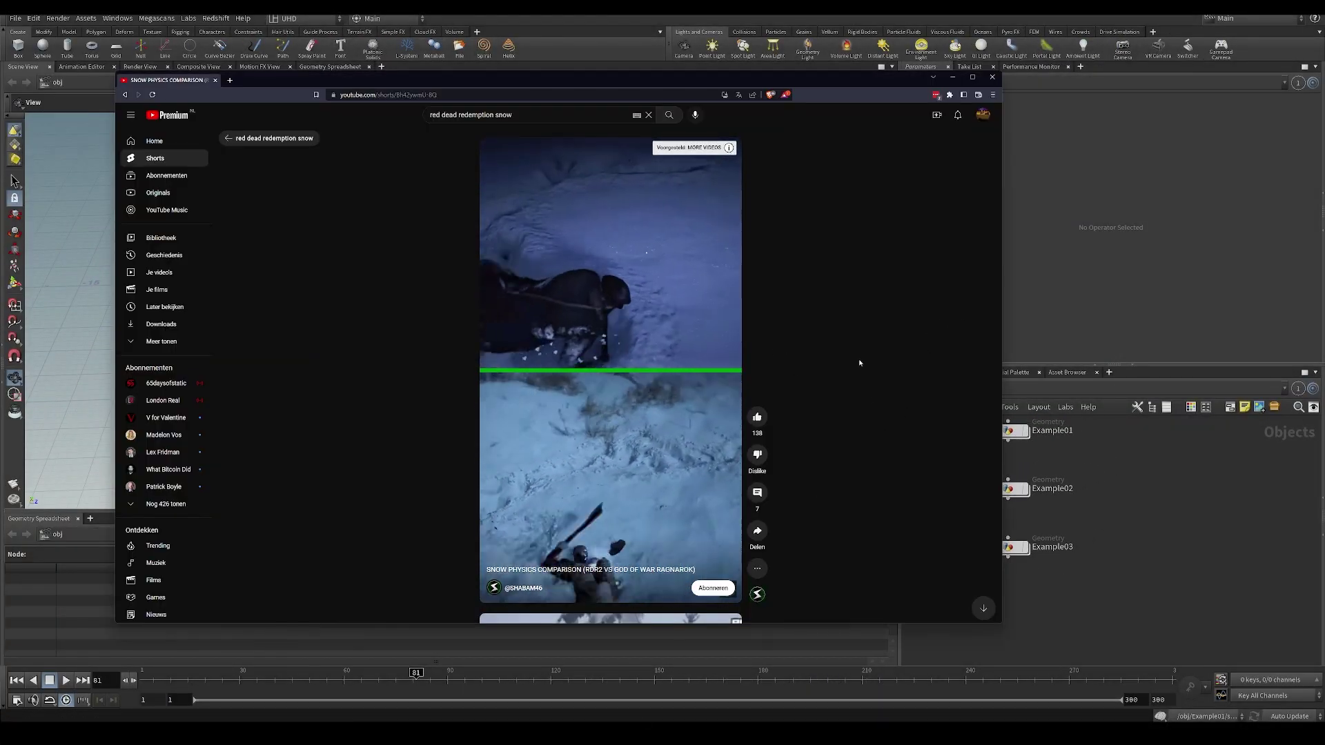
{"action": "mouse_move", "coordinate": [666, 300]}
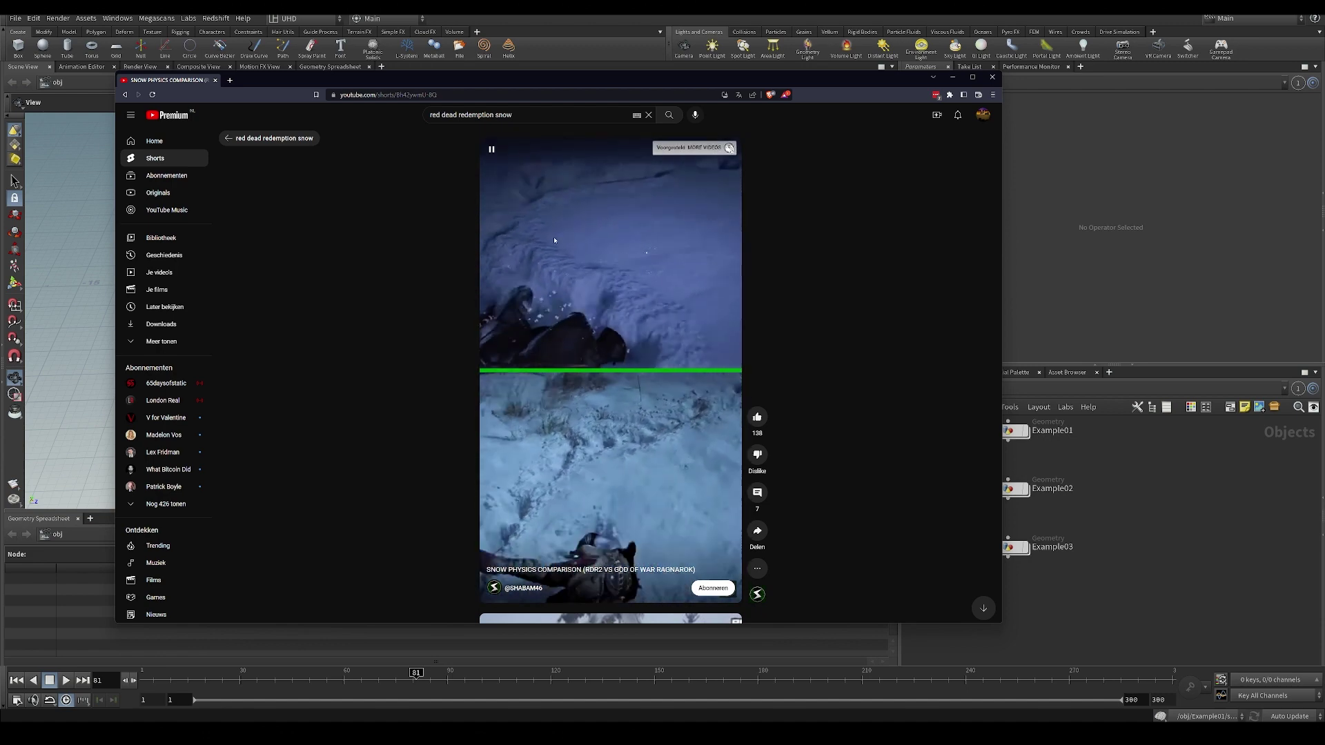
{"action": "double_click", "coordinate": [536, 81]}
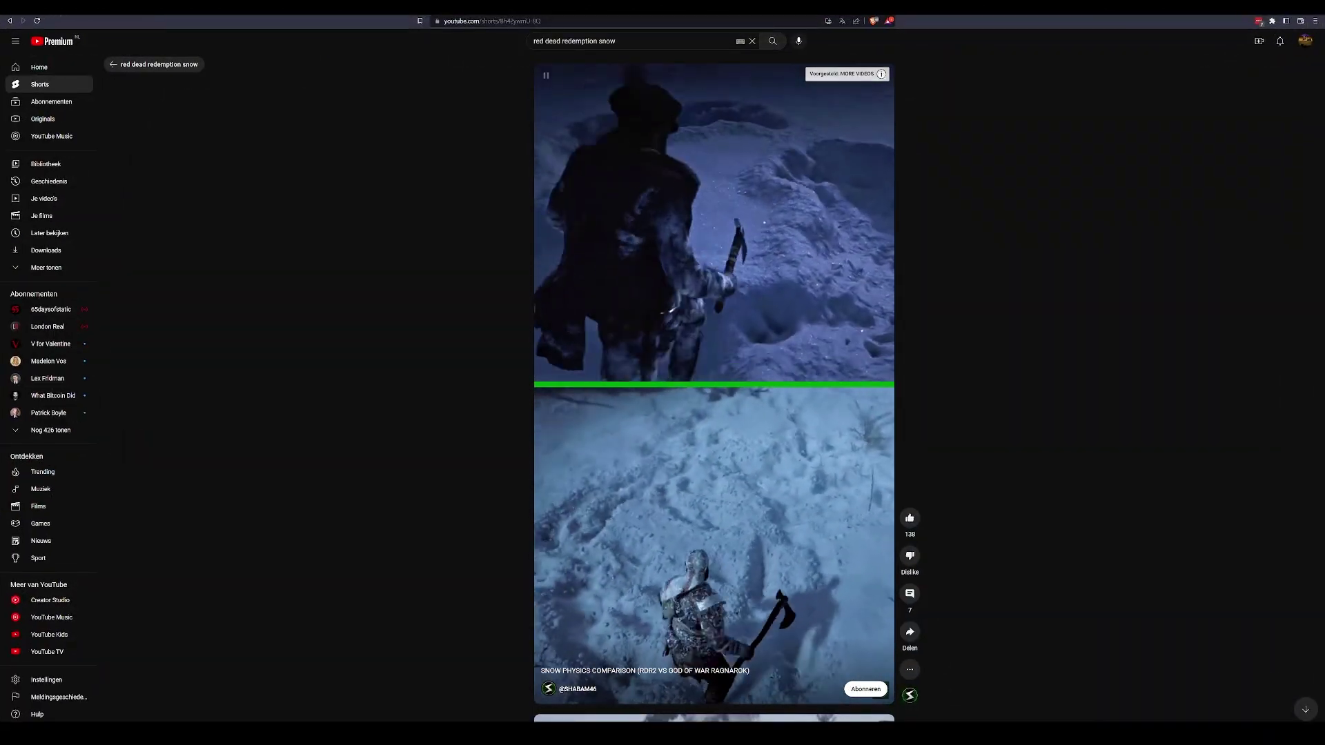
{"action": "key", "text": "super+Down"}
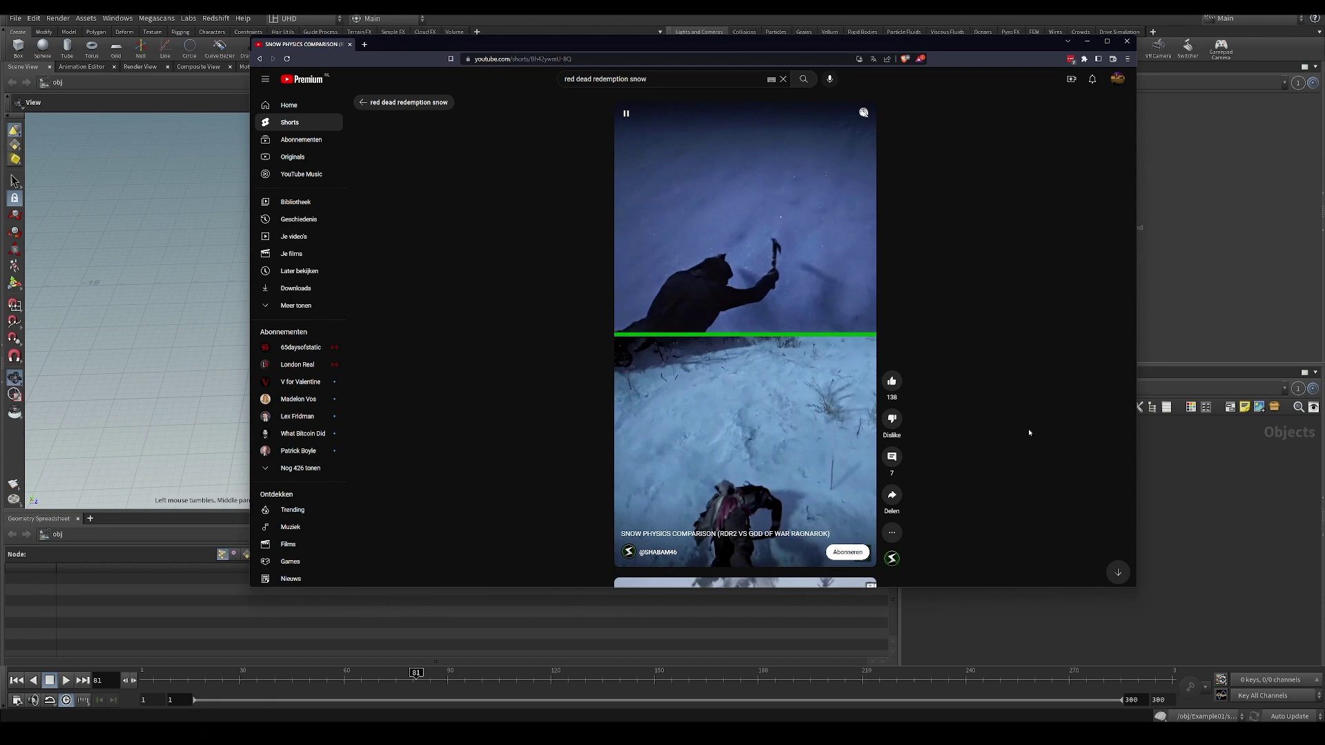
{"action": "key", "text": "super+Down"}
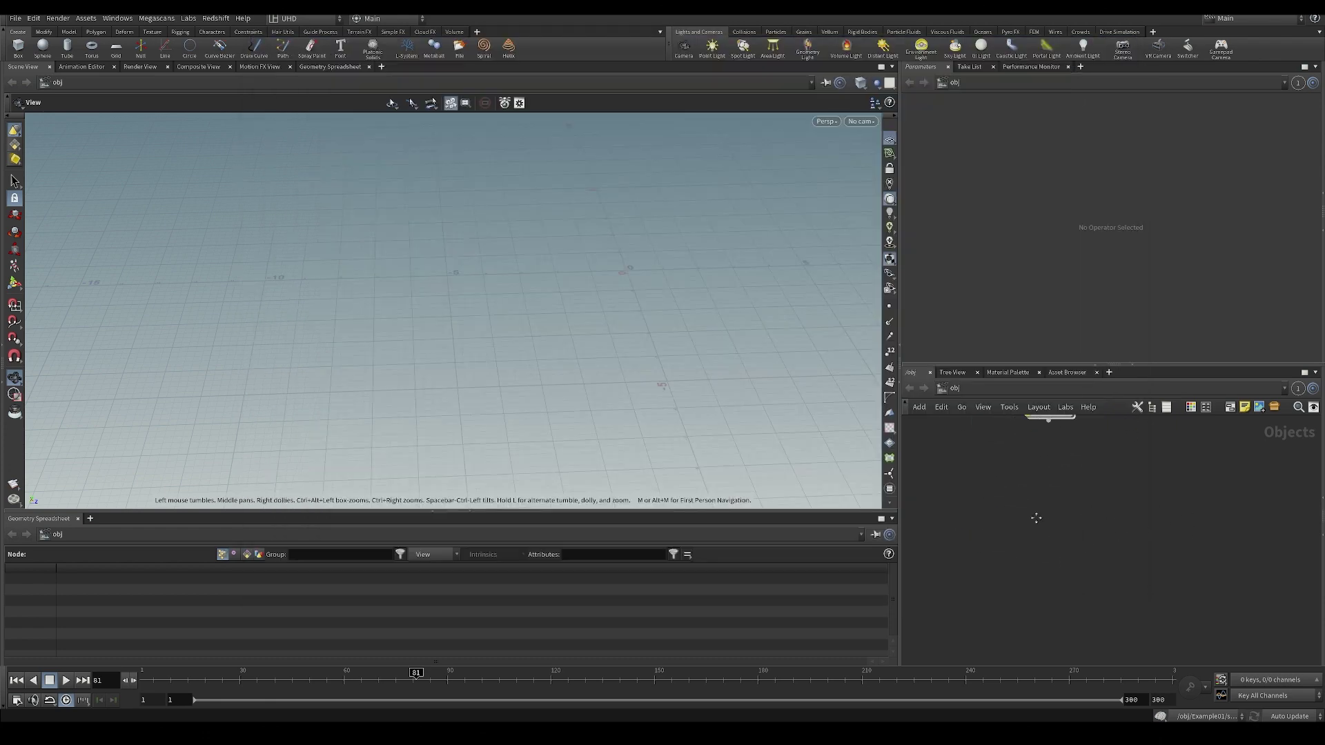
Add a Geometry object named Example04 below Example03 and enter its network.
{"action": "middle_click_drag", "start_coordinate": [1036, 518], "coordinate": [975, 640]}
{"action": "key", "text": "Tab"}
{"action": "type", "text": "geo"}
{"action": "left_click", "coordinate": [1103, 325]}
{"action": "middle_click_drag", "start_coordinate": [1025, 573], "coordinate": [1042, 510]}
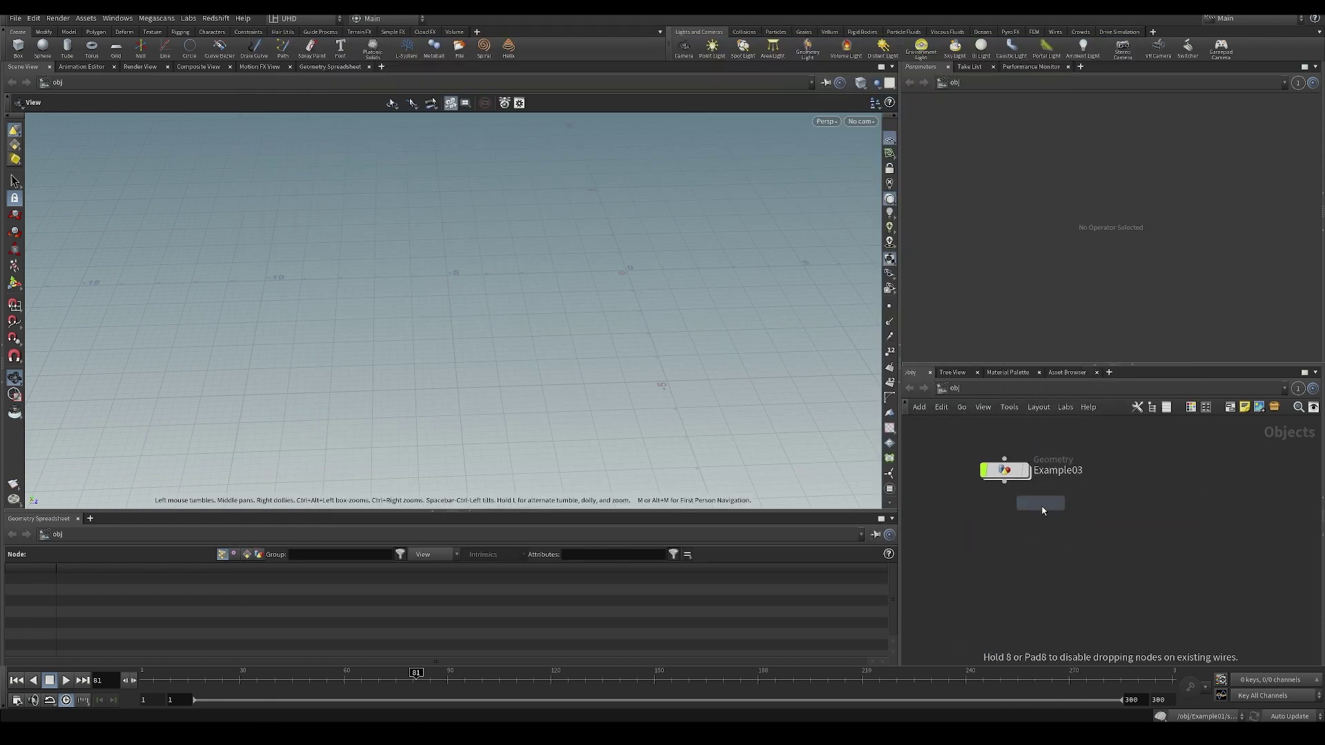
{"action": "left_click", "coordinate": [1043, 550]}
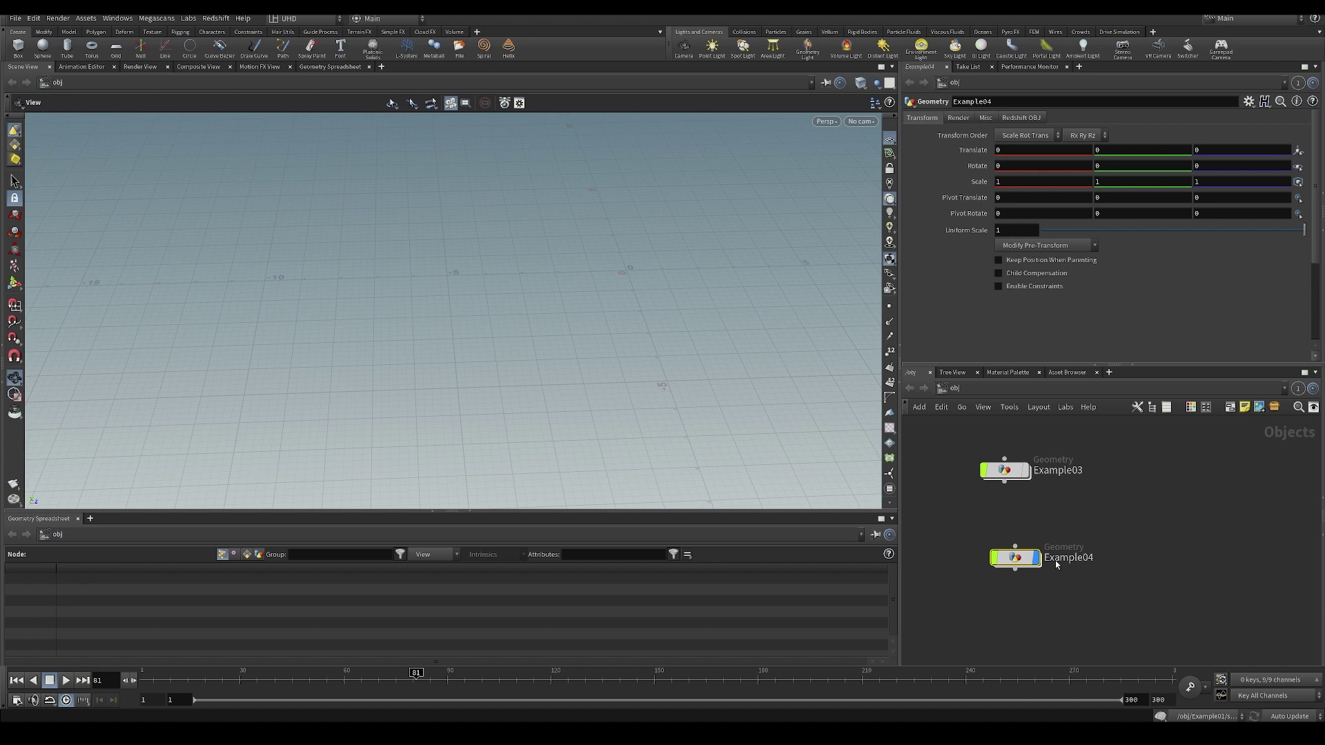
{"action": "double_click", "coordinate": [1012, 561]}
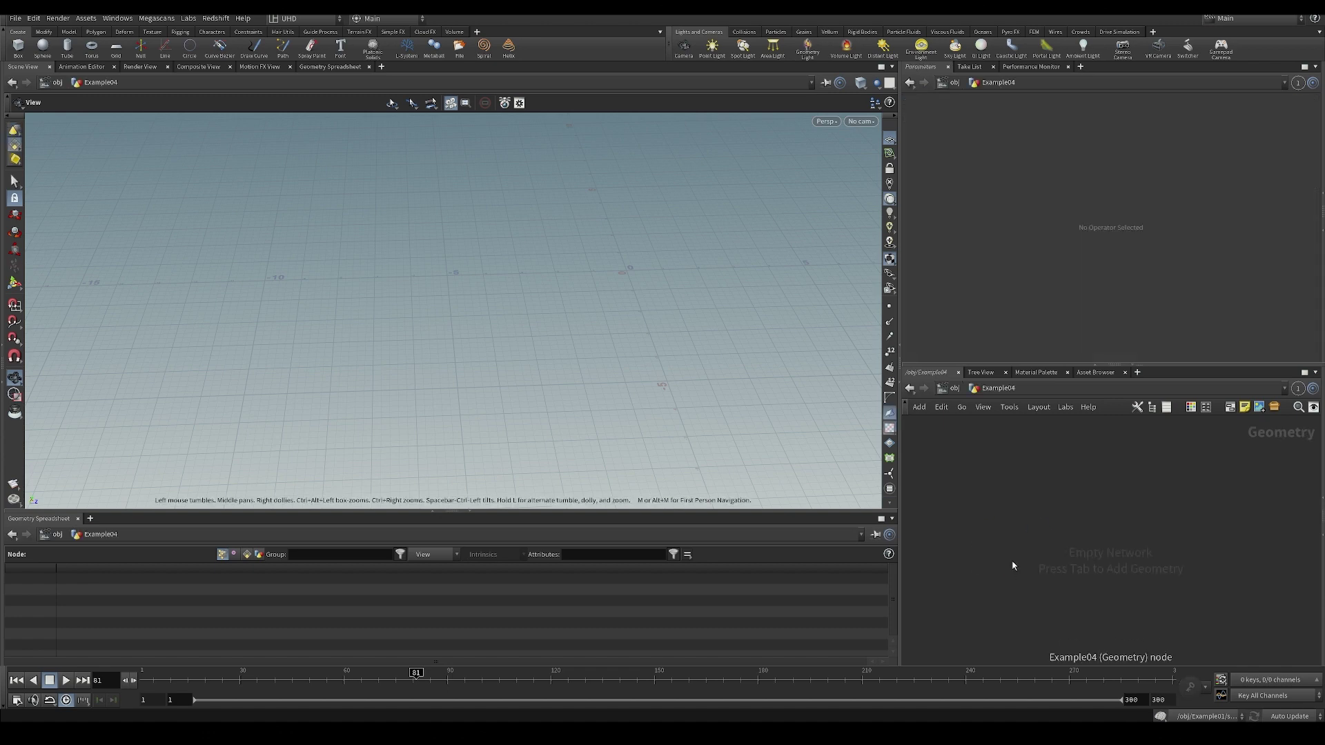
Add a box and set its size to 10 in both X and Z.
{"action": "key", "text": "Tab"}
{"action": "type", "text": "box"}
{"action": "key", "text": "Return"}
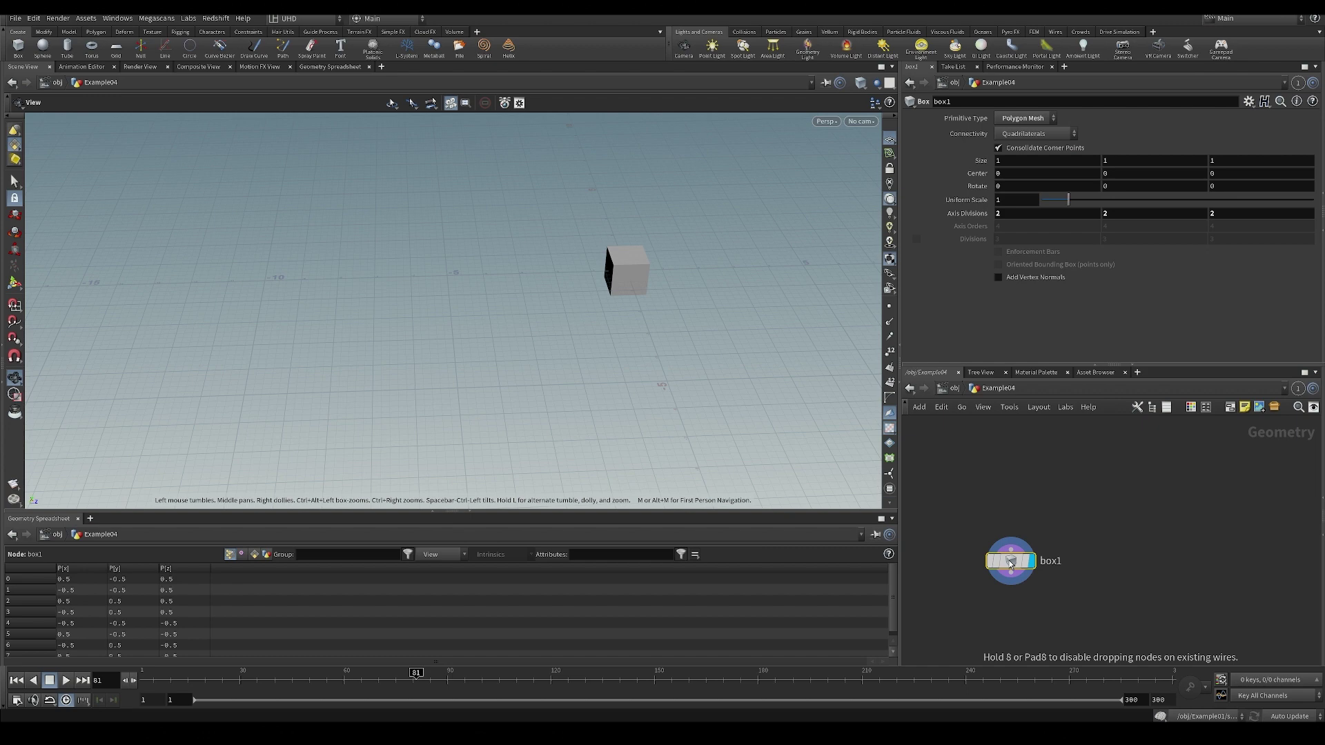
{"action": "left_click", "coordinate": [1014, 164]}
{"action": "type", "text": "10"}
{"action": "key", "text": "Tab"}
{"action": "key", "text": "Tab"}
{"action": "type", "text": "10"}
{"action": "key", "text": "Return"}
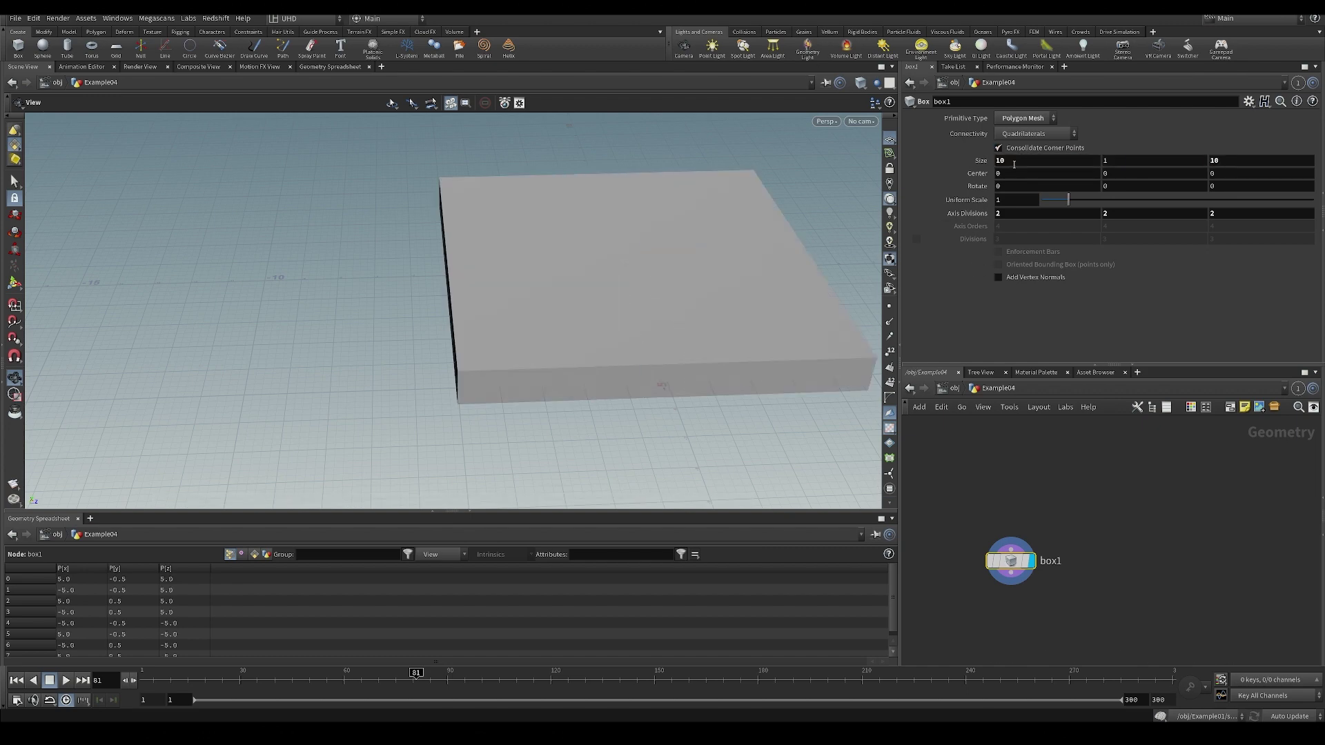
Hide the reference grid in the viewport.
{"action": "left_click_drag", "start_coordinate": [655, 282], "coordinate": [634, 334]}
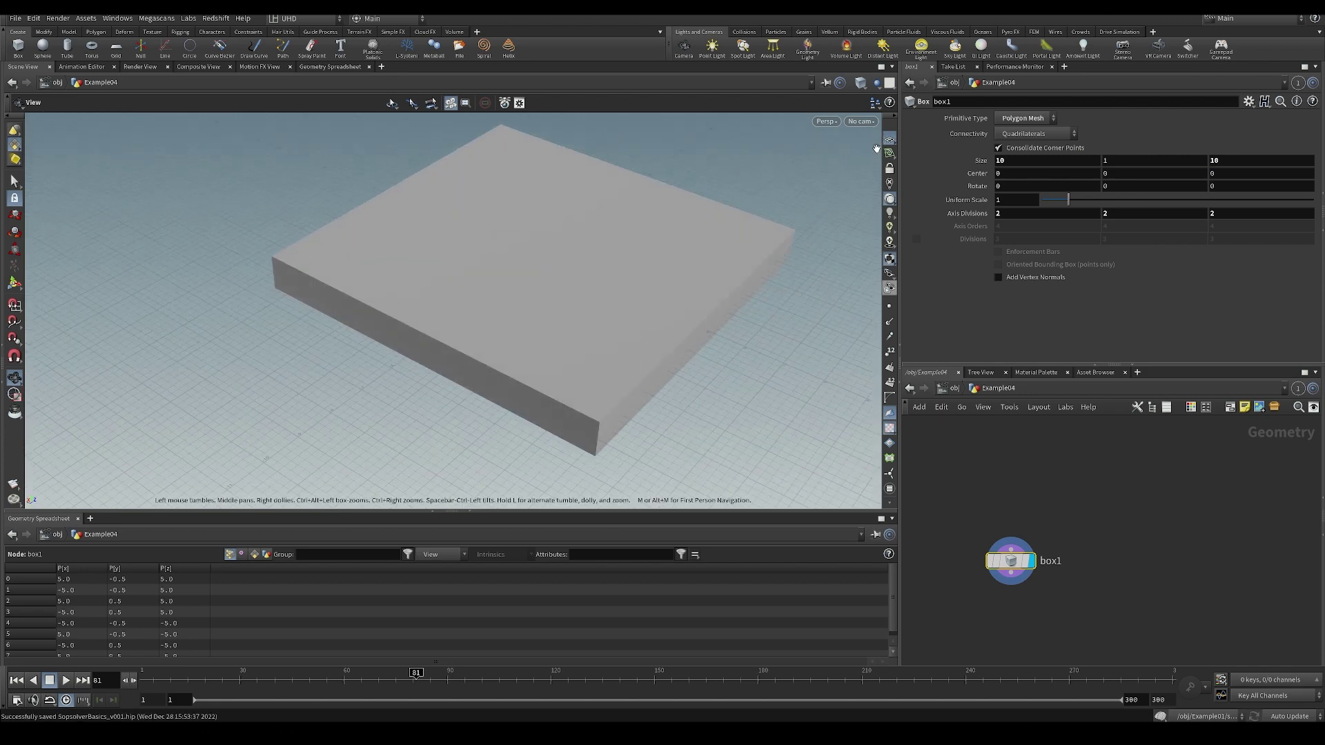
{"action": "left_click", "coordinate": [890, 139]}
{"action": "right_click_drag", "start_coordinate": [704, 396], "coordinate": [571, 358]}
{"action": "left_click_drag", "start_coordinate": [571, 358], "coordinate": [538, 291]}
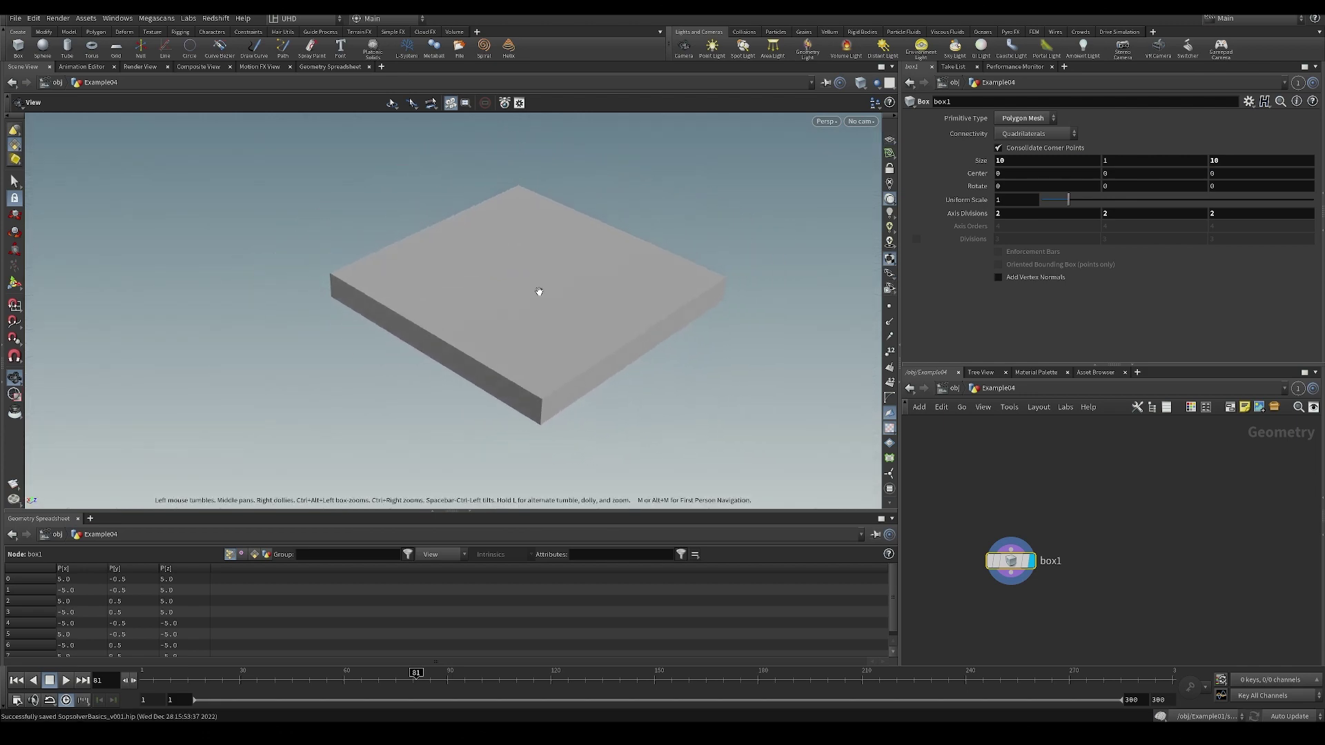
{"action": "middle_click_drag", "start_coordinate": [538, 291], "coordinate": [494, 292]}
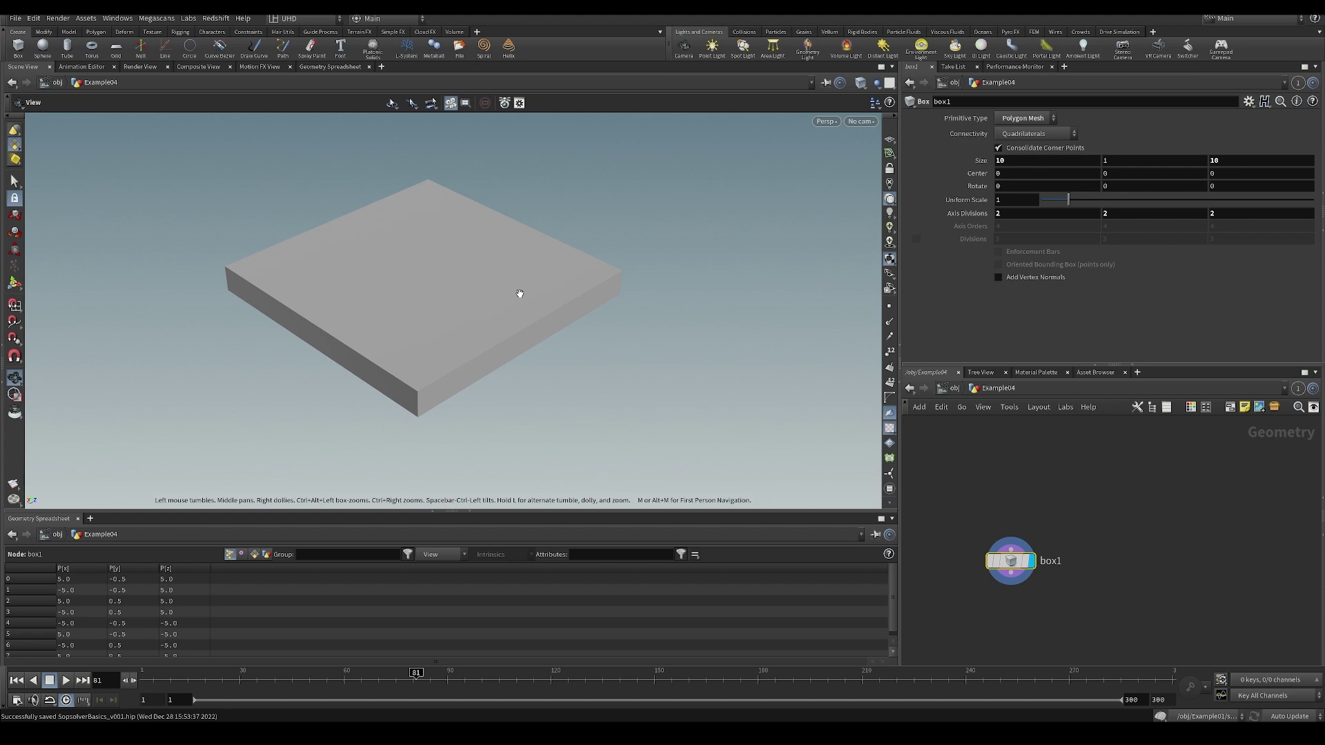
{"action": "middle_click_drag", "start_coordinate": [523, 293], "coordinate": [594, 300]}
{"action": "left_click_drag", "start_coordinate": [532, 338], "coordinate": [593, 321]}
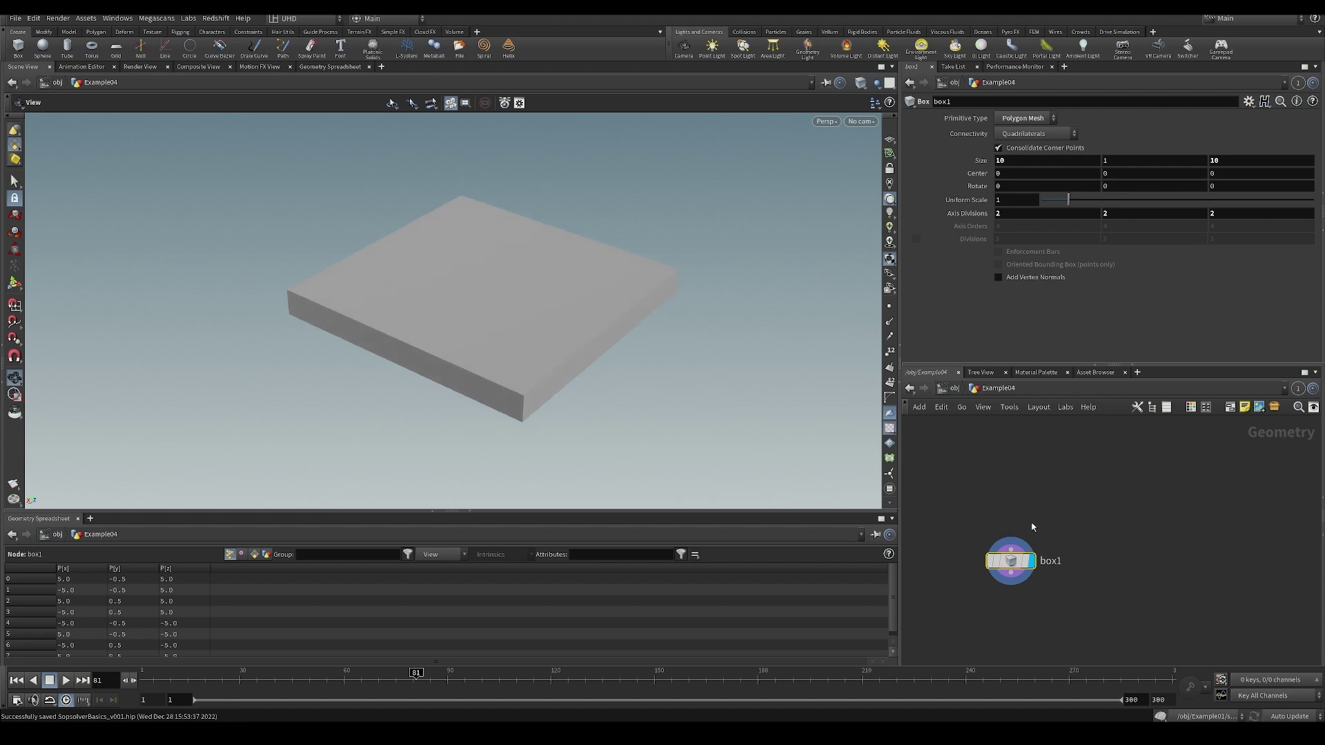
Add a VDB from Polygons node after the box to convert it to a distance VDB.
{"action": "middle_click_drag", "start_coordinate": [1118, 556], "coordinate": [1116, 541]}
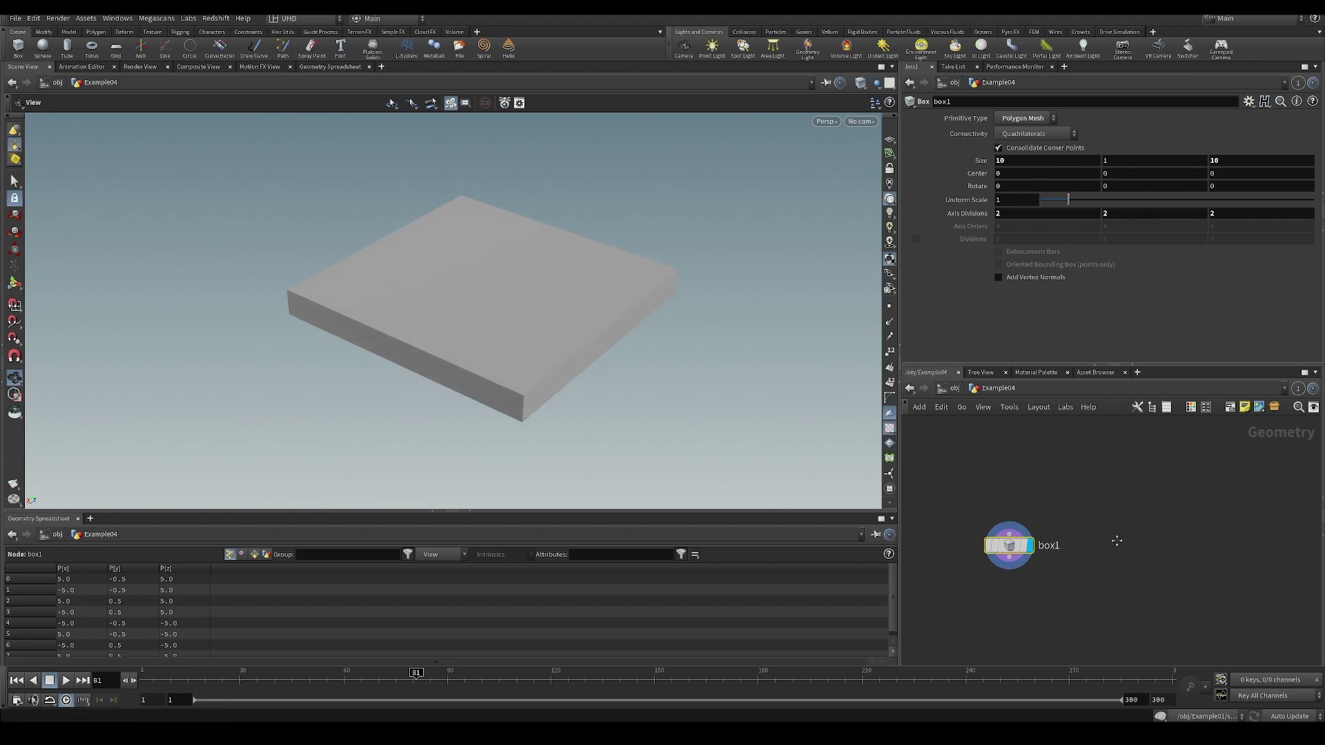
{"action": "scroll", "coordinate": [1062, 588], "scroll_direction": "up", "scroll_amount": 2}
{"action": "key", "text": "Tab"}
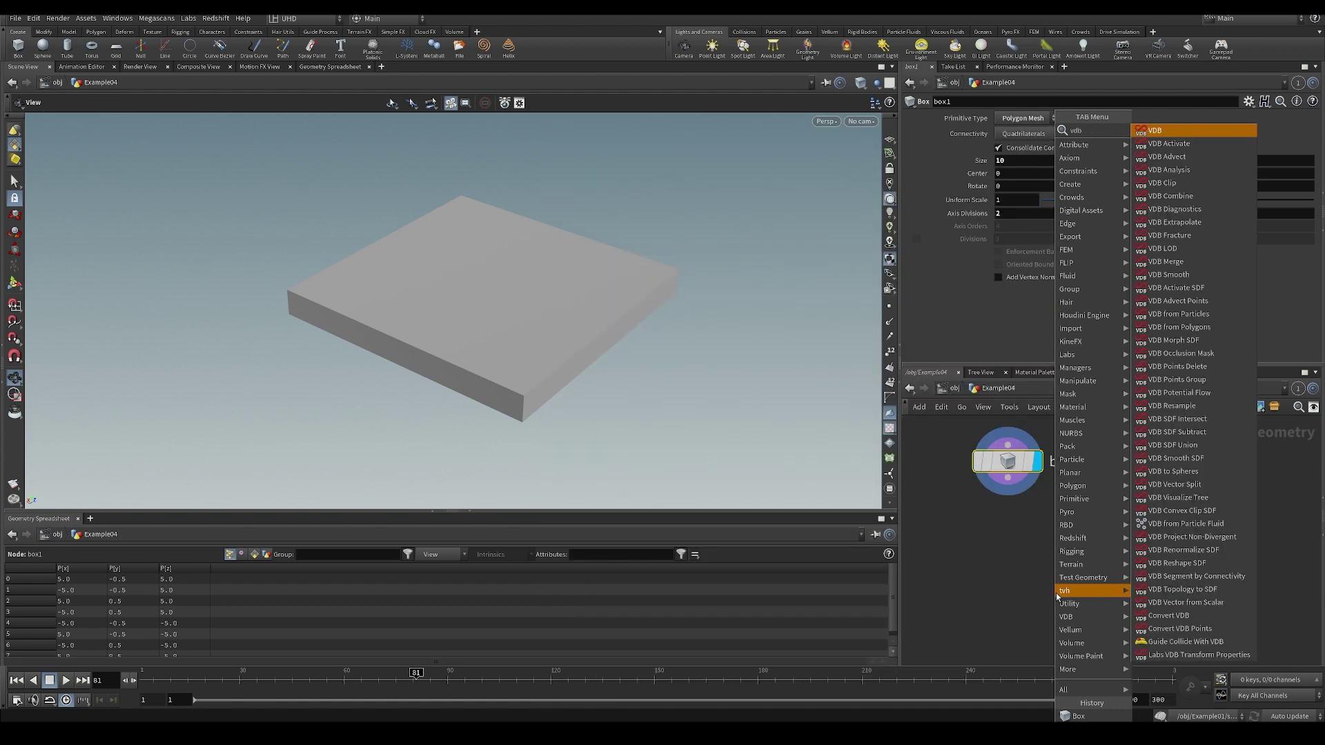
{"action": "type", "text": "vdb fr"}
{"action": "key", "text": "Down"}
{"action": "key", "text": "Return"}
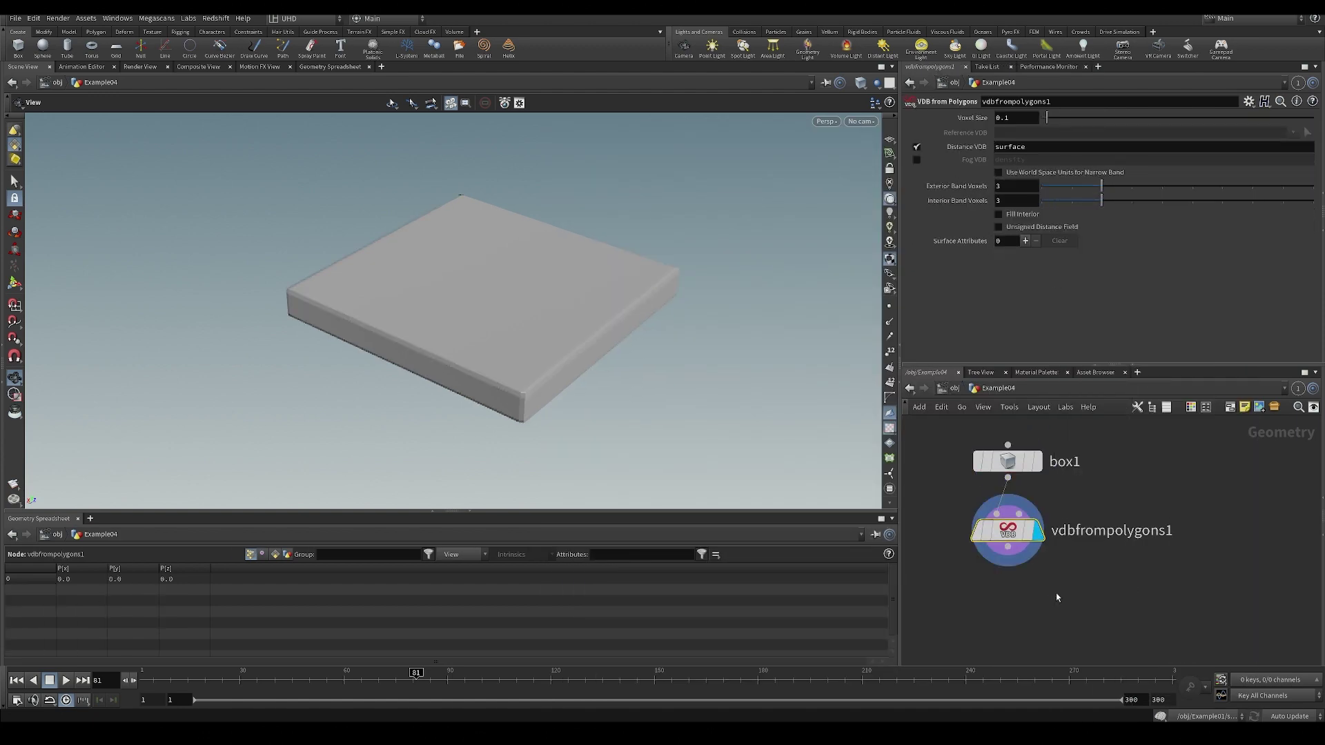
{"action": "middle_click", "coordinate": [980, 534]}
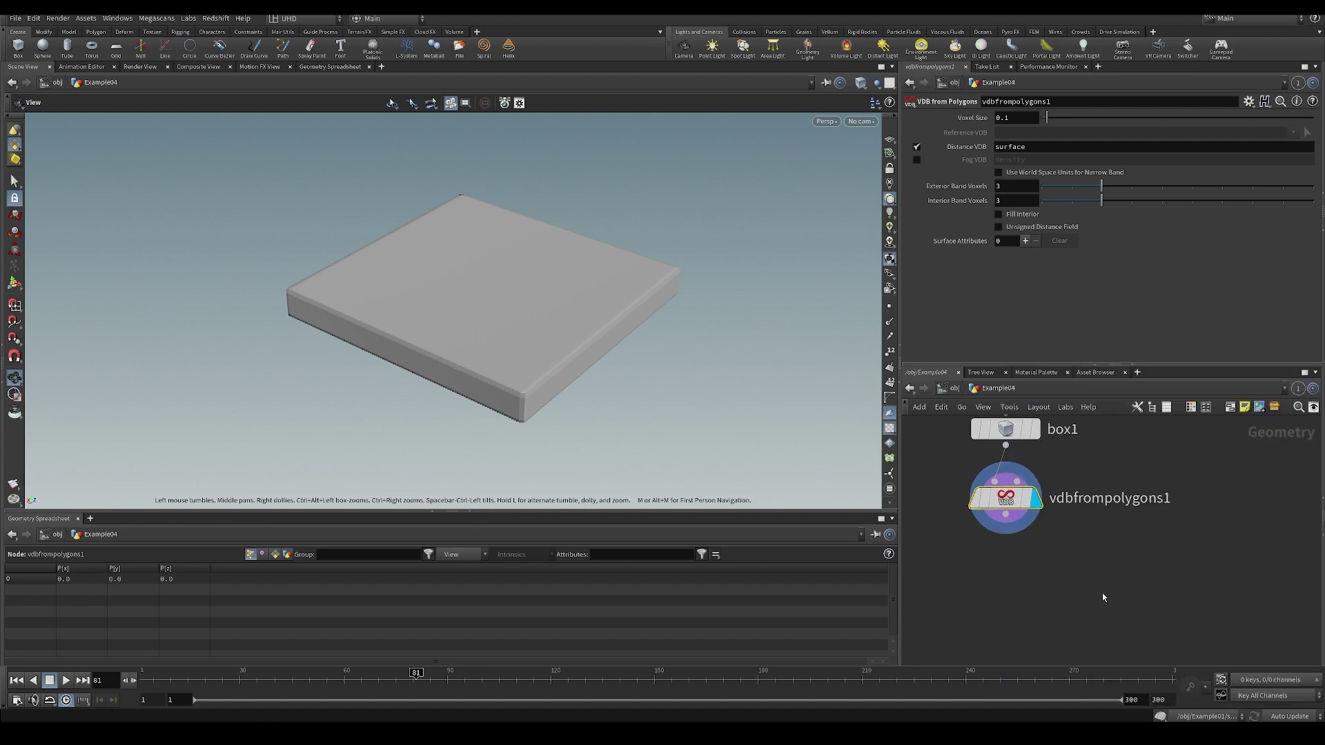
Add a separate sphere node beside the box chain and display it in the viewport.
{"action": "left_click_drag", "start_coordinate": [663, 414], "coordinate": [774, 223]}
{"action": "left_click_drag", "start_coordinate": [635, 378], "coordinate": [496, 393]}
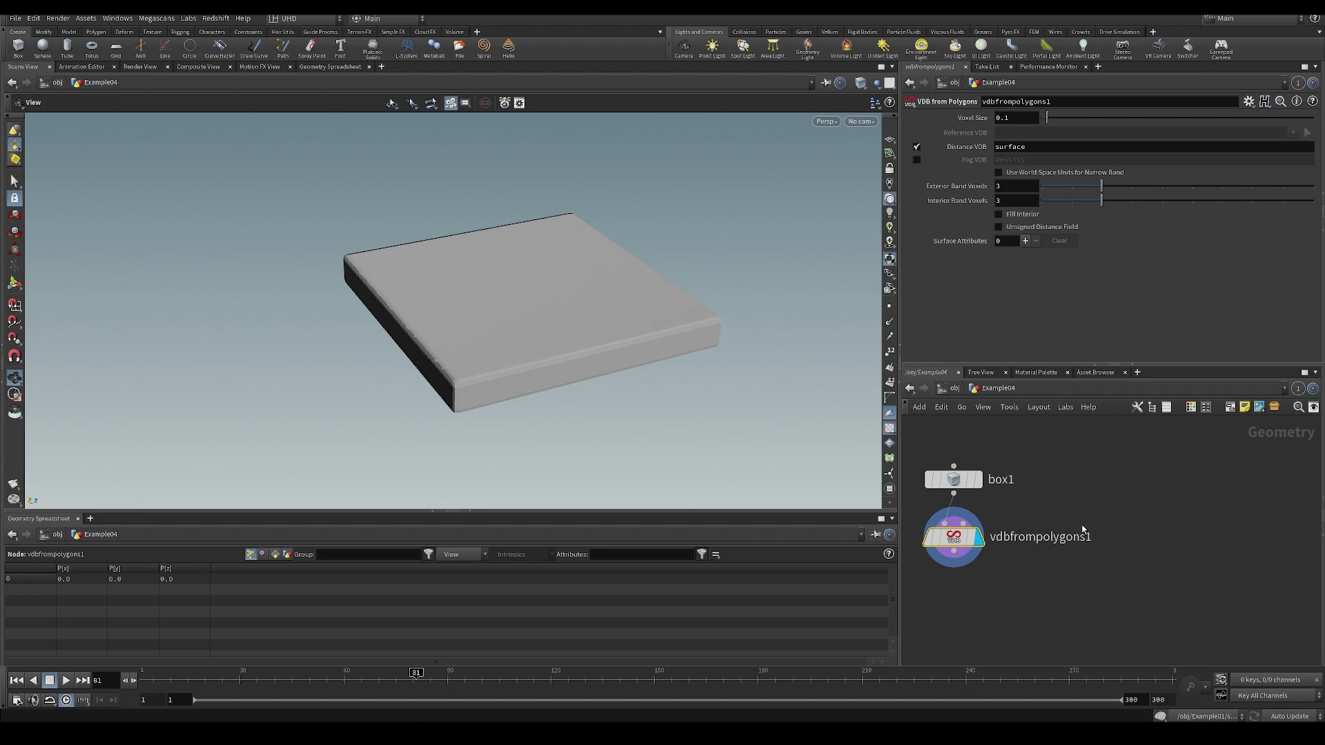
{"action": "key", "text": "Tab"}
{"action": "type", "text": "sphere"}
{"action": "key", "text": "Return"}
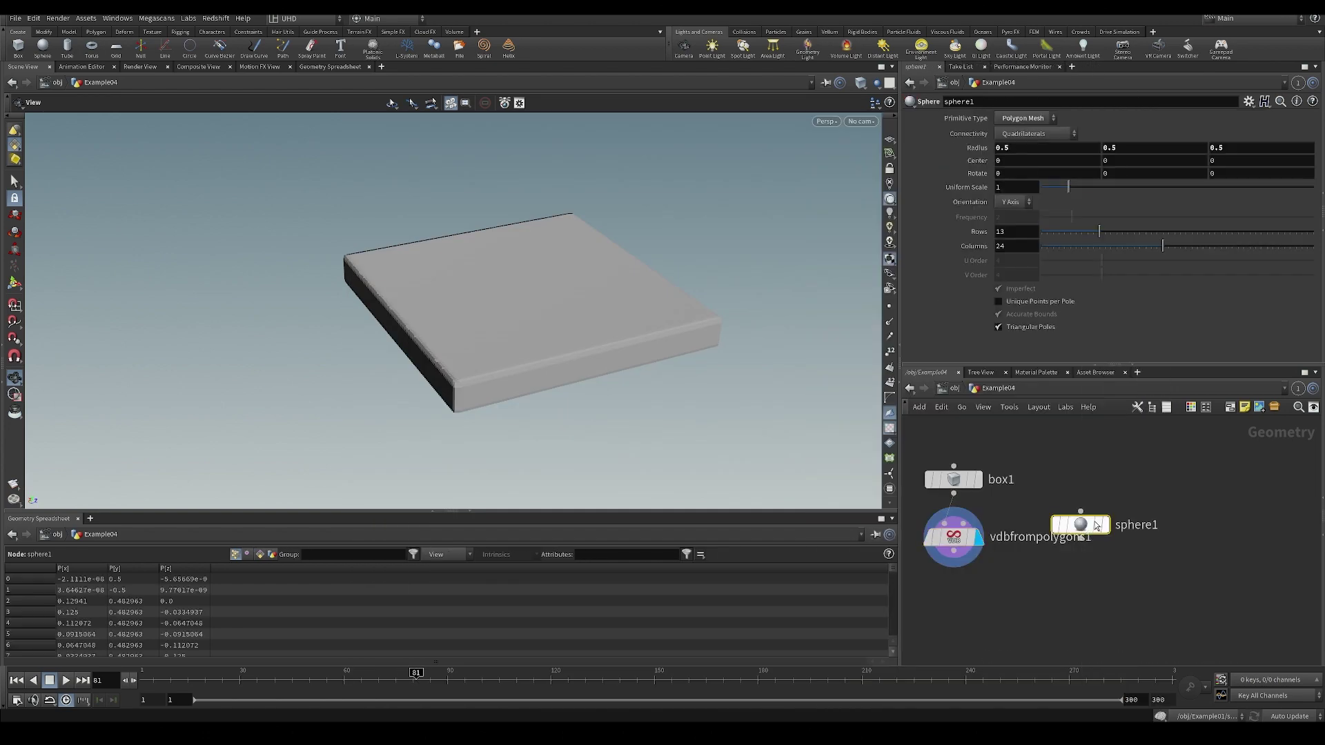
{"action": "left_click", "coordinate": [1083, 494]}
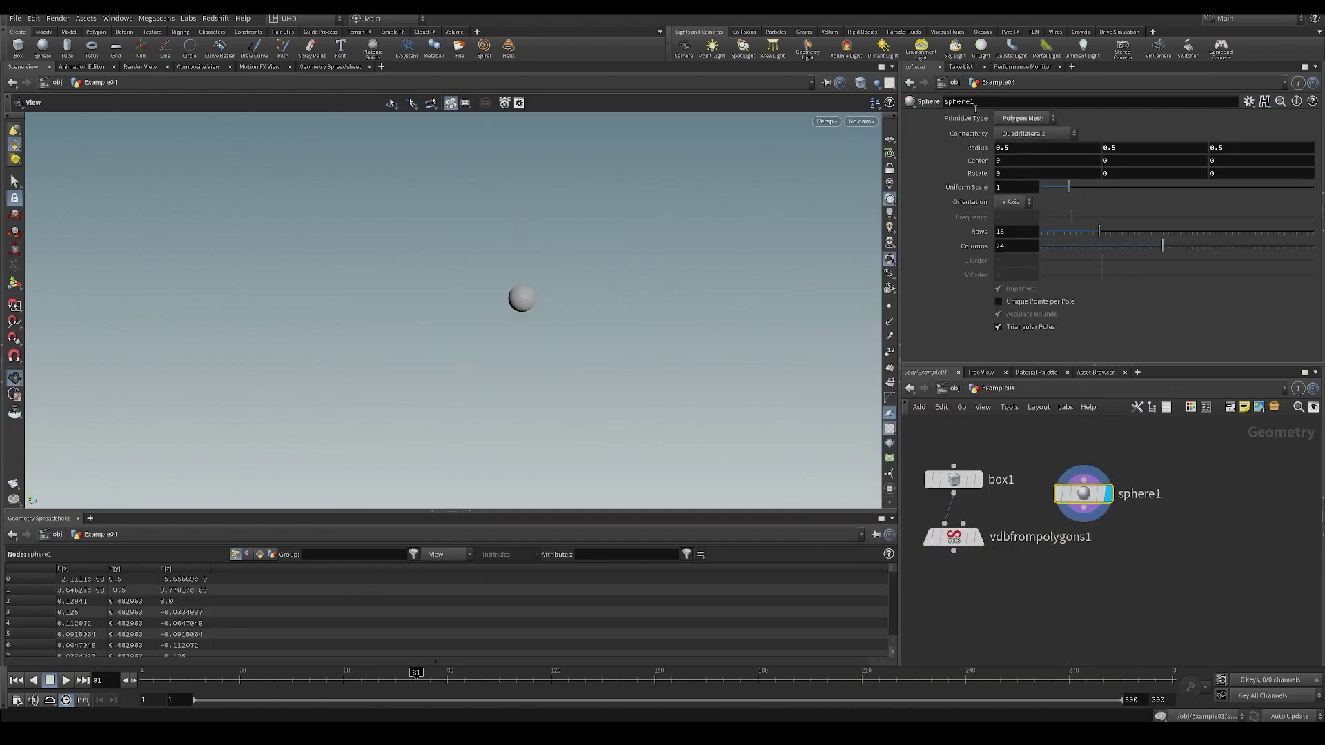
Set the sphere's primitive type to Polygon and its frequency to 6.
{"action": "left_click", "coordinate": [1021, 118]}
{"action": "left_click", "coordinate": [1015, 144]}
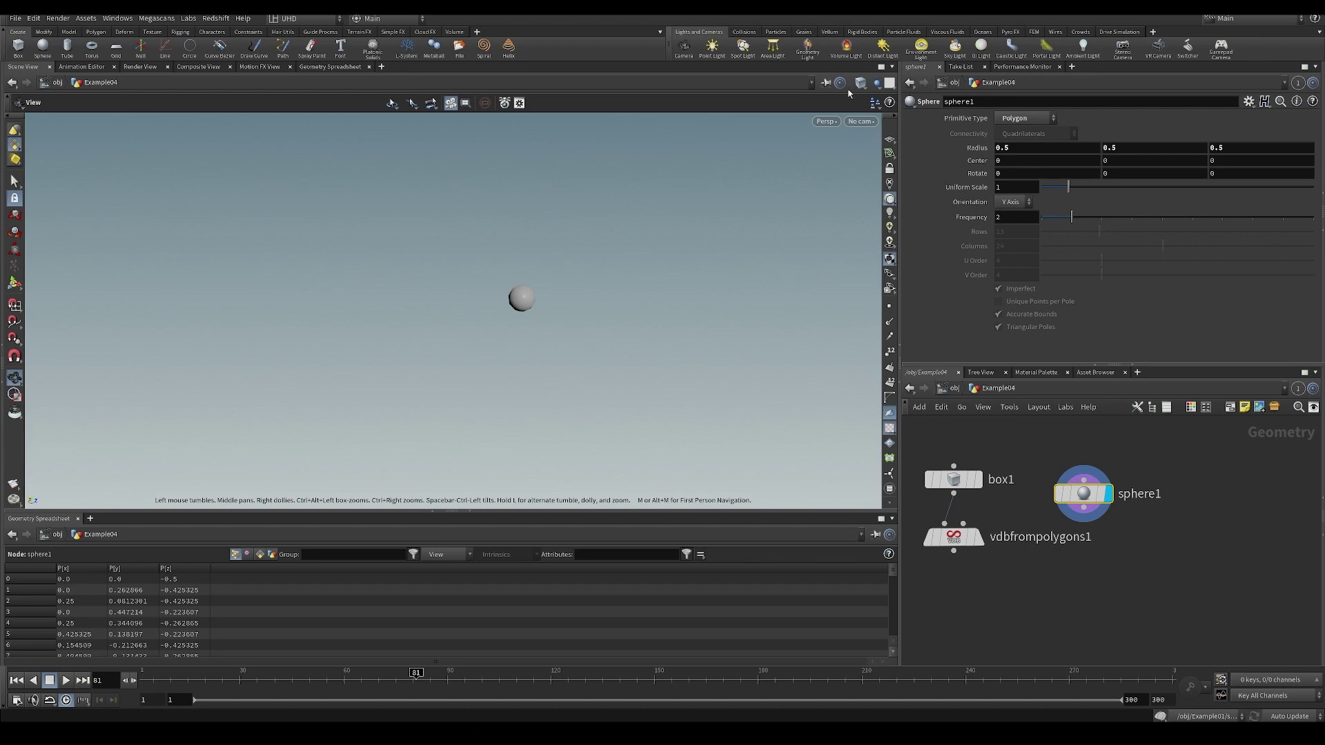
{"action": "left_click", "coordinate": [860, 83]}
{"action": "left_click", "coordinate": [871, 240]}
{"action": "left_click_drag", "start_coordinate": [1071, 217], "coordinate": [1192, 216]}
Convert the sphere with a VDB from Polygons node that outputs a density fog VDB instead of a distance VDB.
{"action": "middle_click_drag", "start_coordinate": [1091, 561], "coordinate": [1090, 552]}
{"action": "key", "text": "Tab"}
{"action": "type", "text": "v"}
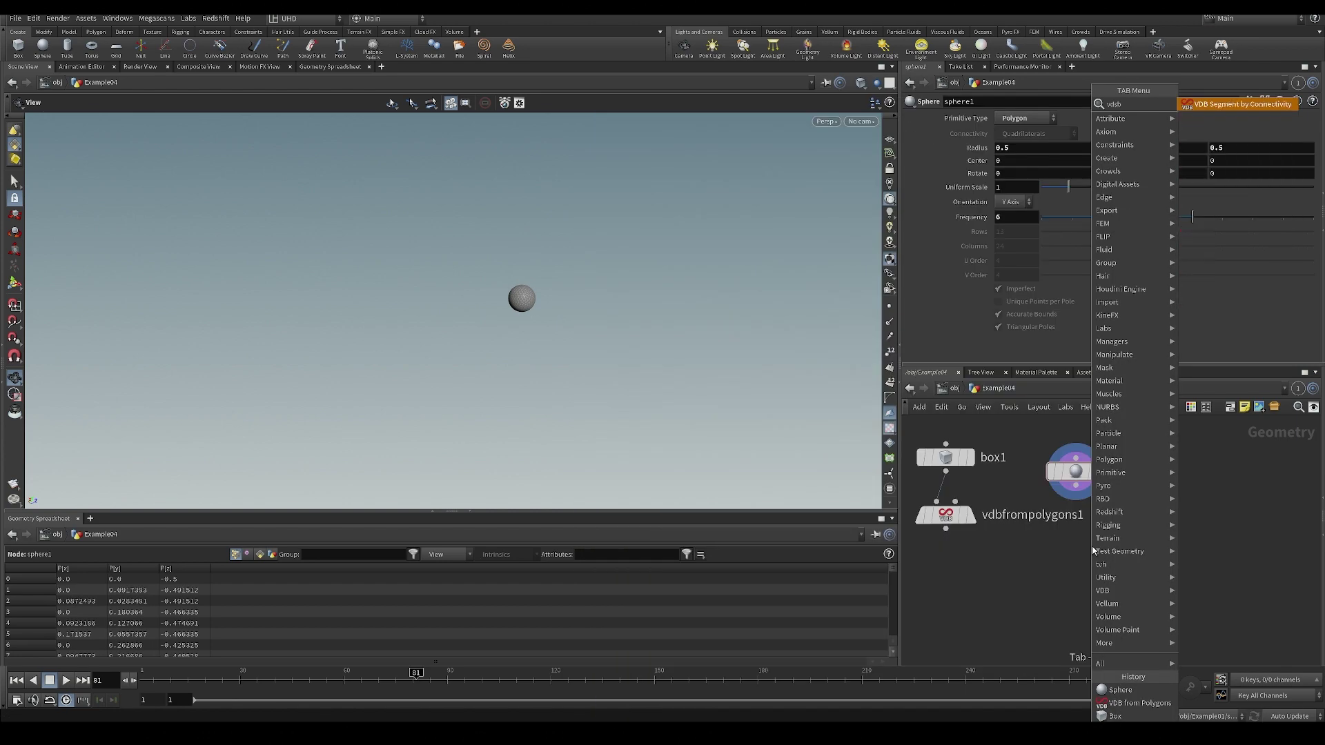
{"action": "type", "text": "db fr"}
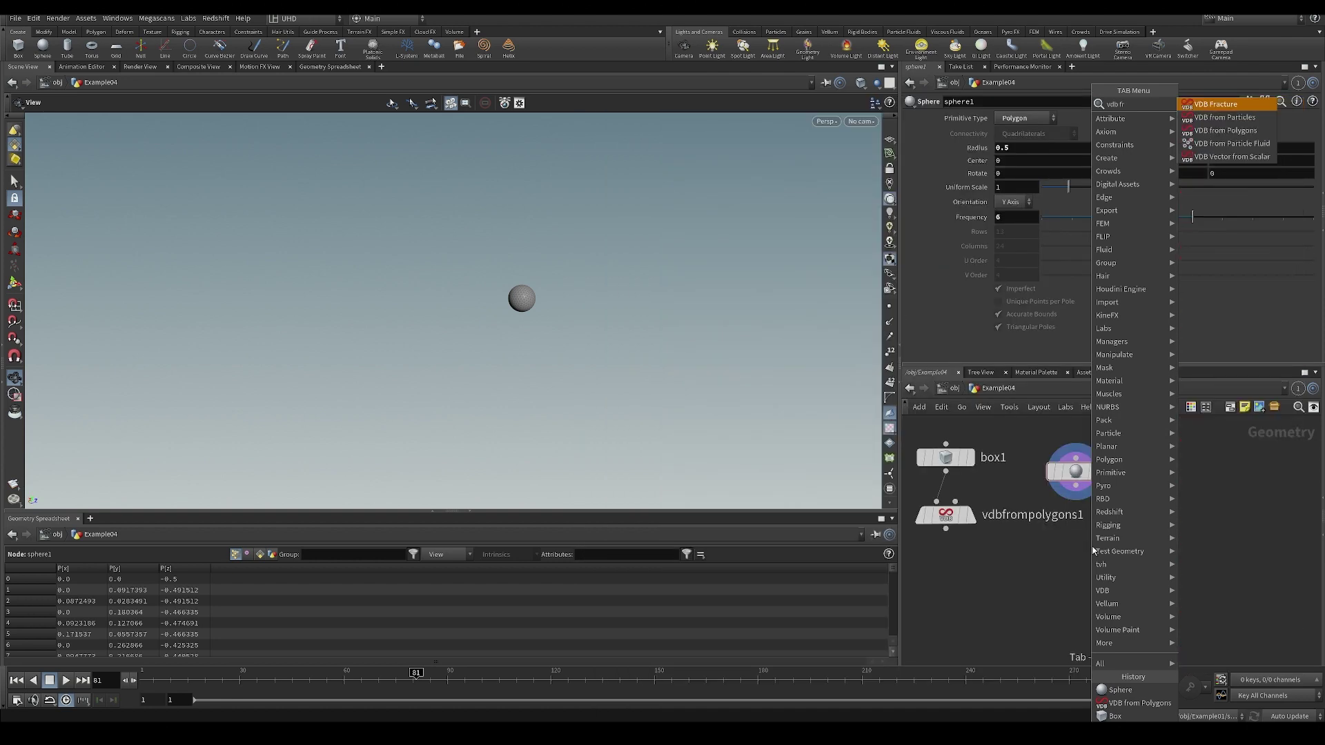
{"action": "key", "text": "Down"}
{"action": "key", "text": "Down"}
{"action": "key", "text": "Return"}
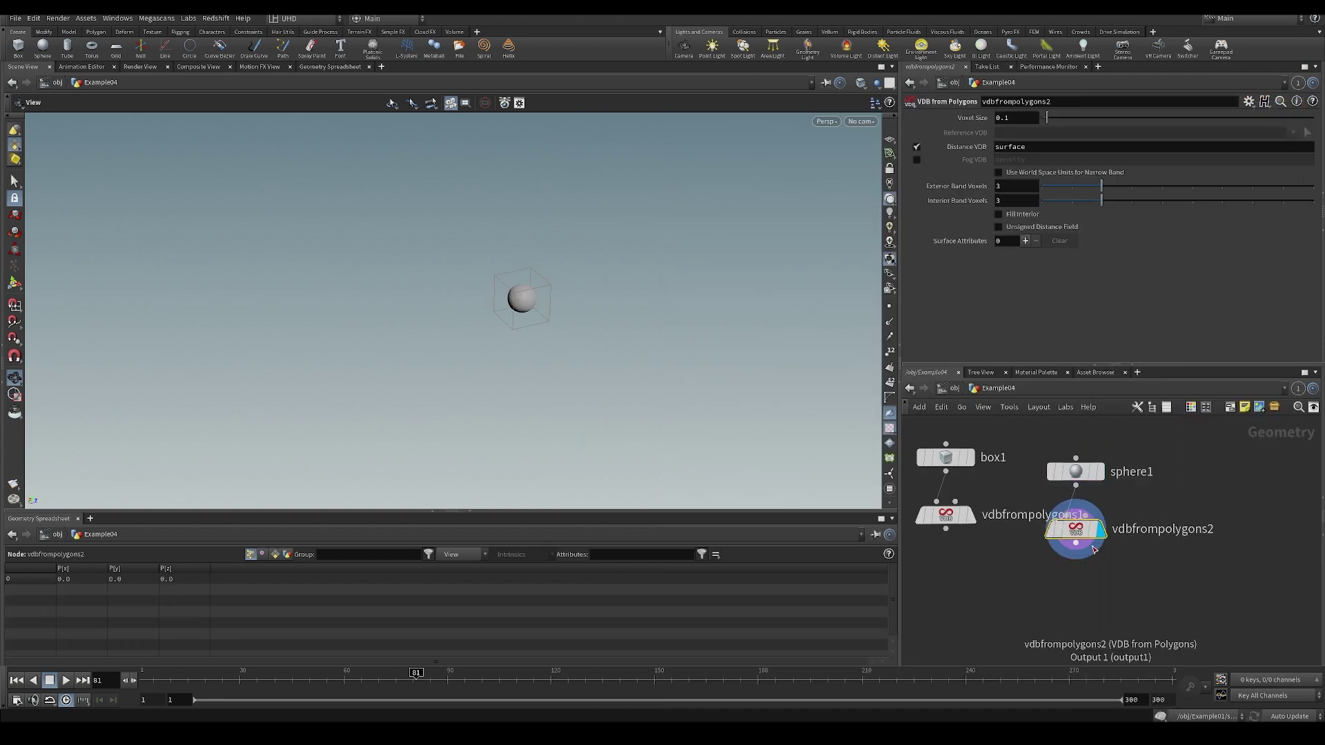
{"action": "left_click", "coordinate": [917, 146]}
{"action": "left_click", "coordinate": [916, 160]}
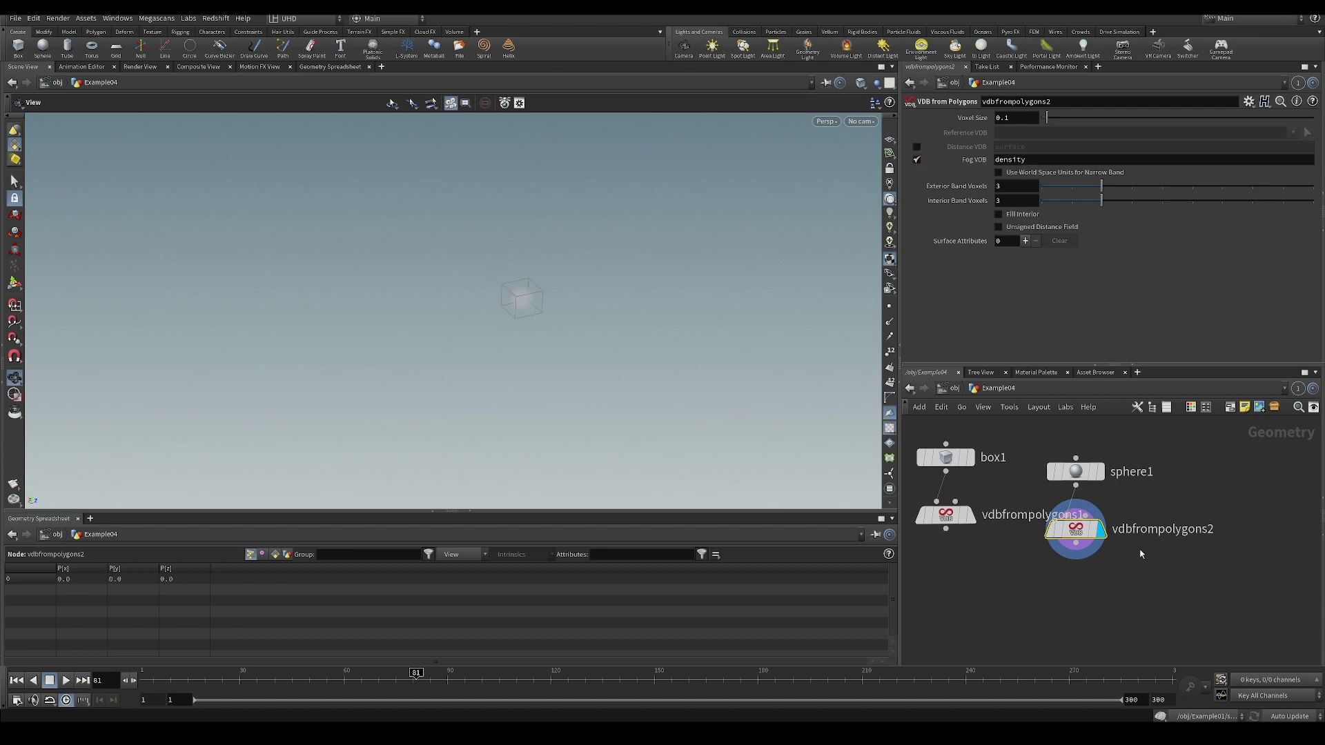
Add a Transform node fed by the sphere's VDB from Polygons node and make it the displayed node.
{"action": "left_click_drag", "start_coordinate": [1077, 539], "coordinate": [1078, 596]}
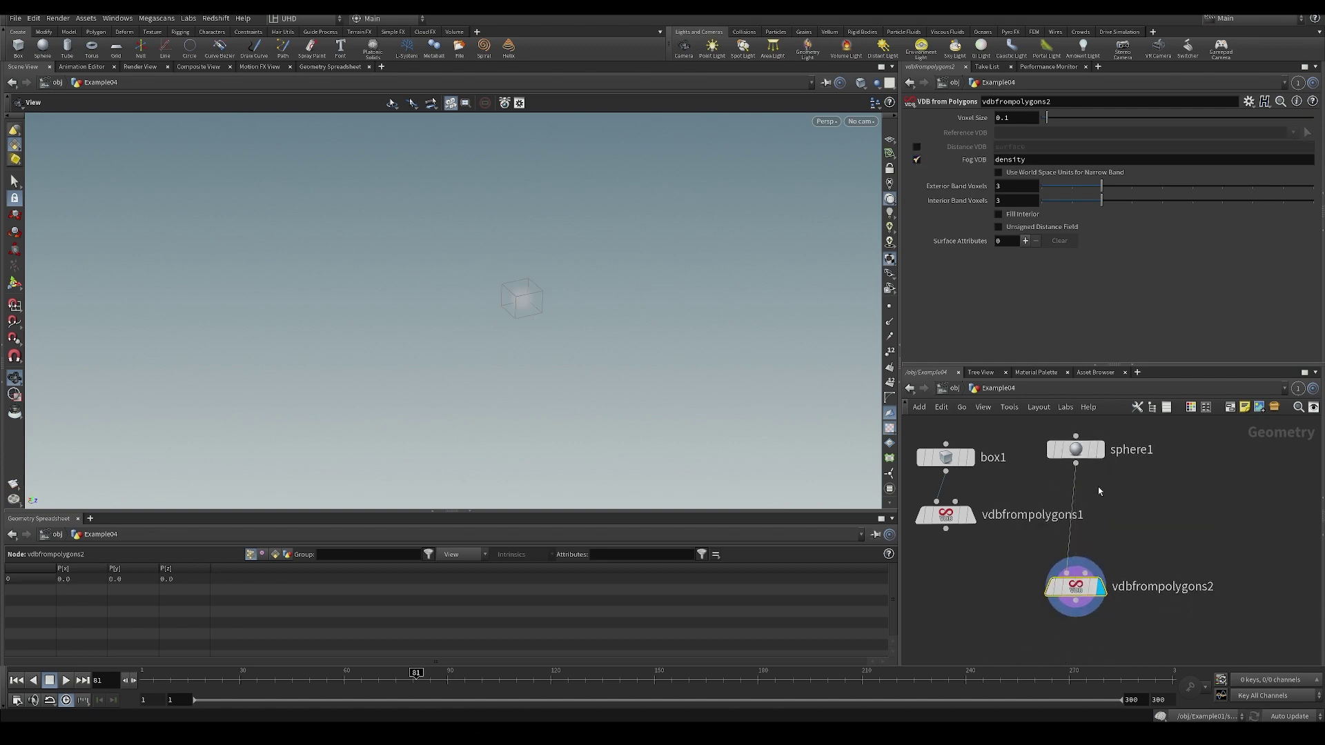
{"action": "key", "text": "Tab"}
{"action": "type", "text": "tra"}
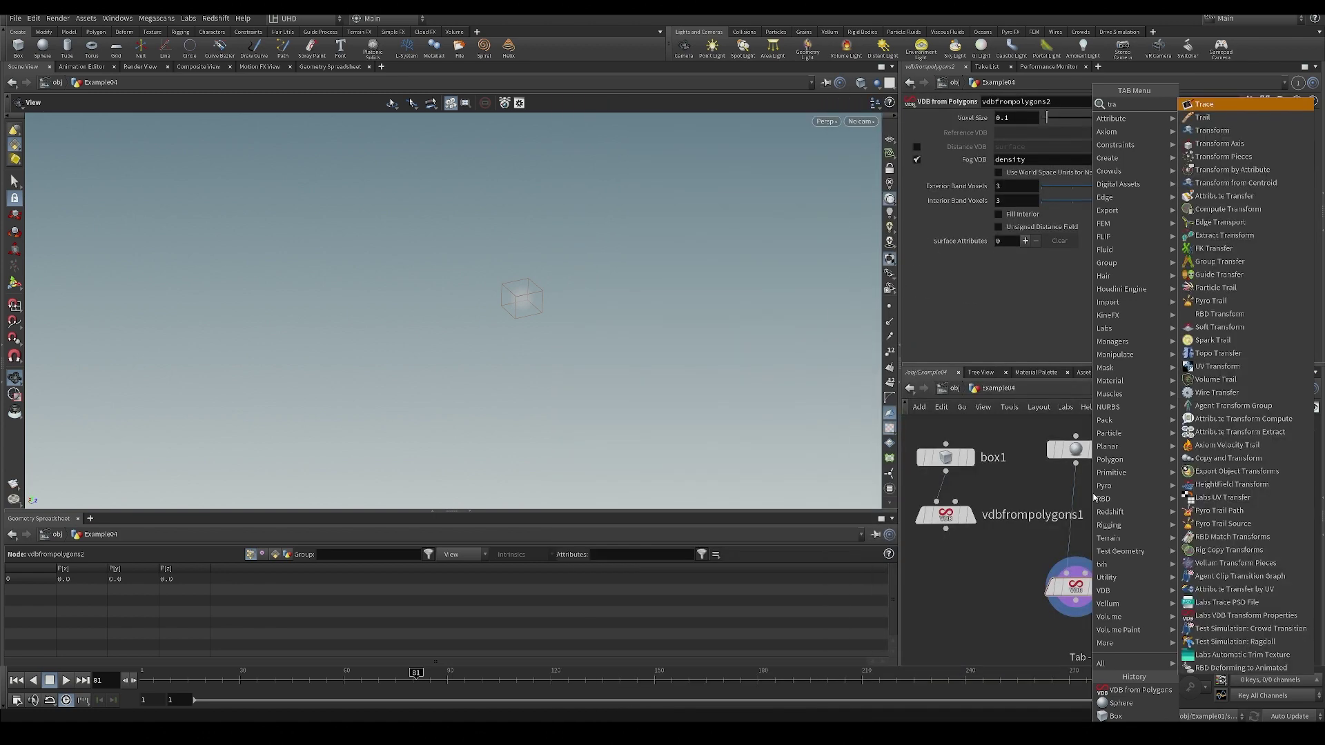
{"action": "type", "text": "s"}
{"action": "key", "text": "BackSpace"}
{"action": "type", "text": "ns"}
{"action": "key", "text": "Return"}
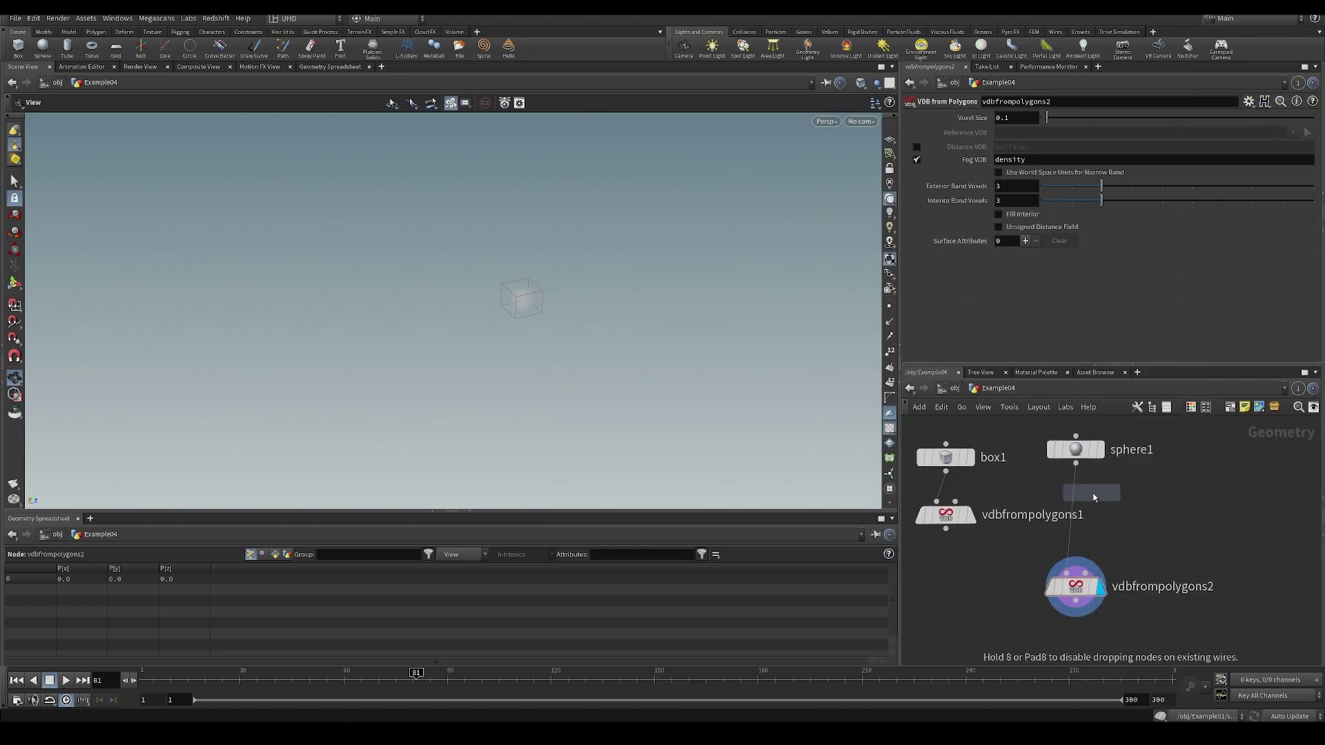
{"action": "left_click", "coordinate": [987, 632]}
{"action": "left_click_drag", "start_coordinate": [1076, 586], "coordinate": [1076, 535]}
{"action": "left_click_drag", "start_coordinate": [987, 633], "coordinate": [1076, 615]}
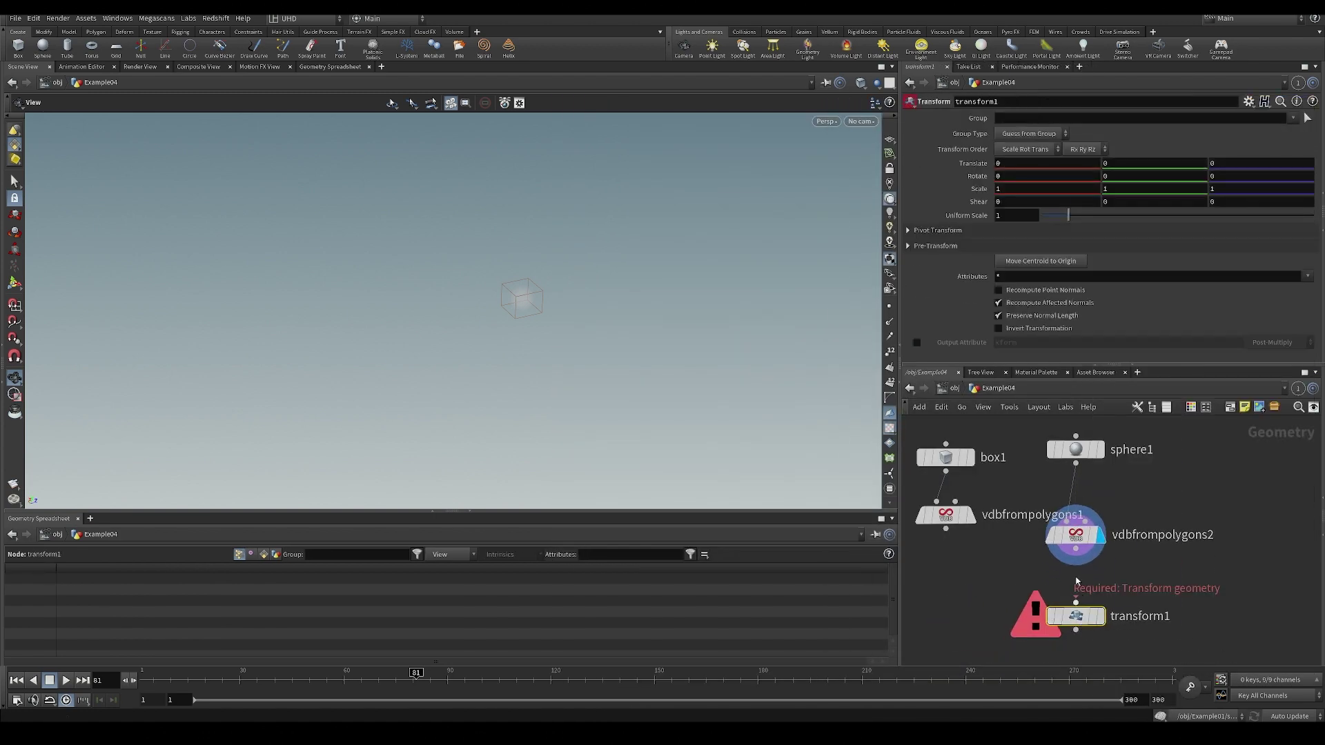
{"action": "left_click", "coordinate": [1072, 599]}
{"action": "left_click", "coordinate": [1105, 589]}
Save the scene and show the box as a template in the viewport.
{"action": "key", "text": "ctrl+s"}
{"action": "mouse_move", "coordinate": [1171, 570]}
{"action": "middle_mouse_down"}
{"action": "mouse_move", "coordinate": [1161, 532]}
{"action": "mouse_move", "coordinate": [1190, 556]}
{"action": "middle_mouse_up"}
{"action": "left_click", "coordinate": [982, 440]}
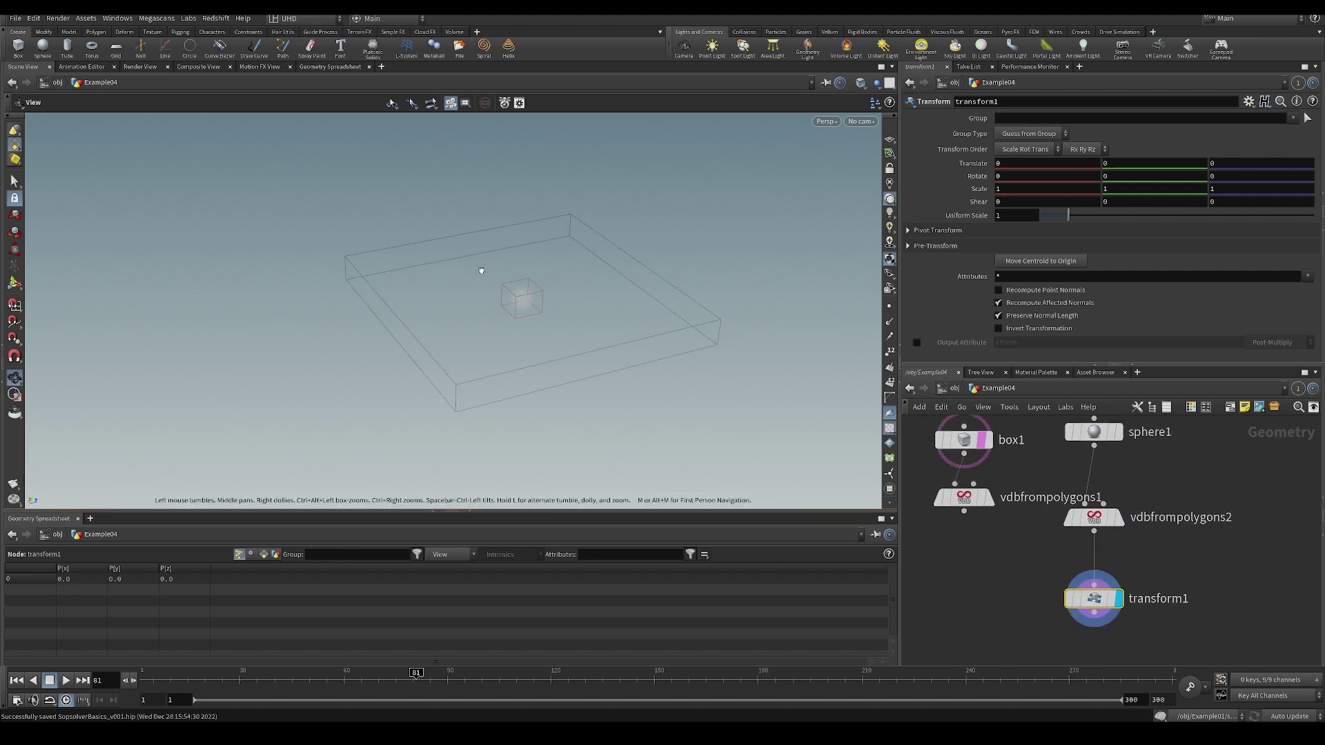
Scale the sphere volume uniformly to 1.37 and move it beyond the box's end, to about 0.76 in Y and -6.11 in Z.
{"action": "left_click_drag", "start_coordinate": [483, 272], "coordinate": [512, 267]}
{"action": "key", "text": "Return"}
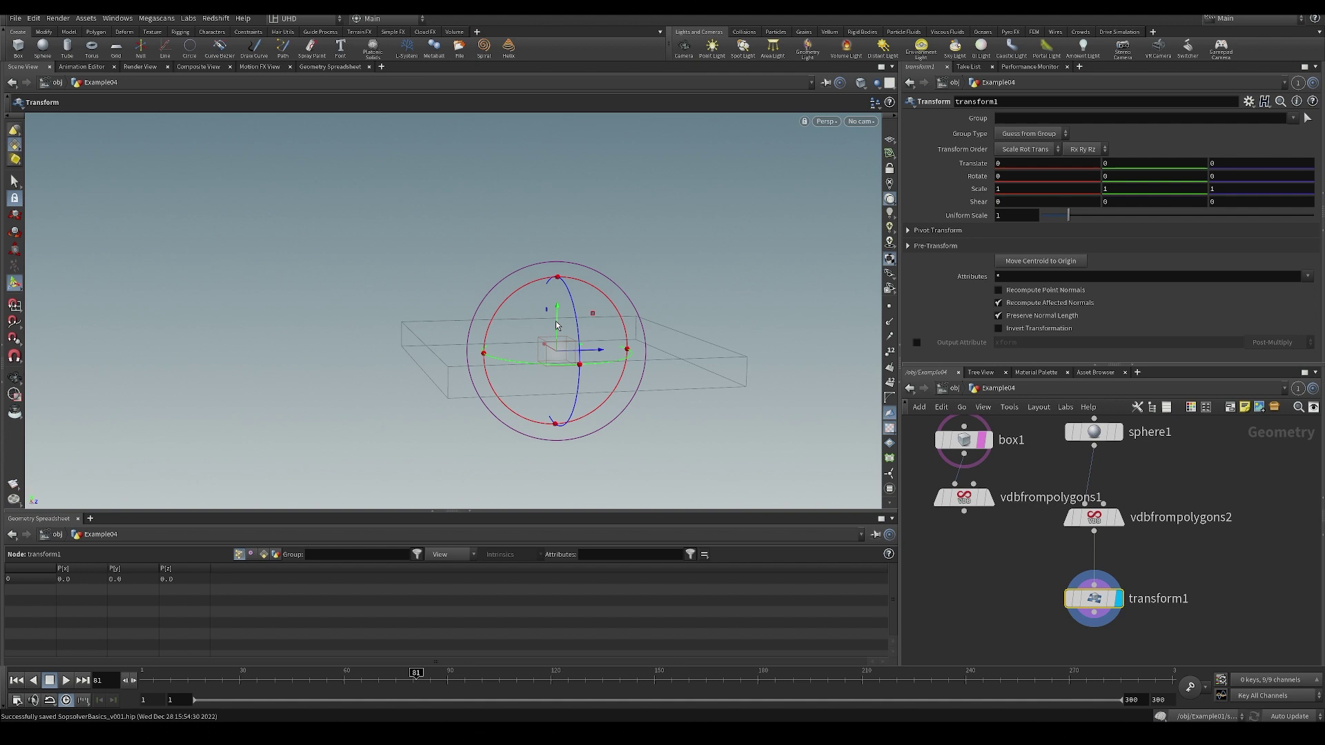
{"action": "left_click_drag", "start_coordinate": [558, 311], "coordinate": [560, 290]}
{"action": "left_click_drag", "start_coordinate": [700, 326], "coordinate": [661, 303], "text": "alt"}
{"action": "left_click_drag", "start_coordinate": [1078, 219], "coordinate": [1081, 220]}
{"action": "left_click_drag", "start_coordinate": [702, 336], "coordinate": [707, 376], "text": "alt"}
{"action": "left_click_drag", "start_coordinate": [629, 310], "coordinate": [461, 305]}
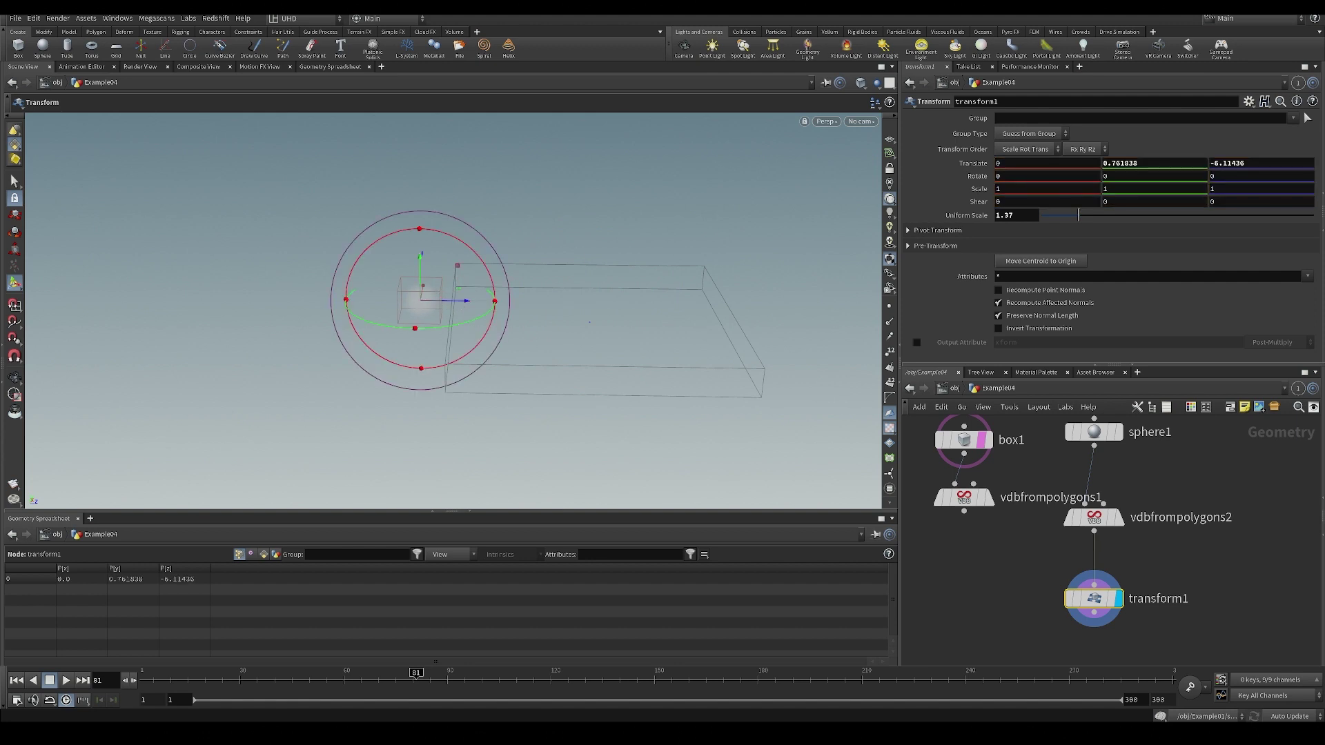
Keyframe the sphere transform's translation at frame 1, and move the sphere past the box's far end to about 5.75 in Z at frame 210.
{"action": "left_click_drag", "start_coordinate": [161, 682], "coordinate": [135, 682]}
{"action": "left_click_drag", "start_coordinate": [549, 364], "coordinate": [499, 428], "text": "alt"}
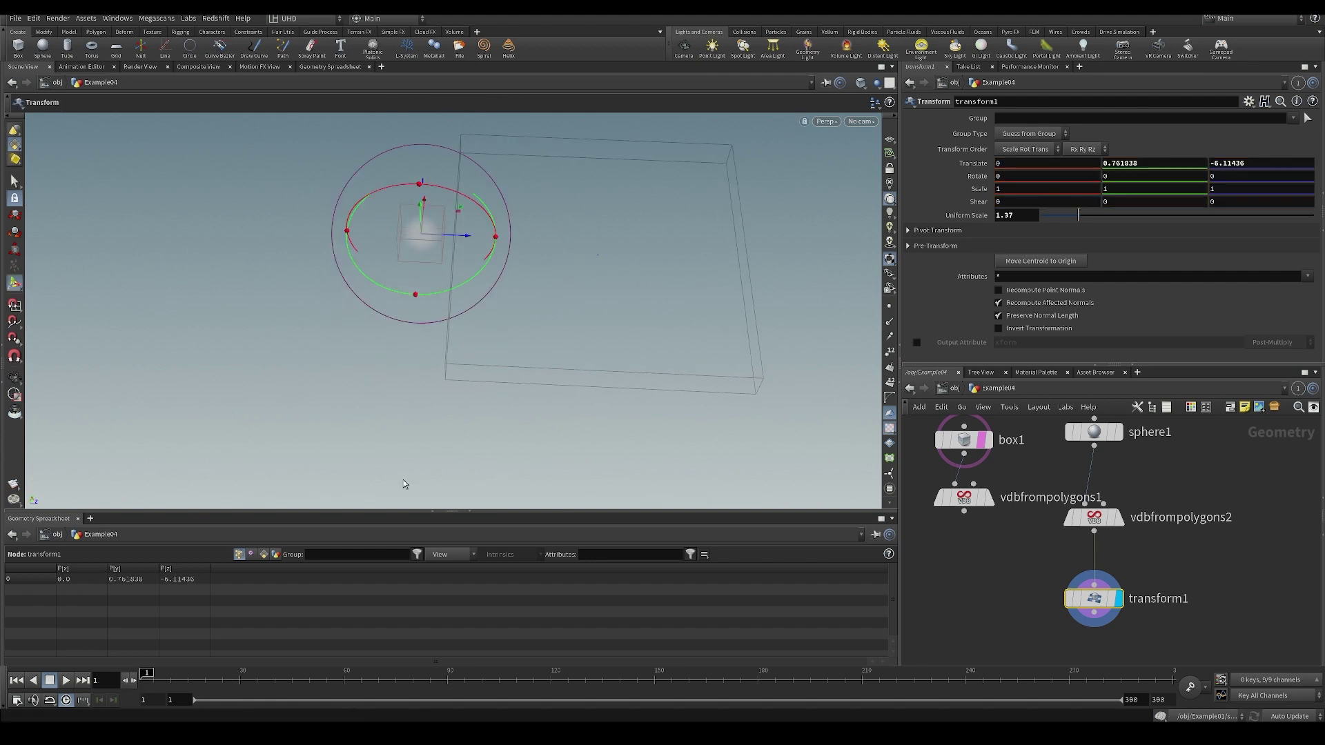
{"action": "left_click", "coordinate": [981, 165], "text": "alt"}
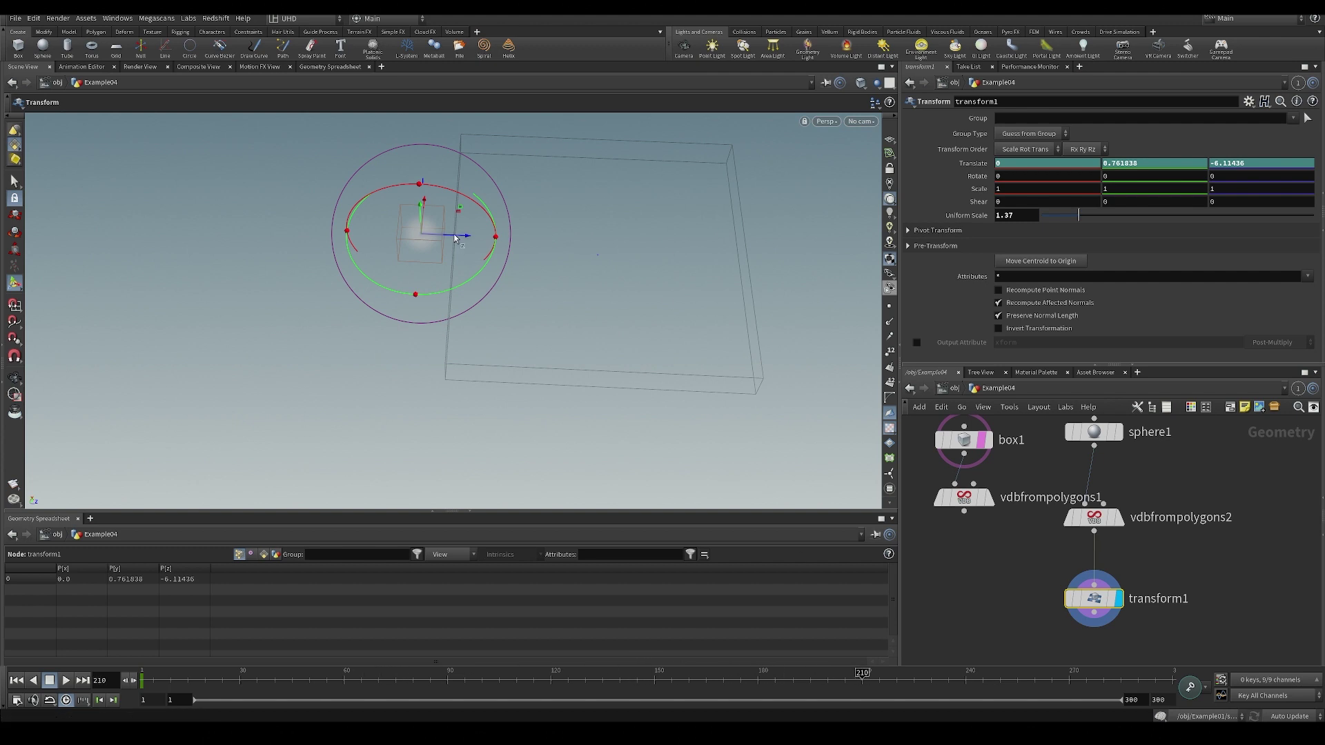
{"action": "left_click_drag", "start_coordinate": [472, 236], "coordinate": [808, 259]}
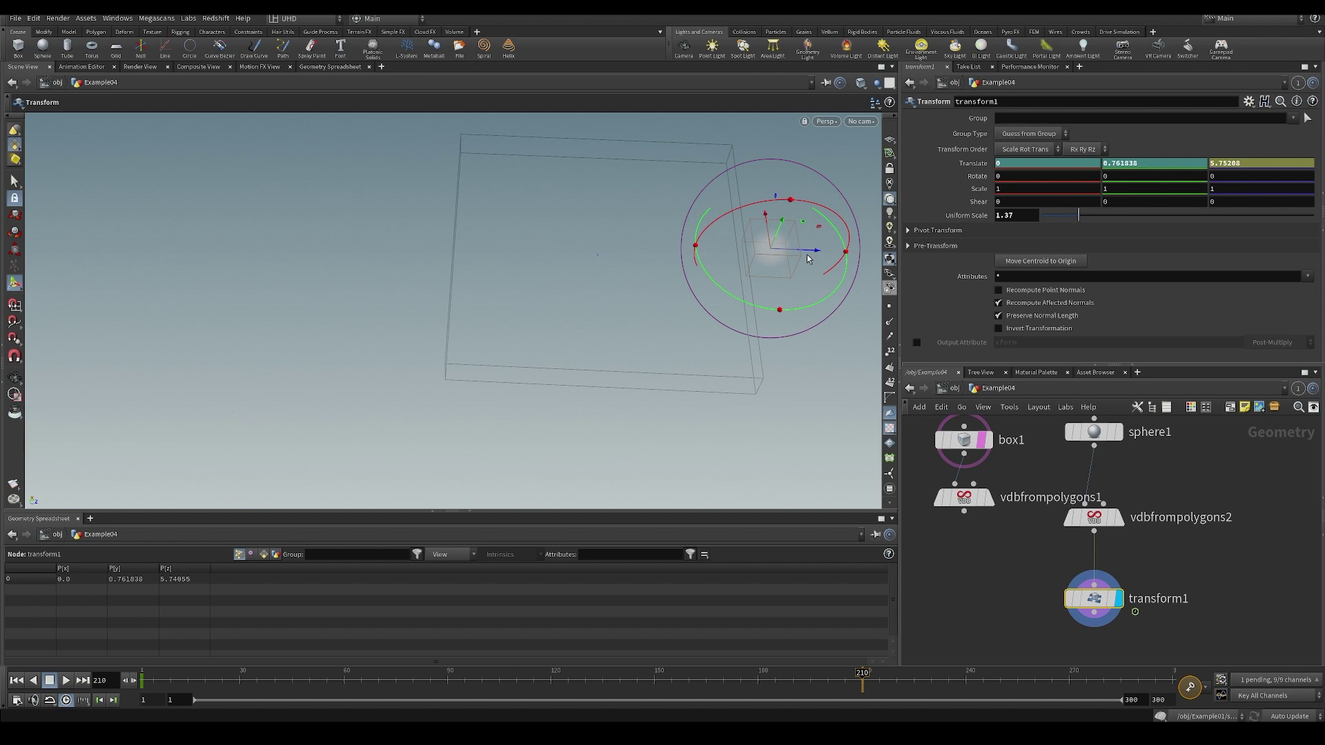
Bend the sphere's path by moving it to about -2.57 in X at frame 104 and about 1.86 in X at frame 139.
{"action": "left_click", "coordinate": [343, 679]}
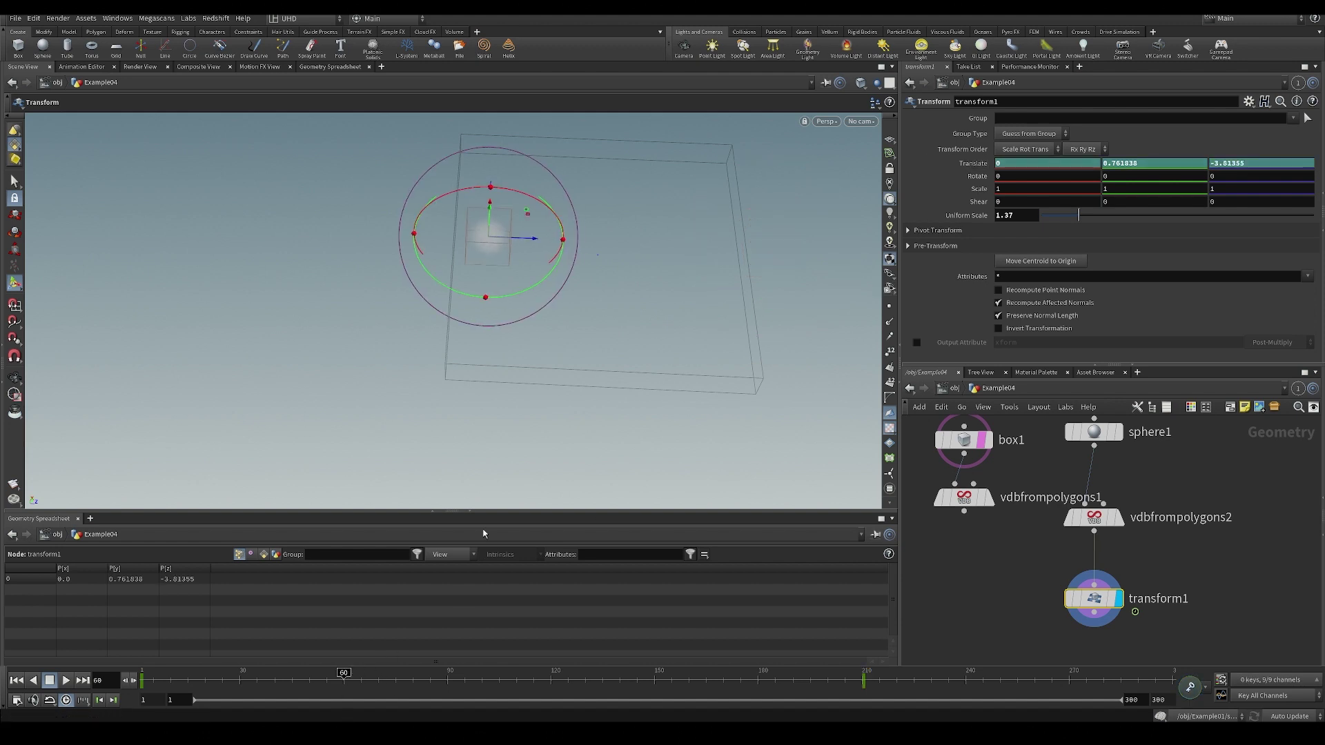
{"action": "left_click_drag", "start_coordinate": [490, 233], "coordinate": [581, 267], "text": "alt"}
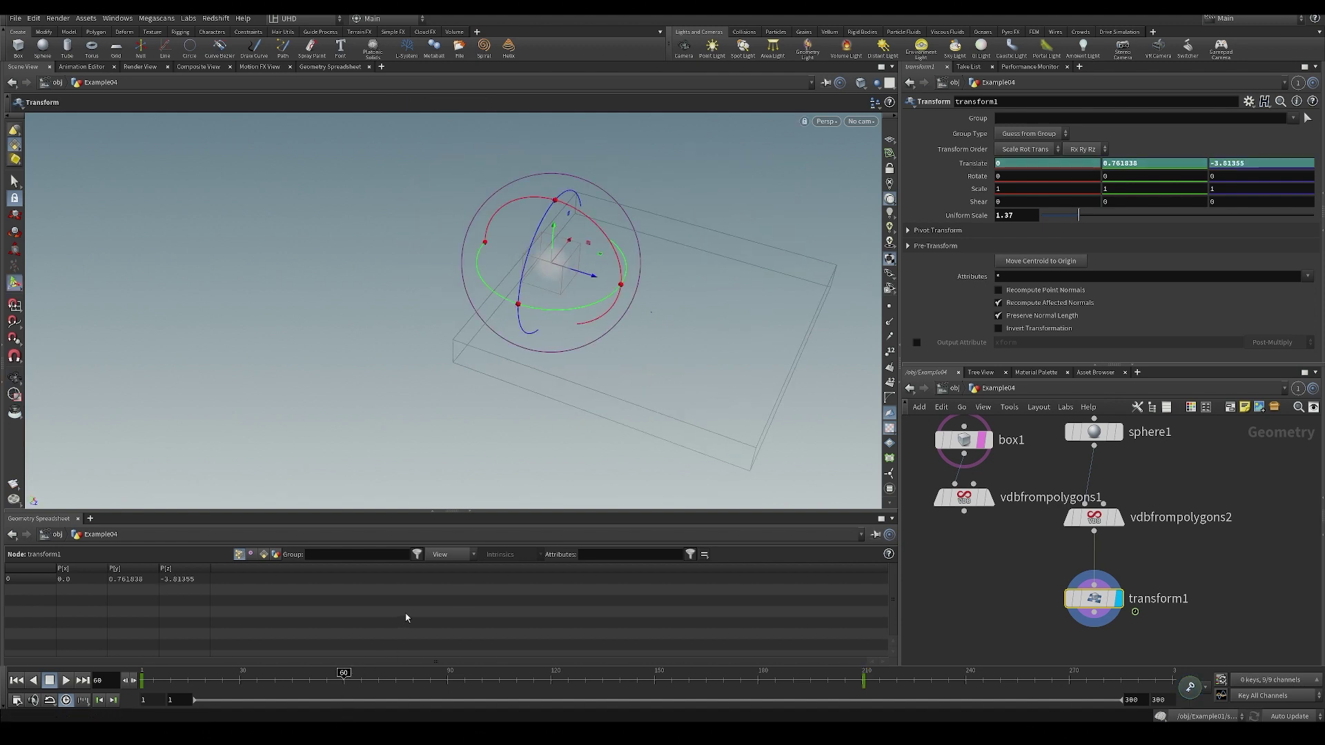
{"action": "left_click_drag", "start_coordinate": [468, 680], "coordinate": [495, 679]}
{"action": "left_click_drag", "start_coordinate": [657, 275], "coordinate": [628, 322]}
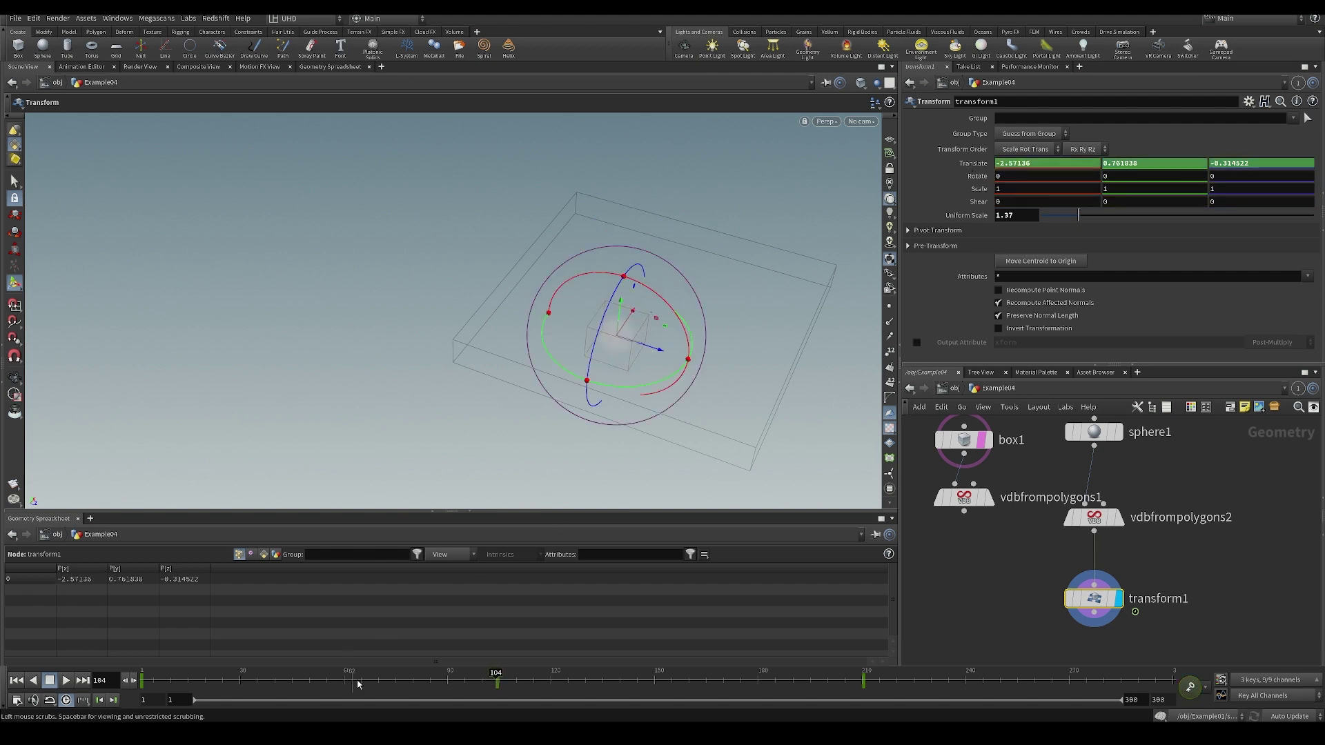
{"action": "left_click_drag", "start_coordinate": [497, 681], "coordinate": [628, 690]}
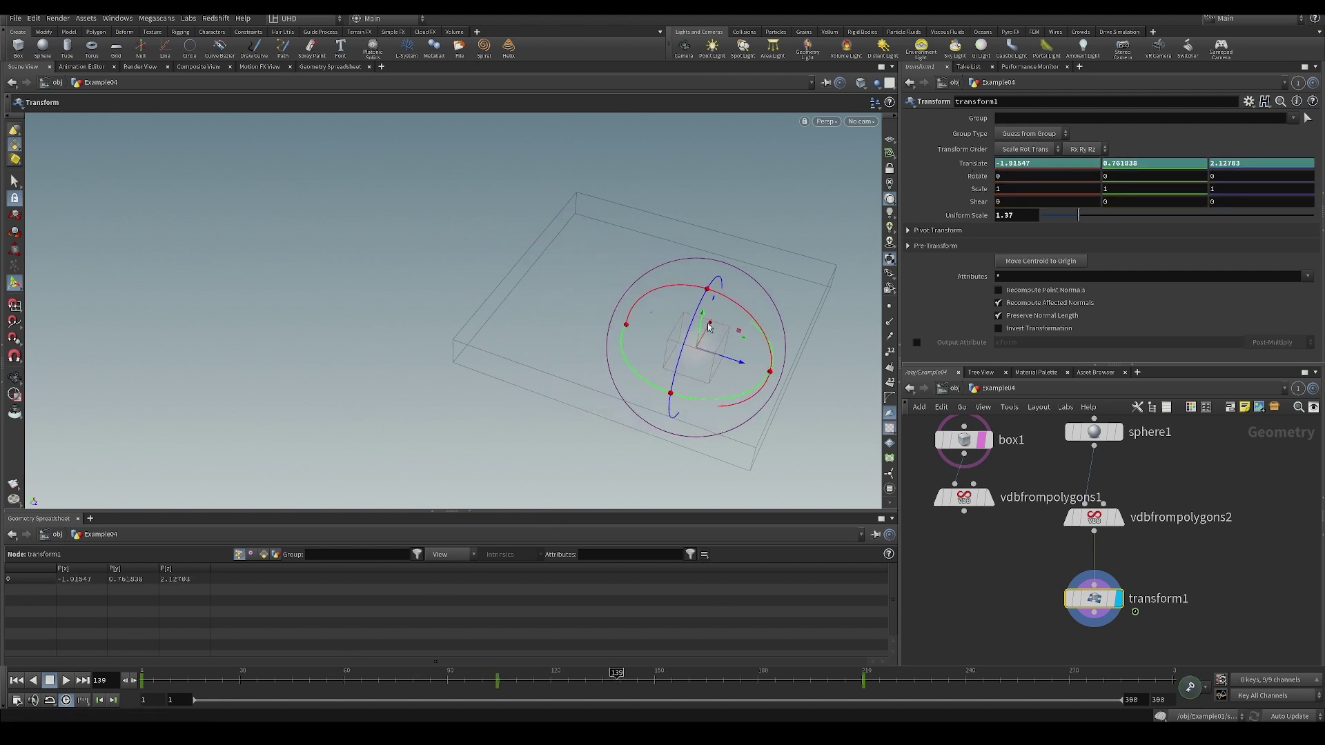
{"action": "left_click_drag", "start_coordinate": [710, 327], "coordinate": [745, 263]}
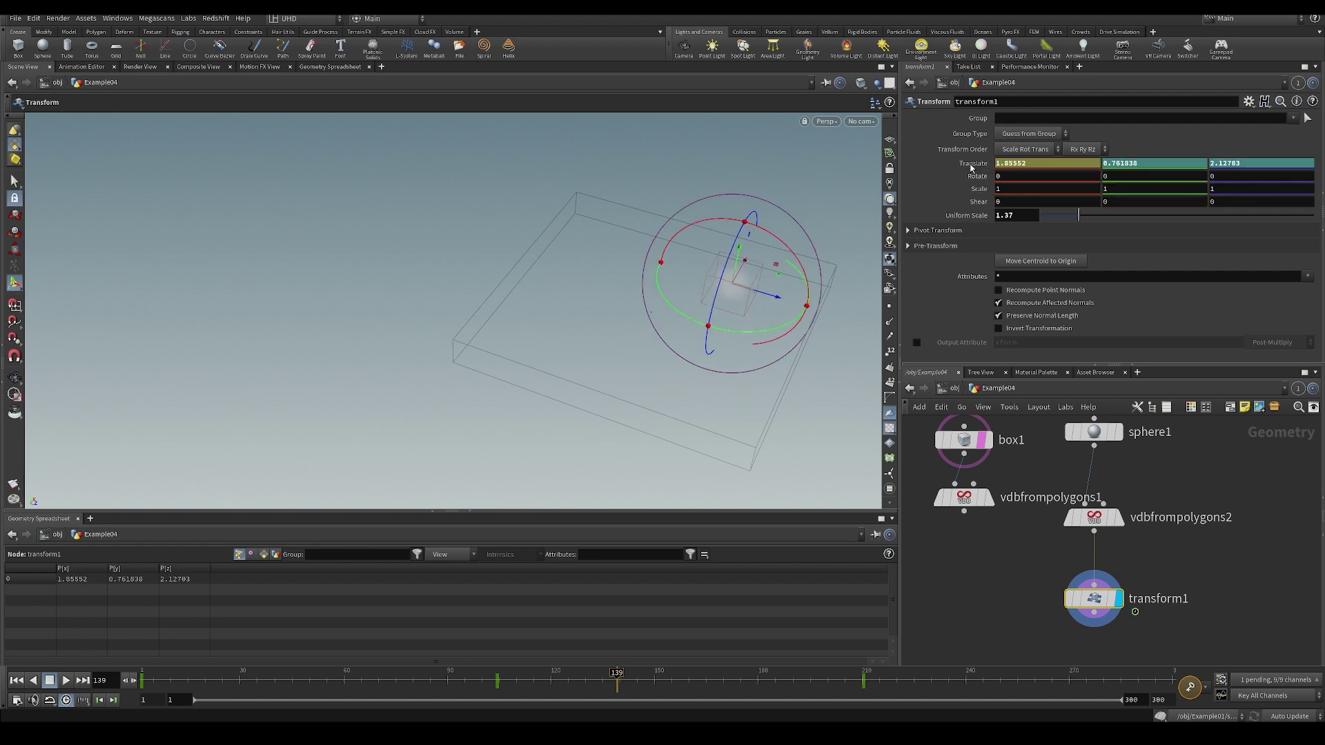
Animate the sphere's uniform scale with keyframes of 2.3 at frame 75 and 1.26 at frame 103.
{"action": "left_click_drag", "start_coordinate": [304, 678], "coordinate": [395, 685]}
{"action": "left_click", "coordinate": [961, 216], "text": "alt"}
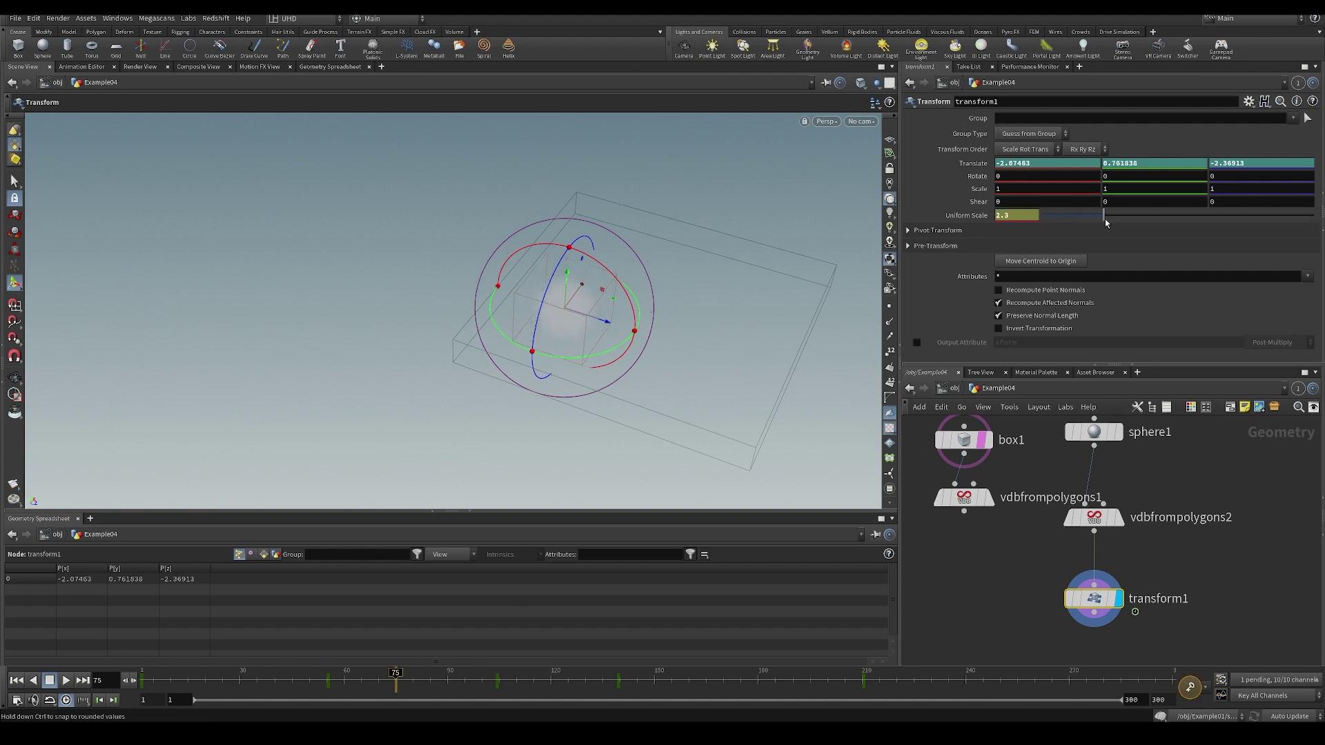
{"action": "left_click", "coordinate": [492, 690]}
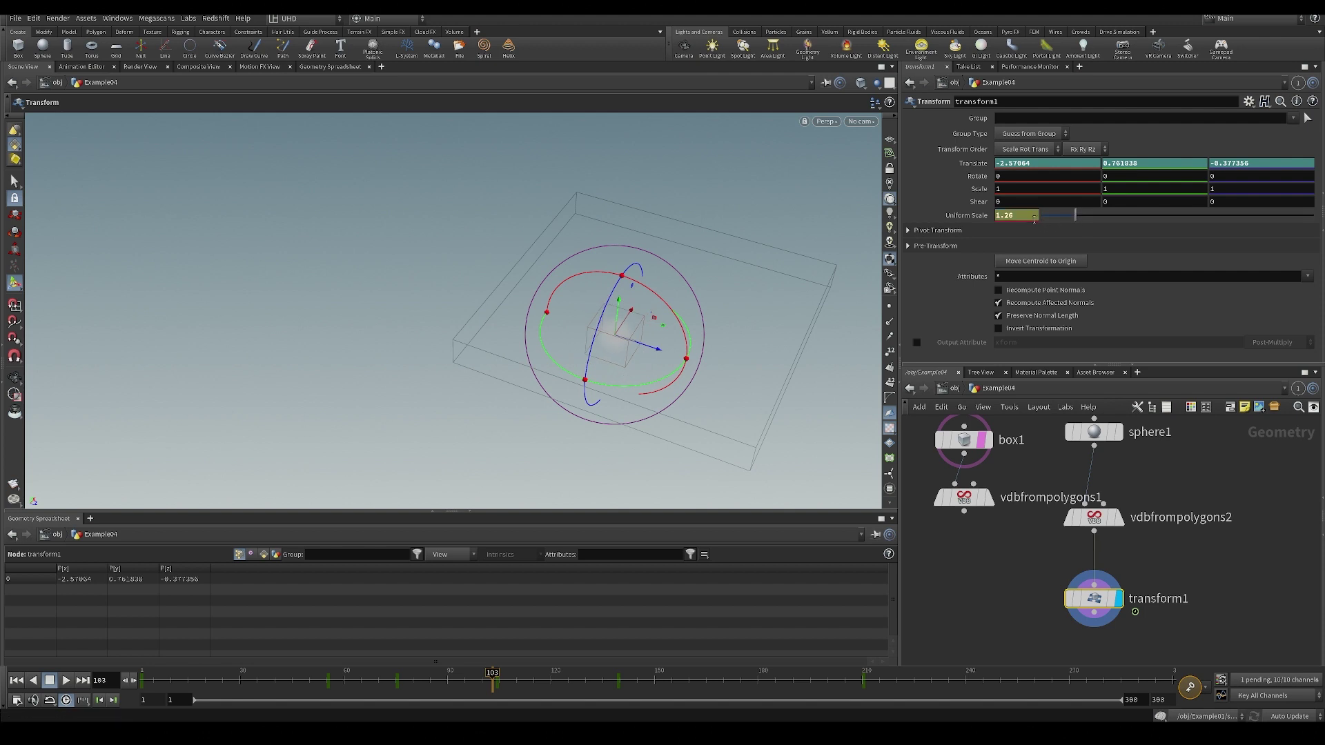
{"action": "middle_click_drag", "start_coordinate": [1009, 645], "coordinate": [1011, 581]}
Play back the animation to check the sphere's path and size over the box, stopping at frame 127.
{"action": "left_click_drag", "start_coordinate": [607, 407], "coordinate": [656, 331], "text": "alt"}
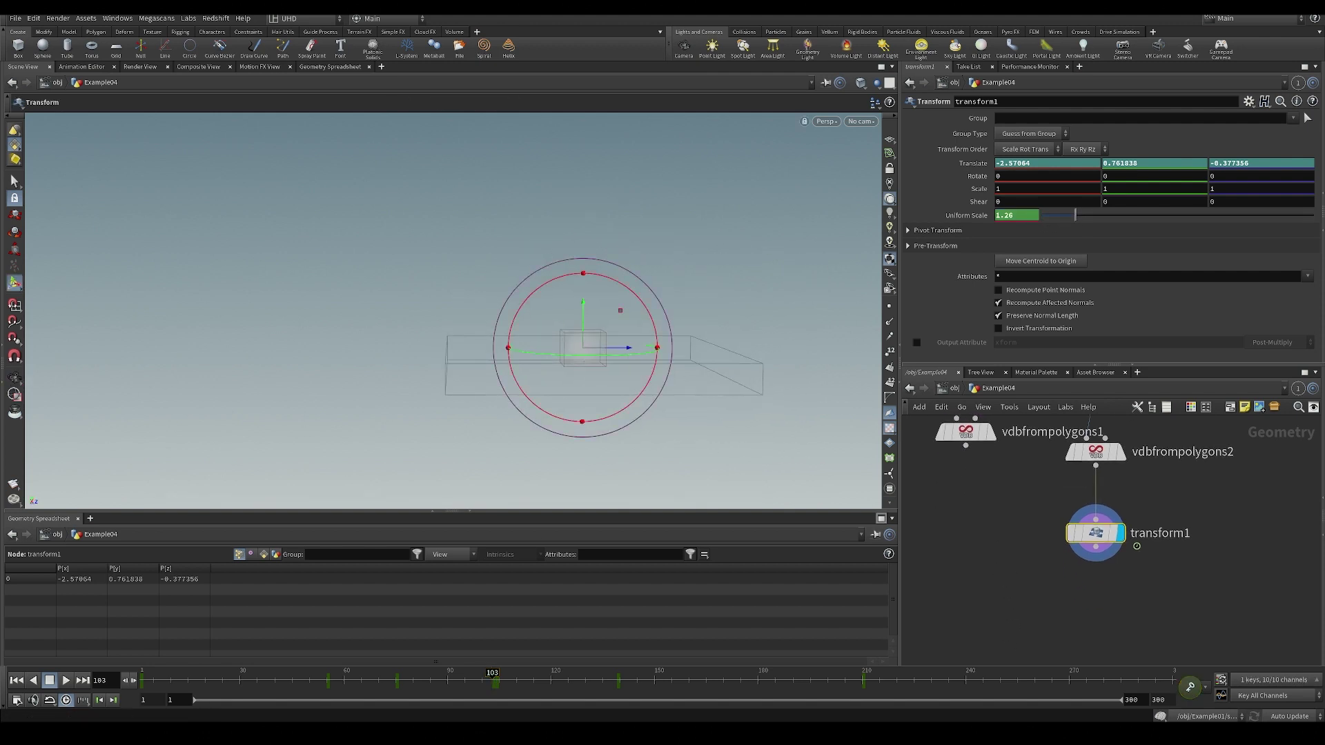
{"action": "left_click_drag", "start_coordinate": [248, 680], "coordinate": [172, 679]}
{"action": "left_click_drag", "start_coordinate": [483, 304], "coordinate": [487, 373], "text": "alt"}
{"action": "left_click", "coordinate": [66, 680]}
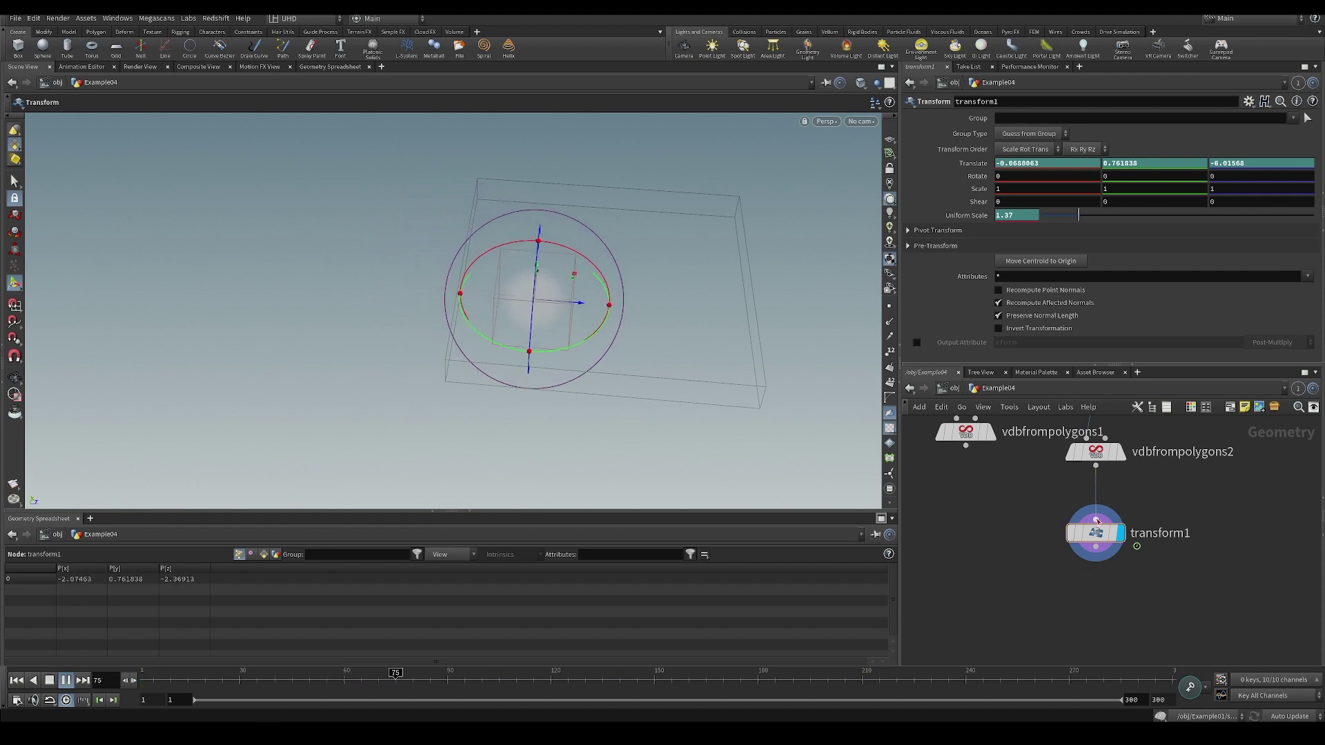
{"action": "mouse_move", "coordinate": [1052, 529]}
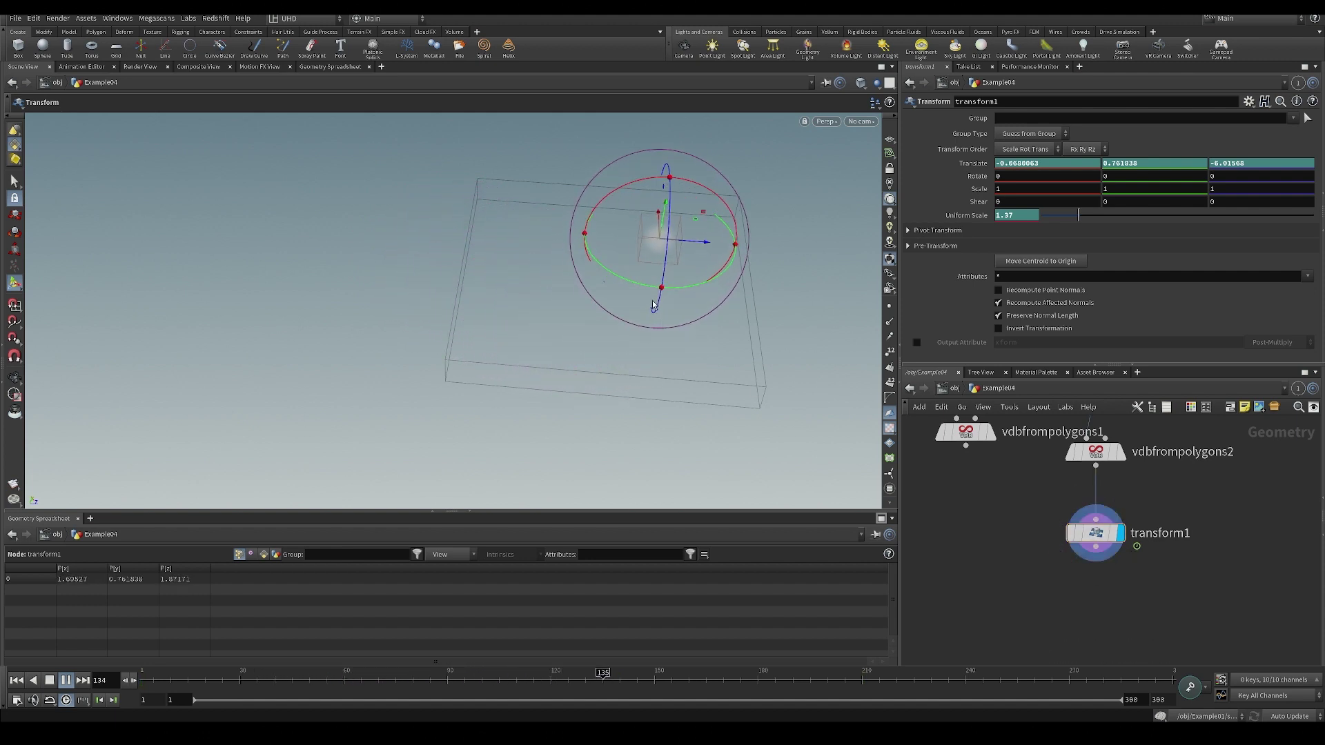
{"action": "mouse_move", "coordinate": [557, 685]}
{"action": "left_mouse_down"}
{"action": "mouse_move", "coordinate": [285, 685]}
{"action": "mouse_move", "coordinate": [579, 690]}
{"action": "left_mouse_up"}
Add a Solver node with the box's VDB as first input and the transformed sphere volume as second input.
{"action": "scroll", "coordinate": [997, 601], "scroll_direction": "down", "scroll_amount": 2}
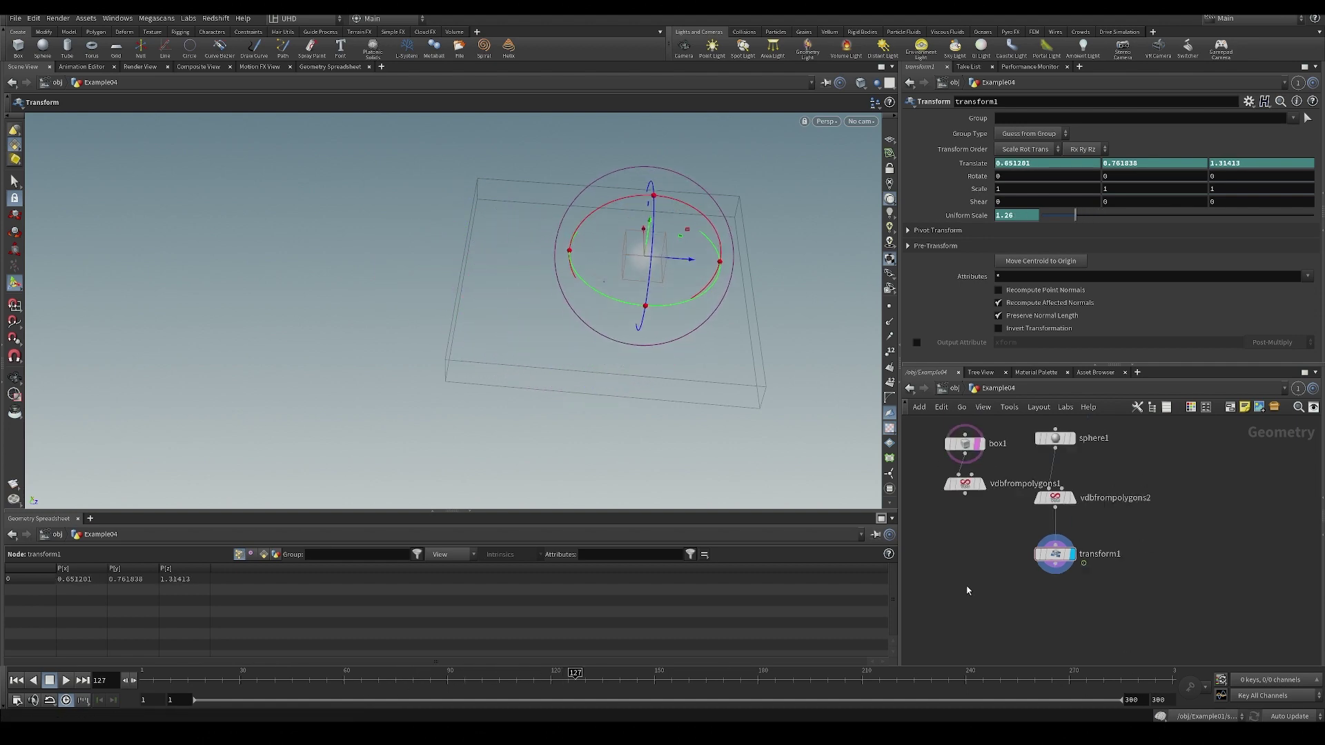
{"action": "key", "text": "Tab"}
{"action": "type", "text": "s"}
{"action": "key", "text": "Return"}
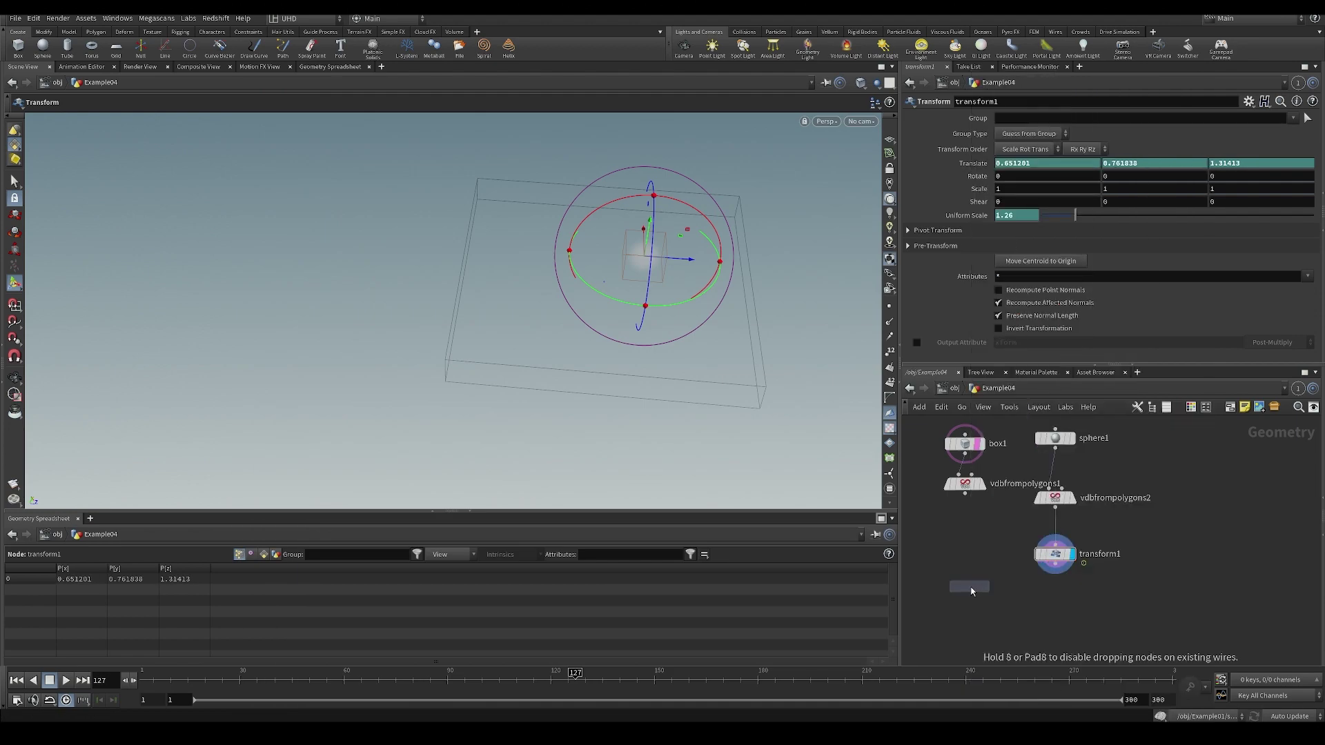
{"action": "left_click", "coordinate": [971, 591]}
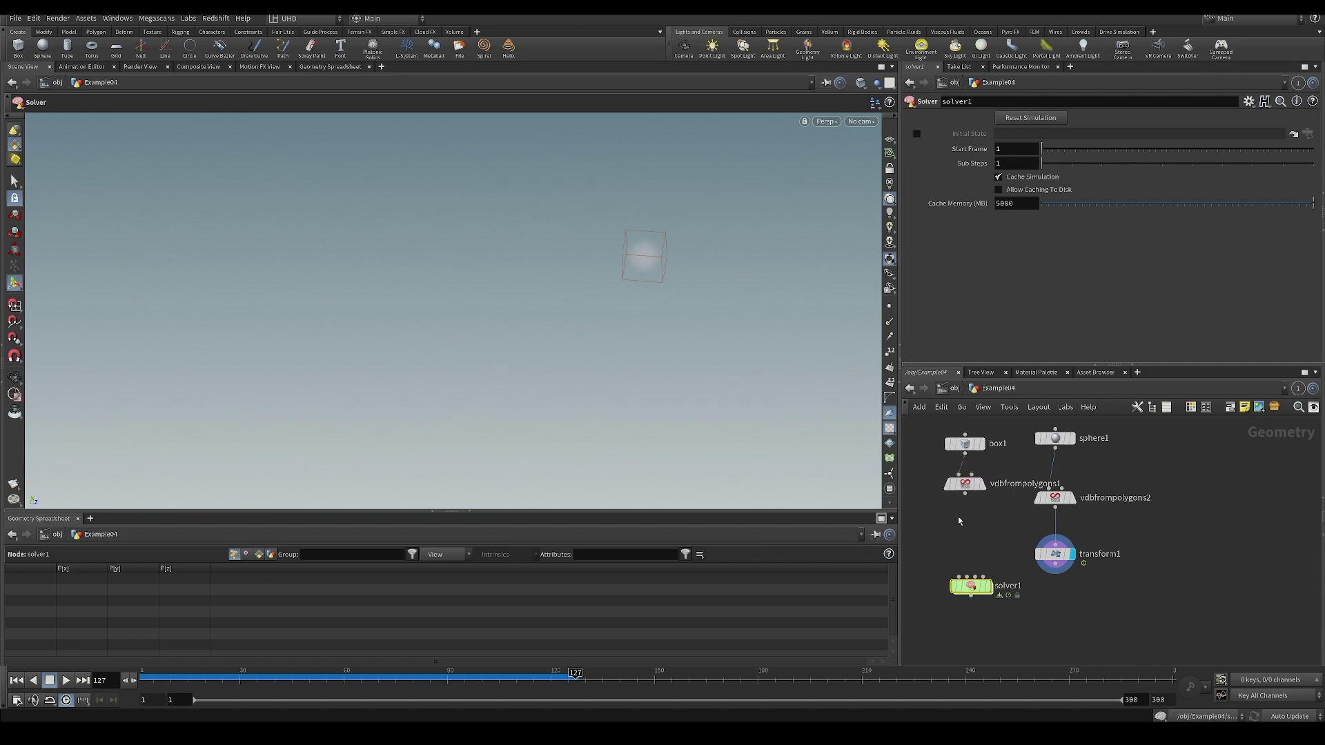
{"action": "left_click", "coordinate": [958, 577]}
Inside the solver, insert a VDB Reshape SDF node between Prev_Frame and OUT.
{"action": "double_click", "coordinate": [977, 584]}
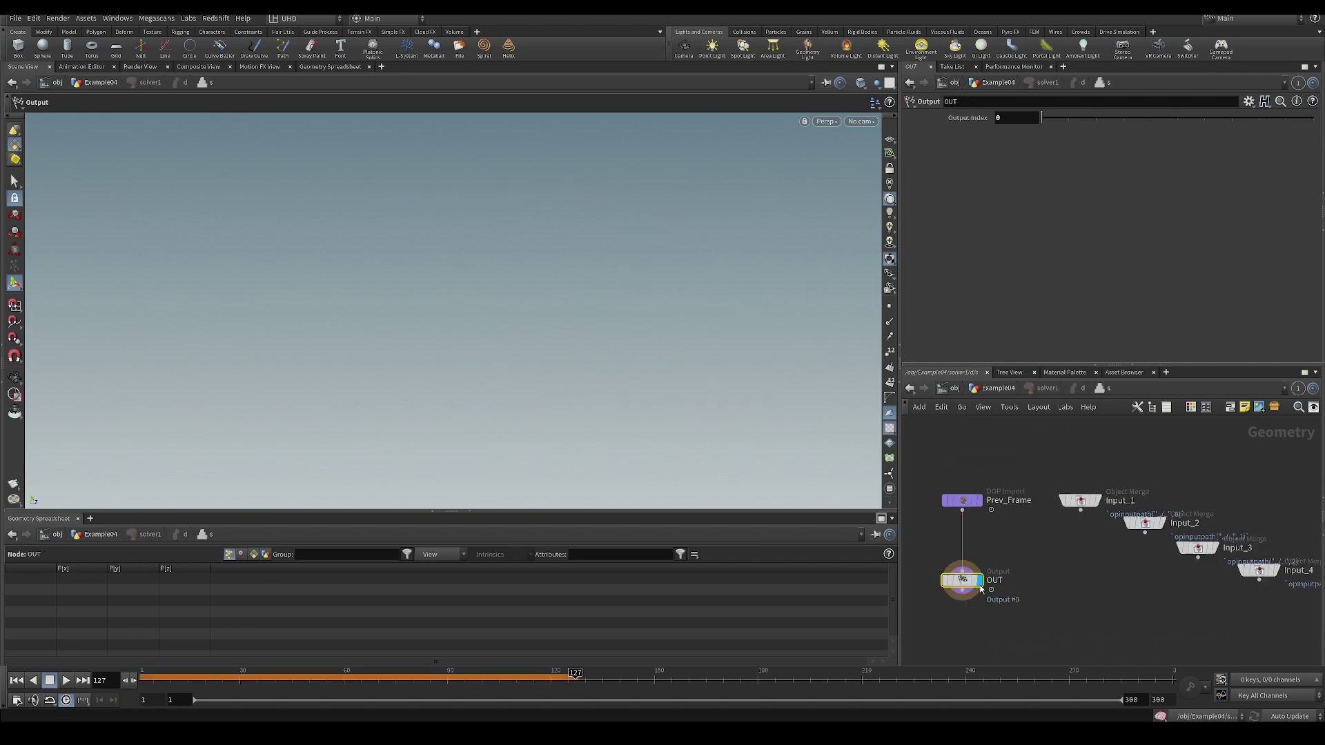
{"action": "middle_click_drag", "start_coordinate": [1031, 590], "coordinate": [1014, 566]}
{"action": "key", "text": "l"}
{"action": "key", "text": "Tab"}
{"action": "type", "text": "v"}
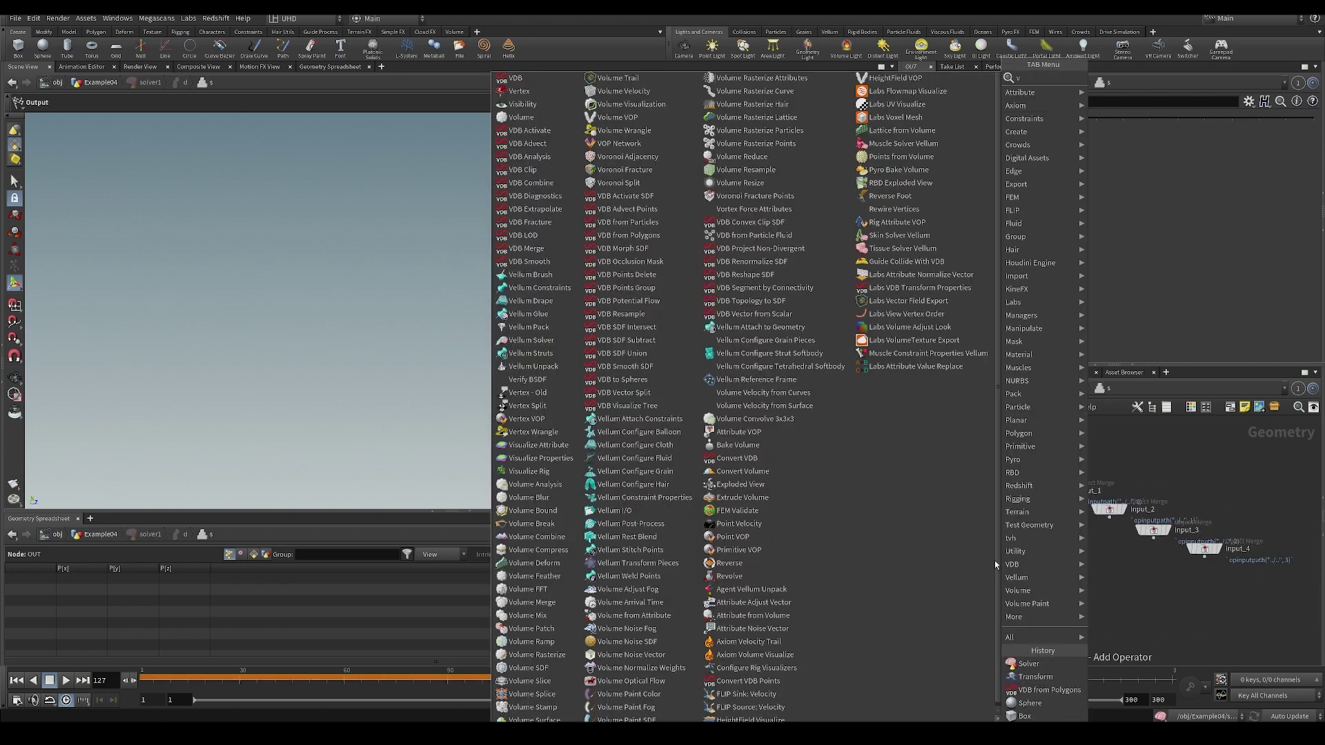
{"action": "type", "text": "db re"}
{"action": "key", "text": "BackSpace"}
{"action": "key", "text": "BackSpace"}
{"action": "key", "text": "BackSpace"}
{"action": "key", "text": "BackSpace"}
{"action": "key", "text": "BackSpace"}
{"action": "key", "text": "BackSpace"}
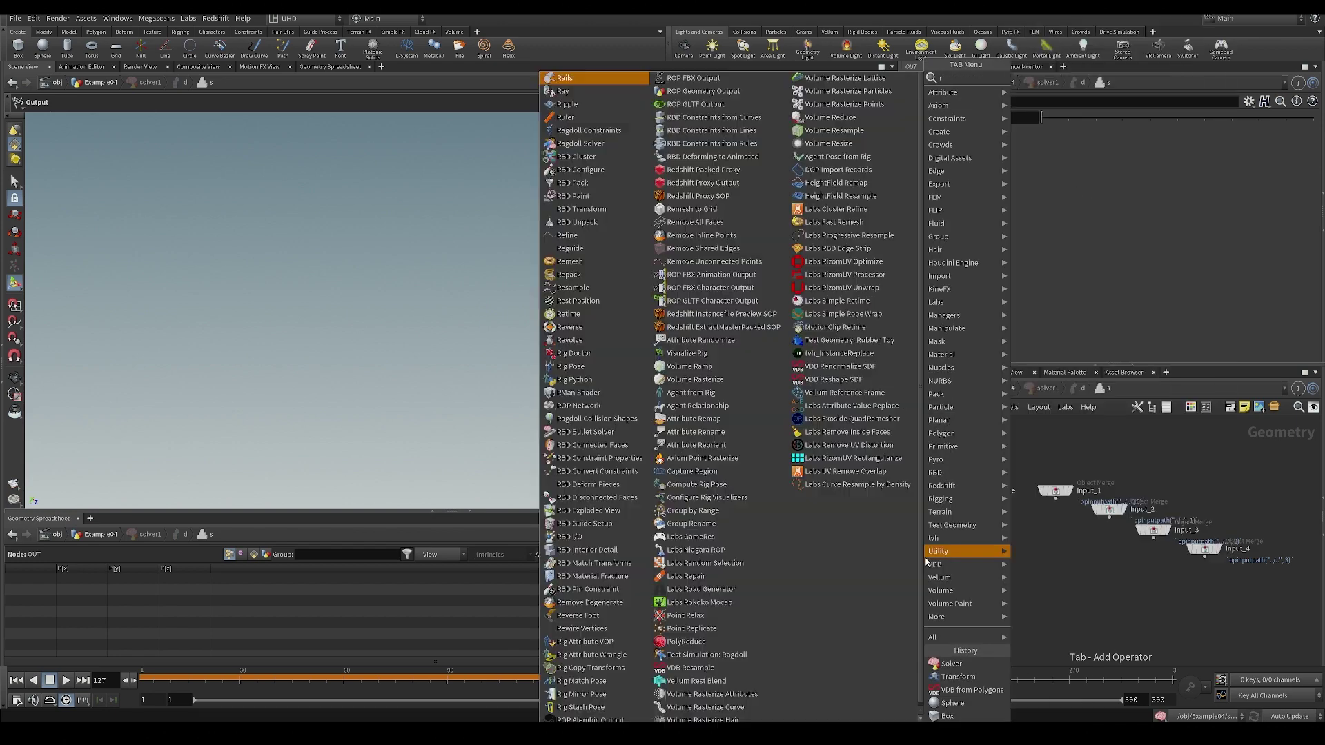
{"action": "type", "text": "resha"}
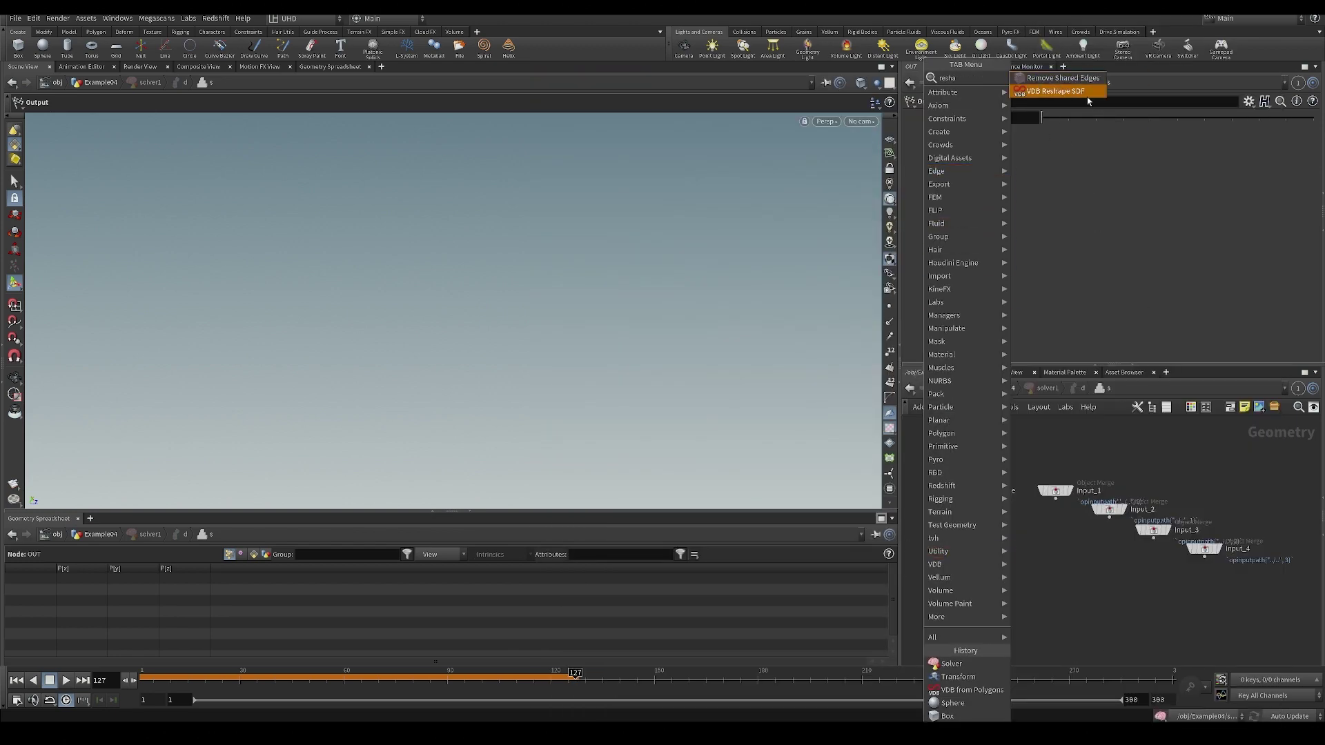
{"action": "left_click", "coordinate": [1086, 96]}
{"action": "left_click", "coordinate": [962, 571]}
Wire Input_2 into the VDB Reshape SDF node's mask input, and set its operation to Erode with an offset of 5.
{"action": "left_click", "coordinate": [968, 565]}
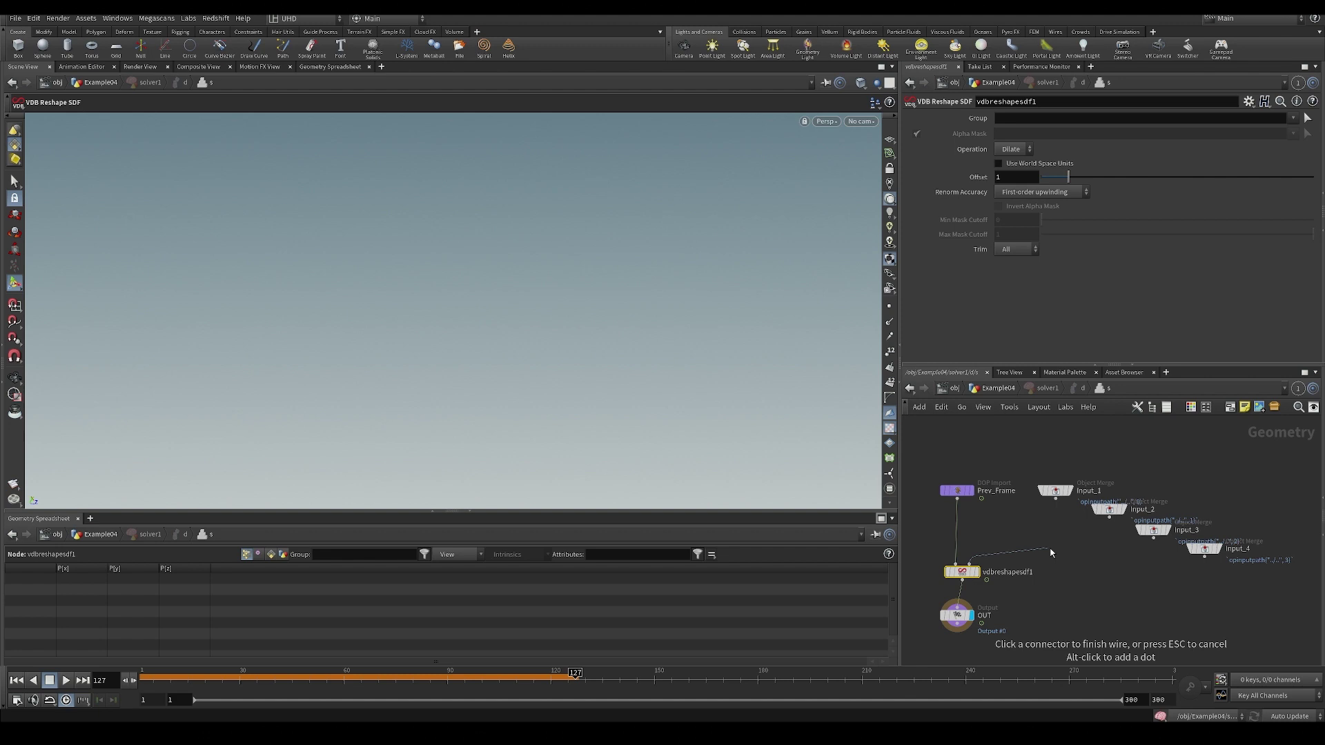
{"action": "left_click", "coordinate": [1108, 504]}
{"action": "middle_click_drag", "start_coordinate": [1079, 540], "coordinate": [1113, 478]}
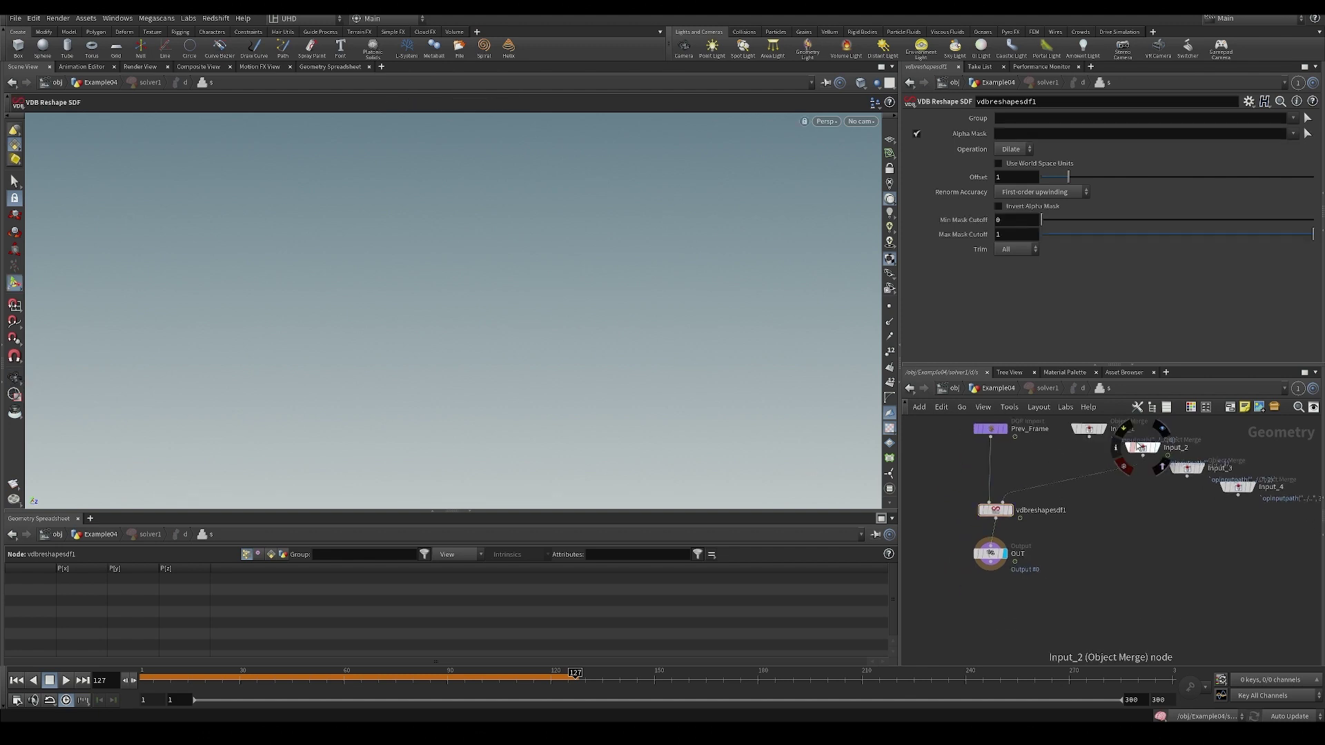
{"action": "left_click", "coordinate": [1143, 455]}
{"action": "middle_click", "coordinate": [997, 510]}
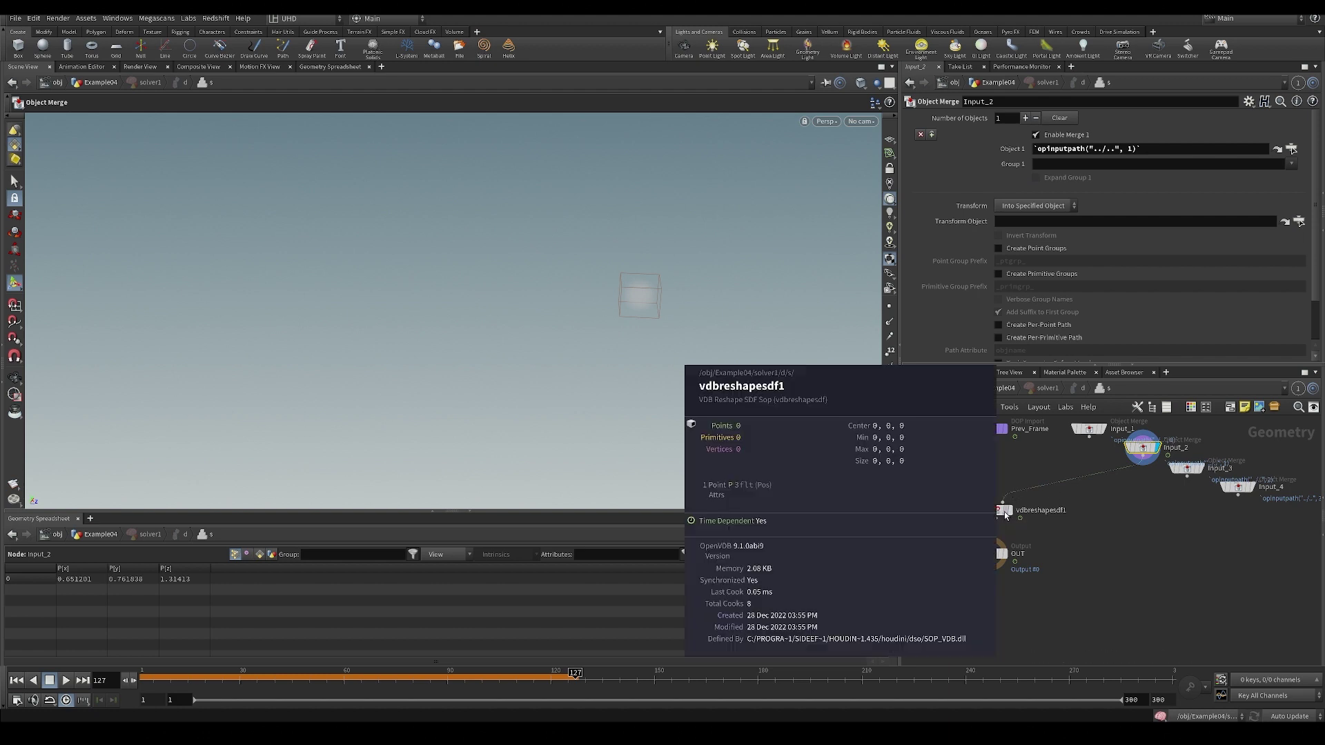
{"action": "left_click", "coordinate": [1008, 507]}
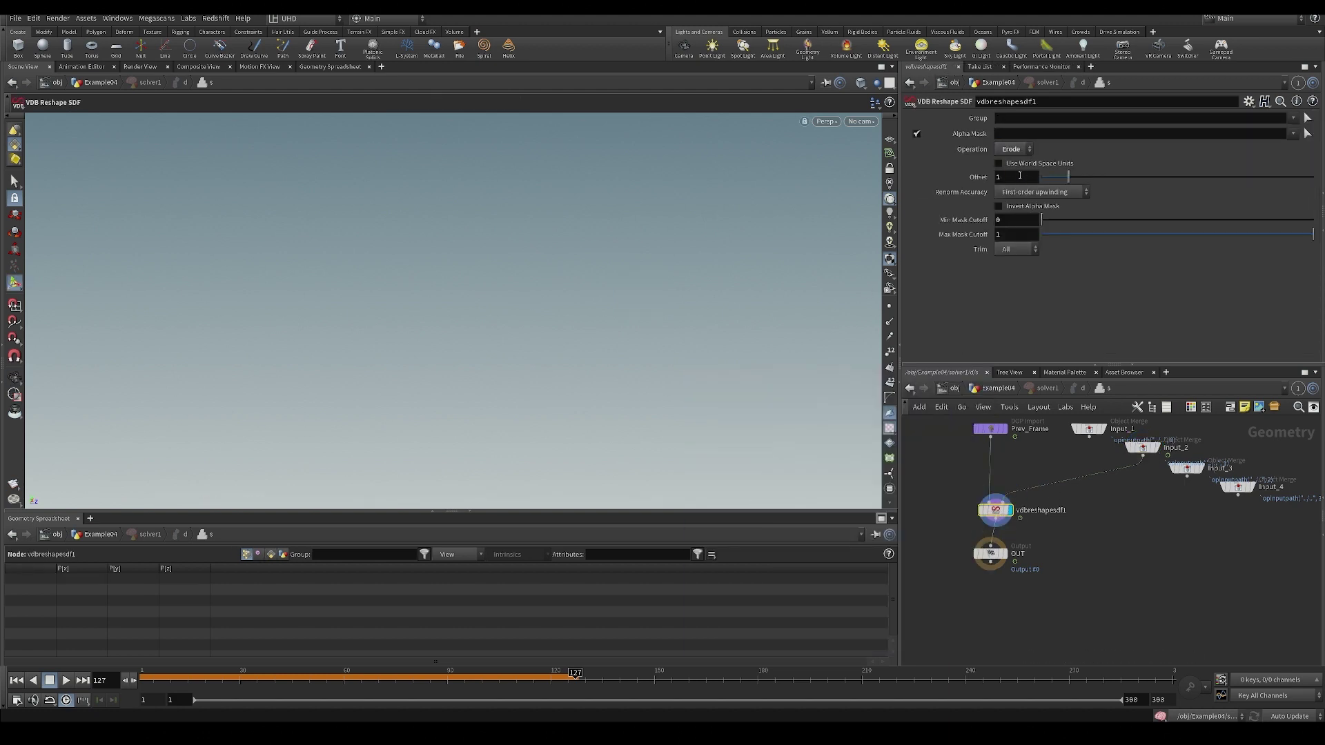
{"action": "middle_click_drag", "start_coordinate": [1082, 551], "coordinate": [1069, 561]}
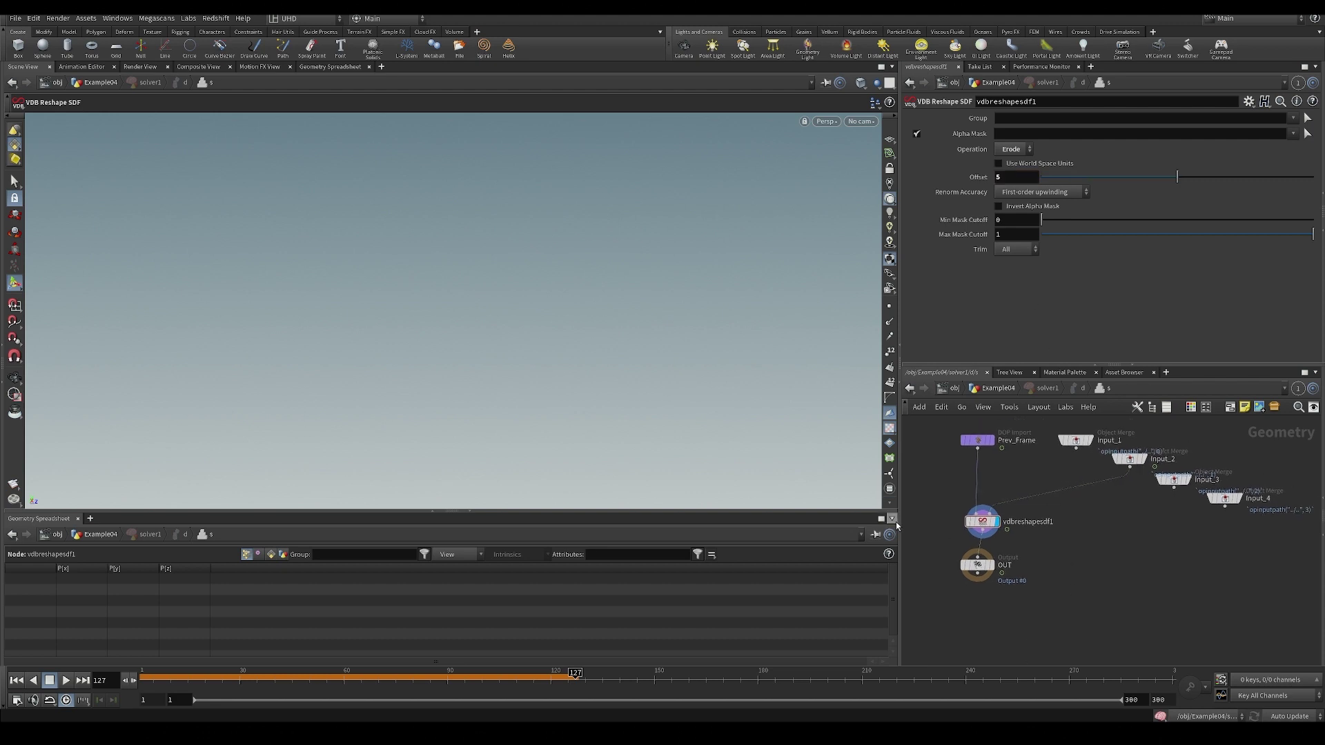
Paste a copy of the VDB Reshape SDF node outside the solver, fed by the box's VDB and masked by the transformed sphere.
{"action": "key", "text": "u"}
{"action": "key", "text": "u"}
{"action": "key", "text": "u"}
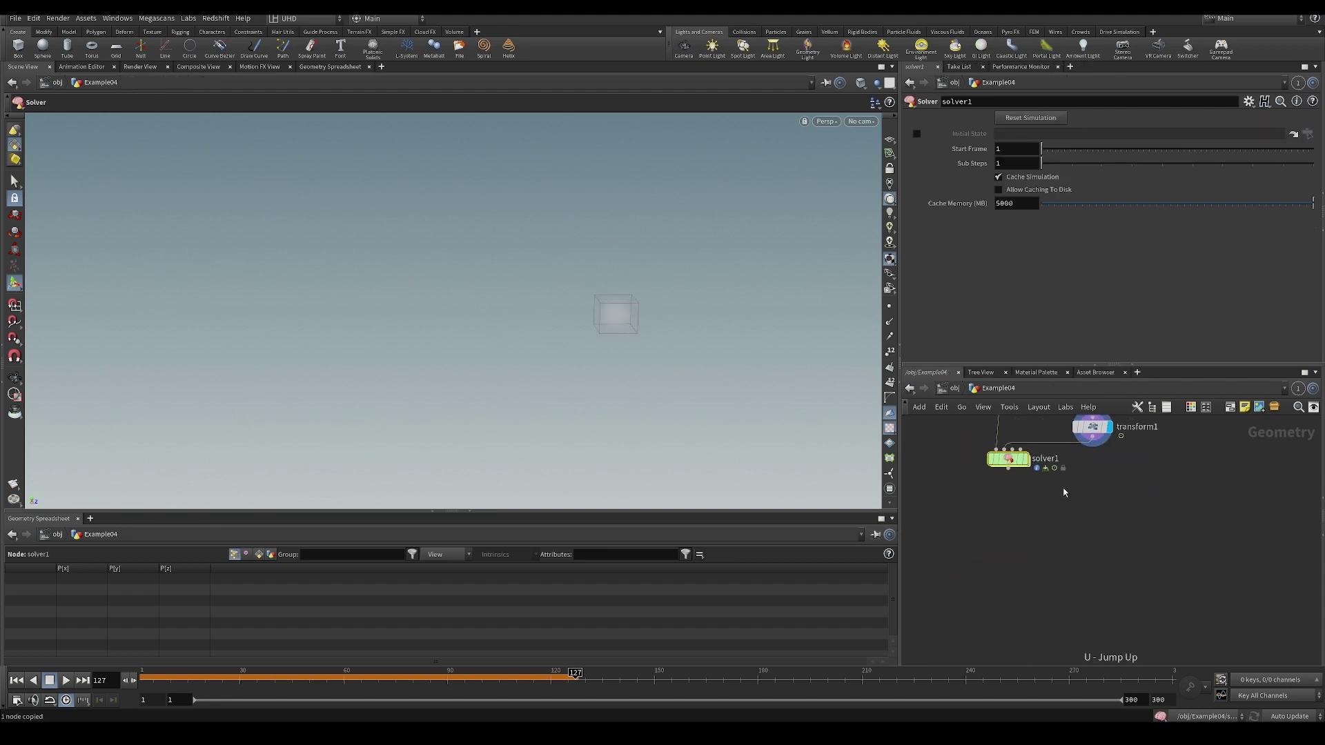
{"action": "key", "text": "ctrl+v"}
{"action": "left_click", "coordinate": [1001, 544]}
{"action": "middle_click_drag", "start_coordinate": [989, 448], "coordinate": [978, 511]}
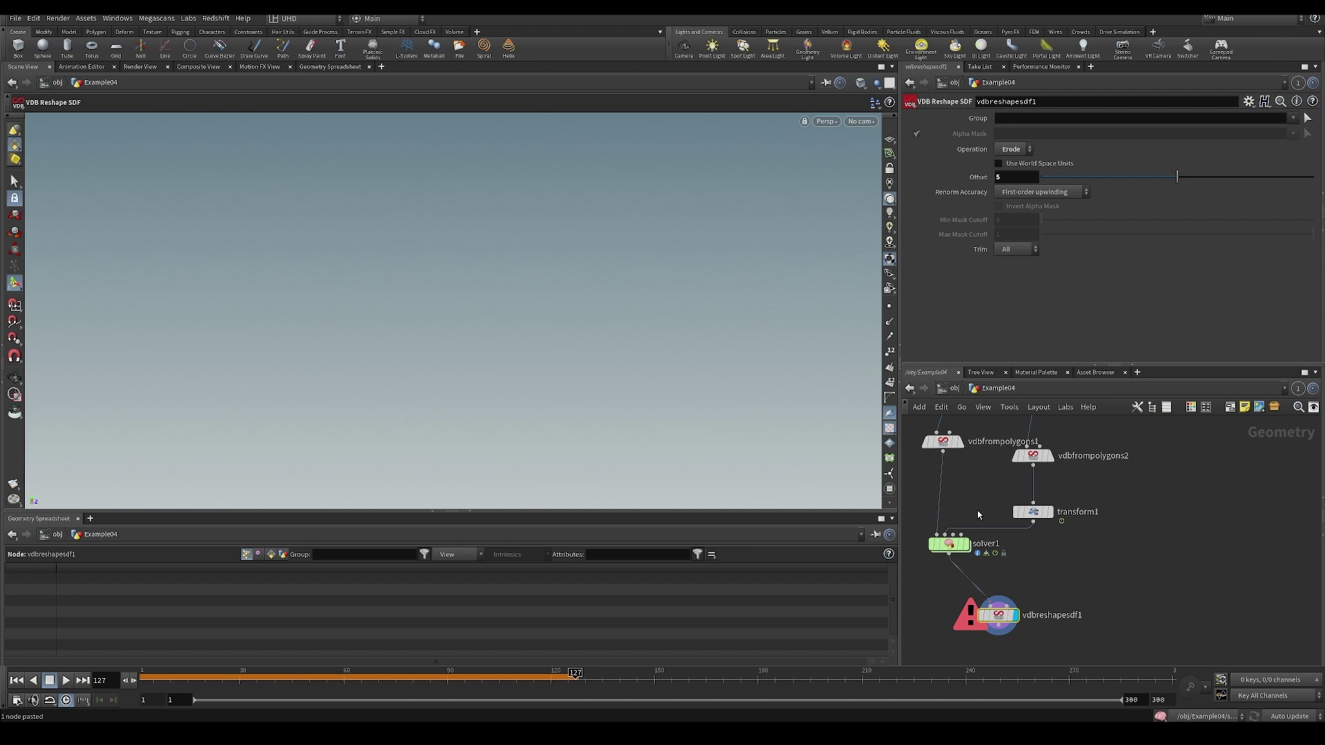
{"action": "left_click", "coordinate": [943, 451]}
{"action": "left_click_drag", "start_coordinate": [1025, 538], "coordinate": [1032, 522]}
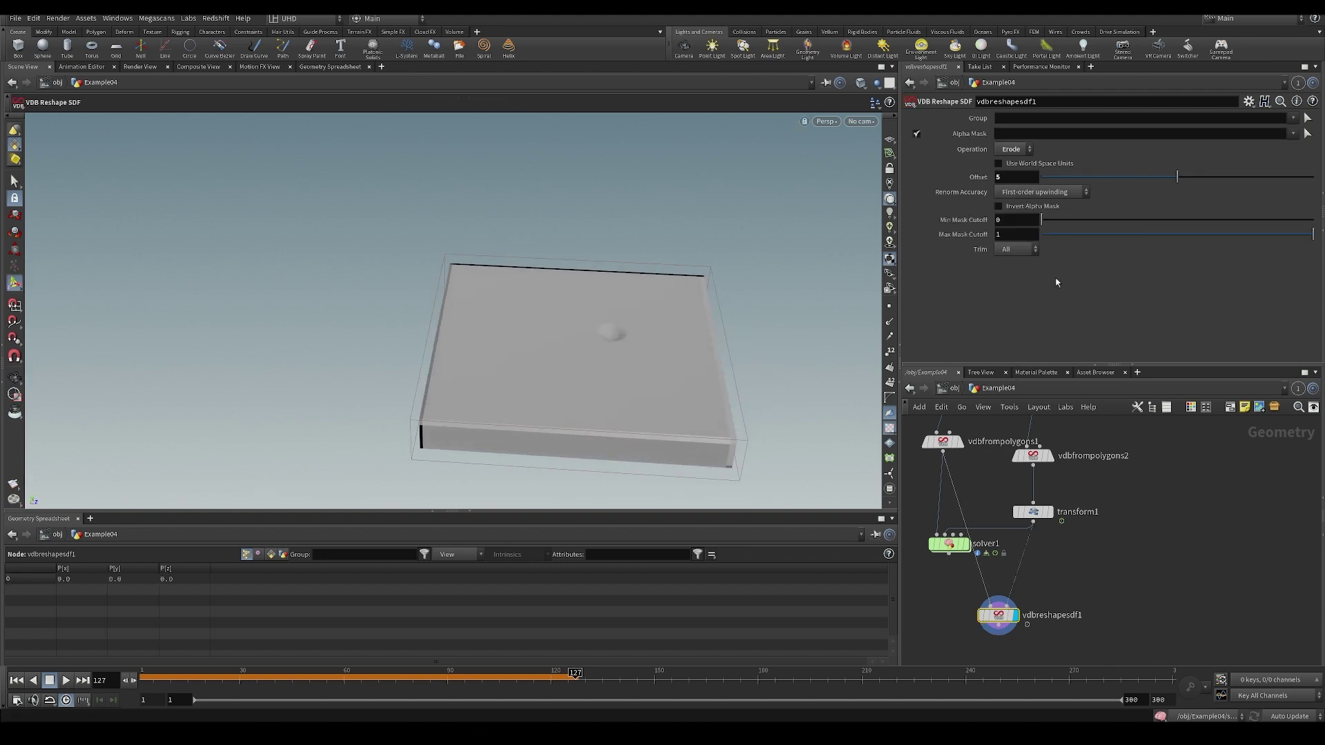
Set the erosion offset of the copied VDB Reshape SDF node to 12.37 and examine the dent in the box's surface.
{"action": "left_click_drag", "start_coordinate": [638, 386], "coordinate": [704, 345], "text": "alt"}
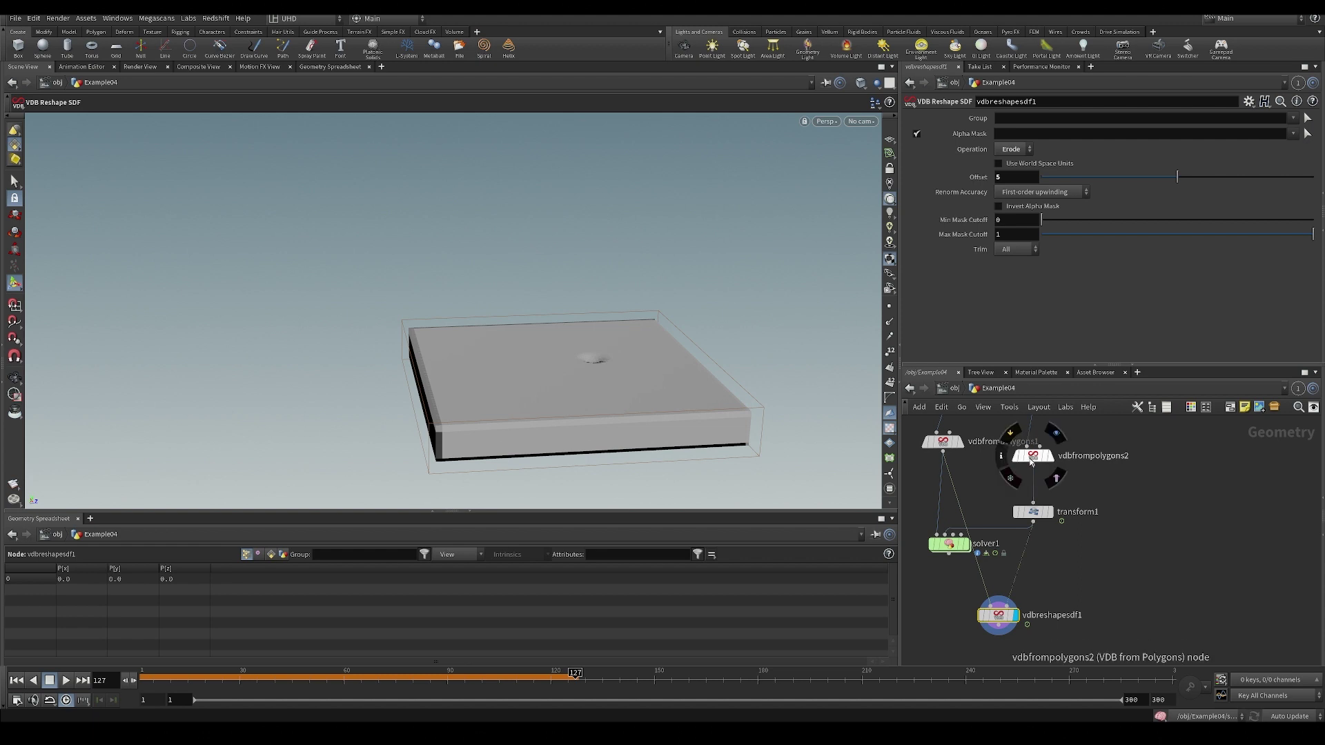
{"action": "scroll", "coordinate": [650, 325], "scroll_direction": "up", "scroll_amount": 2}
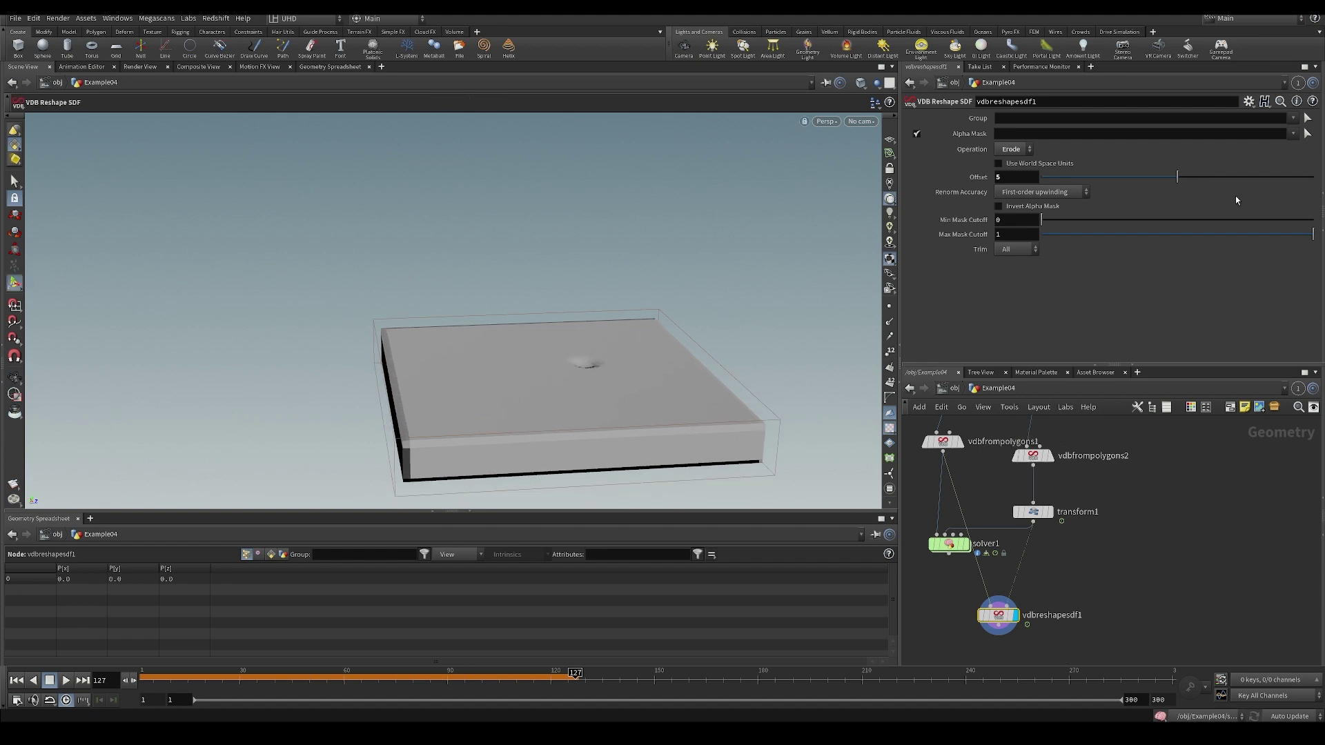
{"action": "left_click_drag", "start_coordinate": [1217, 192], "coordinate": [1263, 181]}
{"action": "middle_click_drag", "start_coordinate": [1010, 175], "coordinate": [1060, 164]}
{"action": "middle_click_drag", "start_coordinate": [1237, 345], "coordinate": [1025, 243]}
{"action": "left_click_drag", "start_coordinate": [618, 213], "coordinate": [600, 372], "text": "alt"}
{"action": "right_click_drag", "start_coordinate": [600, 372], "coordinate": [721, 390], "text": "alt"}
{"action": "key", "text": "Escape"}
{"action": "key", "text": "h"}
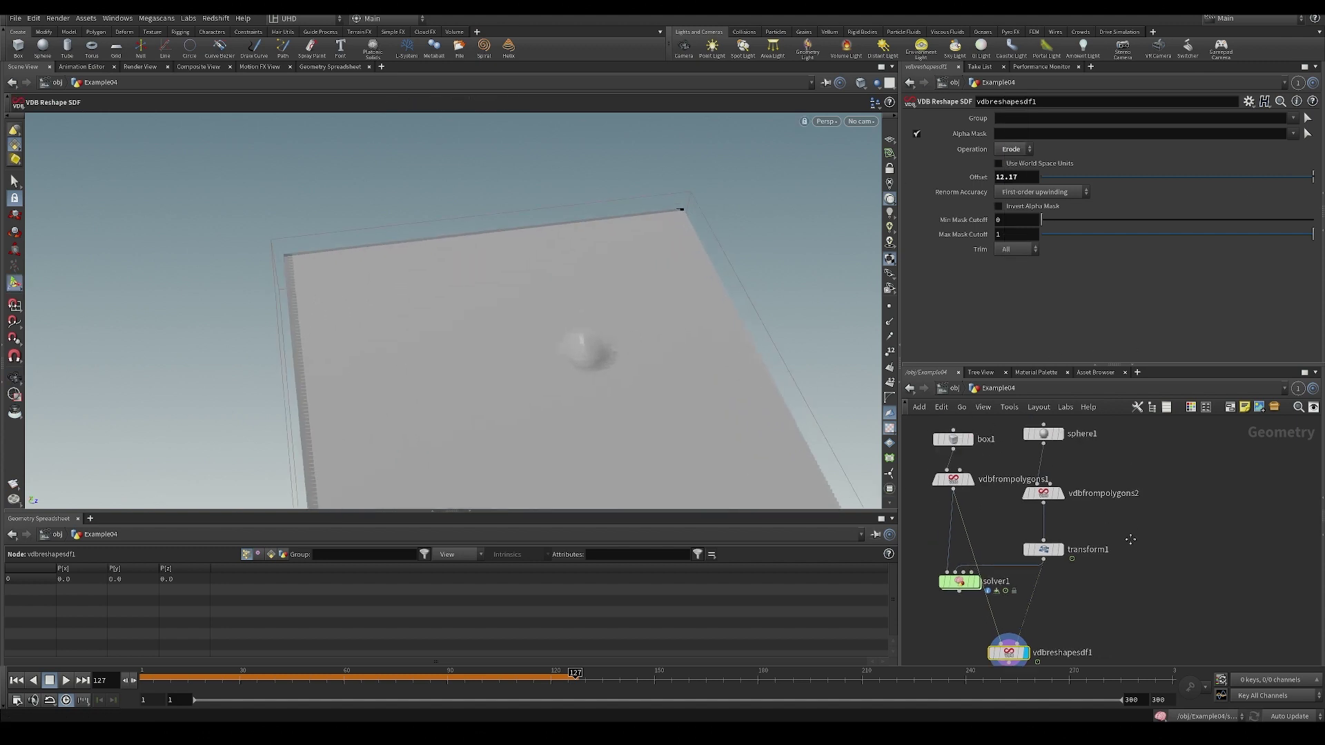
Show the transformed sphere volume as a template and compare it with the eroded box from the side.
{"action": "left_click", "coordinate": [1074, 585]}
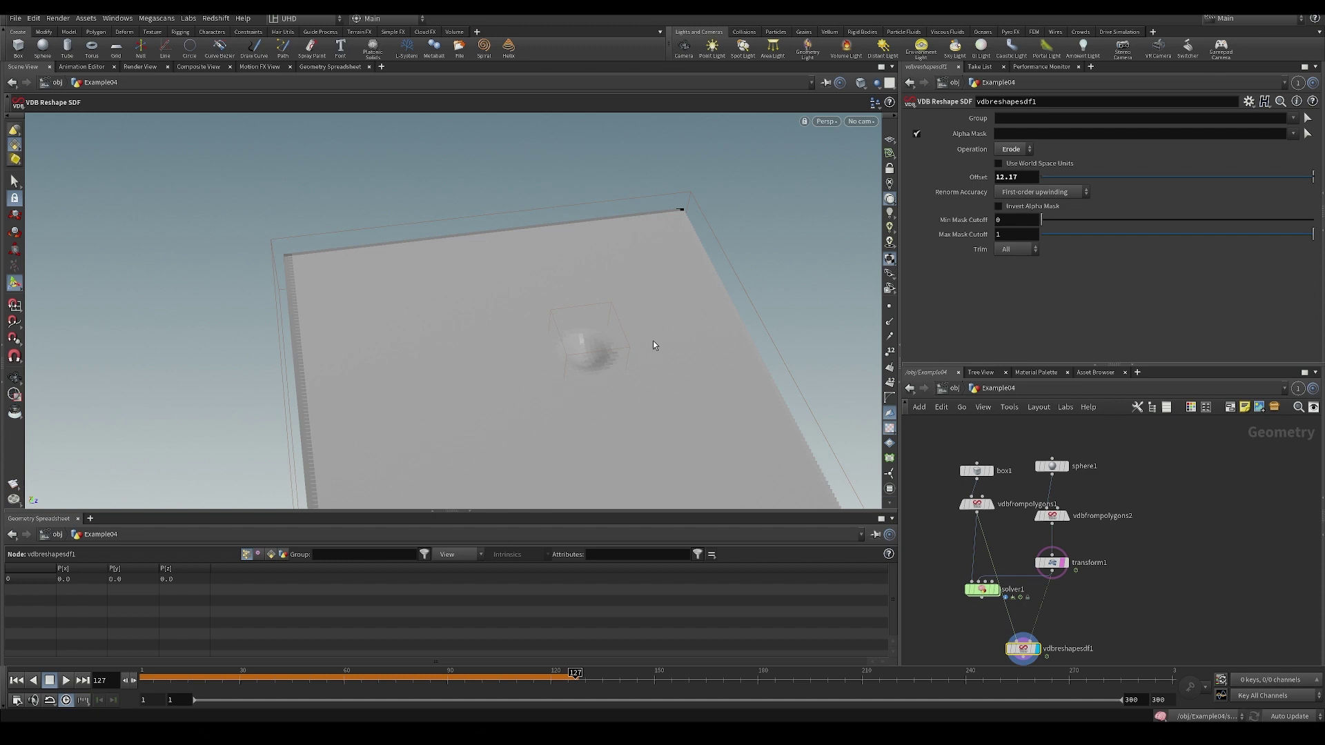
{"action": "left_click_drag", "start_coordinate": [655, 345], "coordinate": [649, 266], "text": "alt"}
{"action": "left_click_drag", "start_coordinate": [752, 344], "coordinate": [546, 316]}
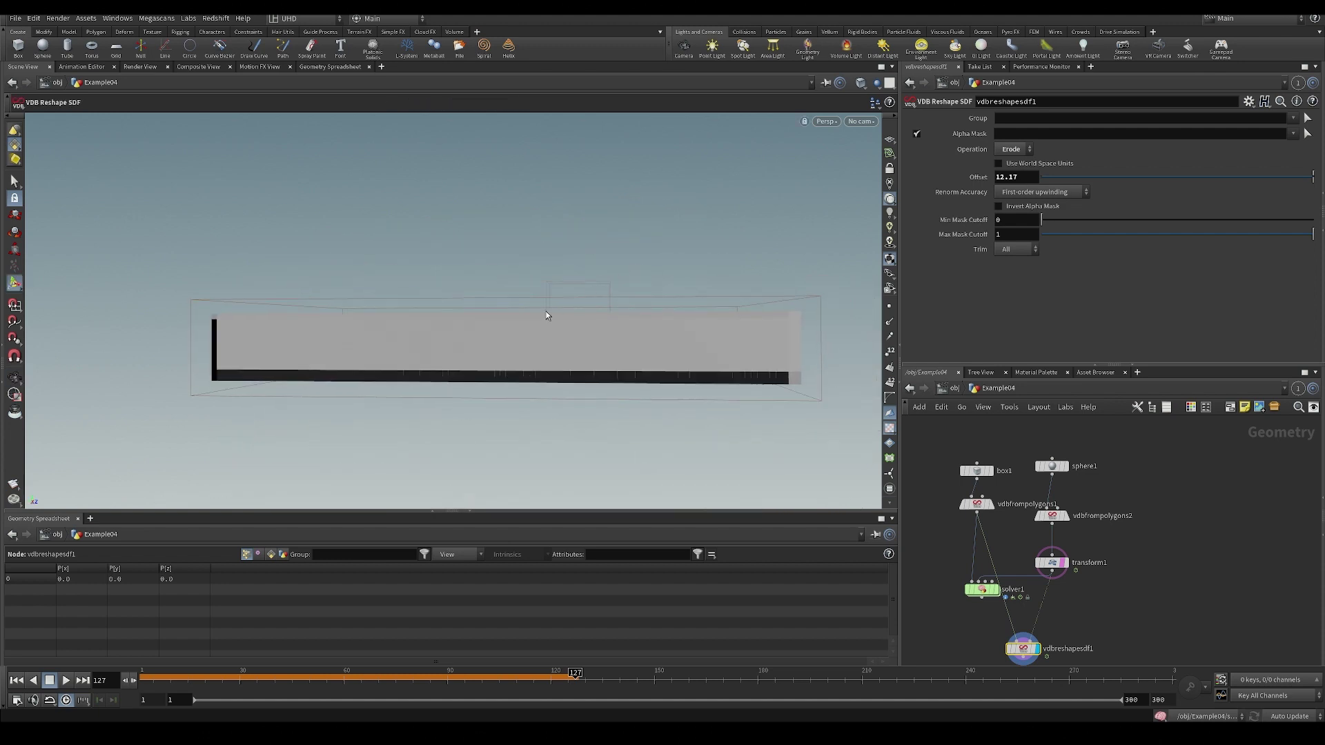
Remove the test VDB Reshape SDF node outside the solver and open the solver's inner network.
{"action": "middle_click_drag", "start_coordinate": [1138, 593], "coordinate": [1157, 515]}
{"action": "key", "text": "ctrl+x"}
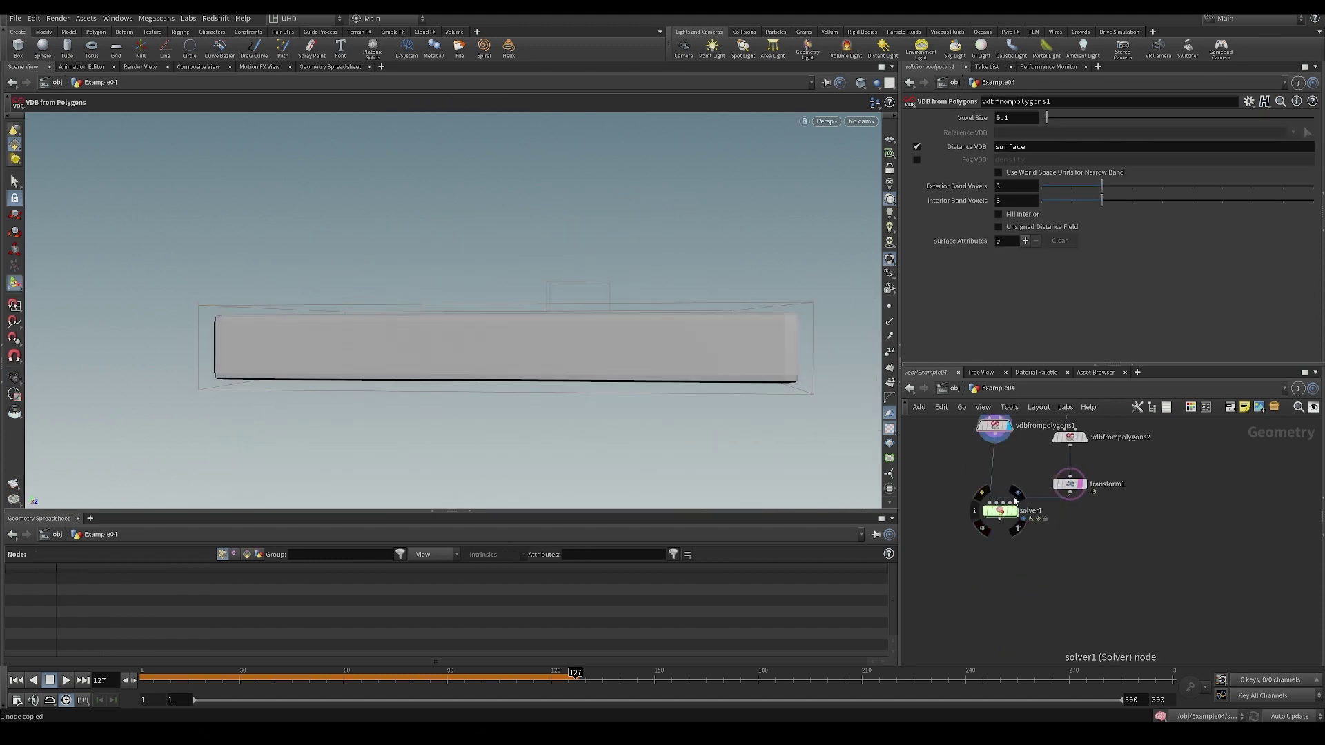
{"action": "double_click", "coordinate": [1000, 509]}
{"action": "key", "text": "ctrl+v"}
{"action": "key", "text": "u"}
{"action": "key", "text": "u"}
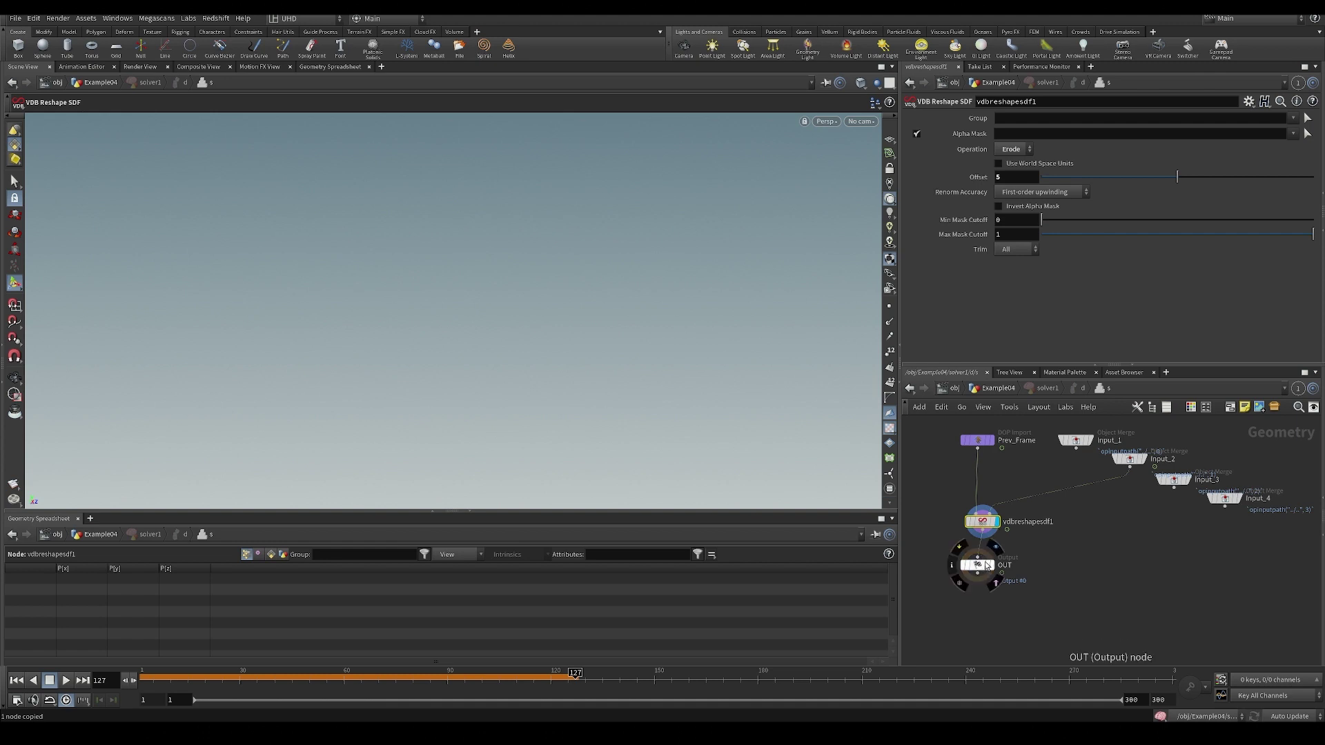
Return from the solver's inner network to the Example04 level, play the animation from frame 1 and rewind it.
{"action": "left_click_drag", "start_coordinate": [557, 377], "coordinate": [532, 442], "text": "alt"}
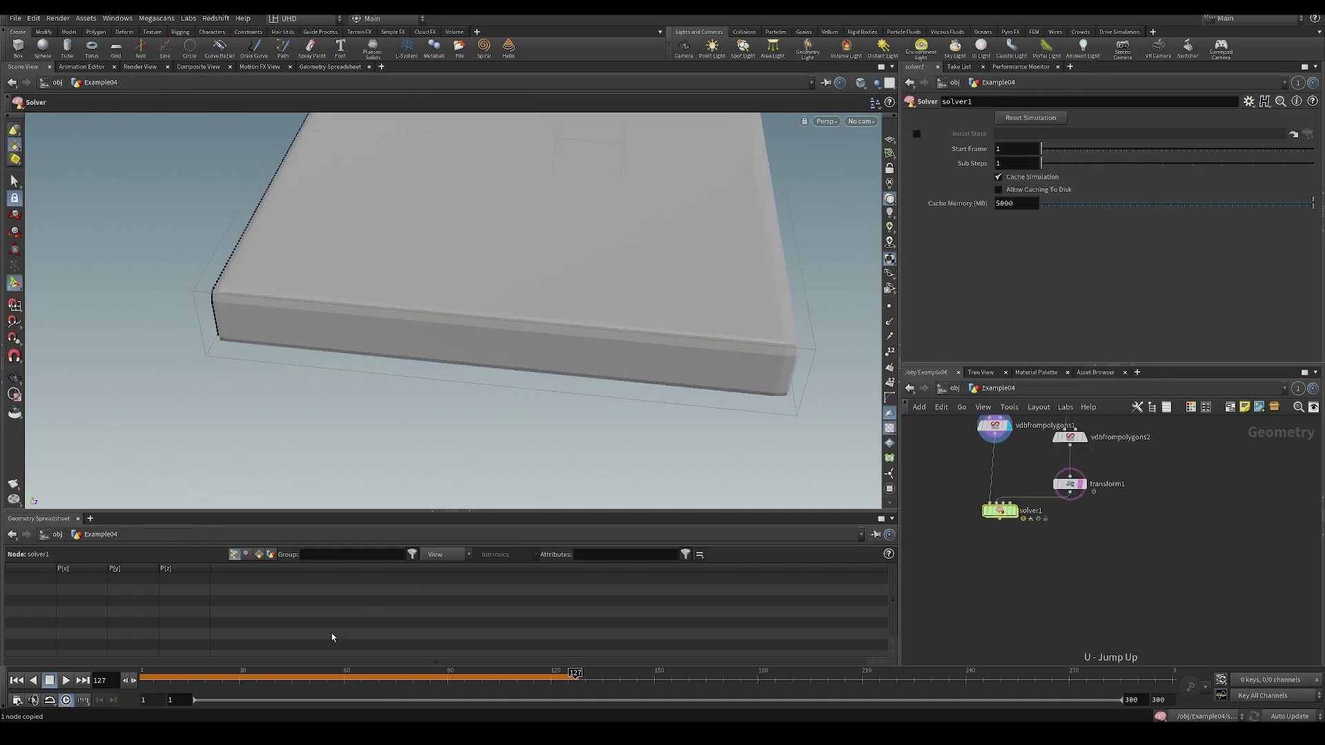
{"action": "left_click", "coordinate": [17, 679]}
{"action": "left_click_drag", "start_coordinate": [538, 324], "coordinate": [536, 254], "text": "alt"}
{"action": "key", "text": "Up"}
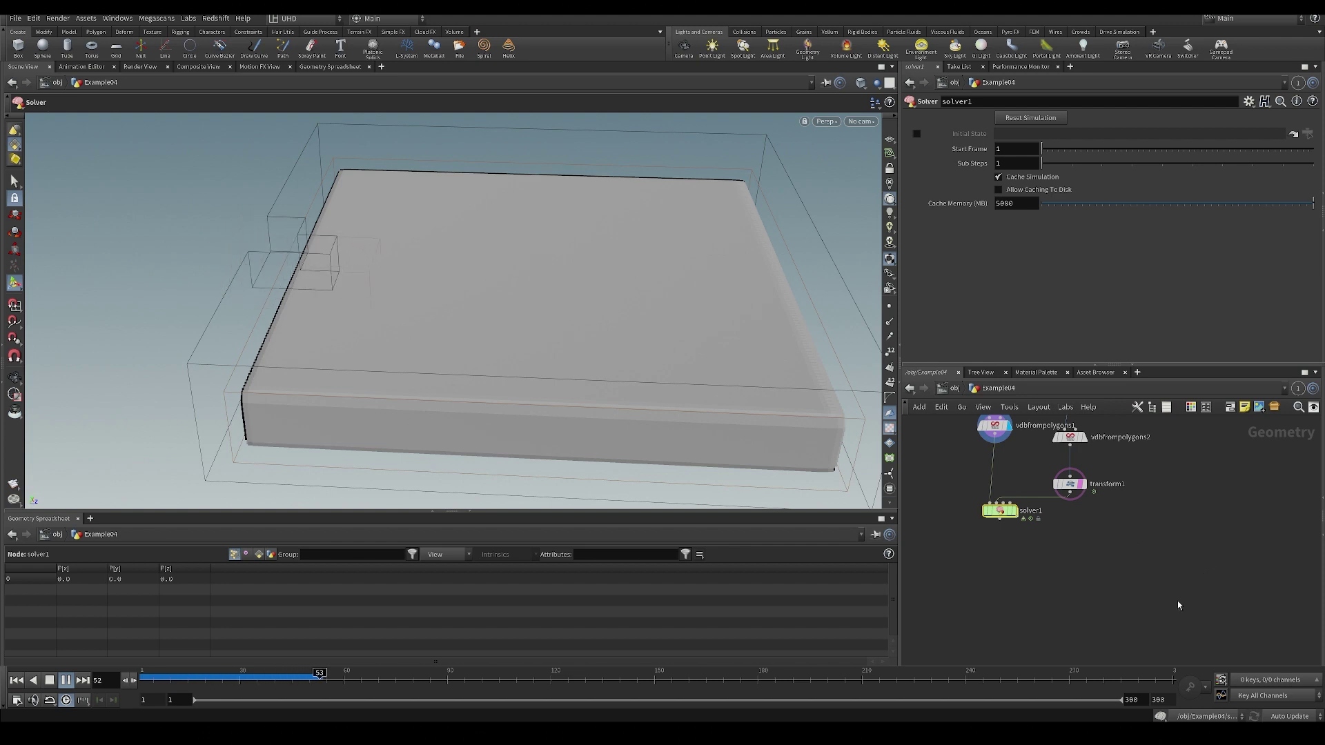
{"action": "key", "text": "ctrl+Up"}
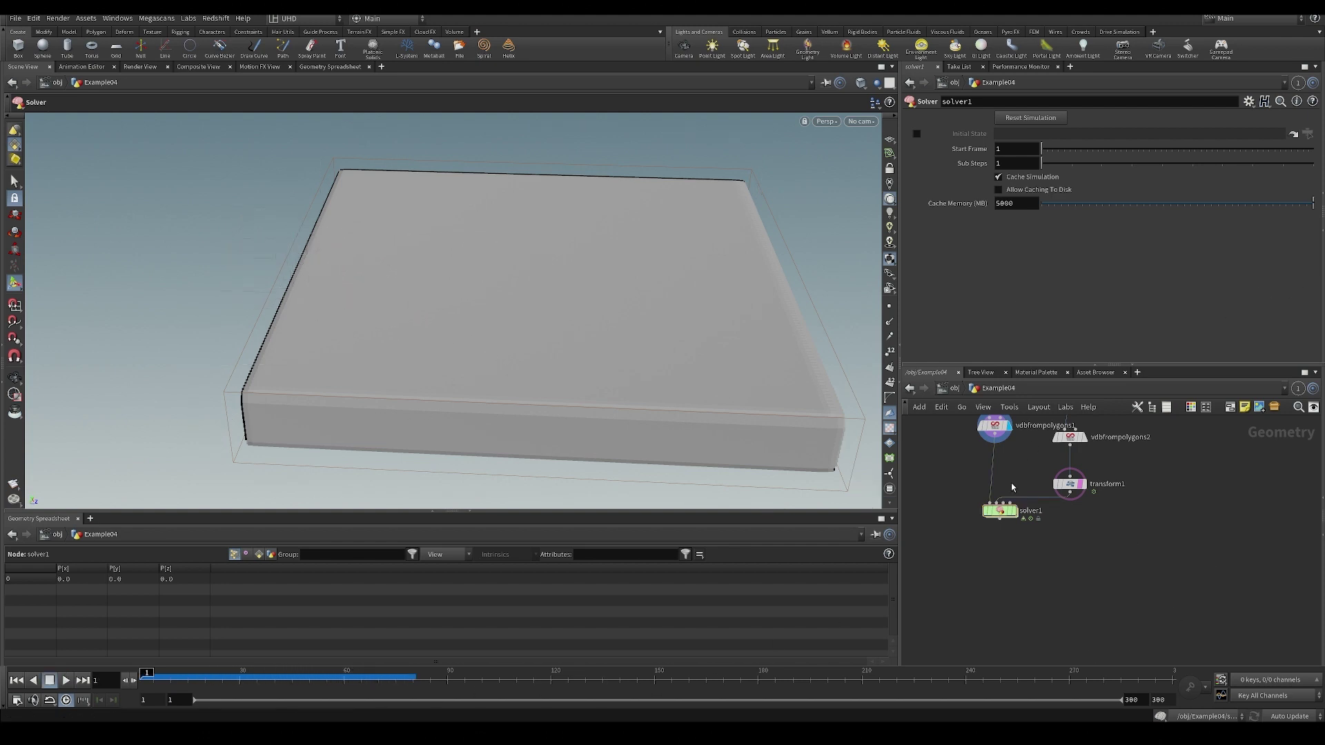
Display solver1's output, play the simulation and scrub to frame 164 to examine the trail carved into the box.
{"action": "double_click", "coordinate": [999, 512]}
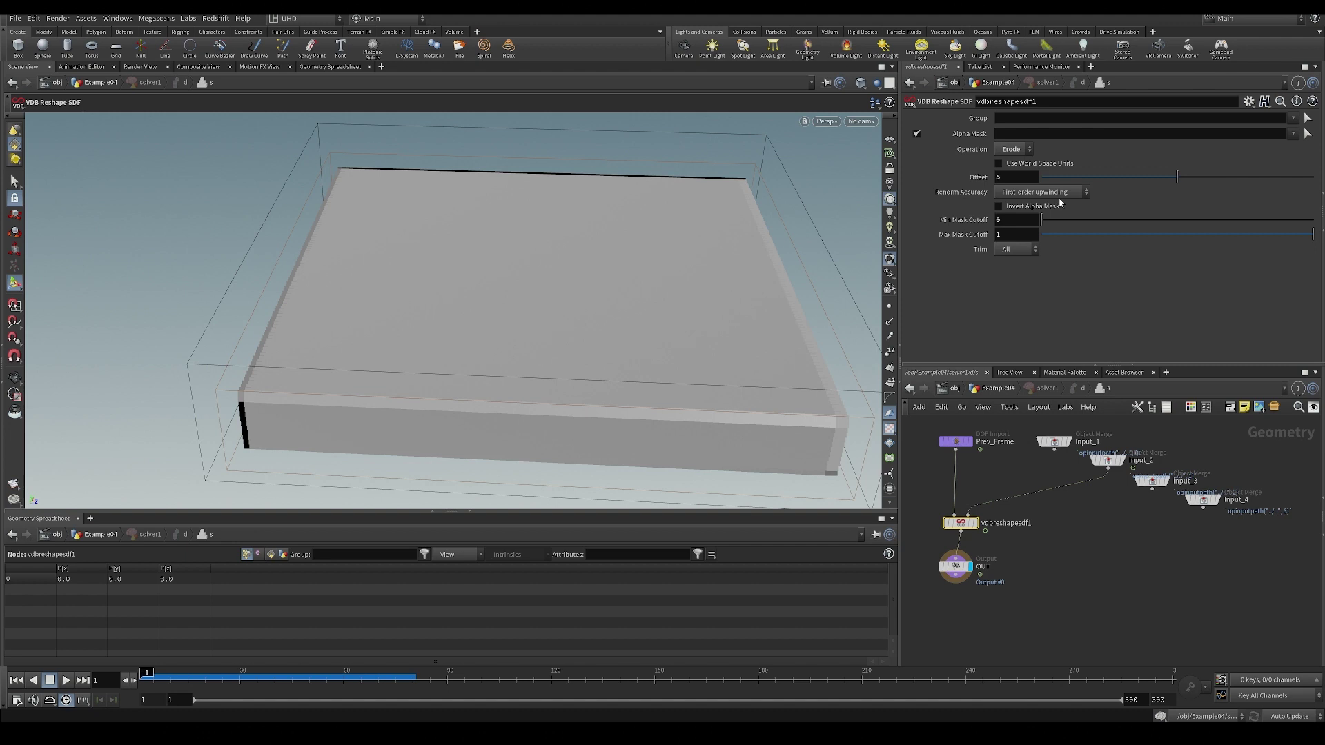
{"action": "key", "text": "u"}
{"action": "key", "text": "Up"}
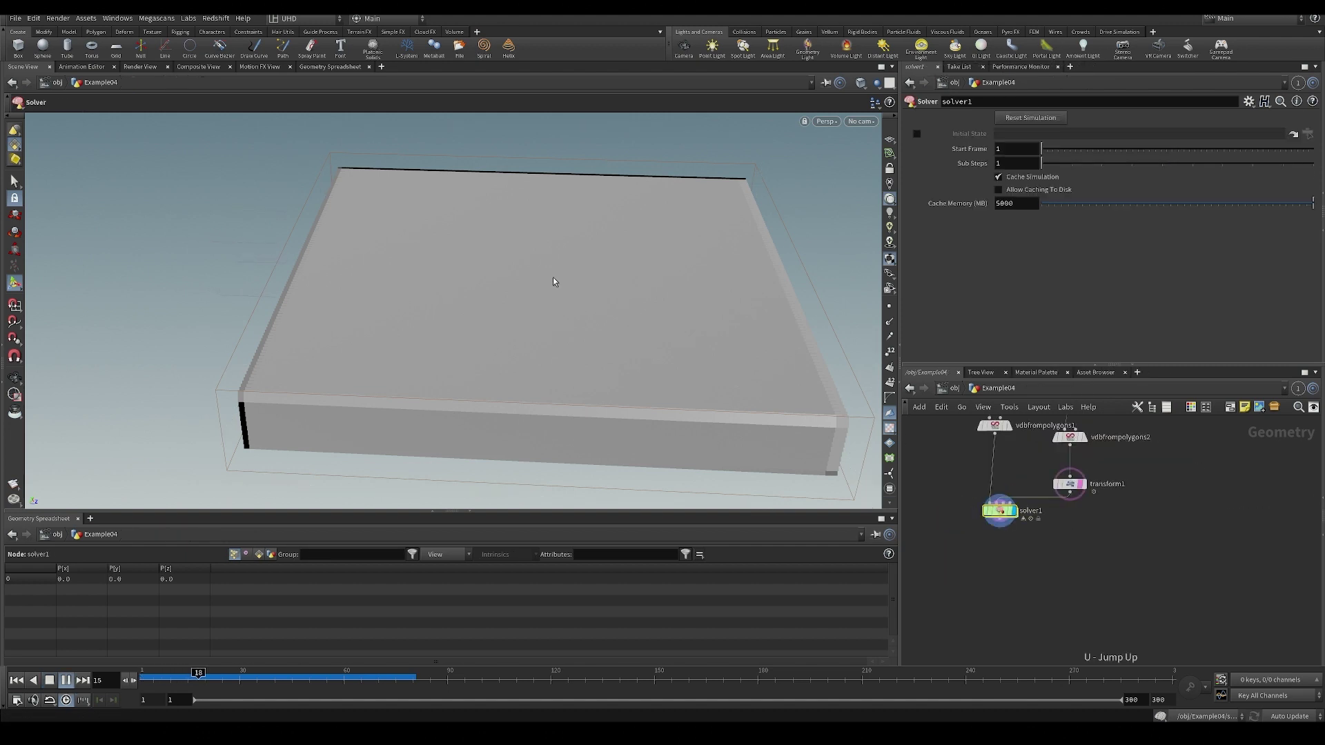
{"action": "key", "text": "Escape"}
{"action": "left_click_drag", "start_coordinate": [461, 297], "coordinate": [414, 293]}
{"action": "key", "text": "Return"}
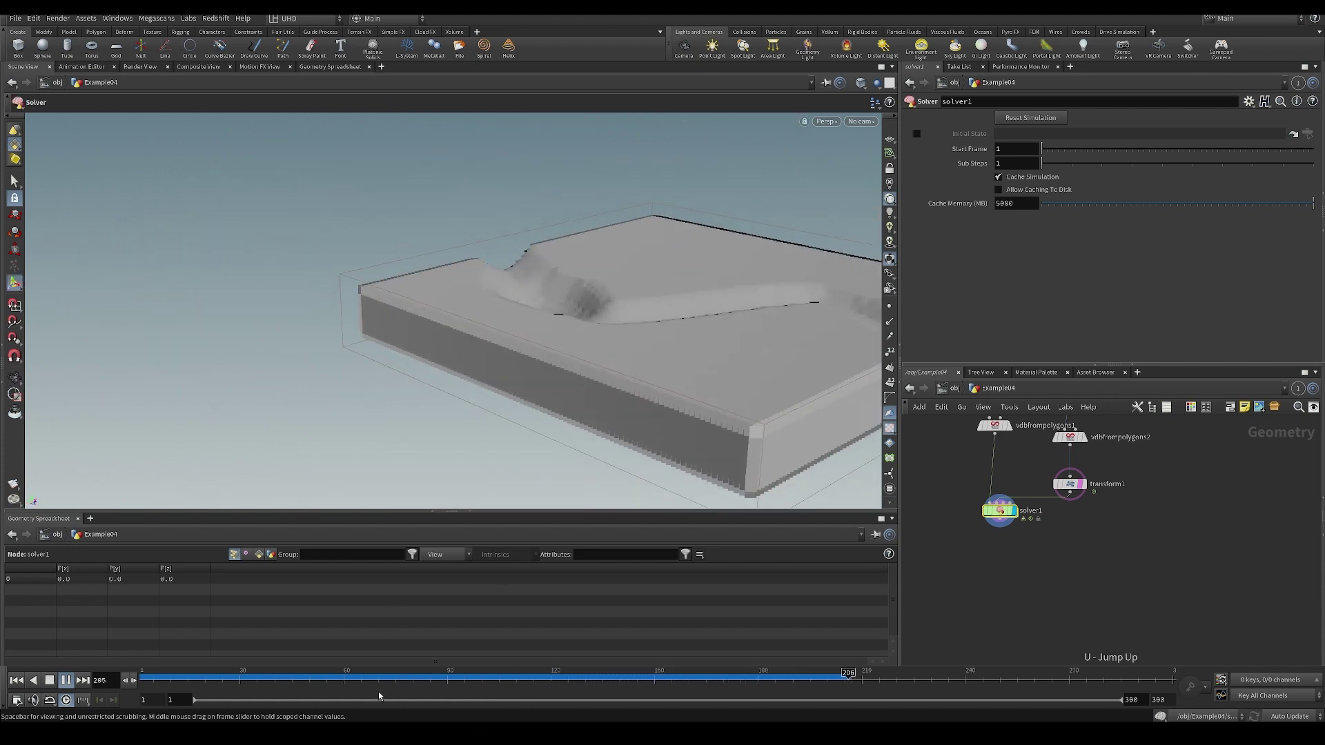
{"action": "left_click_drag", "start_coordinate": [387, 677], "coordinate": [703, 677]}
Save the scene and add a displayed Convert VDB node below solver1.
{"action": "middle_click_drag", "start_coordinate": [1019, 599], "coordinate": [1021, 566]}
{"action": "key", "text": "ctrl+s"}
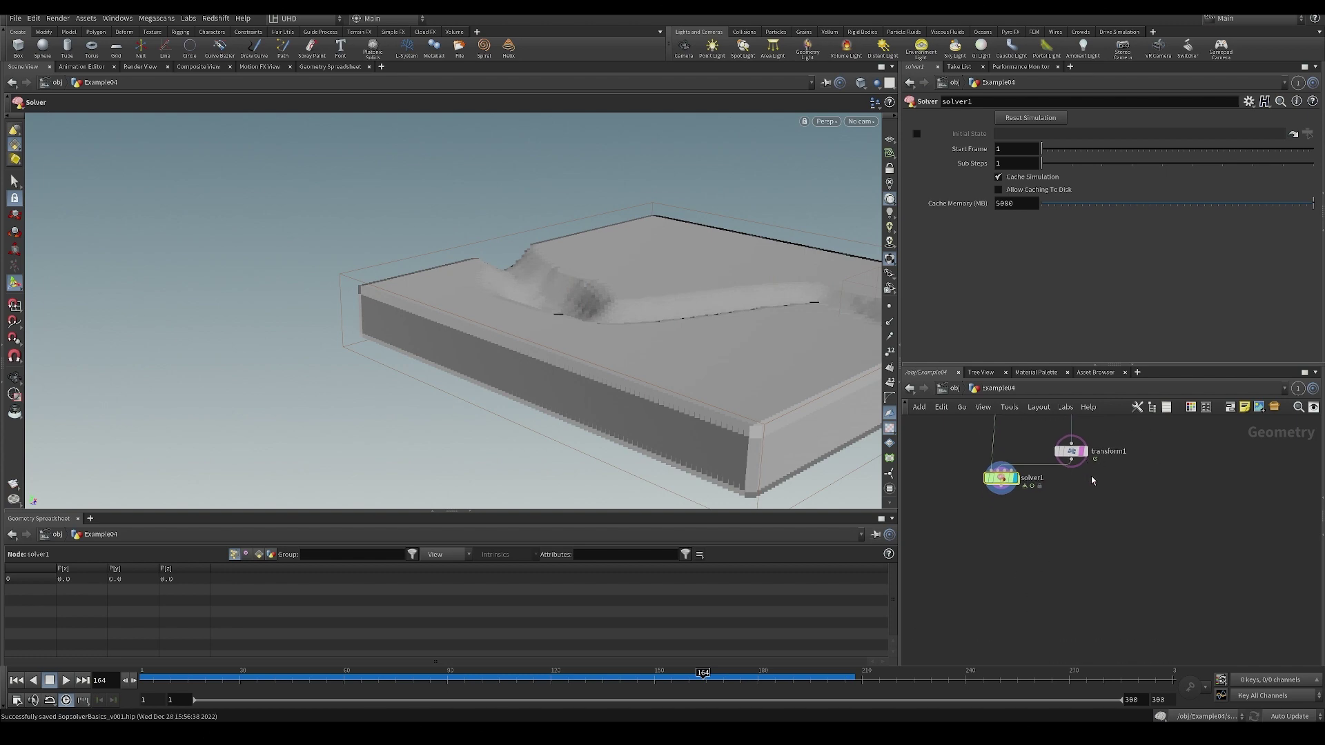
{"action": "key", "text": "Tab"}
{"action": "type", "text": "co"}
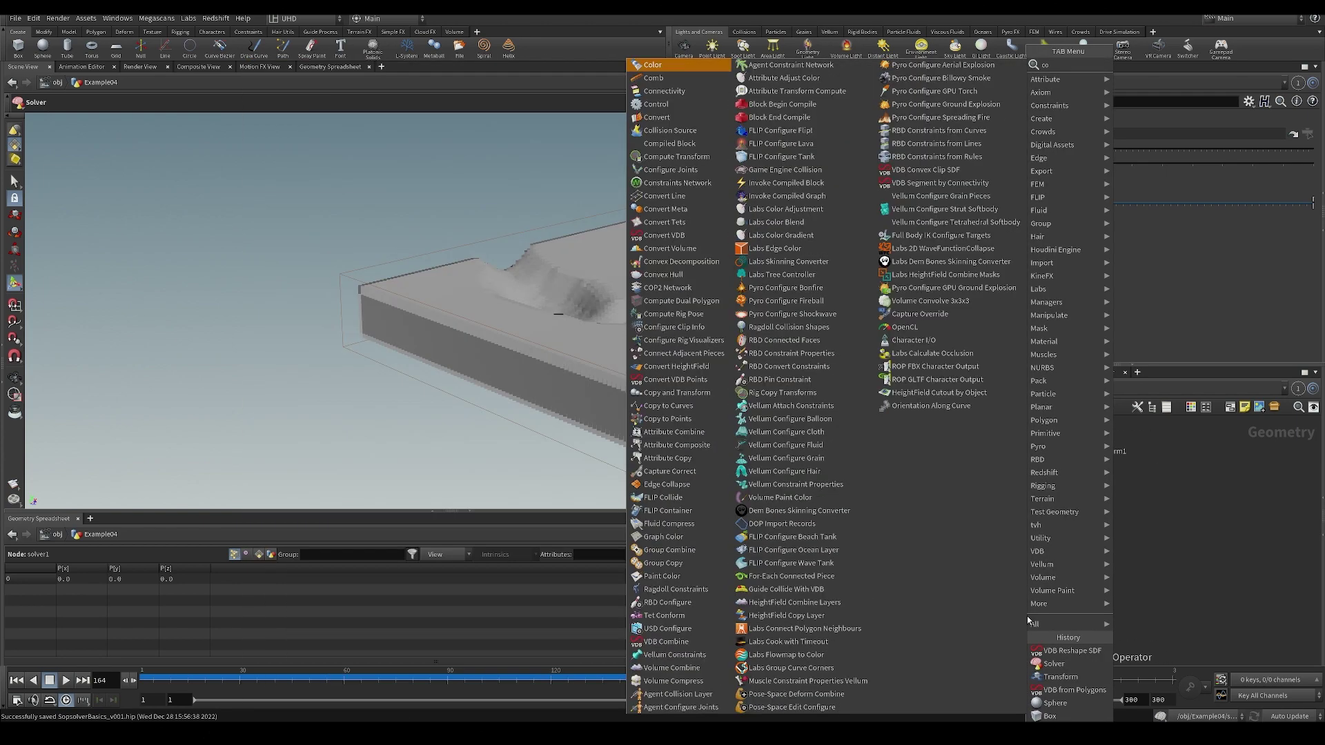
{"action": "type", "text": "nvert vdb"}
{"action": "key", "text": "Return"}
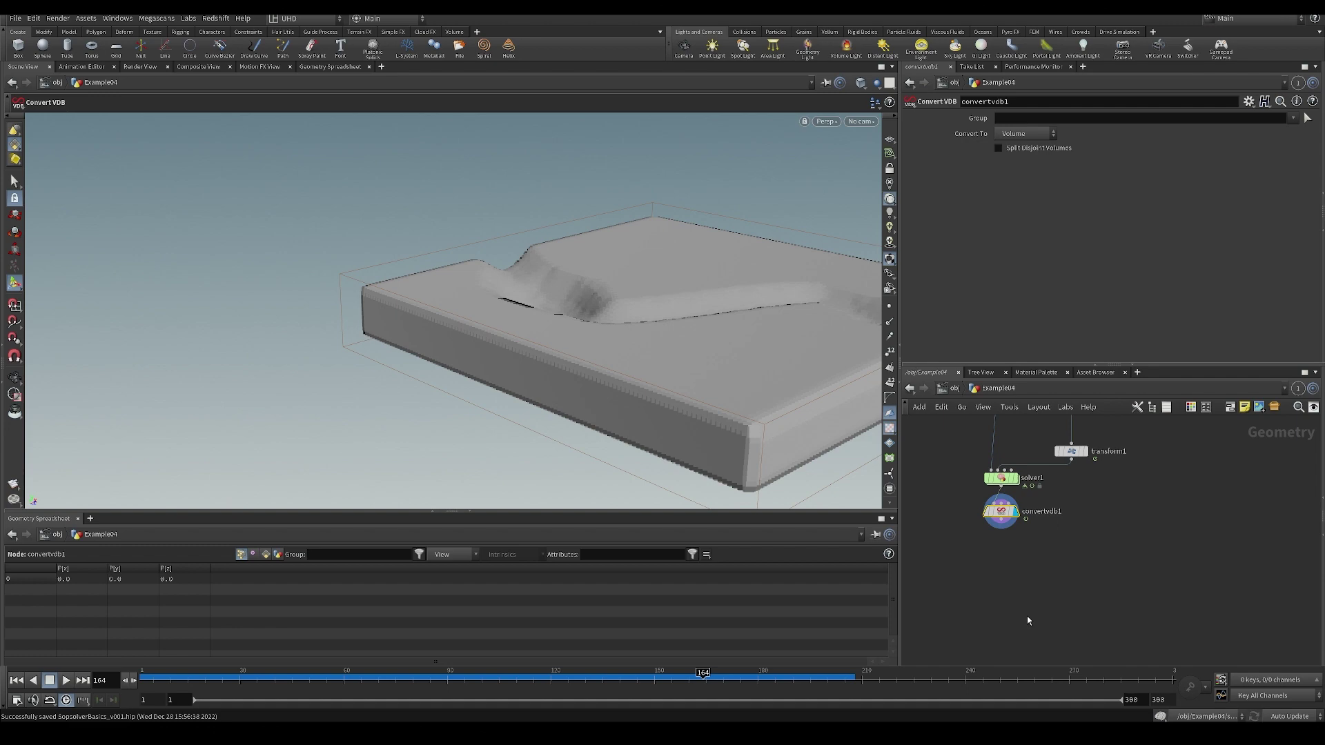
Set the Convert VDB node to convert to Polygons and scrub the timeline to check the carved trail.
{"action": "left_click_drag", "start_coordinate": [704, 341], "coordinate": [856, 442], "text": "alt"}
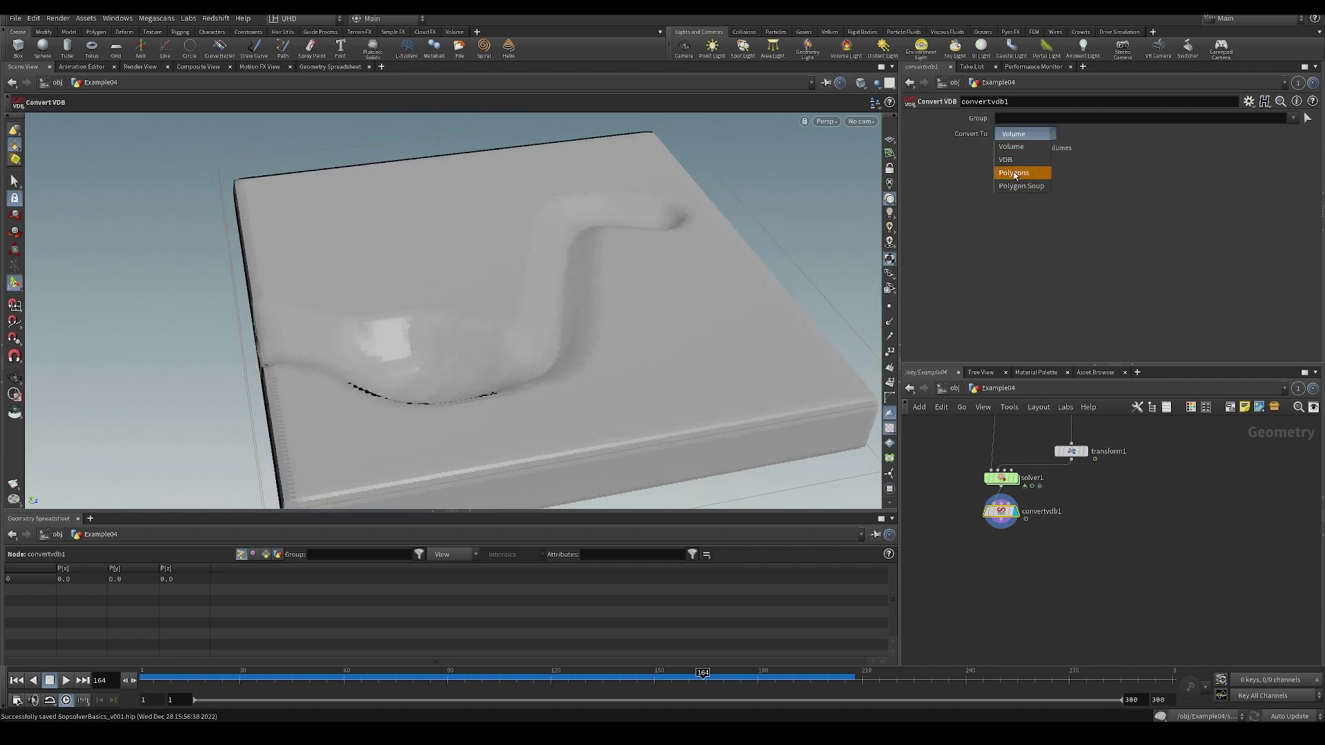
{"action": "left_click", "coordinate": [1014, 172]}
{"action": "left_click_drag", "start_coordinate": [483, 679], "coordinate": [692, 679]}
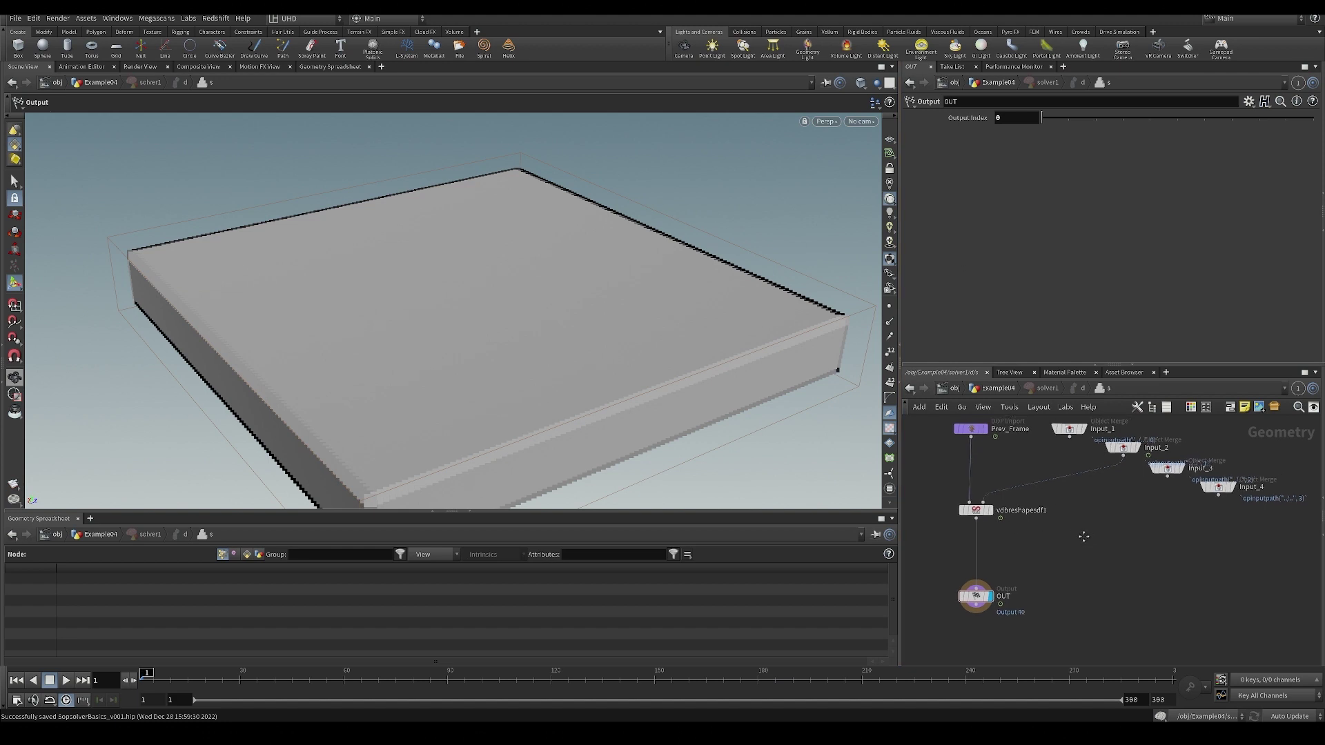
Display the Input_2 sphere volume inside the solver and scrub the timeline to frame 85.
{"action": "left_click", "coordinate": [1132, 449]}
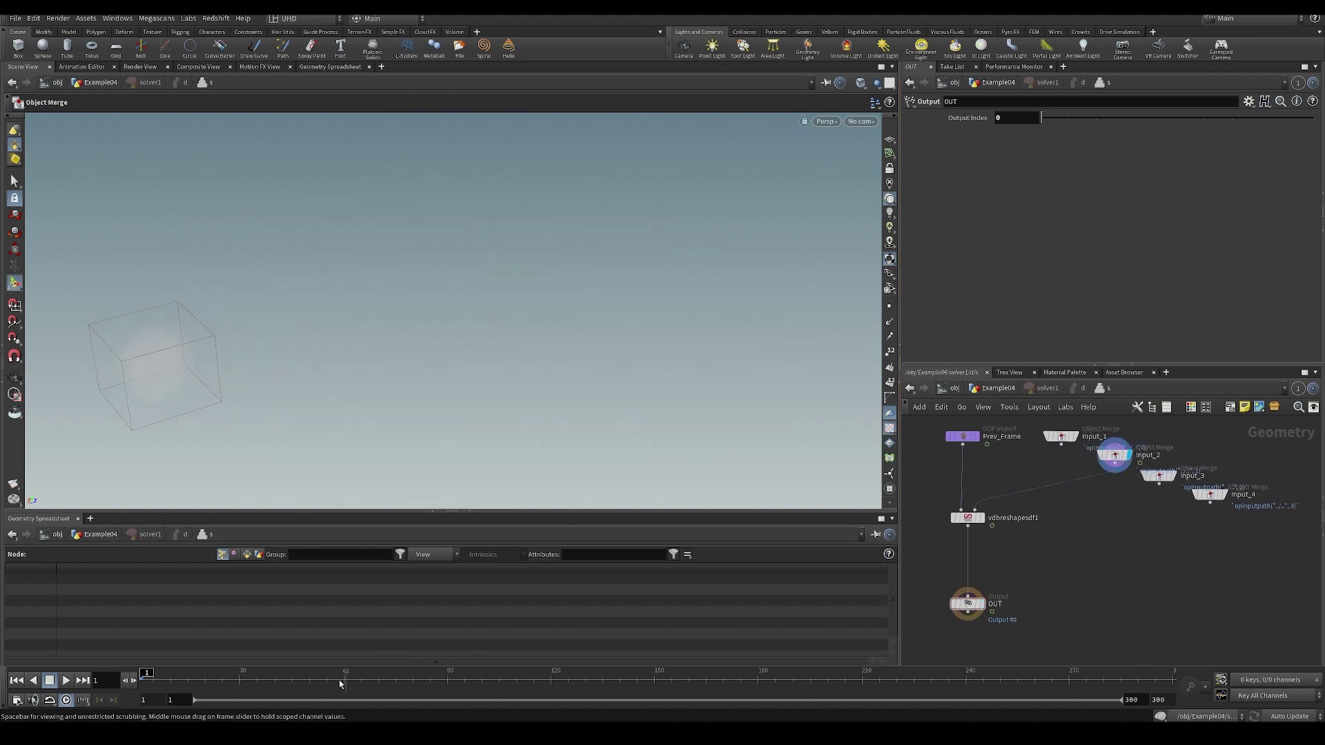
{"action": "left_click_drag", "start_coordinate": [381, 678], "coordinate": [392, 679]}
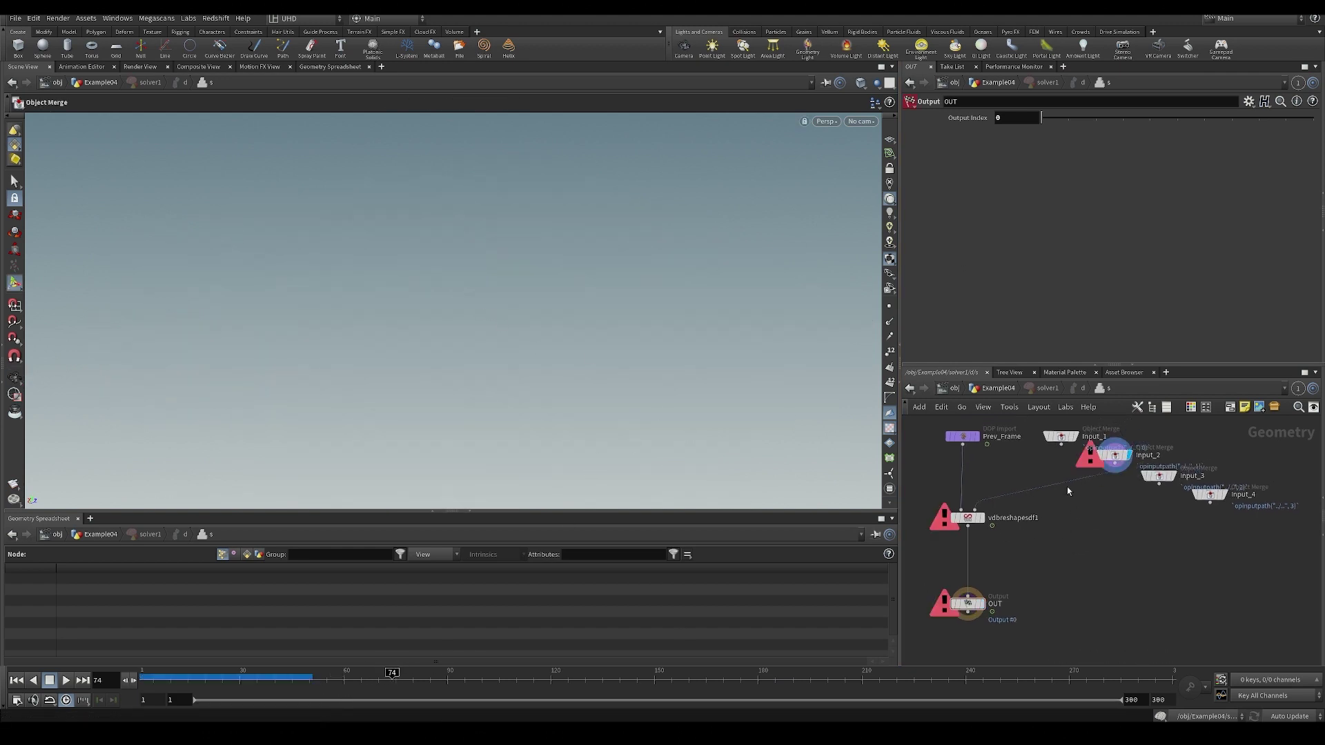
{"action": "left_click", "coordinate": [1113, 455]}
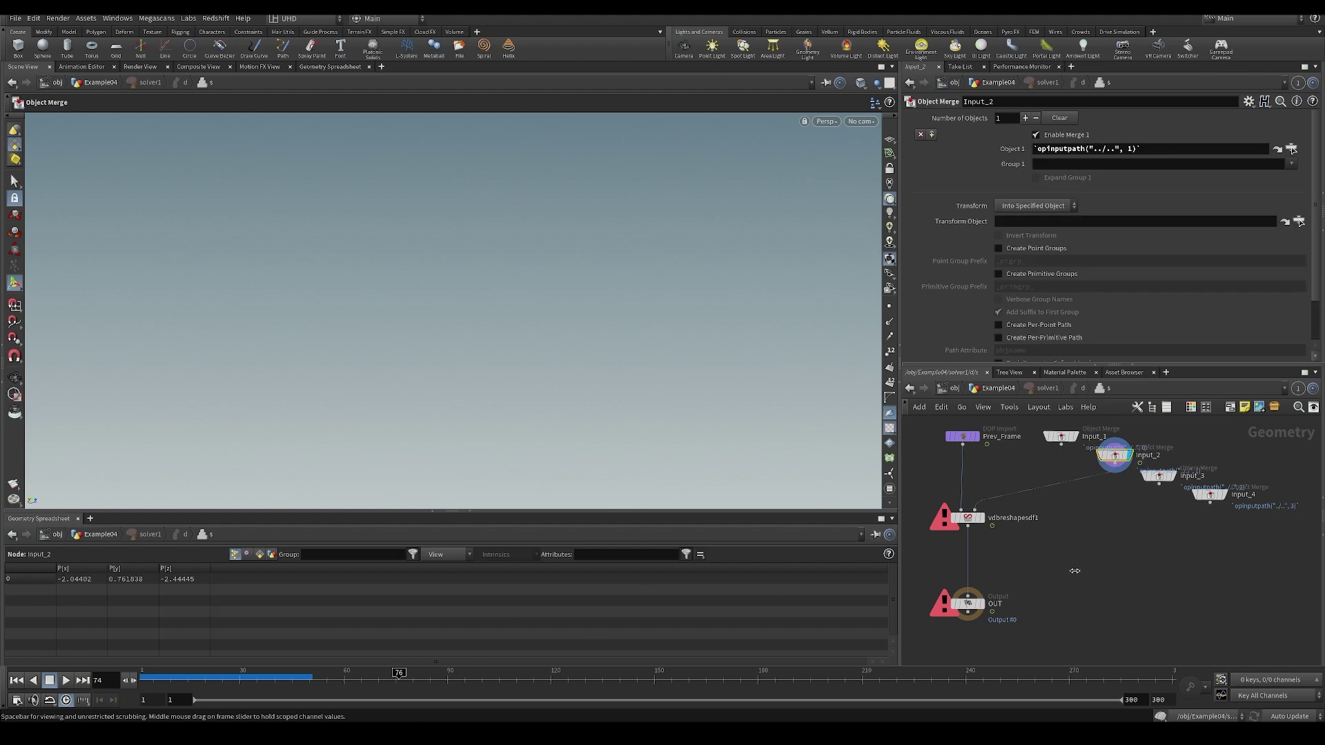
{"action": "key", "text": "Tab"}
{"action": "type", "text": "conv"}
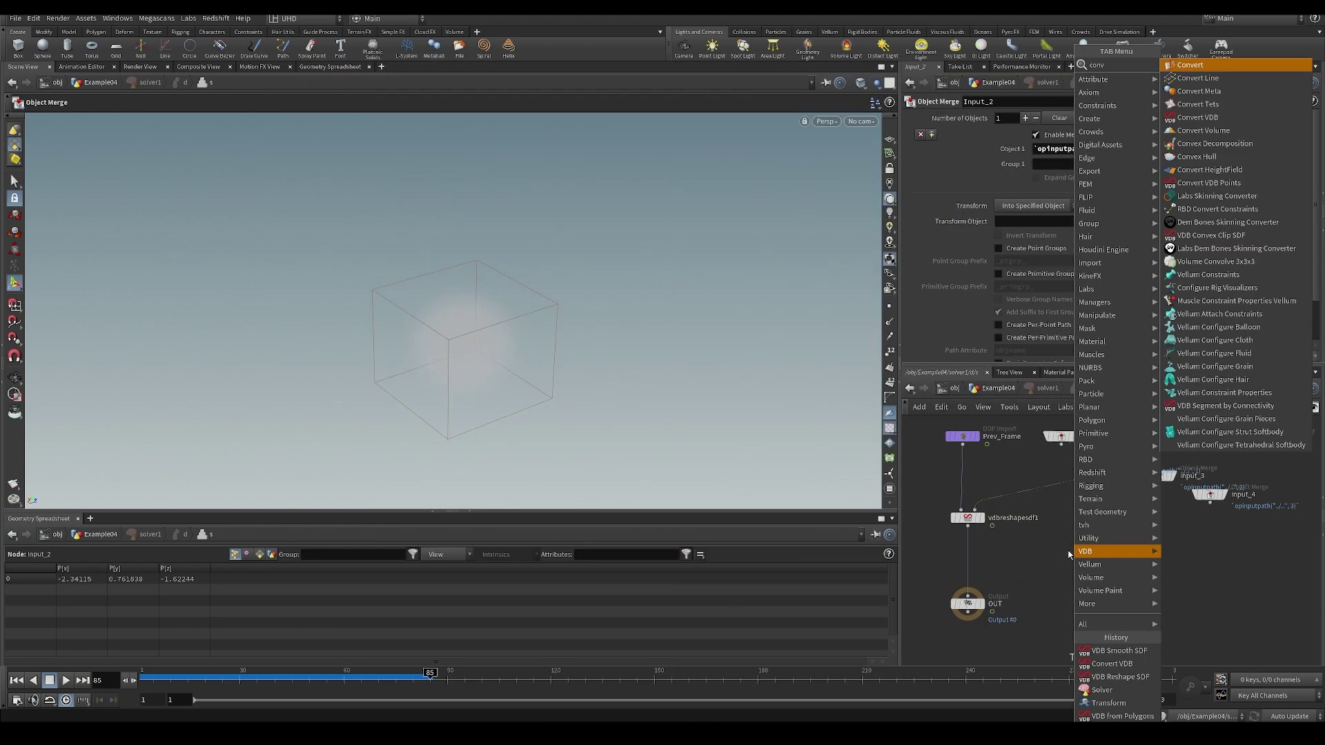
{"action": "type", "text": "d"}
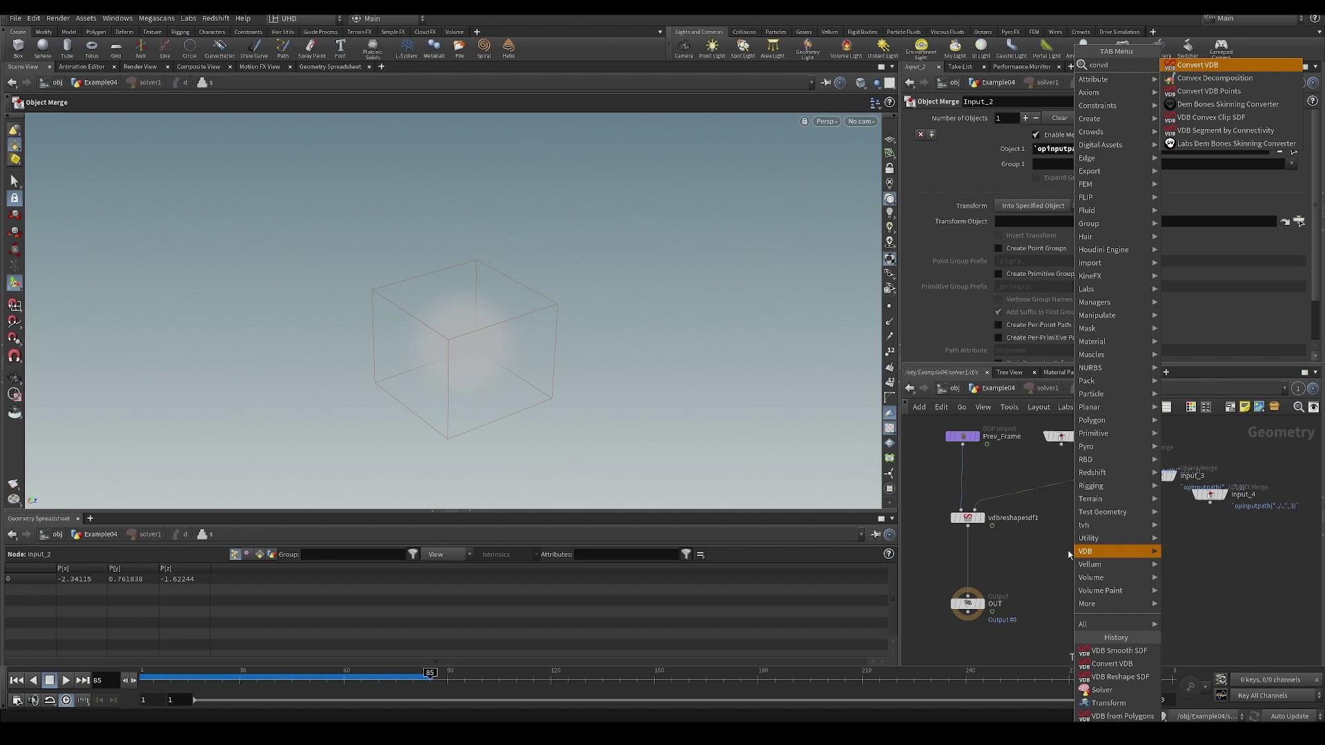
{"action": "right_click", "coordinate": [1035, 541]}
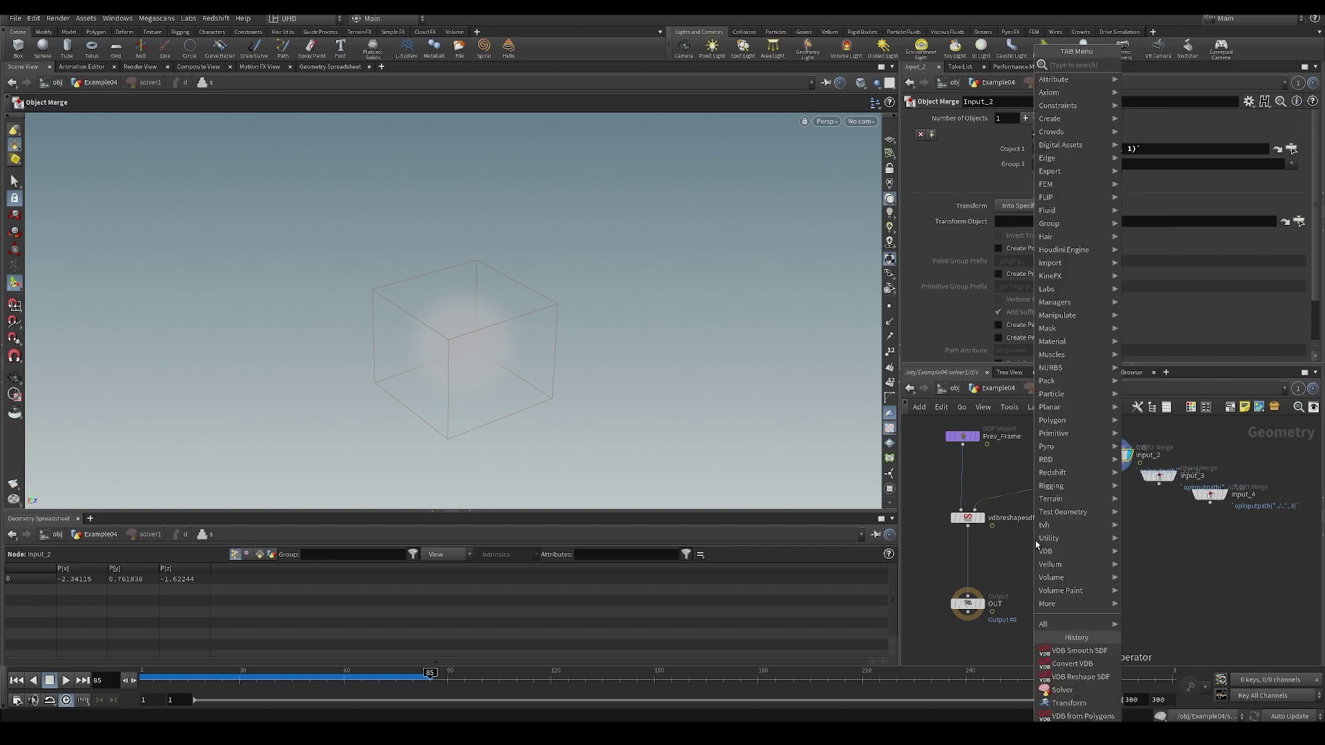
{"action": "type", "text": "erode"}
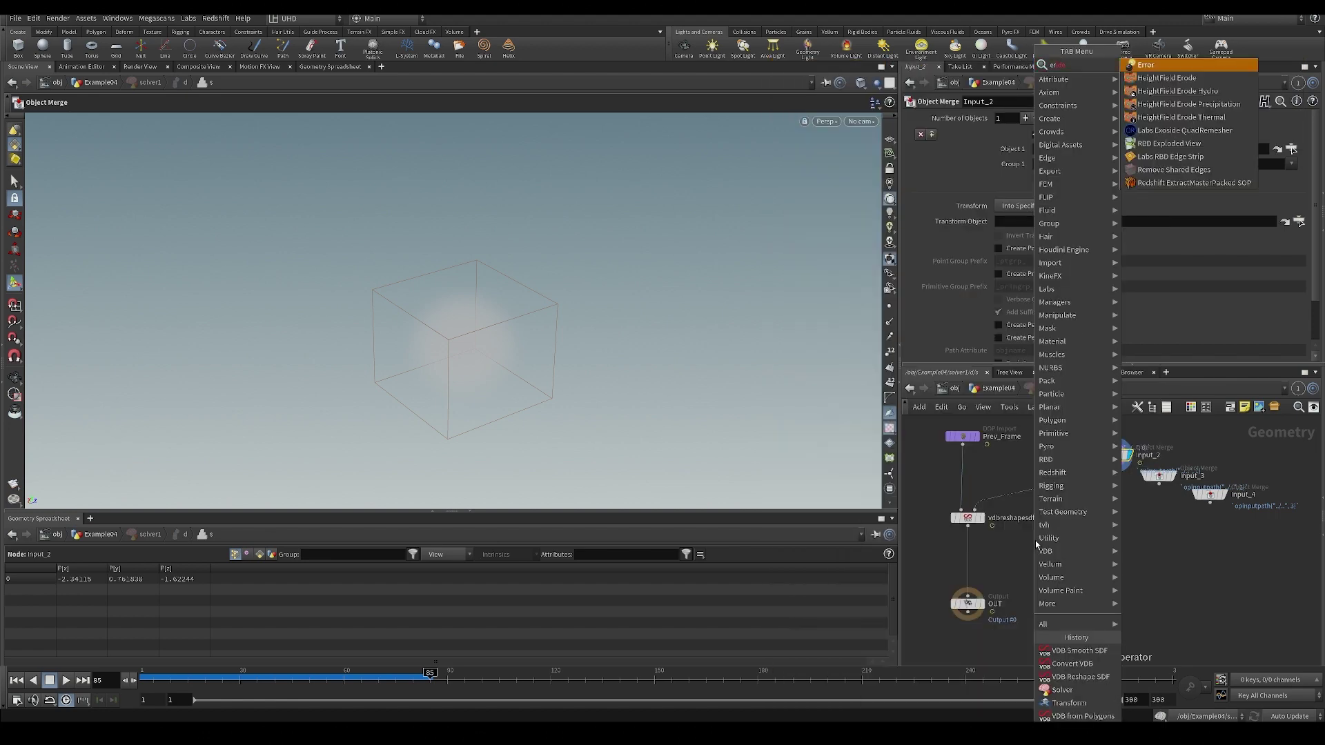
{"action": "key", "text": "Escape"}
Add a Transform node inside the solver, feed it from Input_2 and display its output.
{"action": "key", "text": "Tab"}
{"action": "type", "text": "tranb"}
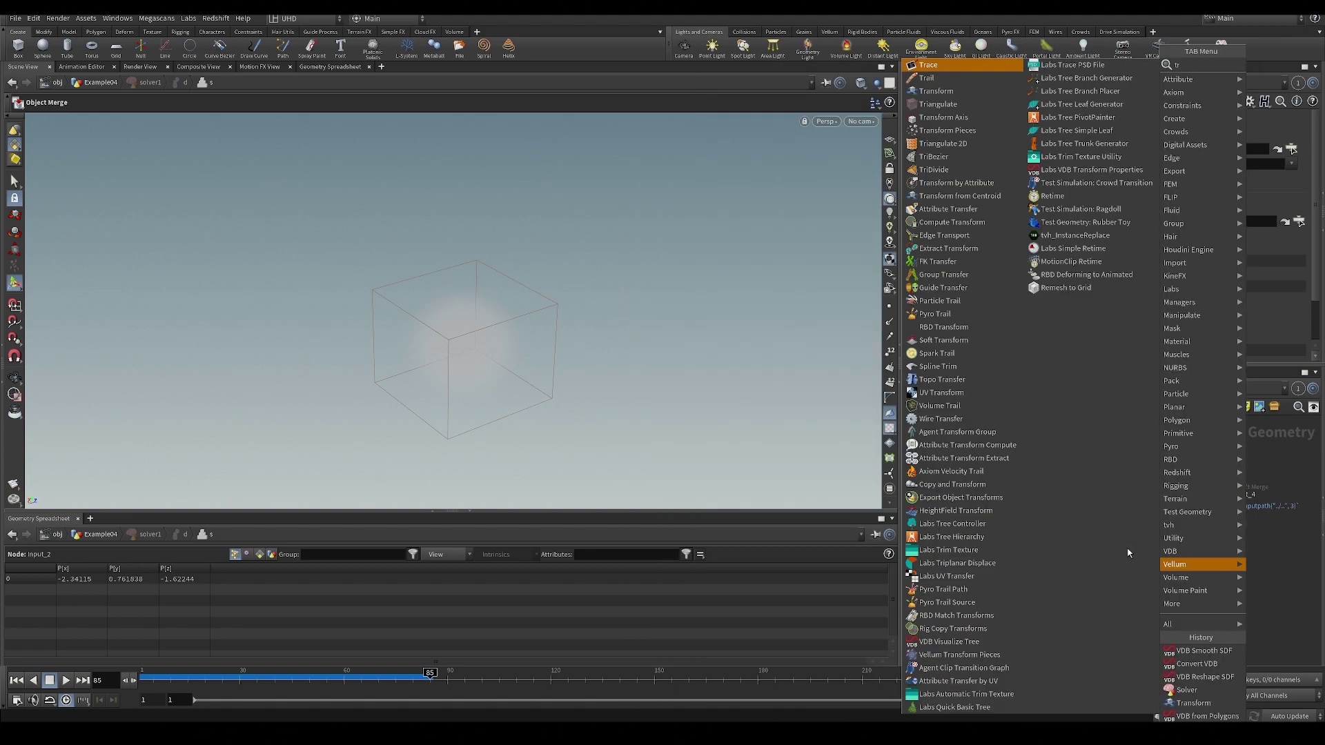
{"action": "key", "text": "BackSpace"}
{"action": "key", "text": "BackSpace"}
{"action": "key", "text": "BackSpace"}
{"action": "type", "text": "an"}
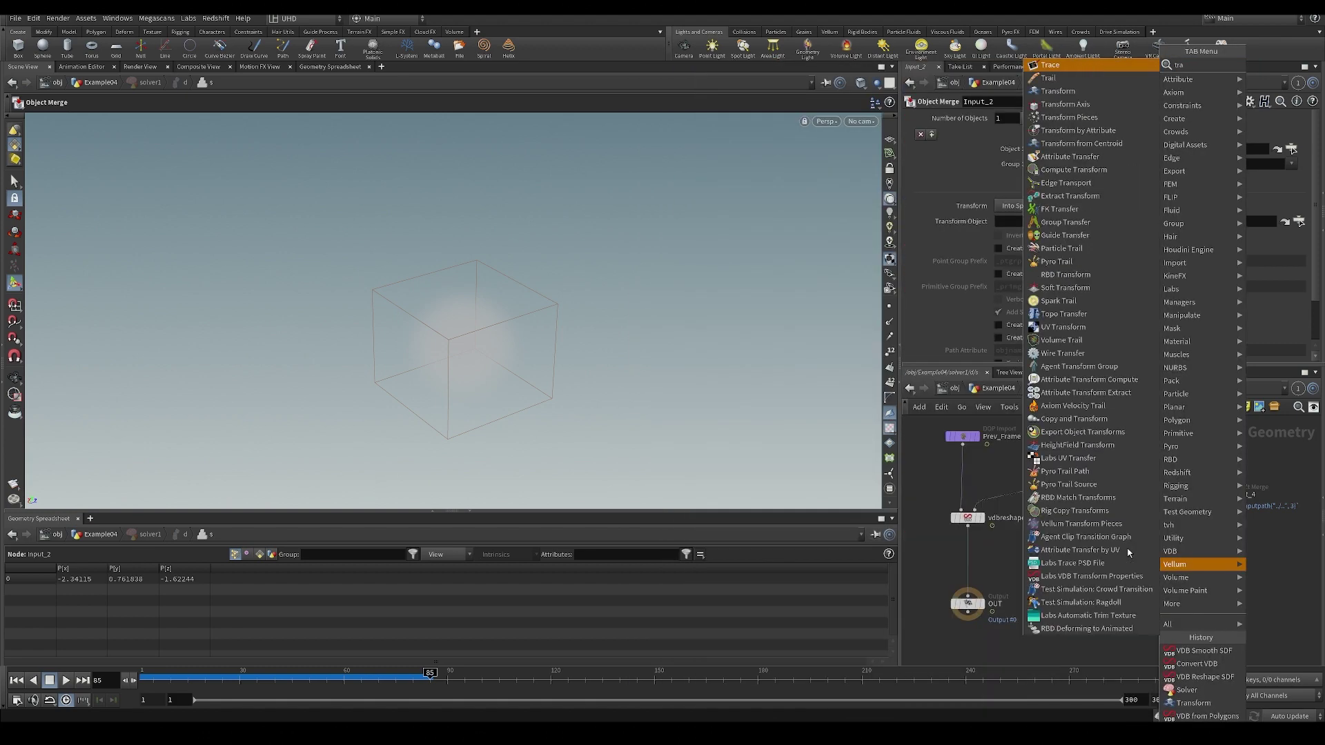
{"action": "key", "text": "Return"}
{"action": "left_click", "coordinate": [1117, 560]}
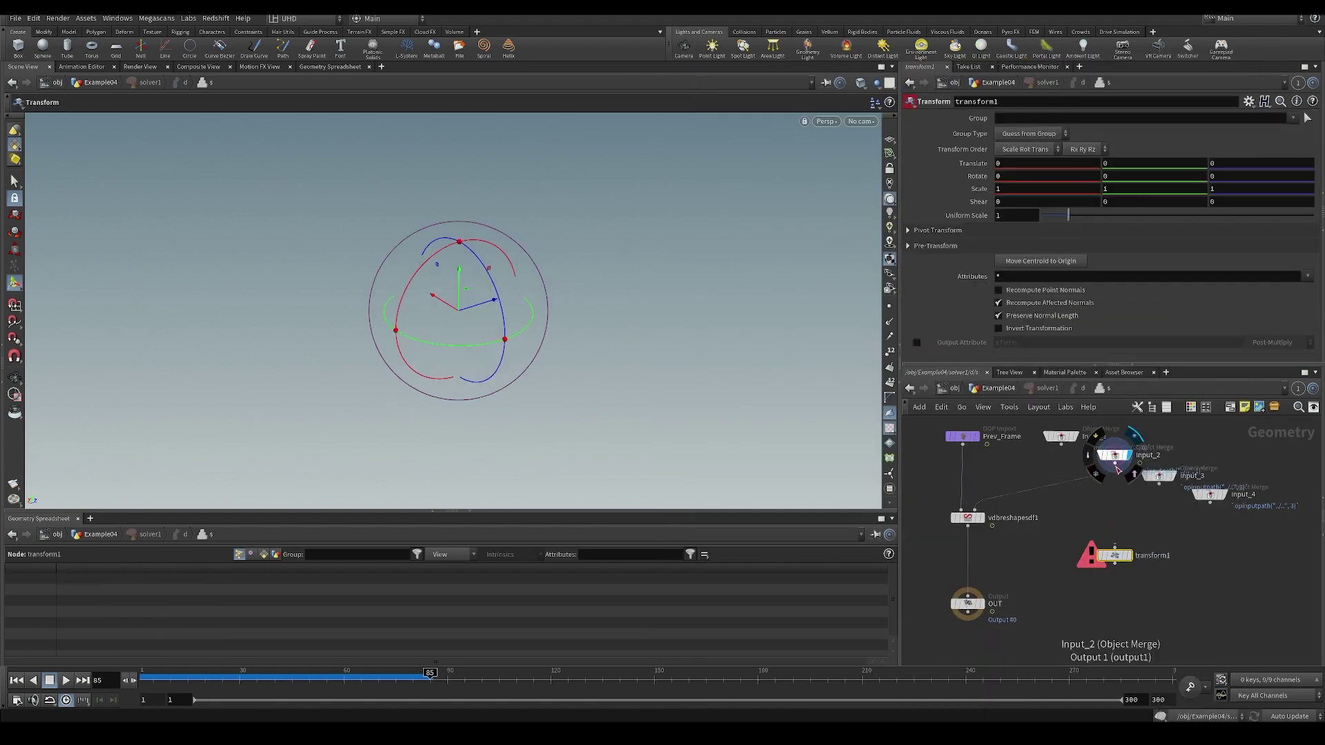
{"action": "left_click", "coordinate": [1133, 538]}
Set the Transform node's Pivot Translate X to the expression centroid("../Input_2/", D_X).
{"action": "left_click_drag", "start_coordinate": [508, 269], "coordinate": [407, 246], "text": "alt"}
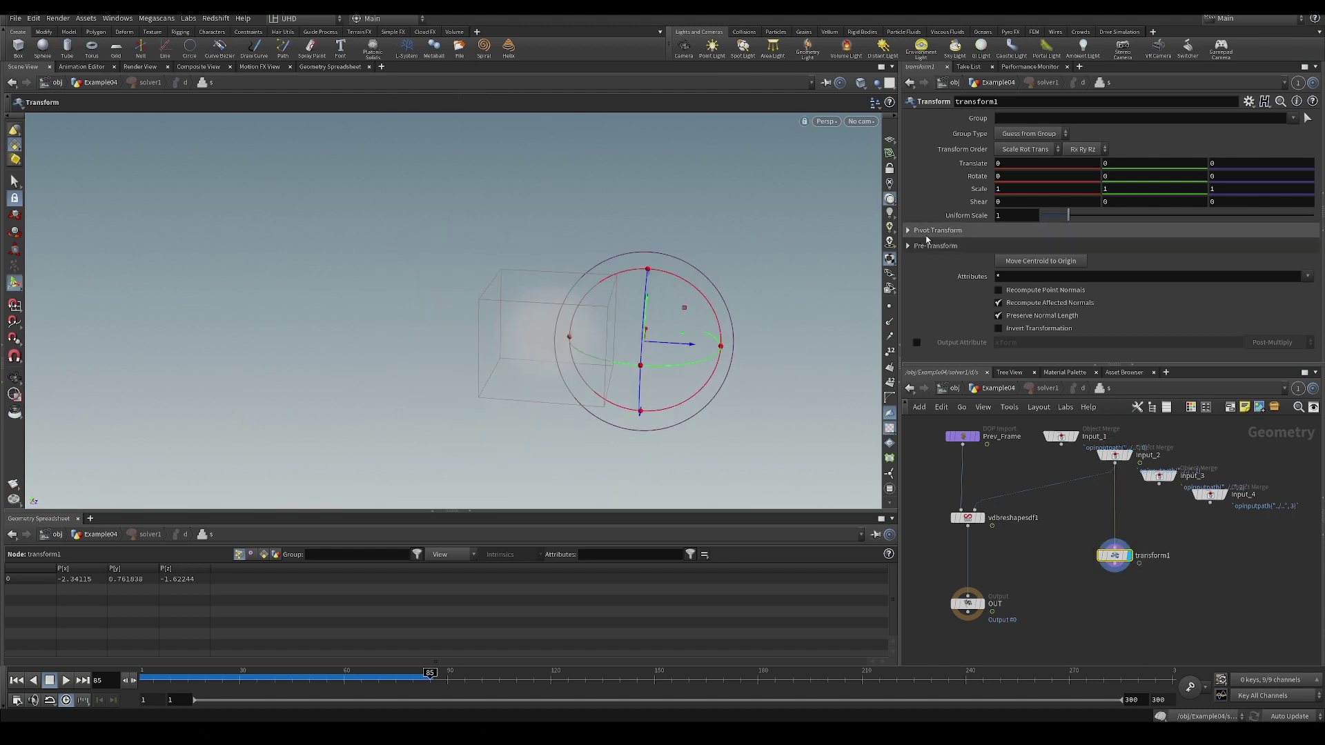
{"action": "left_click_drag", "start_coordinate": [697, 260], "coordinate": [766, 262], "text": "alt"}
{"action": "left_click", "coordinate": [907, 230]}
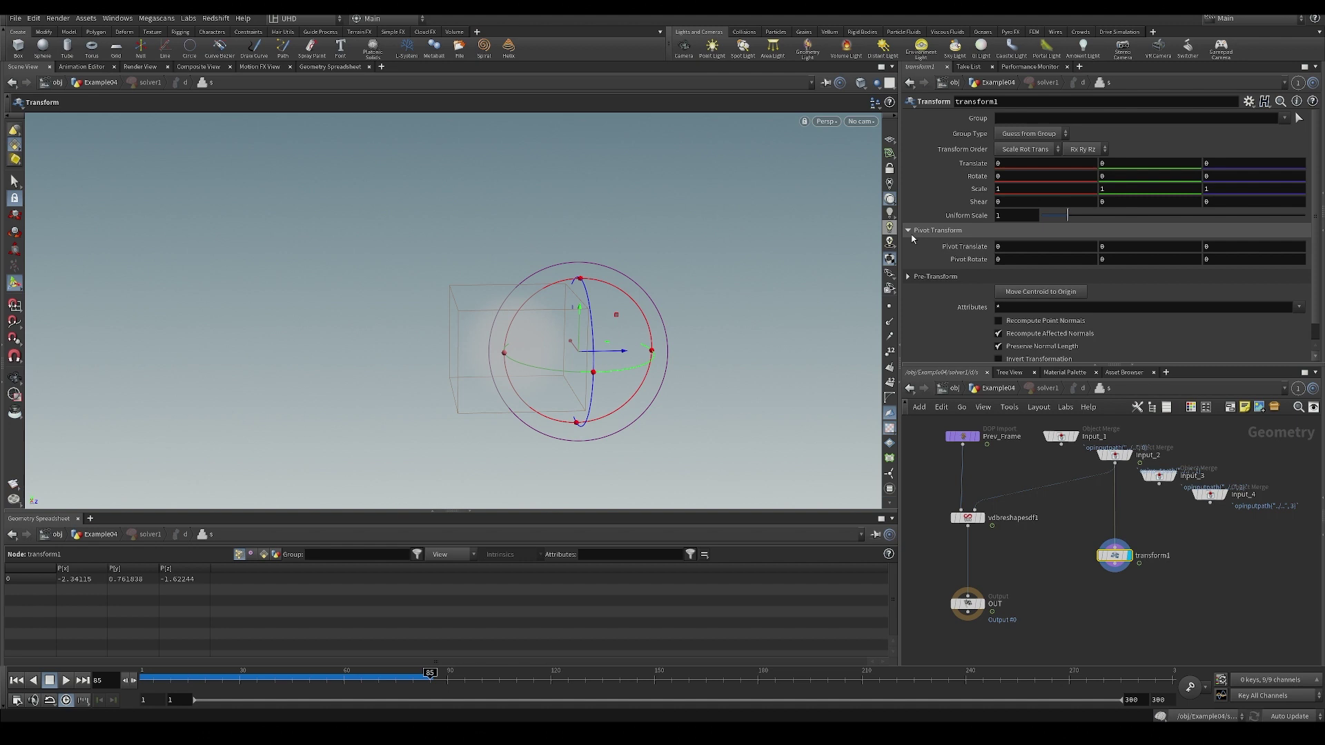
{"action": "type", "text": "cent"}
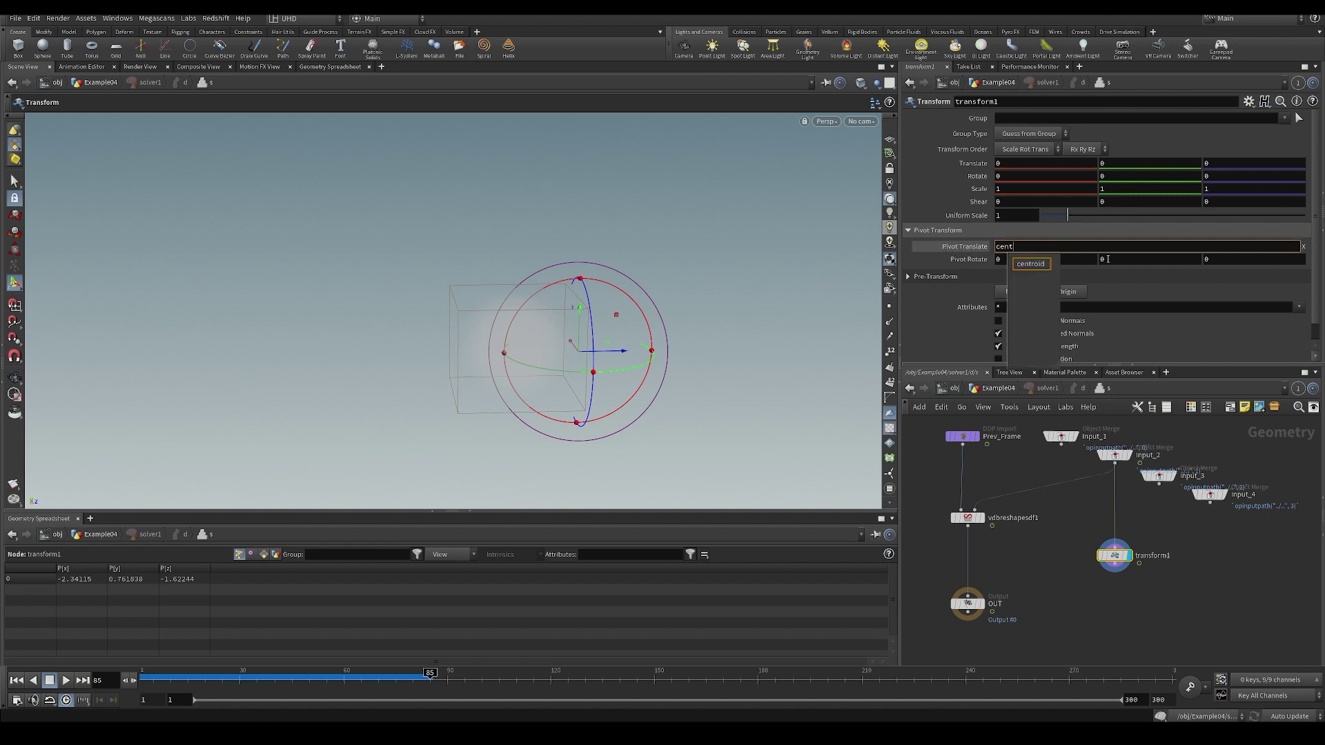
{"action": "type", "text": "roid(\""}
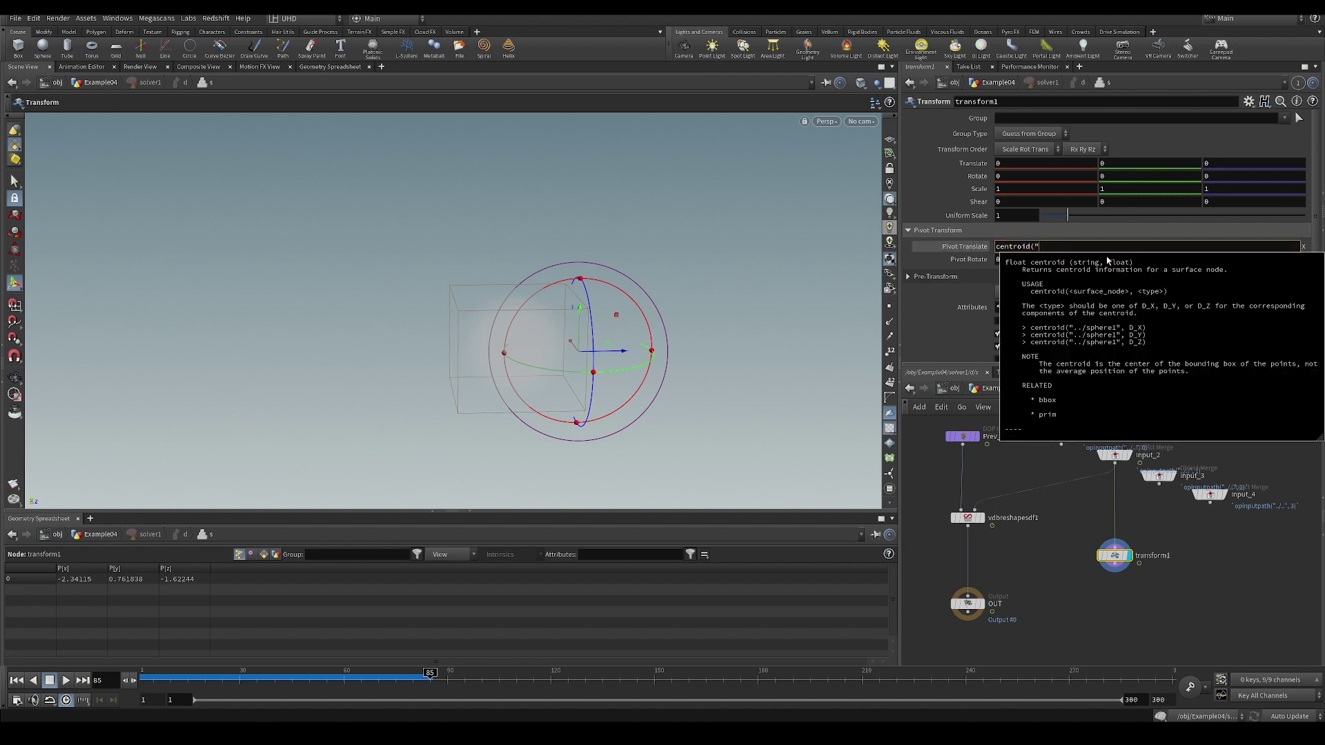
{"action": "type", "text": "../"}
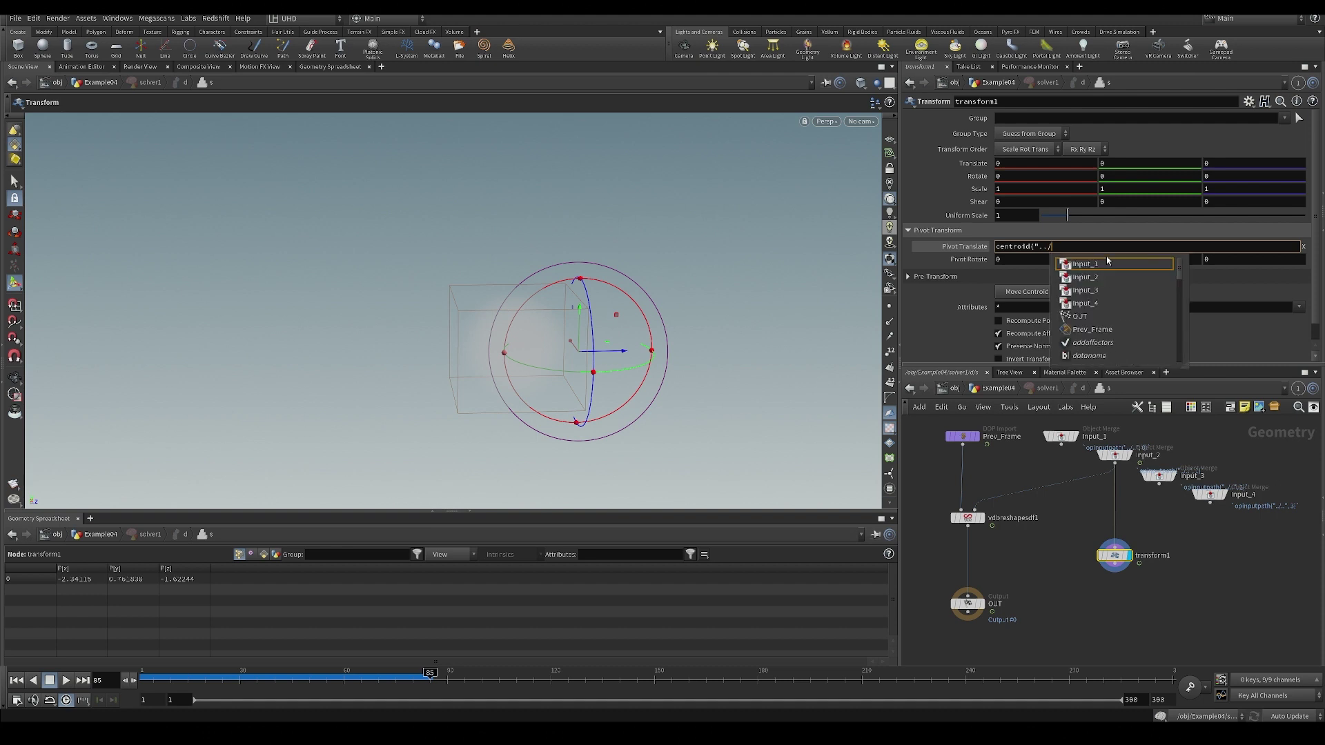
{"action": "key", "text": "Down"}
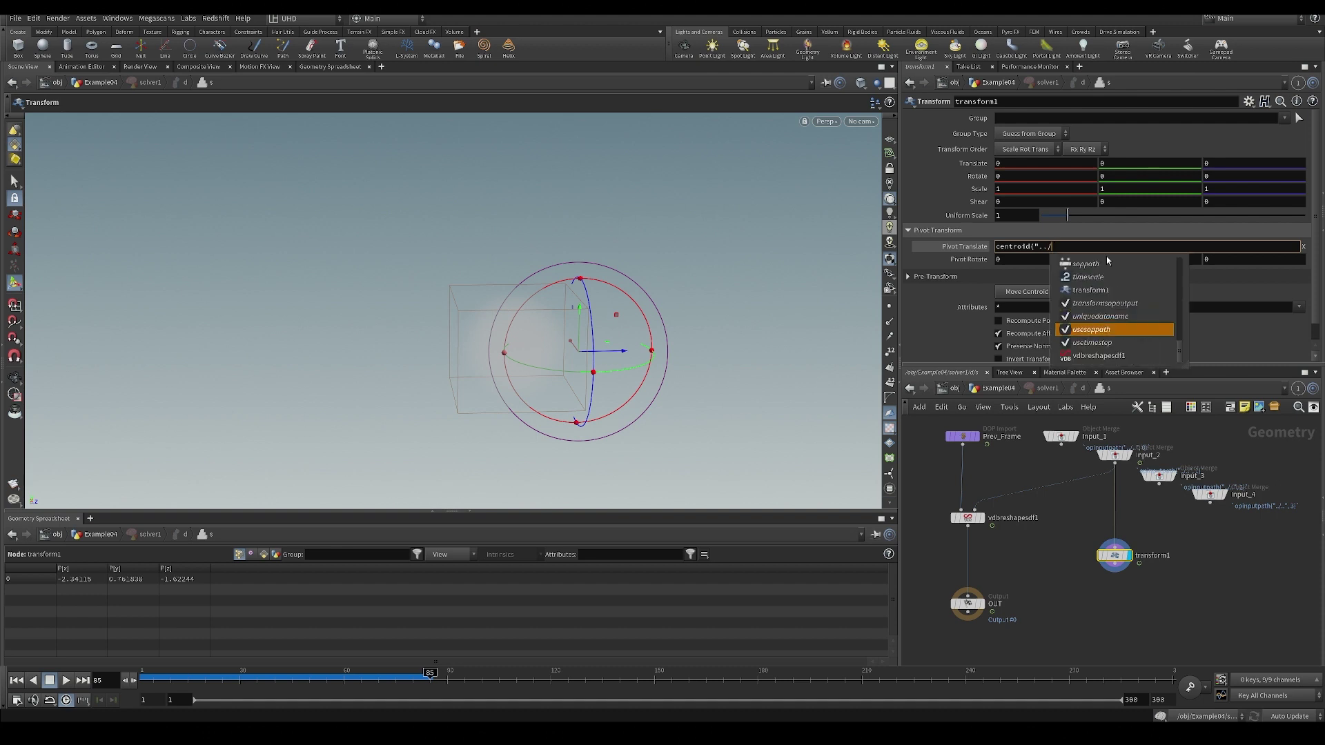
{"action": "type", "text": "/"}
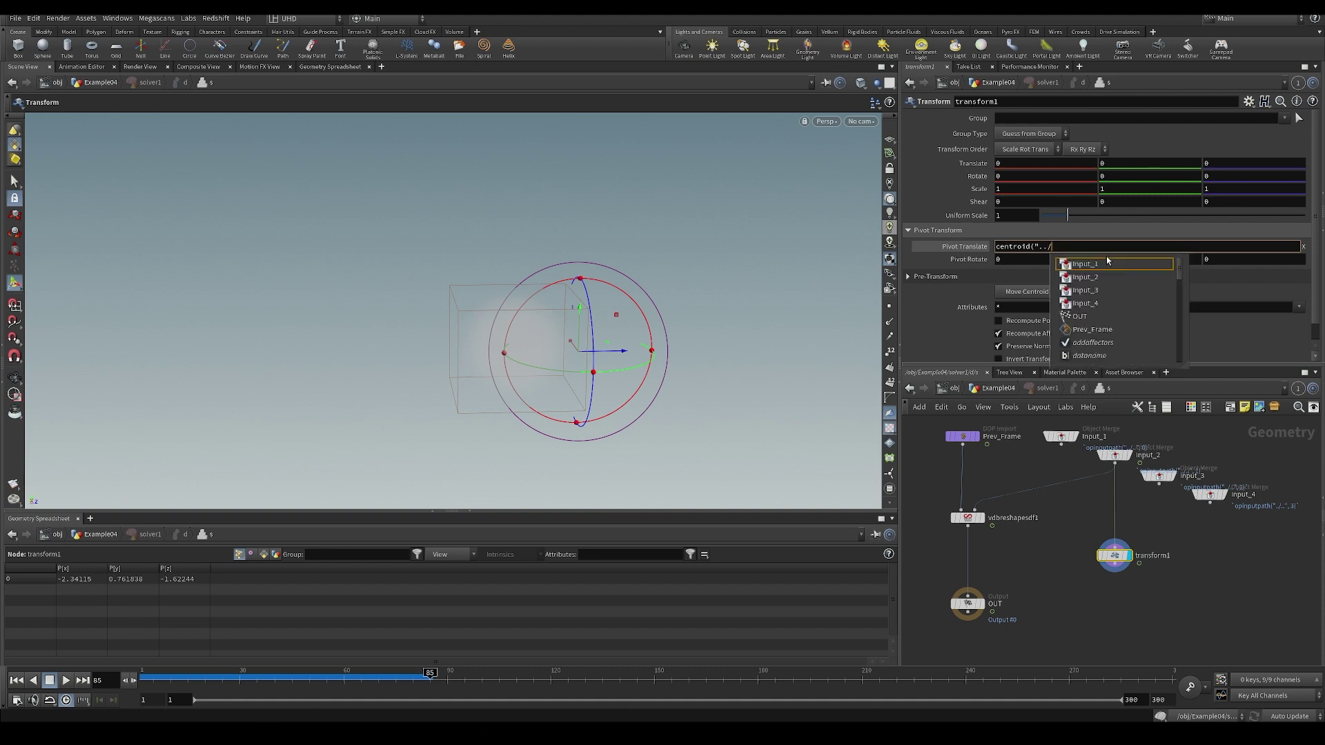
{"action": "key", "text": "Down"}
{"action": "key", "text": "Tab"}
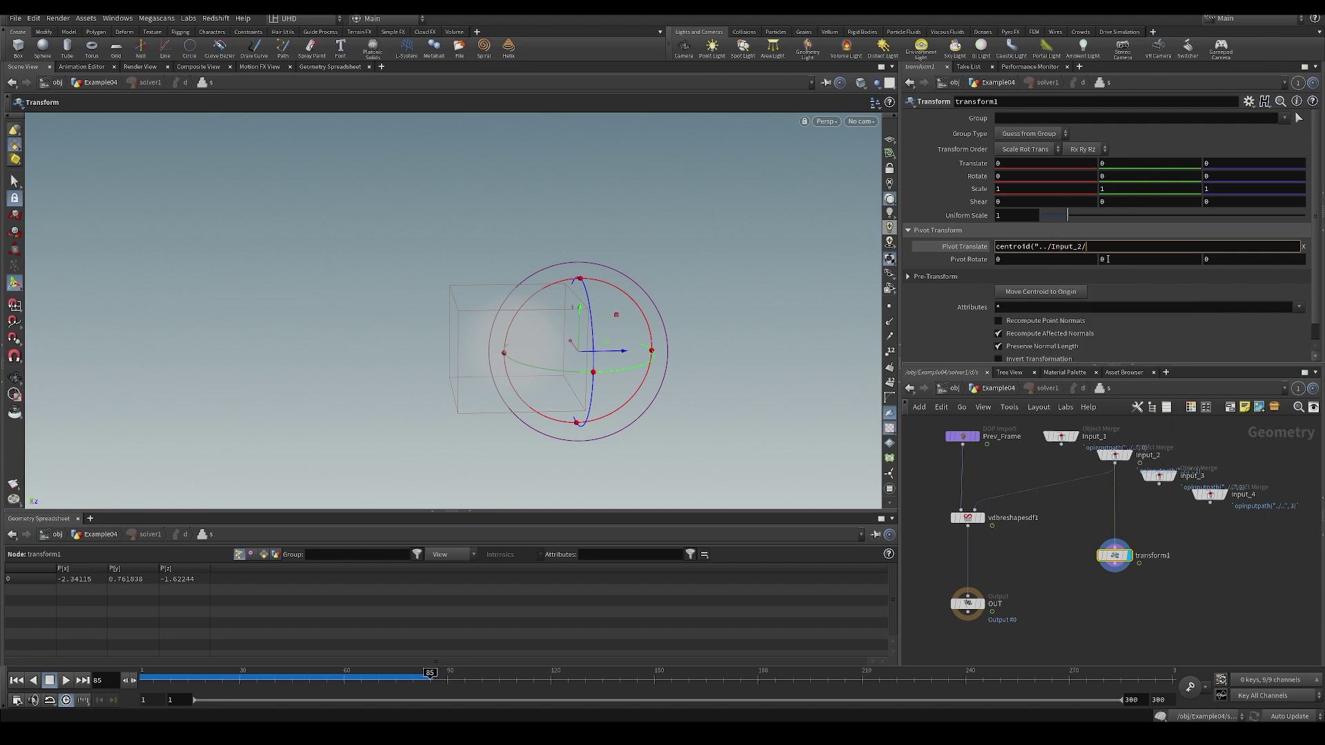
{"action": "type", "text": "\", D_X)"}
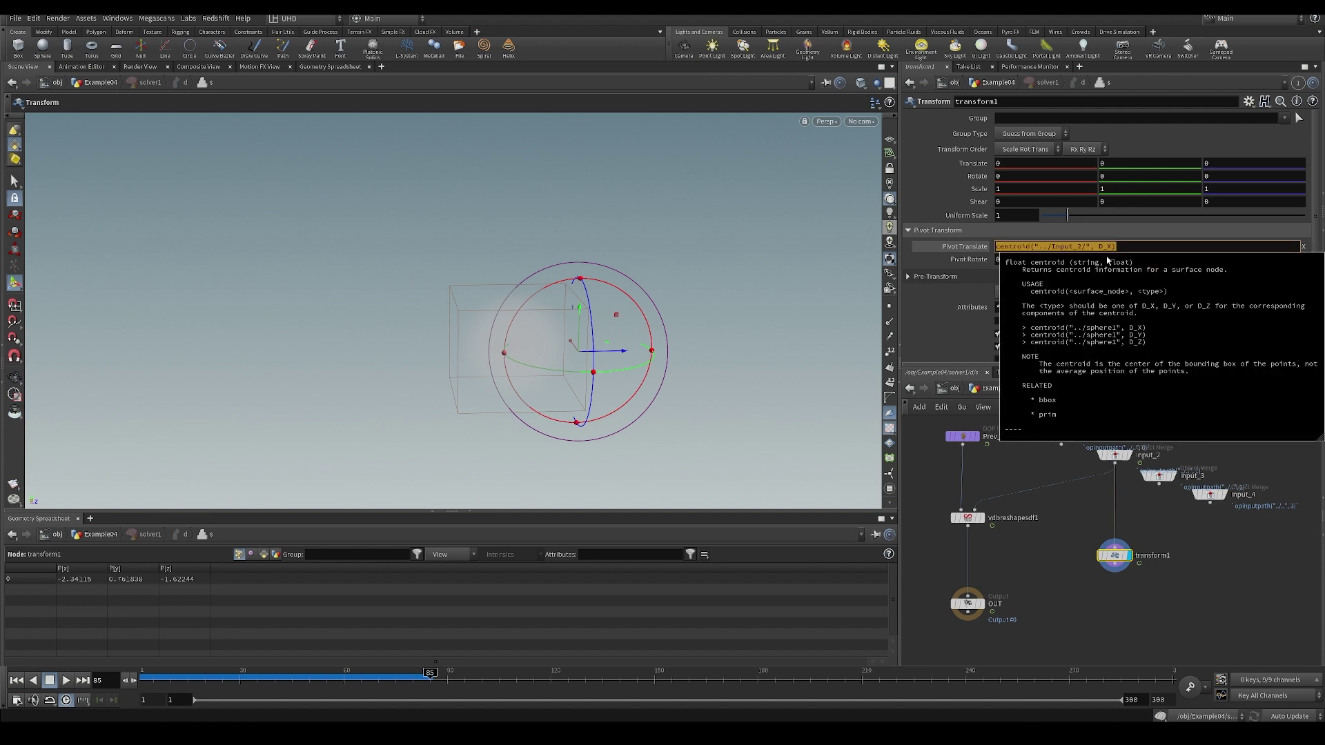
Set the Transform node's Pivot Translate Y to the expression centroid("../Input_2/", D_Y).
{"action": "key", "text": "Tab"}
{"action": "type", "text": "centroid(\"../Input_2/\", D_X)"}
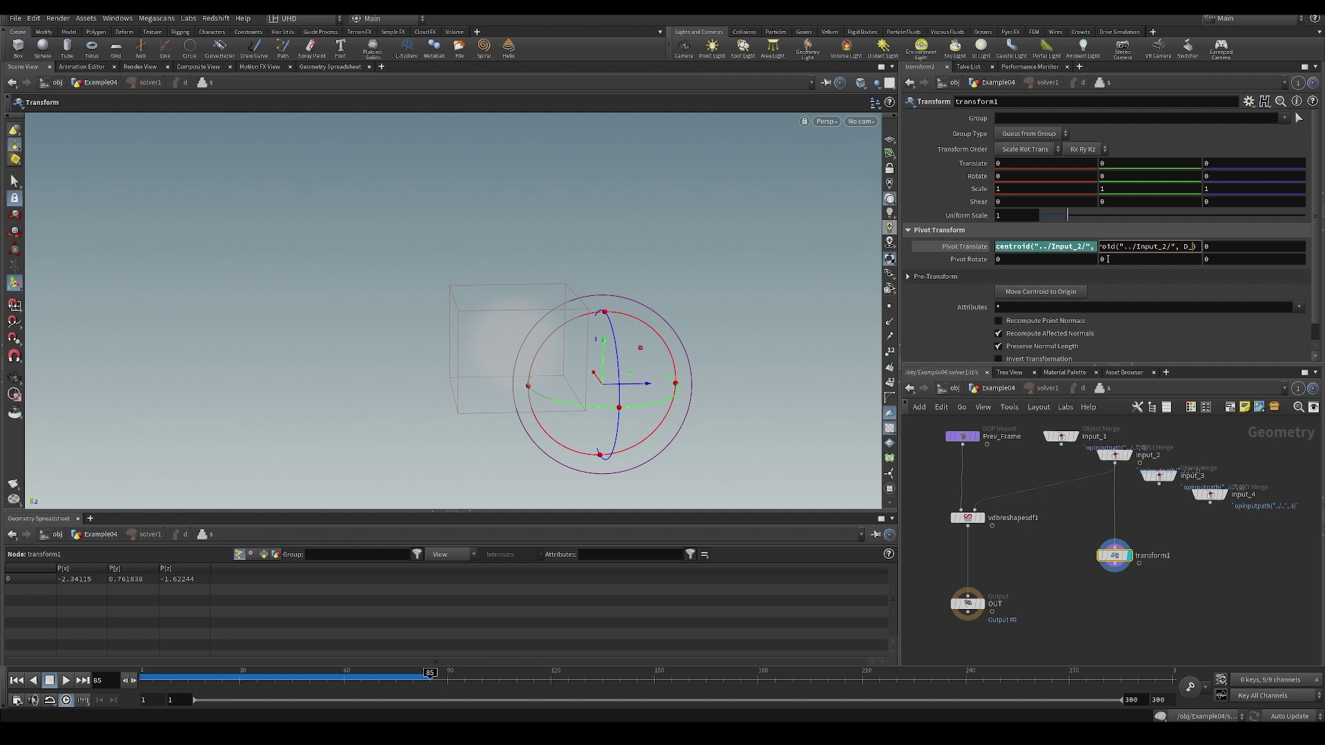
{"action": "key", "text": "Tab"}
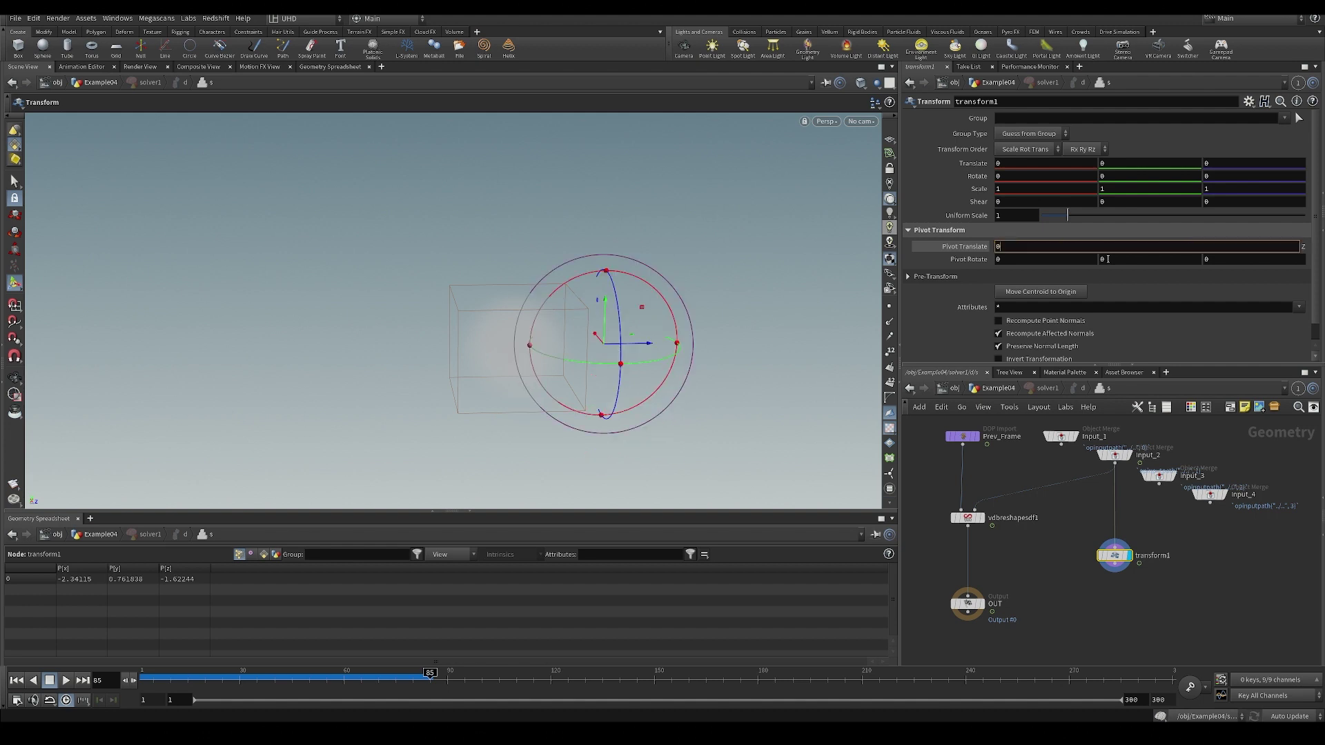
Set the Transform node's Pivot Translate Z to the expression centroid("../Input_2/", D_Z).
{"action": "left_click", "coordinate": [1209, 567]}
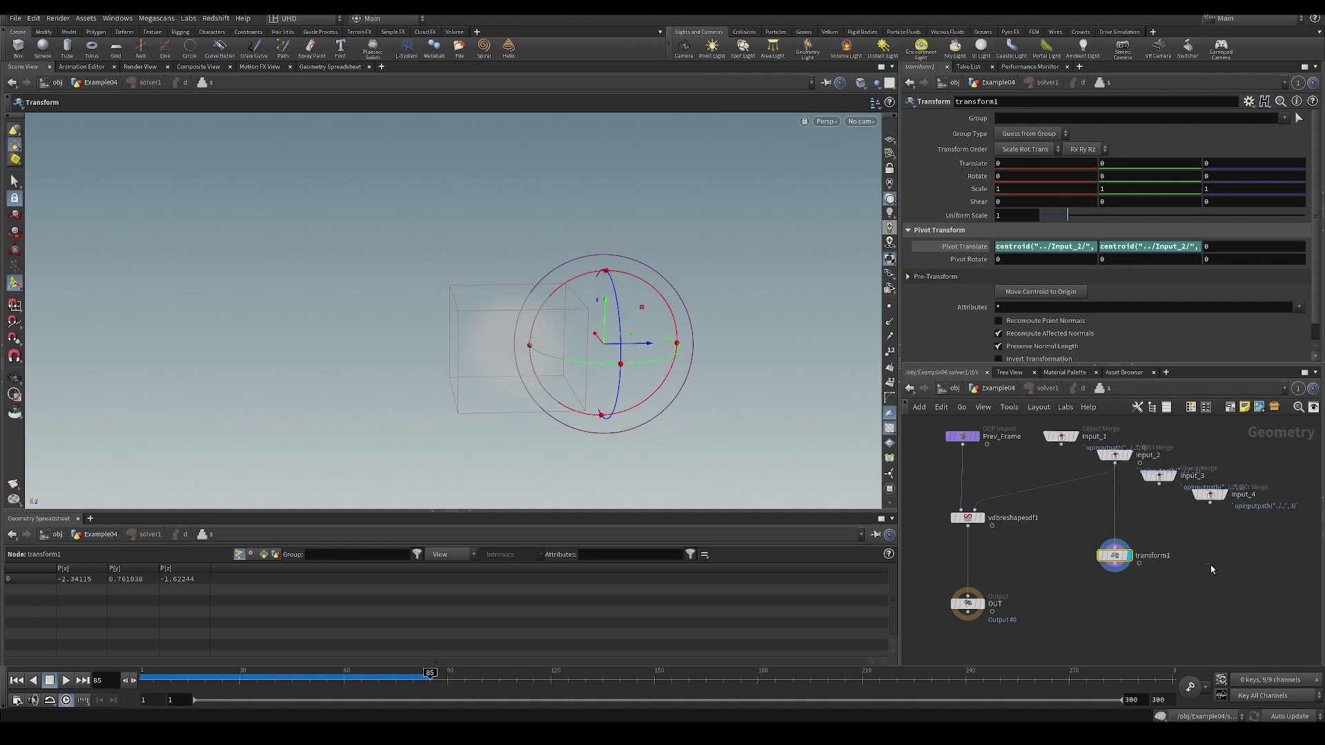
{"action": "left_click", "coordinate": [1148, 247]}
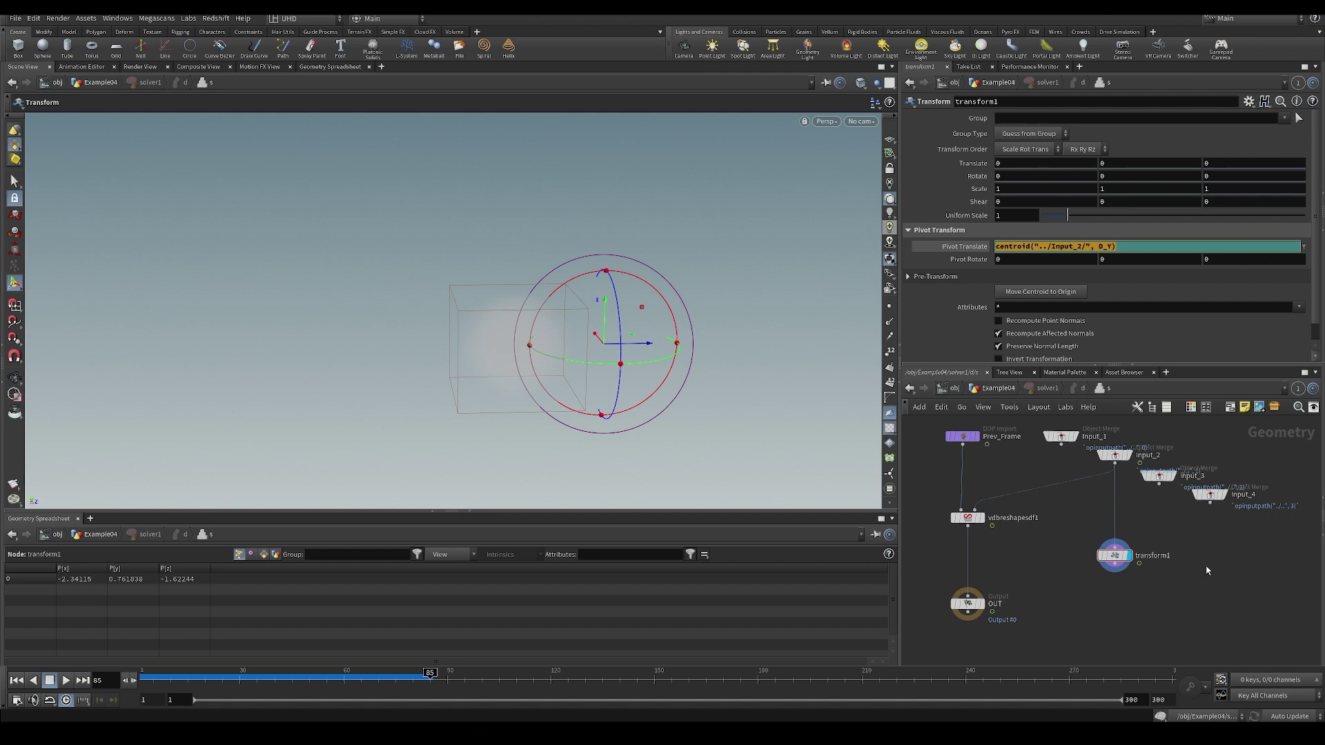
{"action": "key", "text": "Tab"}
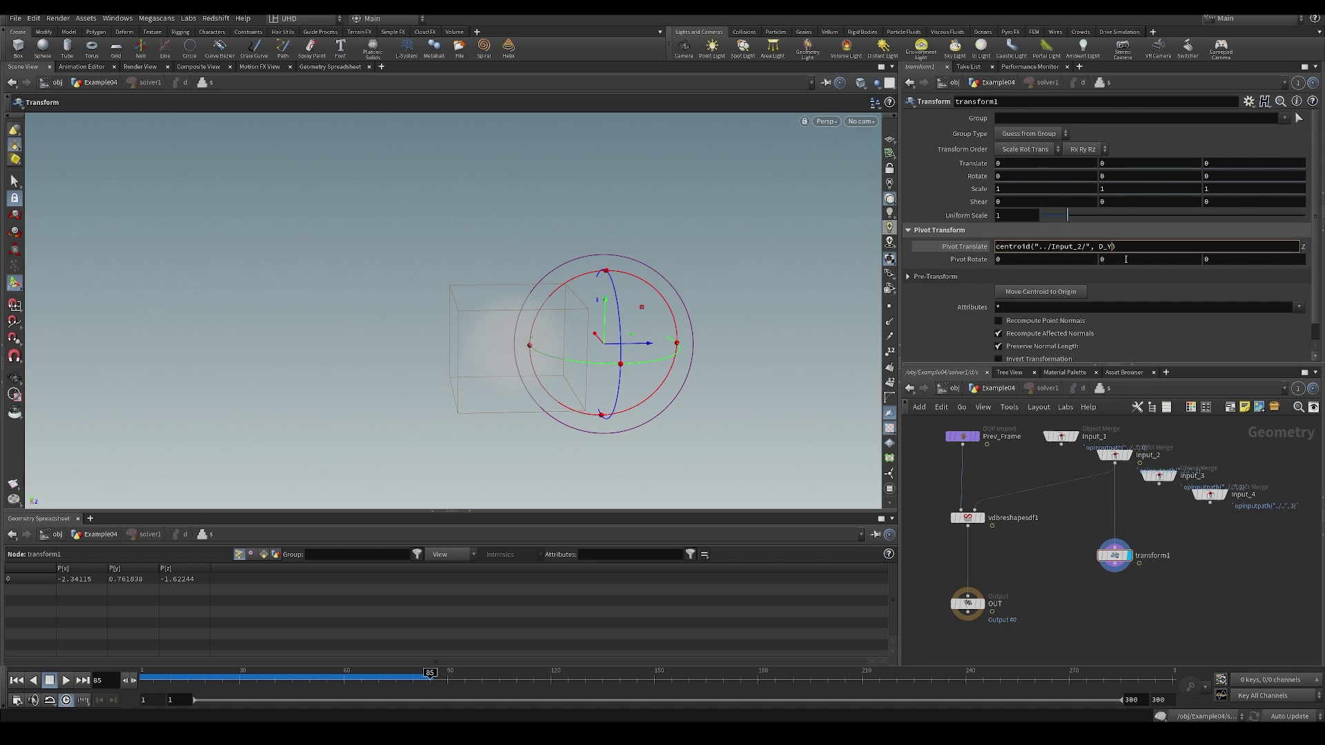
{"action": "type", "text": "Z"}
{"action": "key", "text": "Return"}
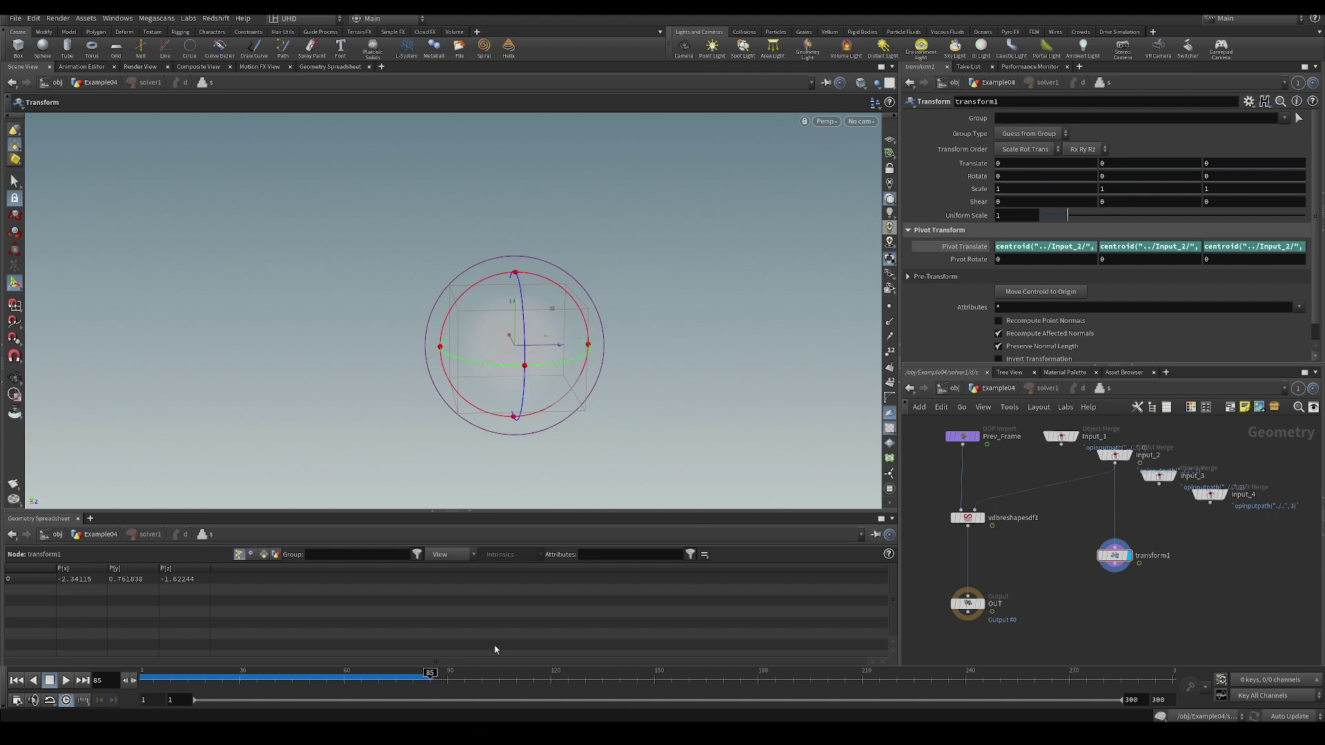
Scrub the timeline to frame 68 and set the Transform node's Uniform Scale to 1.5.
{"action": "left_click_drag", "start_coordinate": [430, 678], "coordinate": [371, 677]}
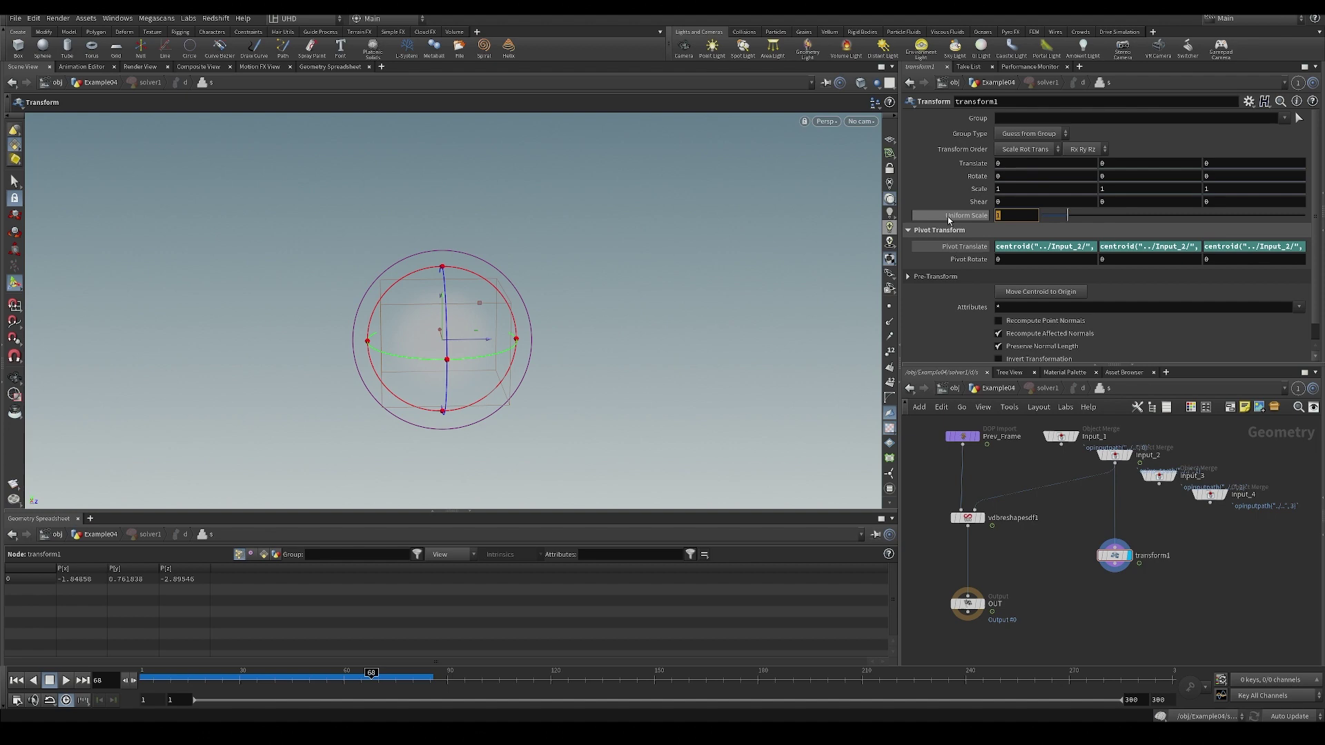
{"action": "key", "text": "Return"}
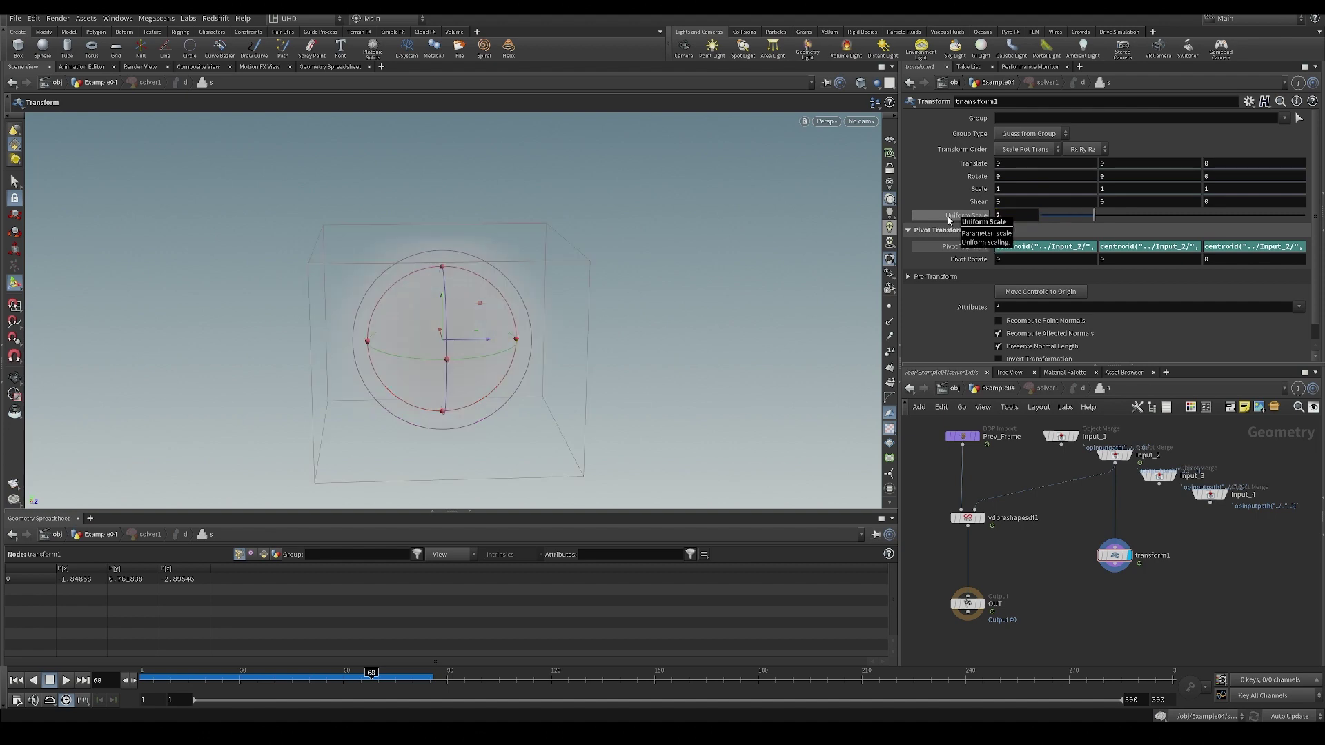
{"action": "type", "text": "1.5"}
{"action": "key", "text": "Return"}
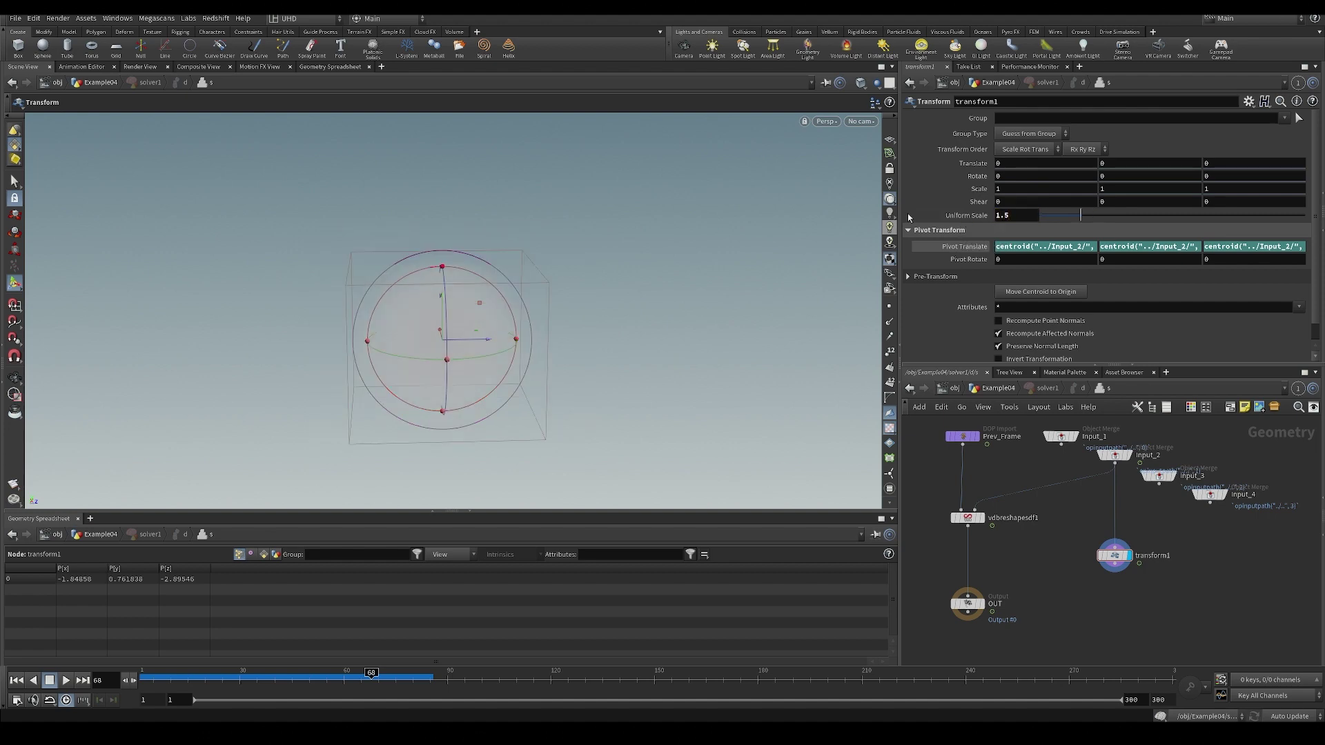
Add a VDB Combine node below the Transform node inside the solver.
{"action": "key", "text": "Tab"}
{"action": "type", "text": "vd"}
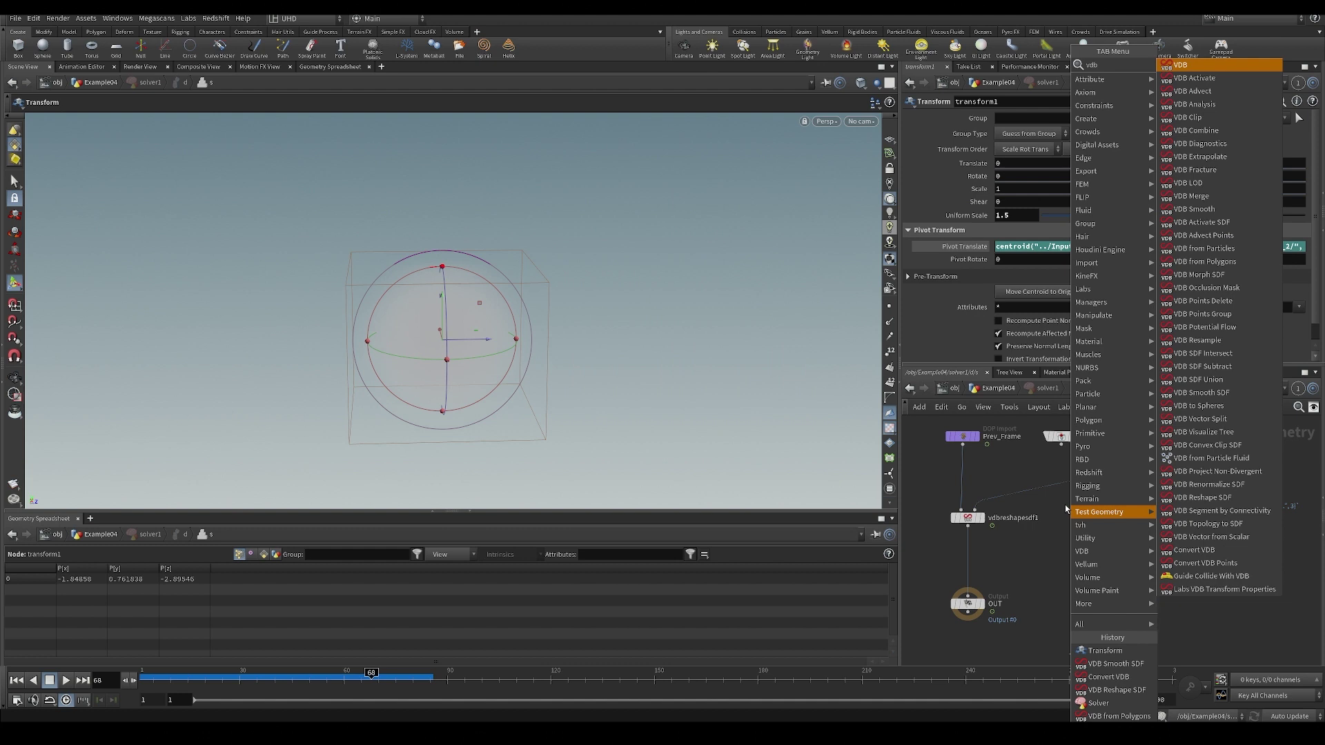
{"action": "type", "text": "b com"}
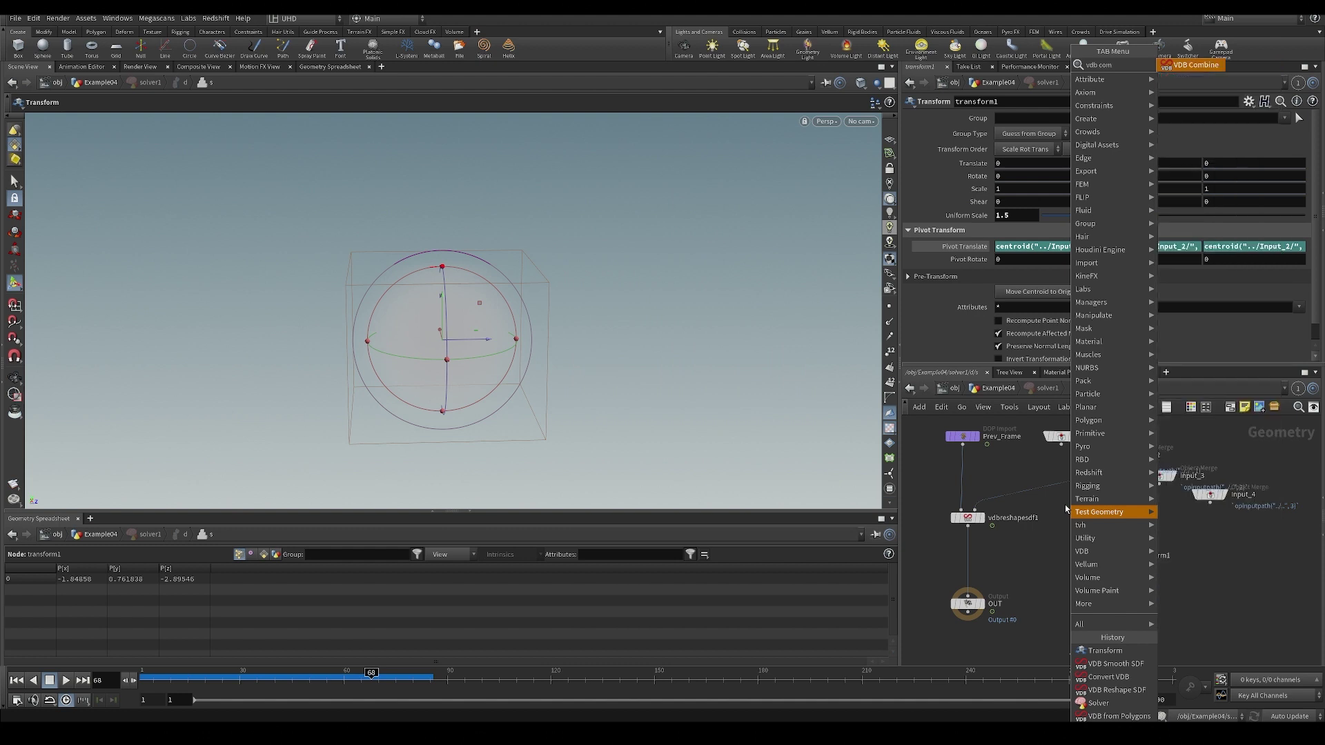
{"action": "key", "text": "Return"}
{"action": "left_click", "coordinate": [1081, 598]}
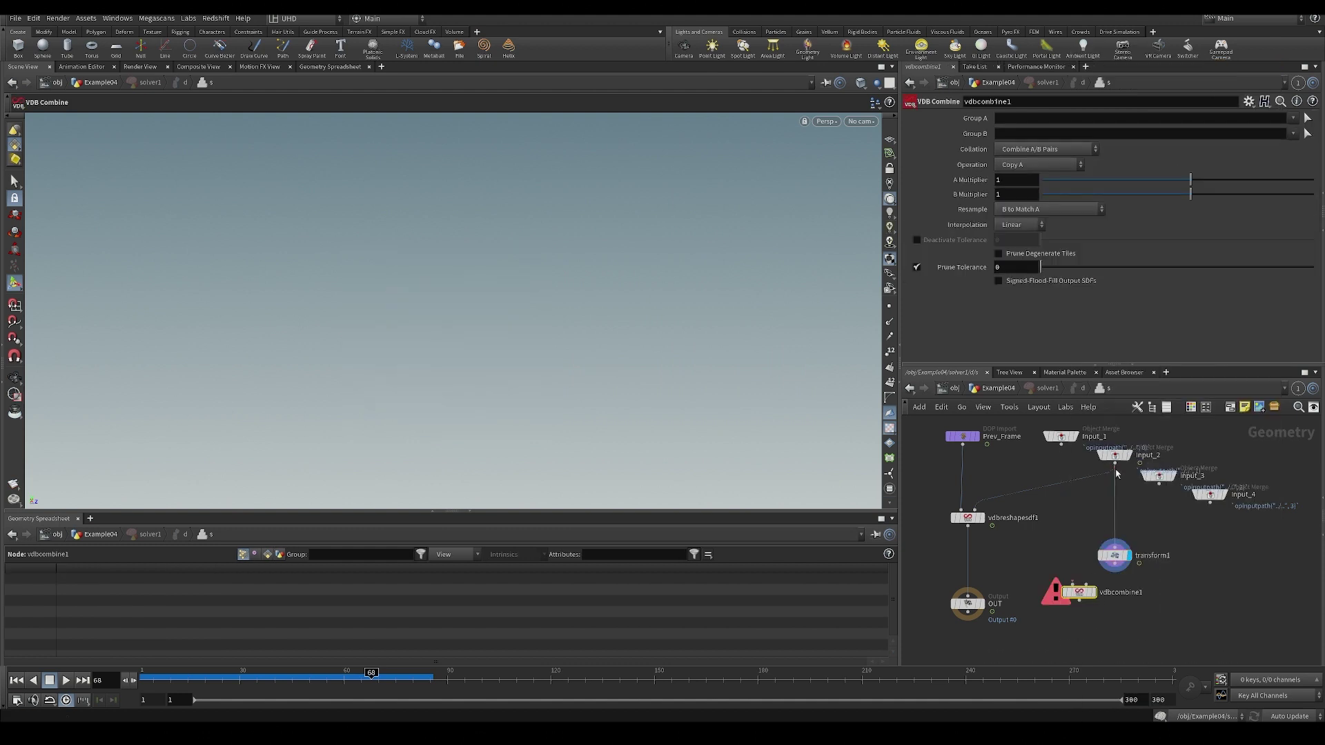
Feed transform1 into the VDB Combine node's first input and Input_2 into its second, and display the result.
{"action": "left_click_drag", "start_coordinate": [1114, 555], "coordinate": [1054, 547]}
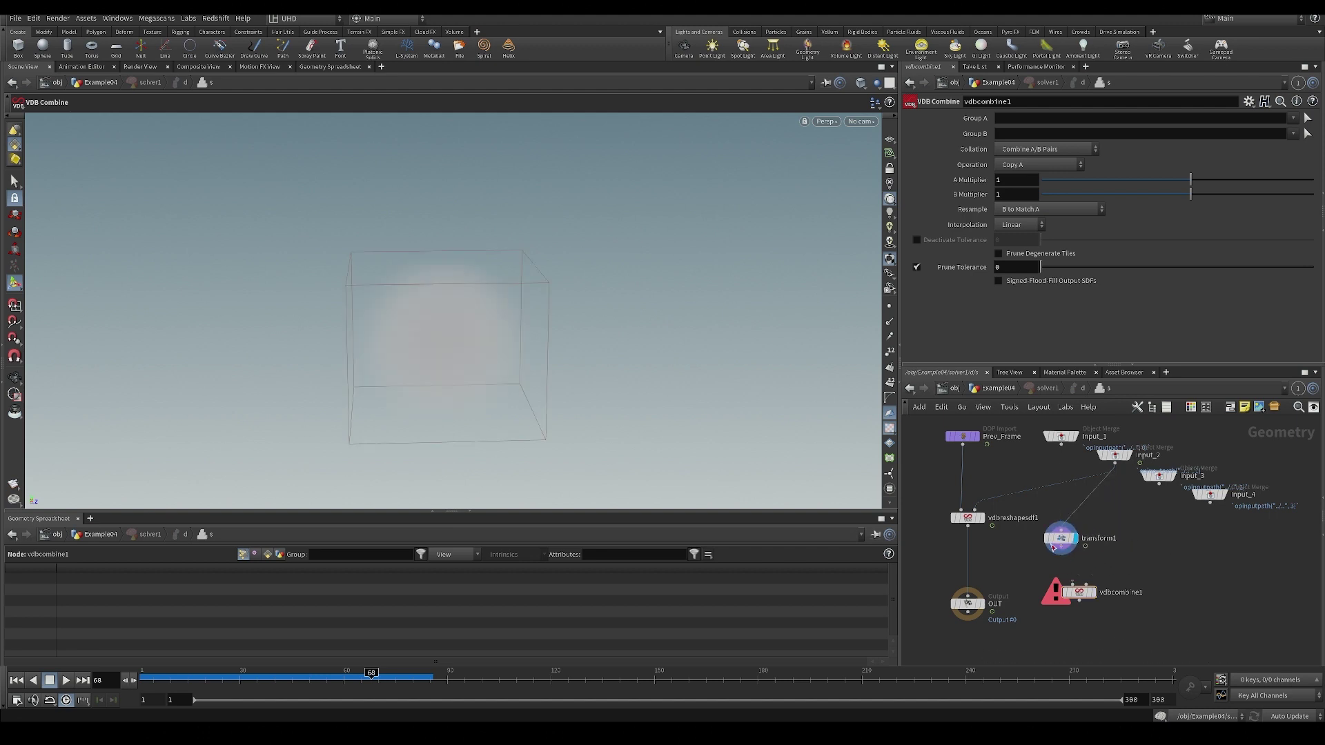
{"action": "left_click", "coordinate": [1060, 547]}
{"action": "left_click", "coordinate": [1072, 585]}
{"action": "left_click_drag", "start_coordinate": [1114, 463], "coordinate": [1085, 584]}
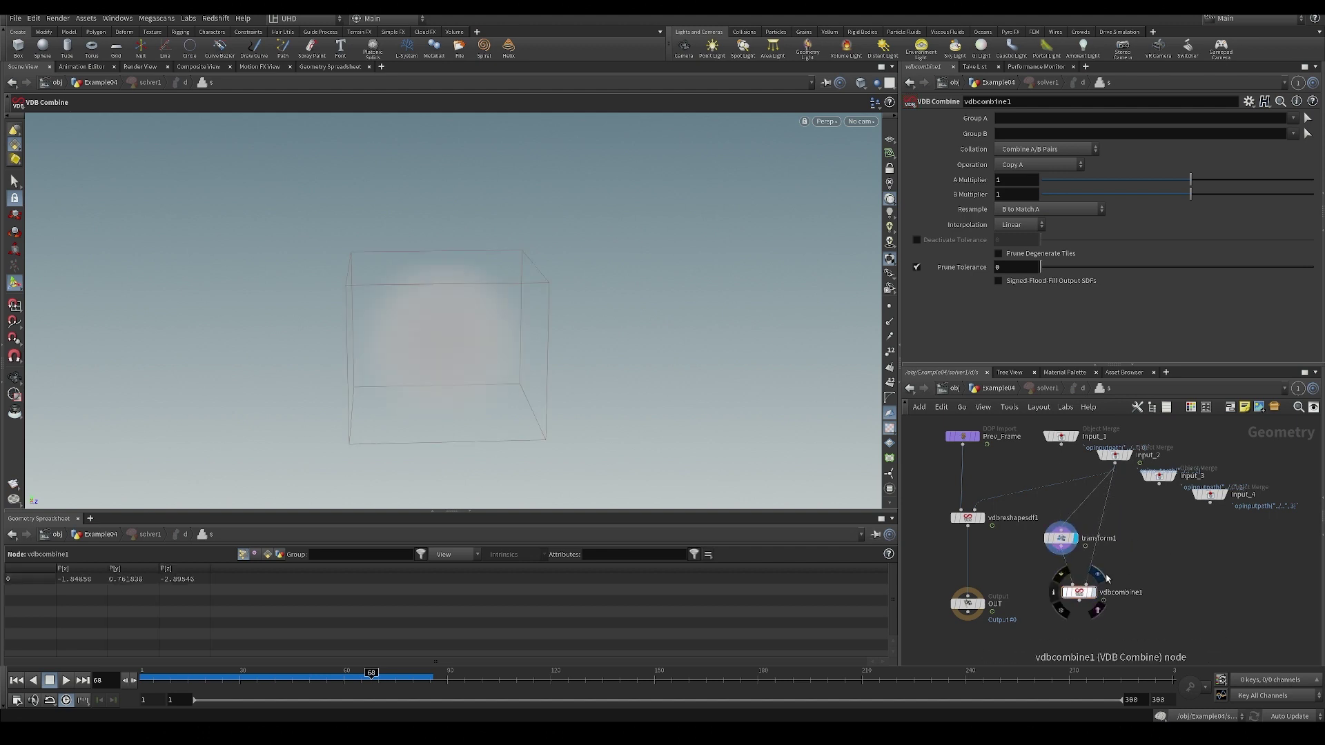
{"action": "left_click", "coordinate": [1105, 576]}
Set the VDB Combine node's Operation to Subtract after trying SDF Difference.
{"action": "left_click", "coordinate": [1043, 147]}
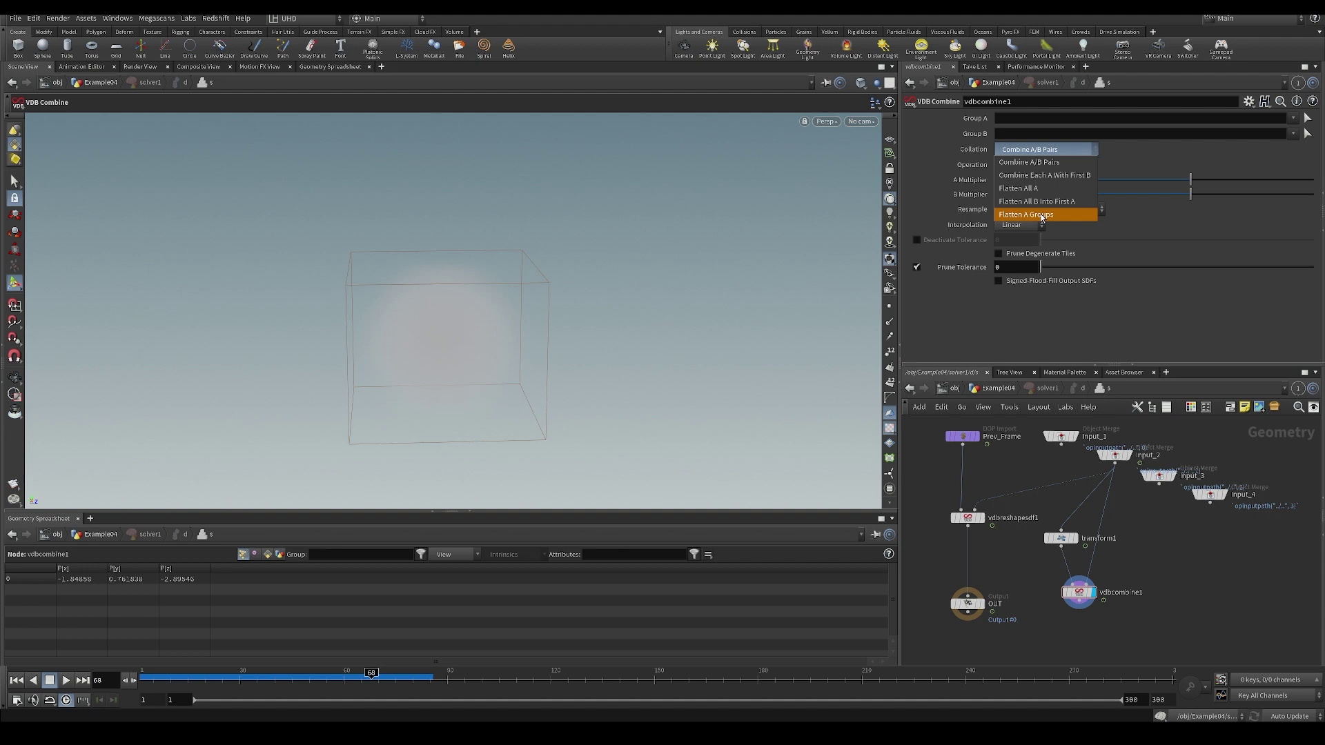
{"action": "left_click", "coordinate": [997, 165]}
{"action": "left_click", "coordinate": [1010, 165]}
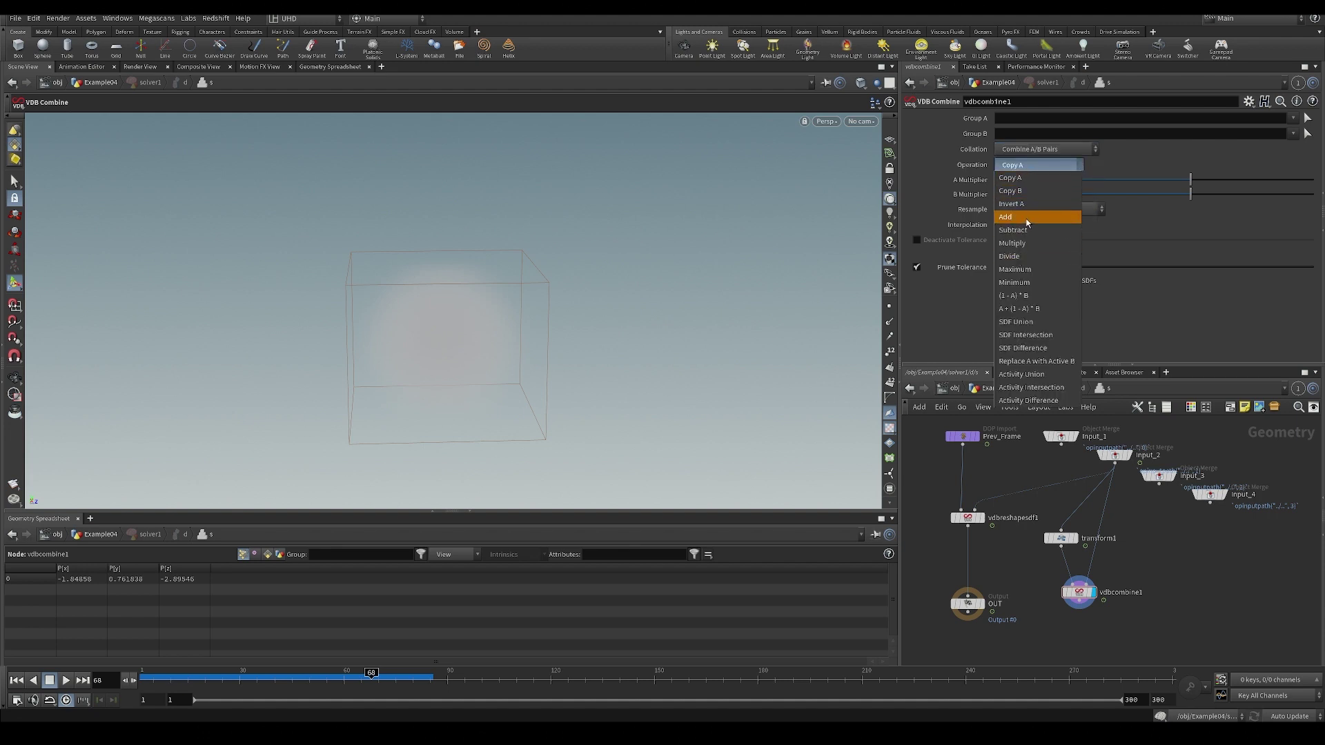
{"action": "left_click", "coordinate": [1021, 348]}
{"action": "left_click", "coordinate": [1028, 166]}
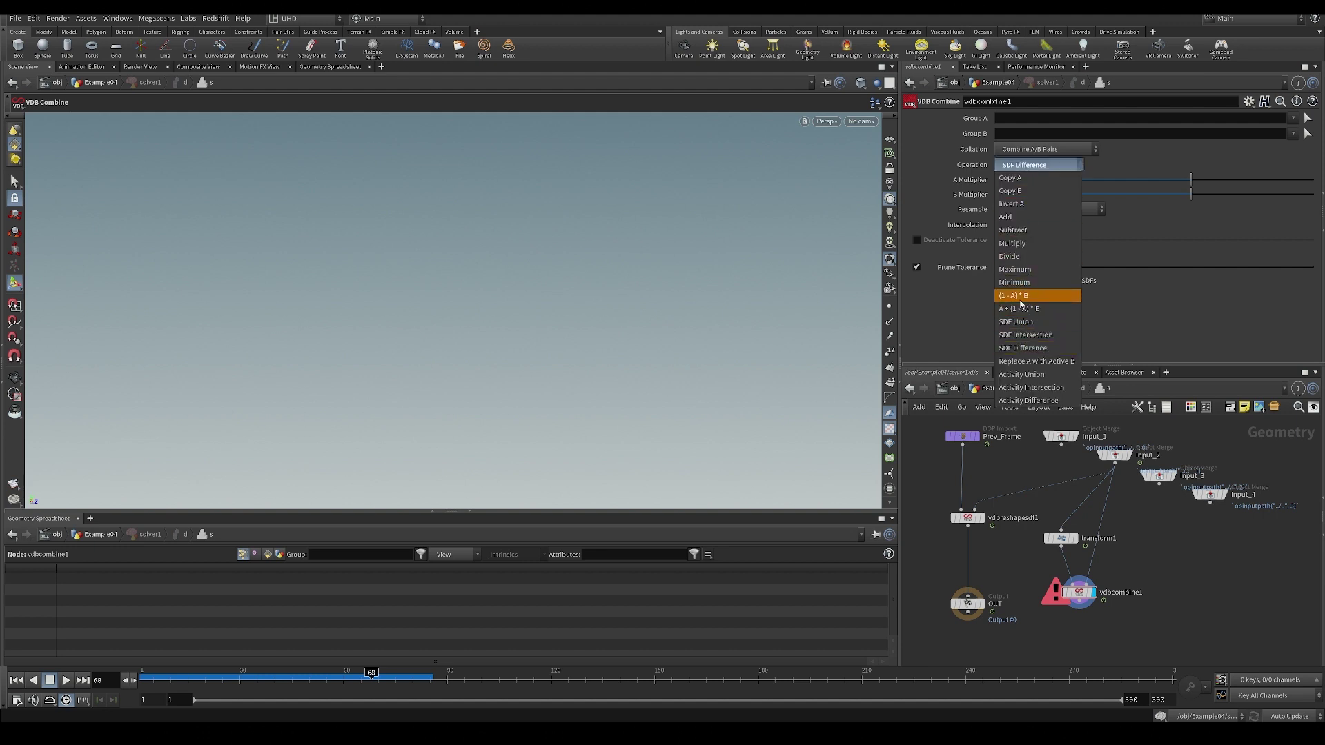
{"action": "left_click", "coordinate": [1013, 230]}
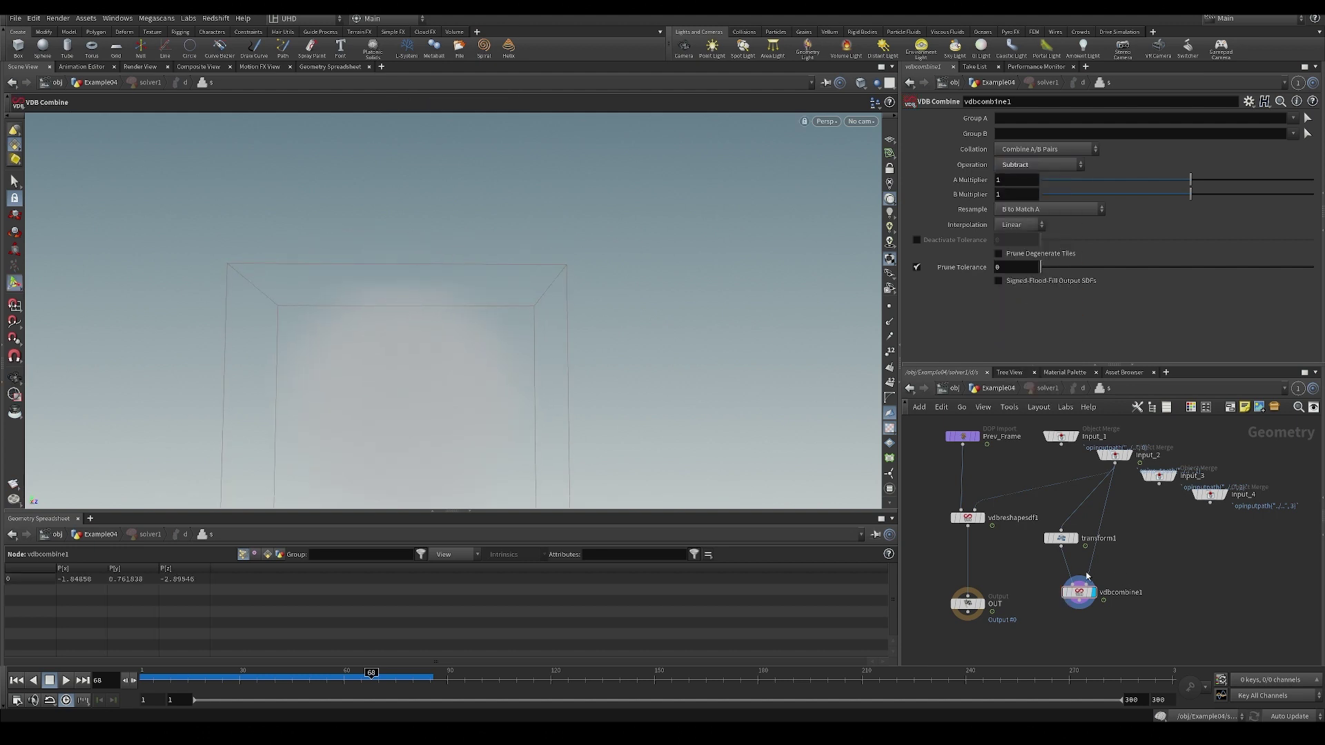
{"action": "middle_click_drag", "start_coordinate": [1077, 643], "coordinate": [1070, 556]}
{"action": "key", "text": "Tab"}
{"action": "mouse_move", "coordinate": [1102, 556]}
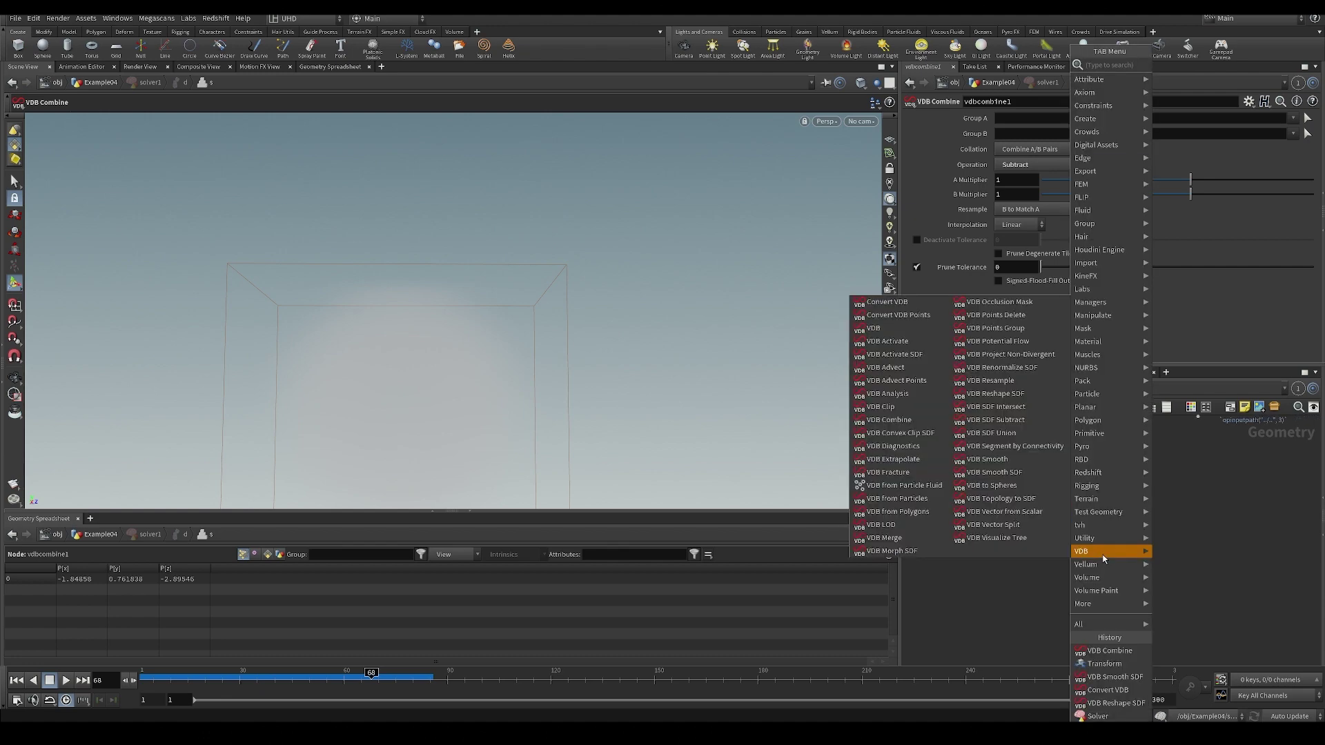
{"action": "key", "text": "Escape"}
{"action": "left_click_drag", "start_coordinate": [442, 324], "coordinate": [452, 250], "text": "alt"}
{"action": "key", "text": "Return"}
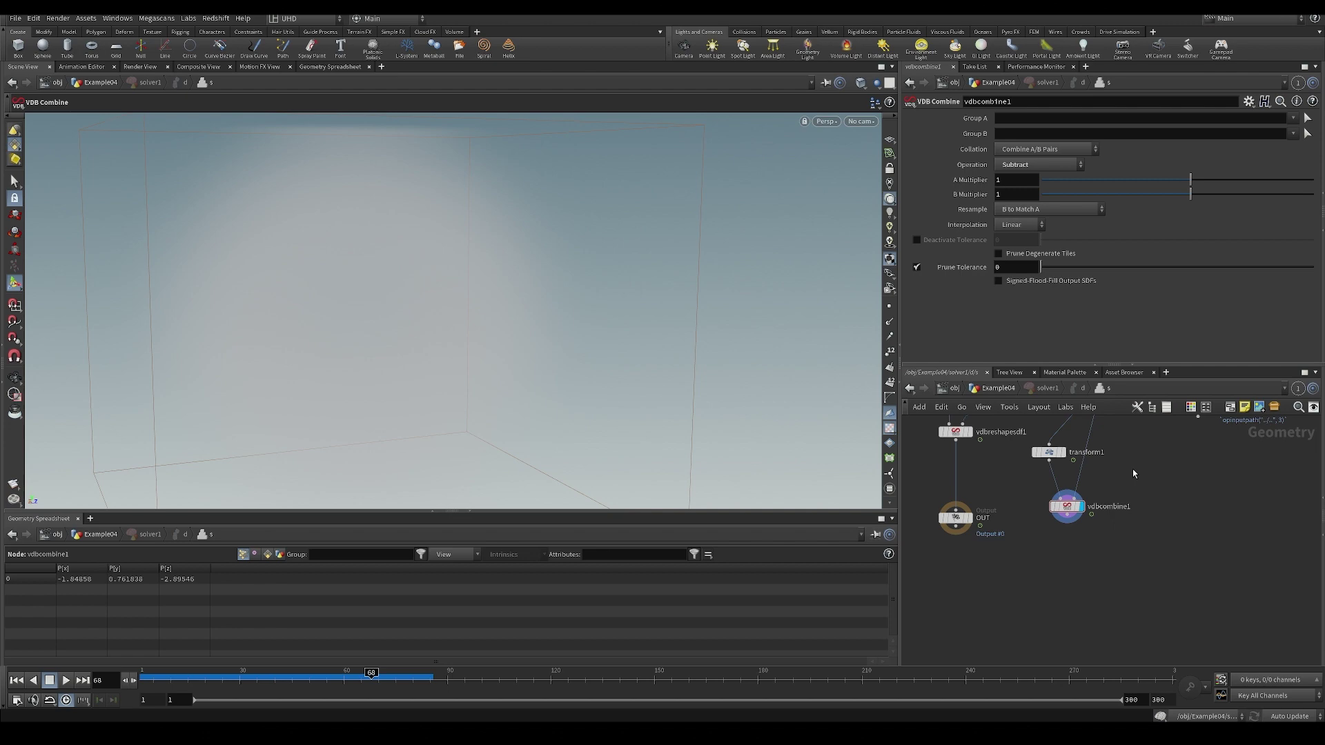
Leave the solver and set the Voxel Size of the sphere's VDB from Polygons node to 0.05.
{"action": "middle_click_drag", "start_coordinate": [1132, 473], "coordinate": [1113, 547]}
{"action": "key", "text": "u"}
{"action": "middle_click_drag", "start_coordinate": [1188, 520], "coordinate": [1185, 626]}
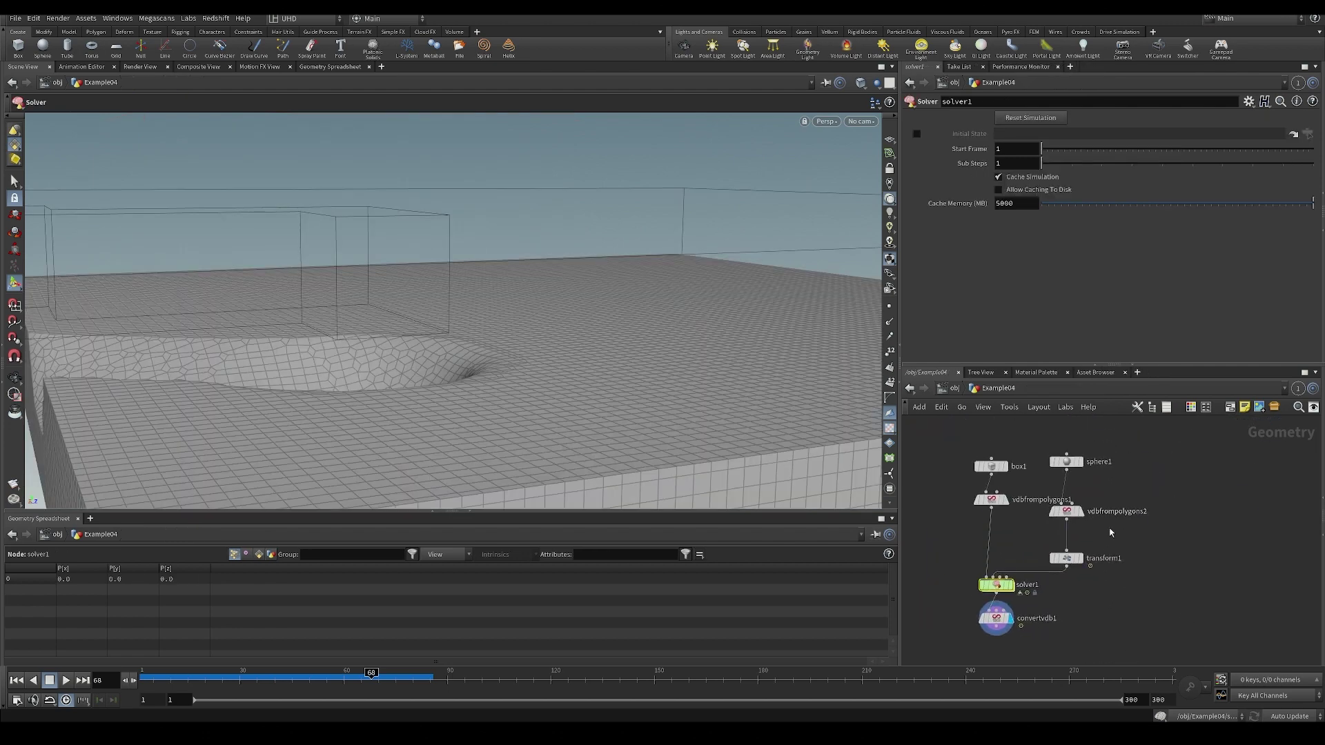
{"action": "left_click", "coordinate": [1070, 512]}
{"action": "type", "text": "0.05"}
{"action": "key", "text": "Return"}
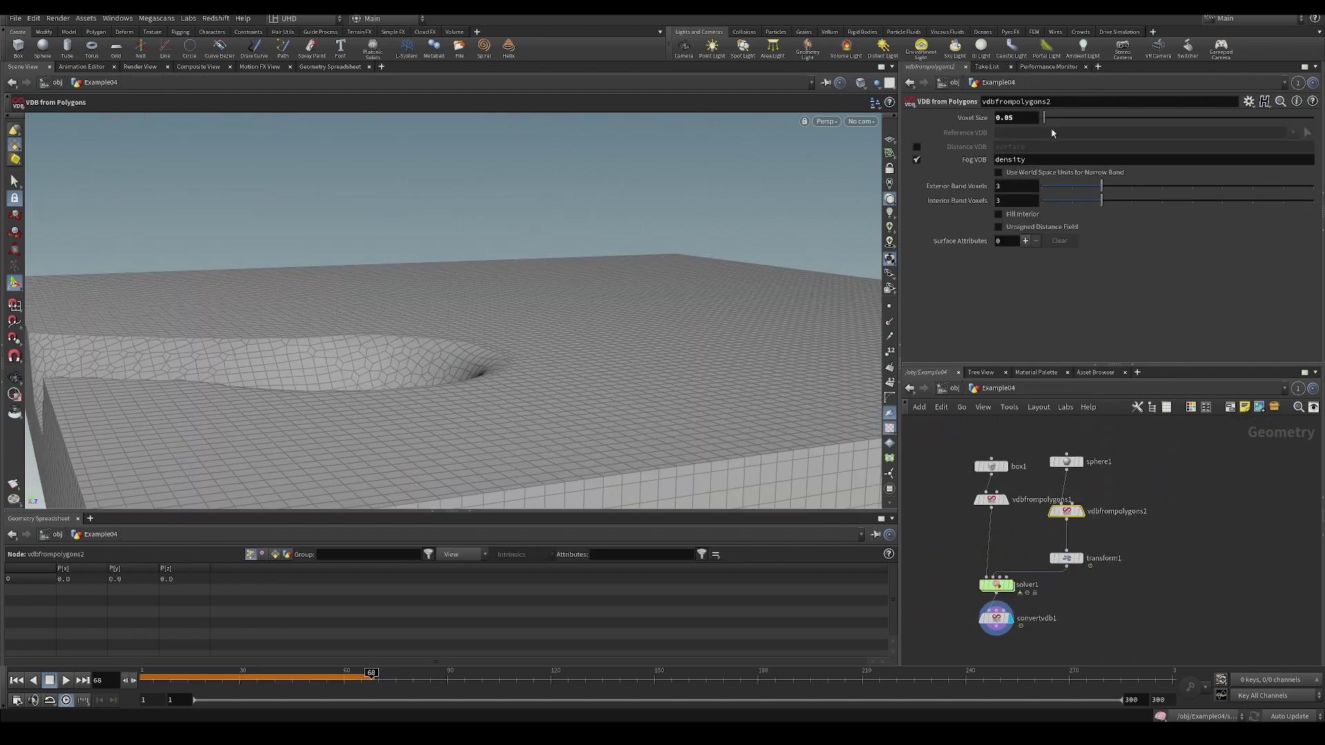
Re-enter solver1, duplicate the VDB Reshape SDF node and insert the copy between the original and OUT.
{"action": "double_click", "coordinate": [997, 585]}
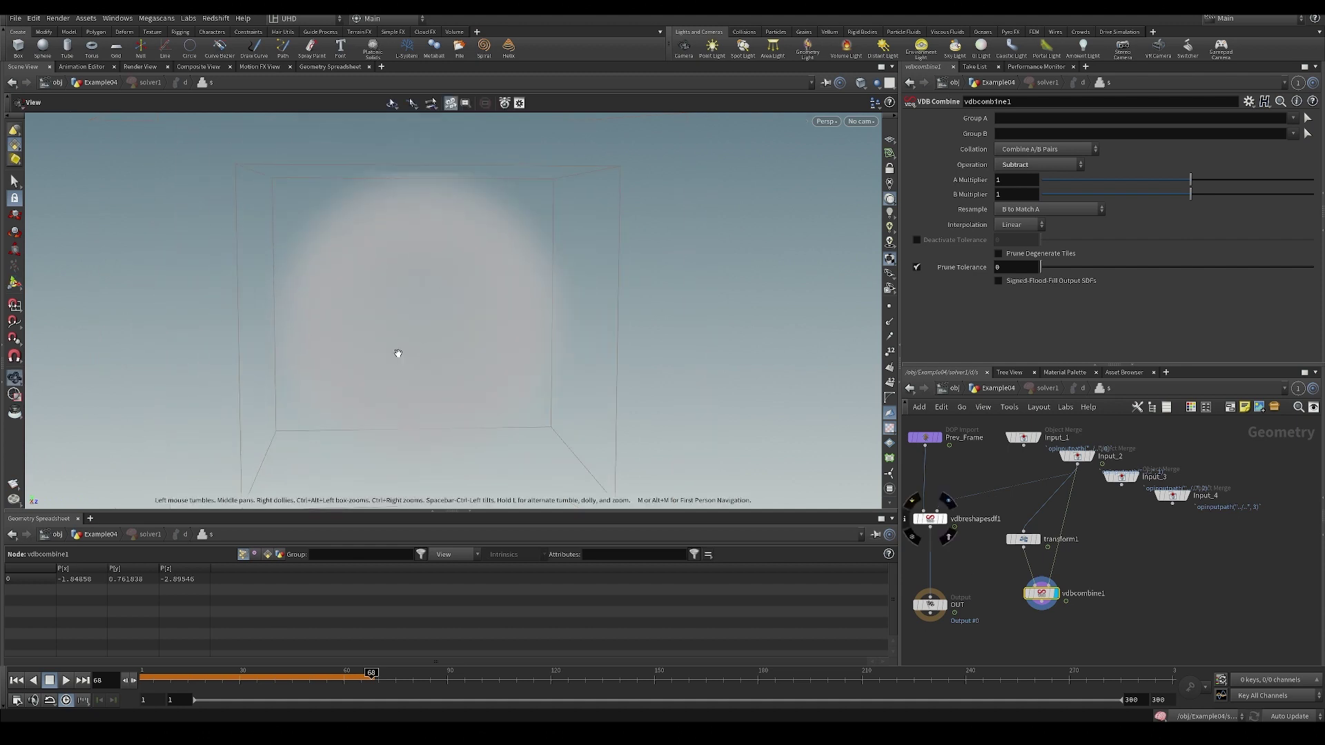
{"action": "left_click_drag", "start_coordinate": [414, 357], "coordinate": [524, 319], "text": "alt"}
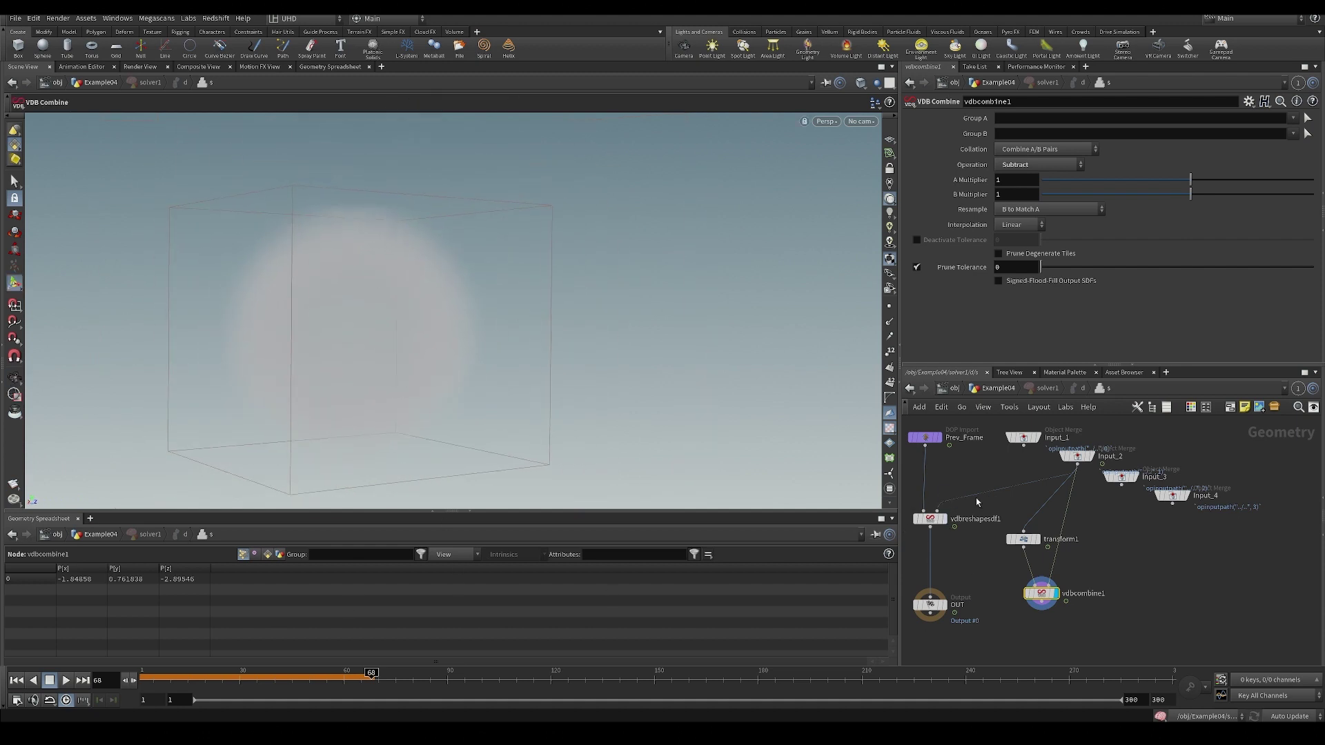
{"action": "left_click", "coordinate": [1035, 543]}
{"action": "left_click", "coordinate": [1057, 592]}
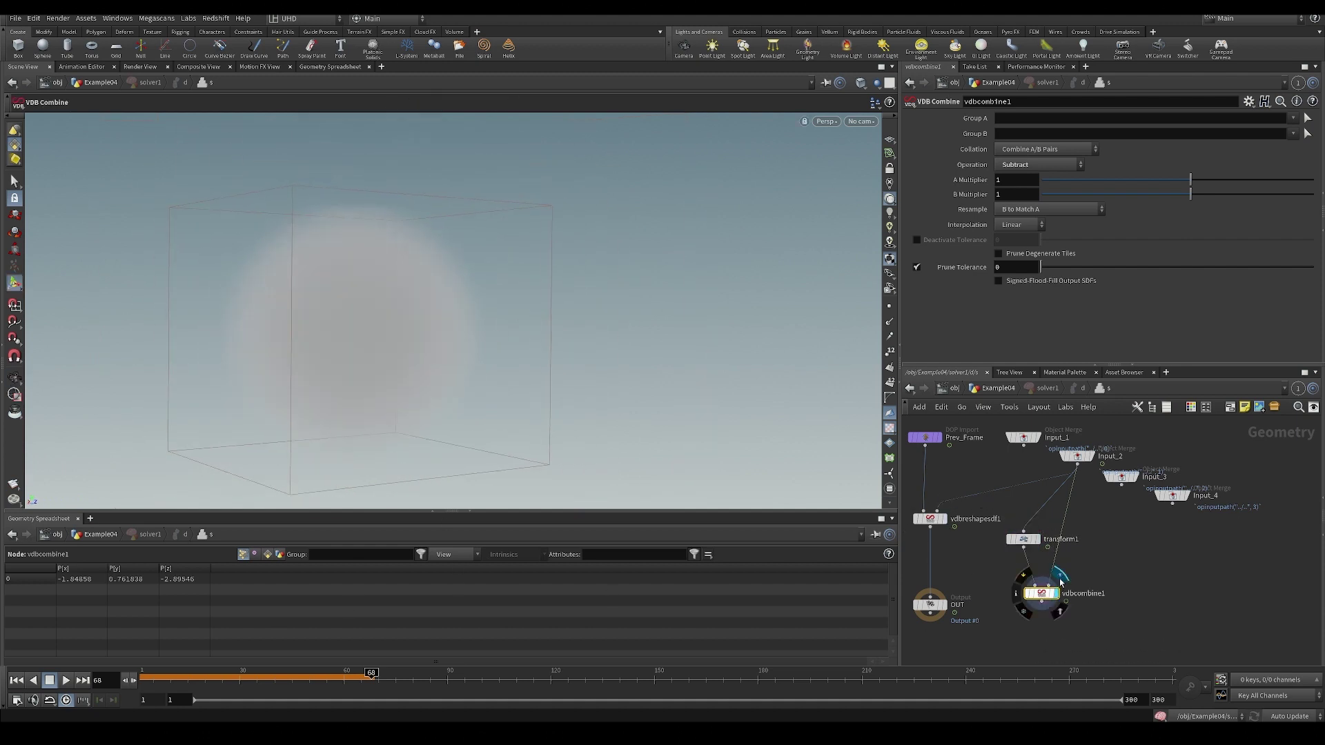
{"action": "left_click_drag", "start_coordinate": [414, 331], "coordinate": [479, 323], "text": "alt"}
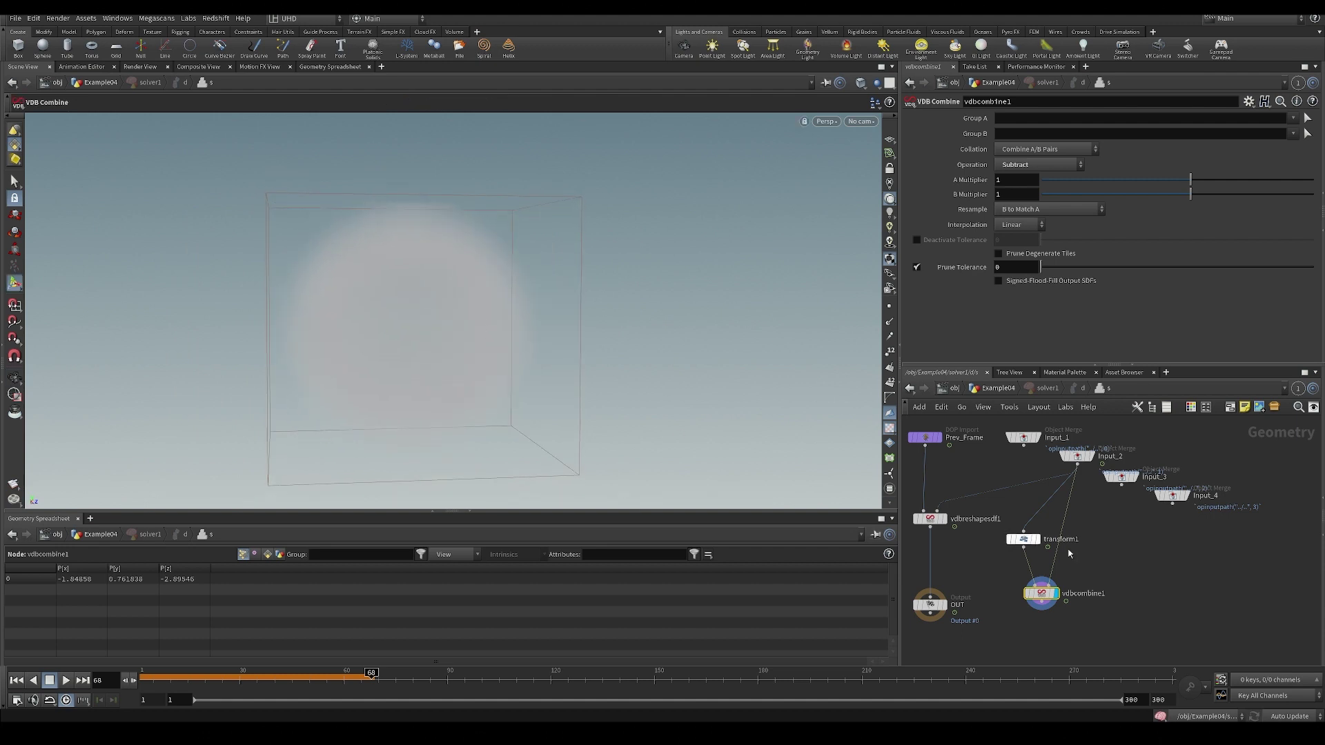
{"action": "middle_click_drag", "start_coordinate": [958, 596], "coordinate": [997, 535]}
{"action": "scroll", "coordinate": [997, 536], "scroll_direction": "down", "scroll_amount": 1}
{"action": "key", "text": "ctrl+v"}
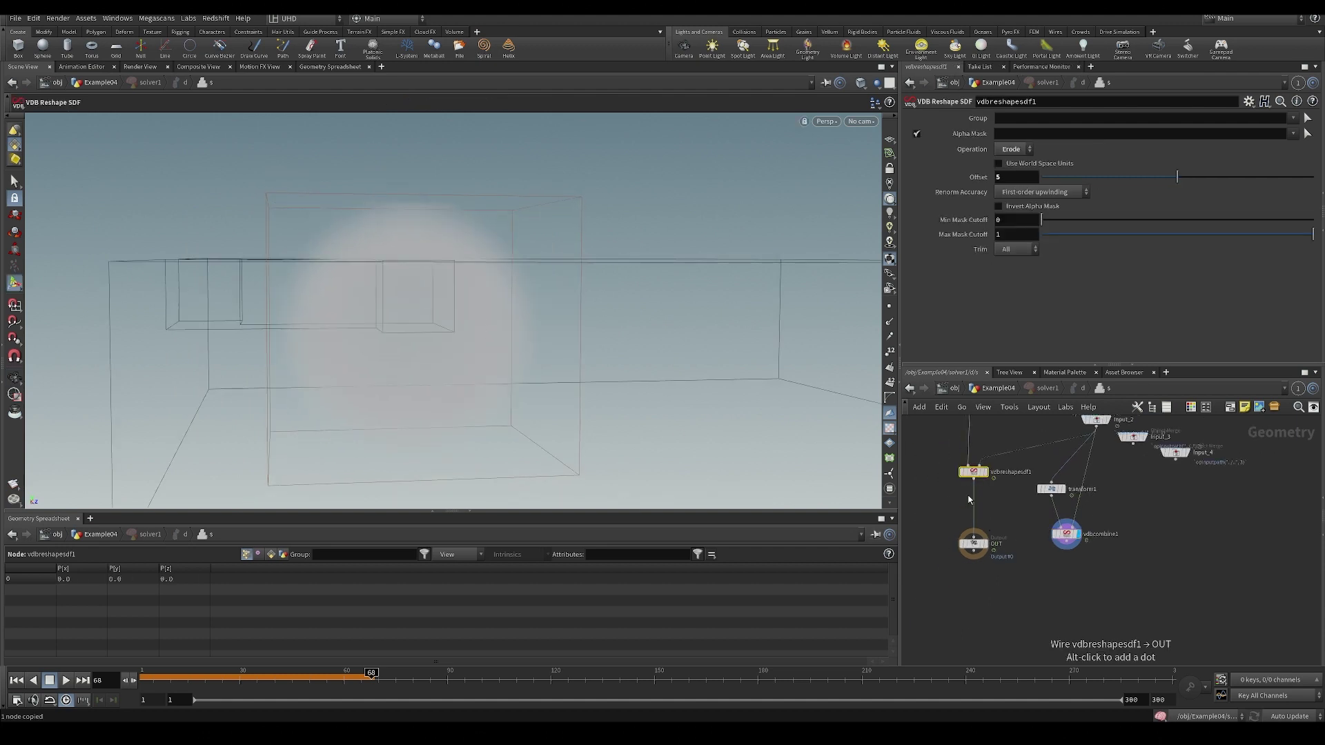
{"action": "left_click_drag", "start_coordinate": [1066, 541], "coordinate": [978, 591]}
{"action": "left_click_drag", "start_coordinate": [969, 501], "coordinate": [981, 534]}
Set the duplicated VDB Reshape SDF node's Operation to Dilate and its Offset to 1.
{"action": "left_click", "coordinate": [1006, 163]}
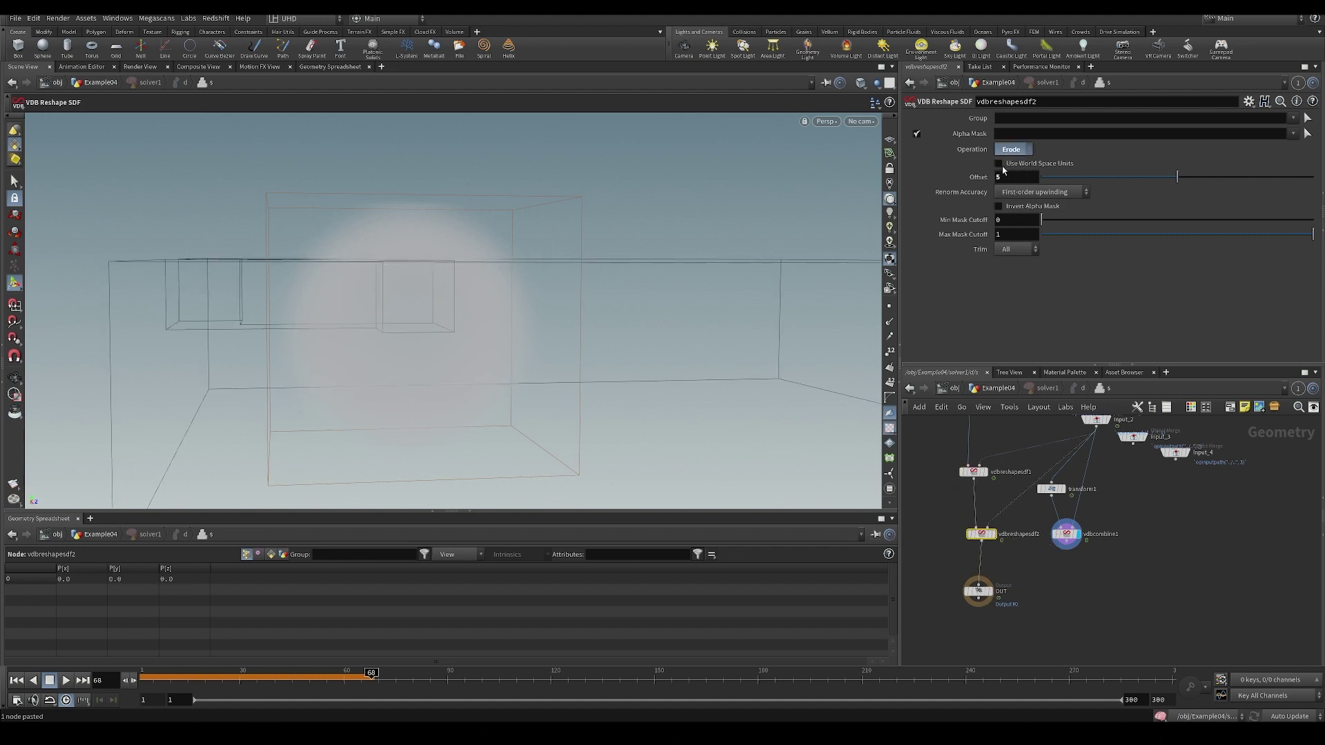
{"action": "left_click", "coordinate": [1017, 178]}
{"action": "type", "text": "5"}
{"action": "key", "text": "BackSpace"}
{"action": "type", "text": "1"}
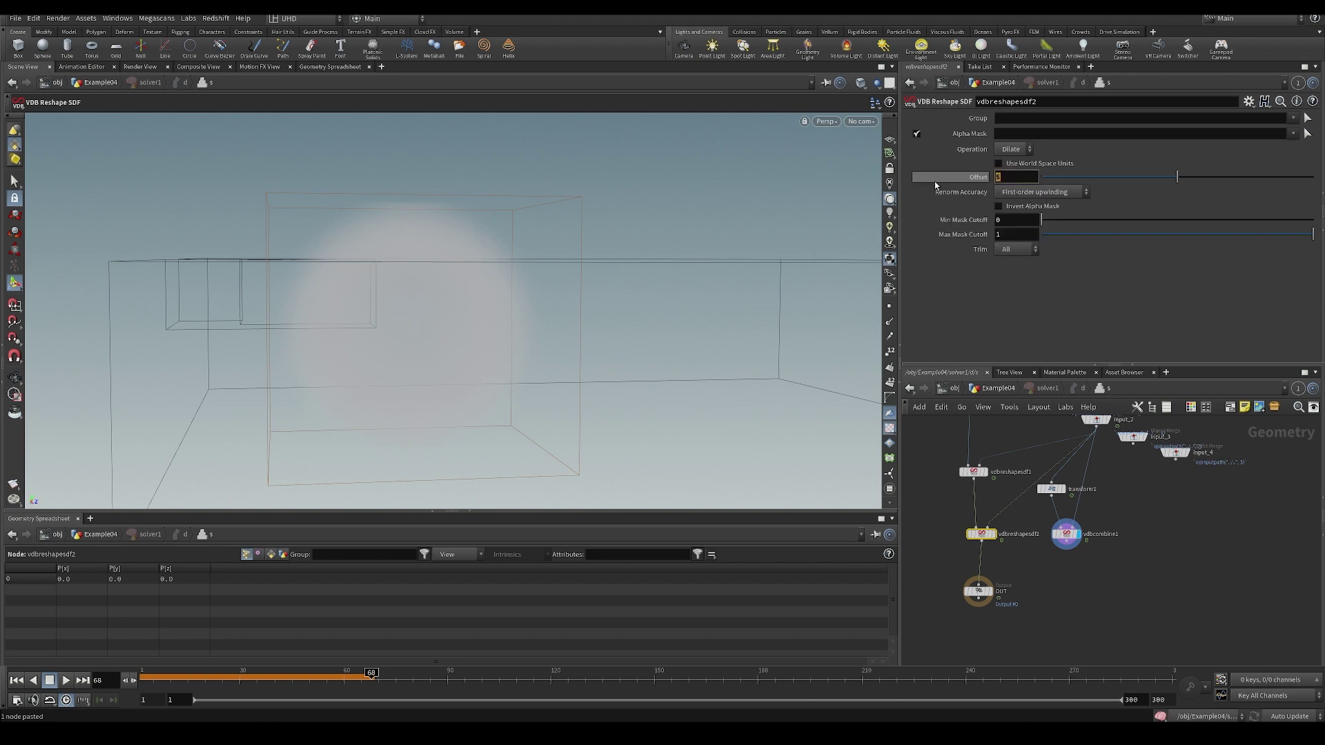
{"action": "key", "text": "Return"}
Rewind the timeline to frame 1 and display the solver's OUT node.
{"action": "left_click", "coordinate": [142, 678]}
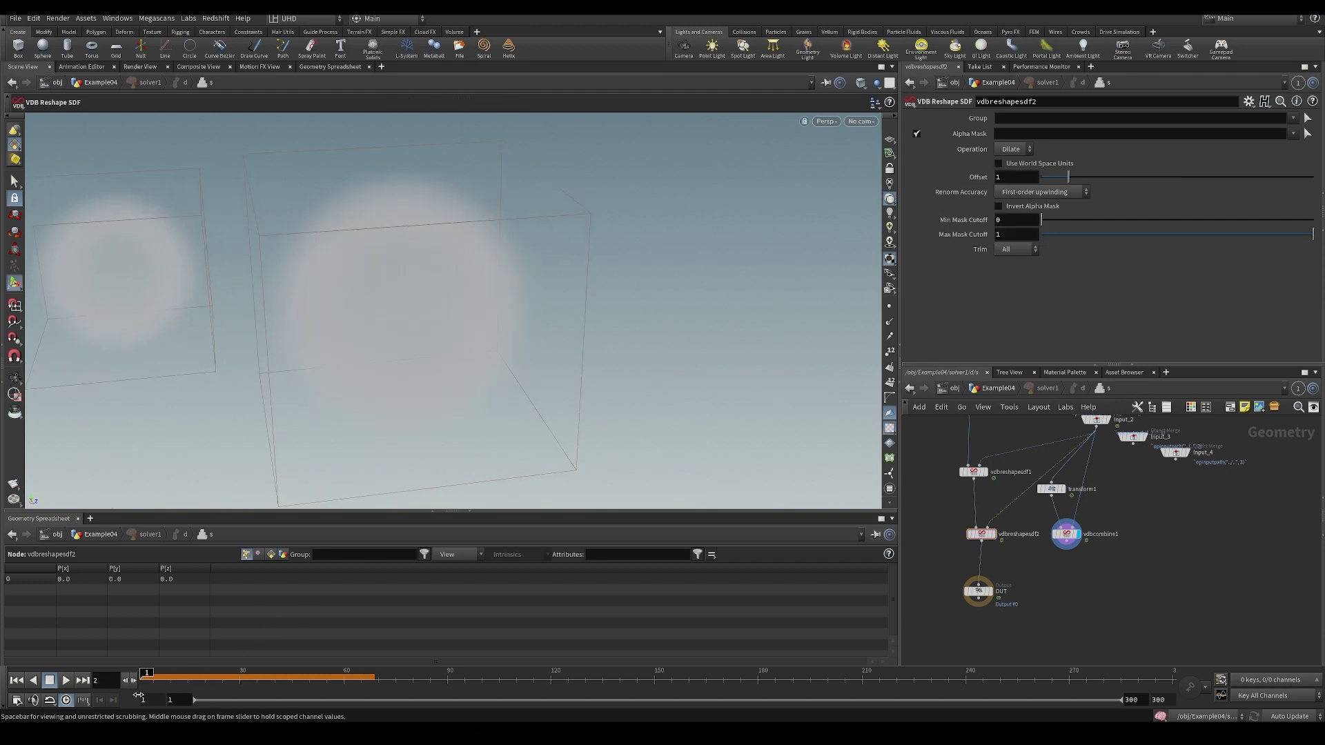
{"action": "middle_click_drag", "start_coordinate": [1112, 603], "coordinate": [1099, 592]}
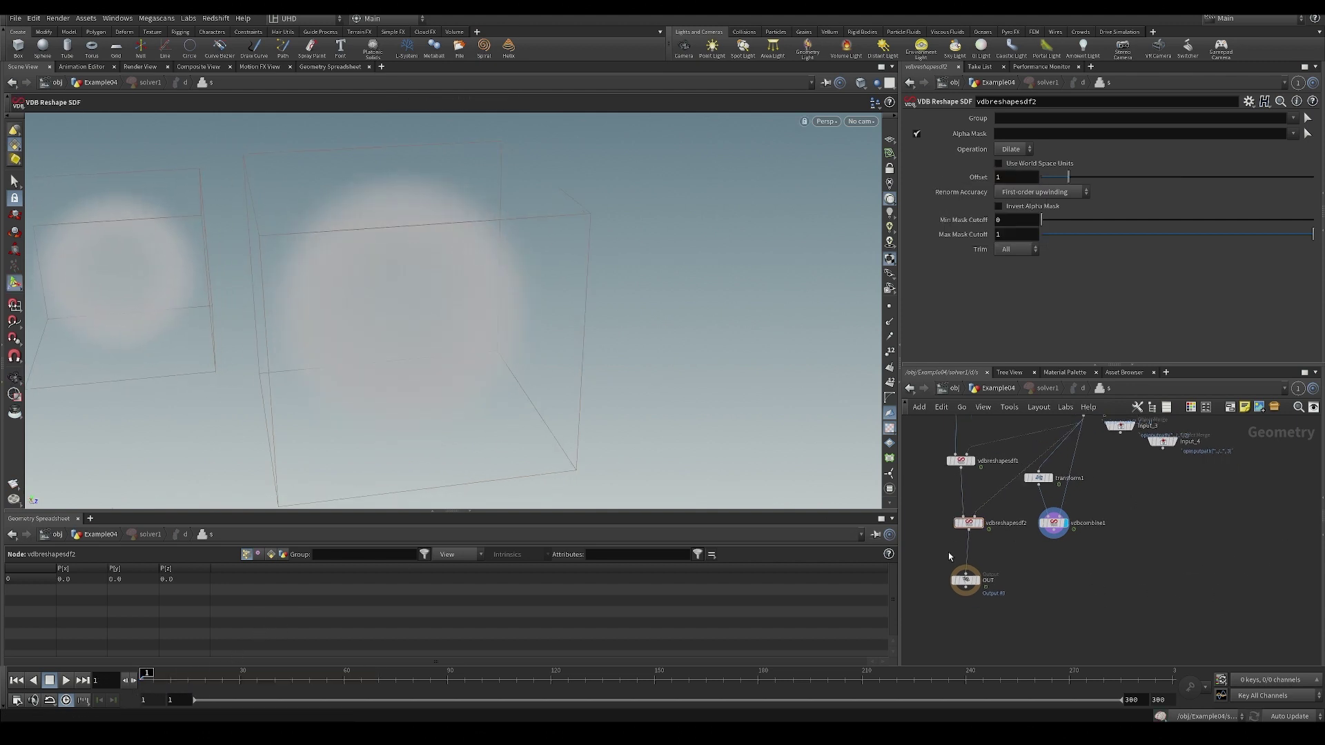
{"action": "left_click", "coordinate": [978, 578]}
{"action": "key", "text": "u"}
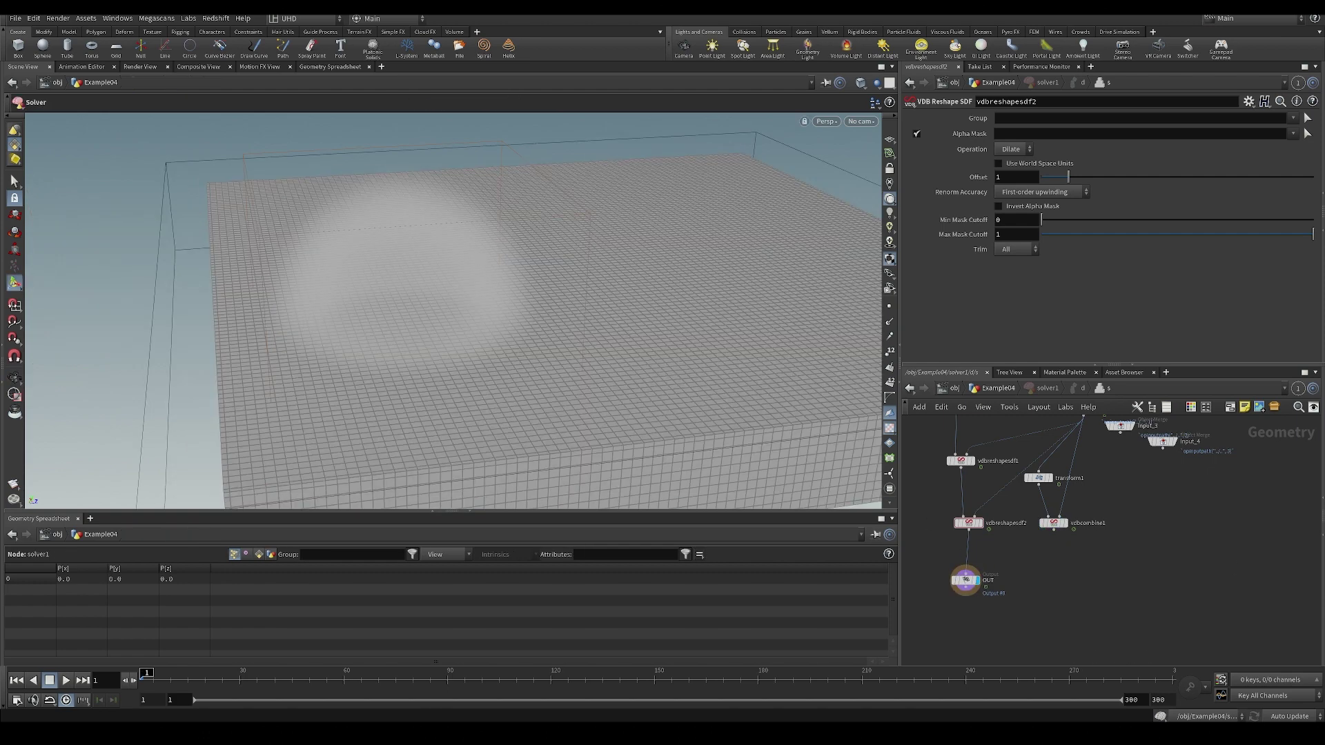
Close the current Scene View and open a new Scene View pane in its place.
{"action": "left_click", "coordinate": [49, 67]}
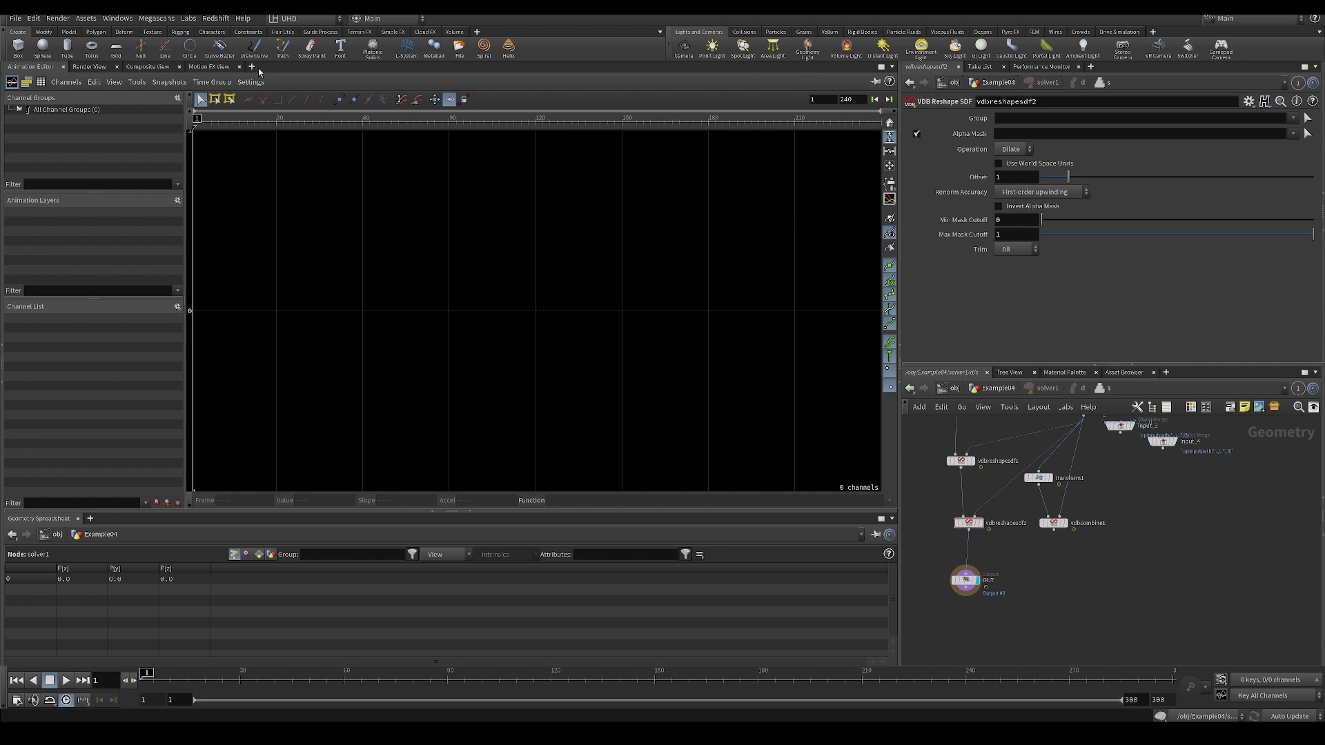
{"action": "left_click", "coordinate": [251, 67]}
{"action": "mouse_move", "coordinate": [290, 92]}
{"action": "mouse_move", "coordinate": [386, 220]}
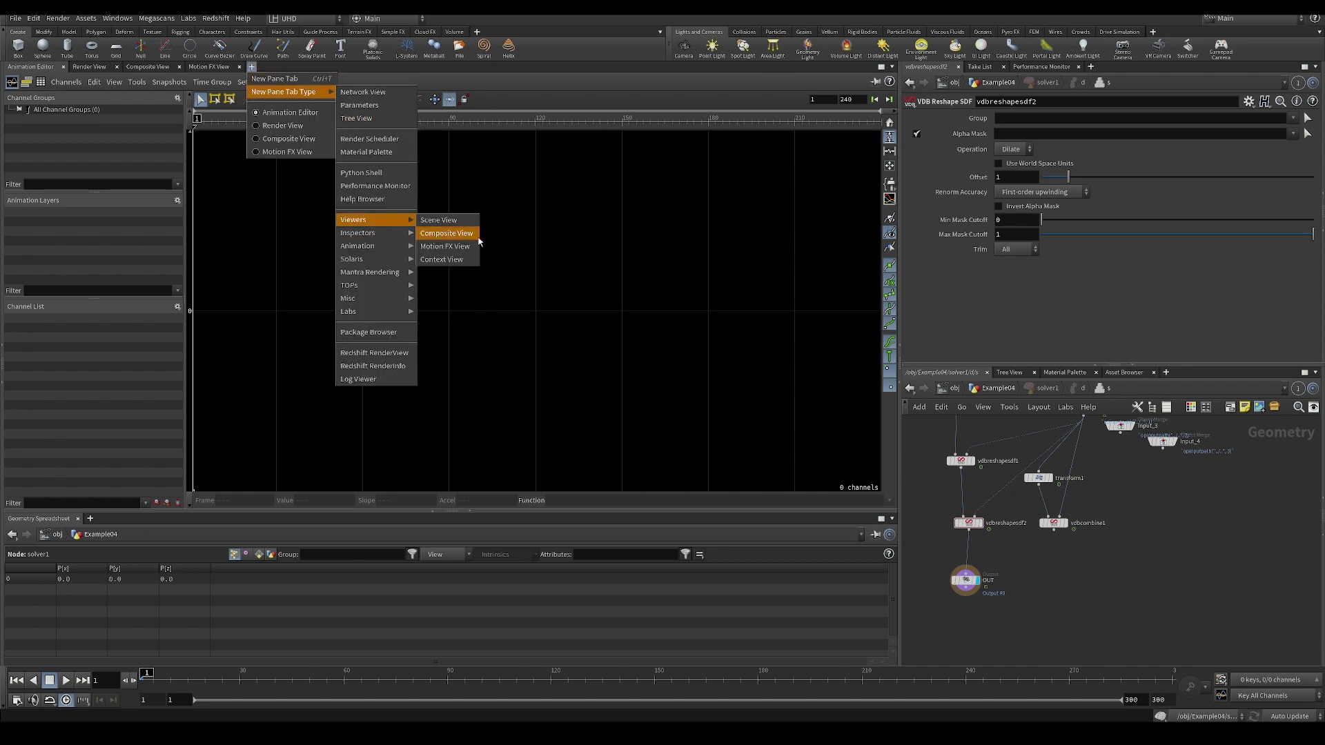
{"action": "left_click", "coordinate": [438, 220]}
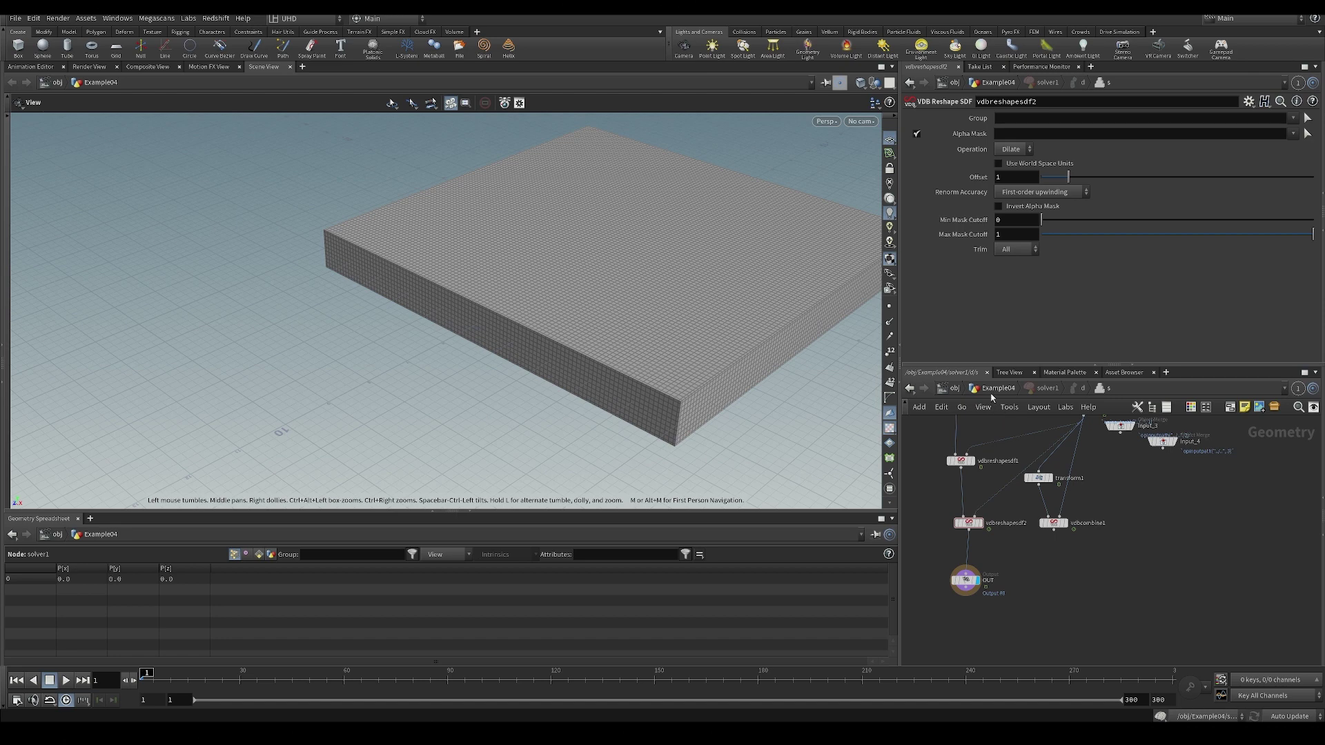
Go up to the Example04 network and re-enter solver1 to bring its nodes into view.
{"action": "left_click", "coordinate": [993, 390]}
{"action": "double_click", "coordinate": [1000, 585]}
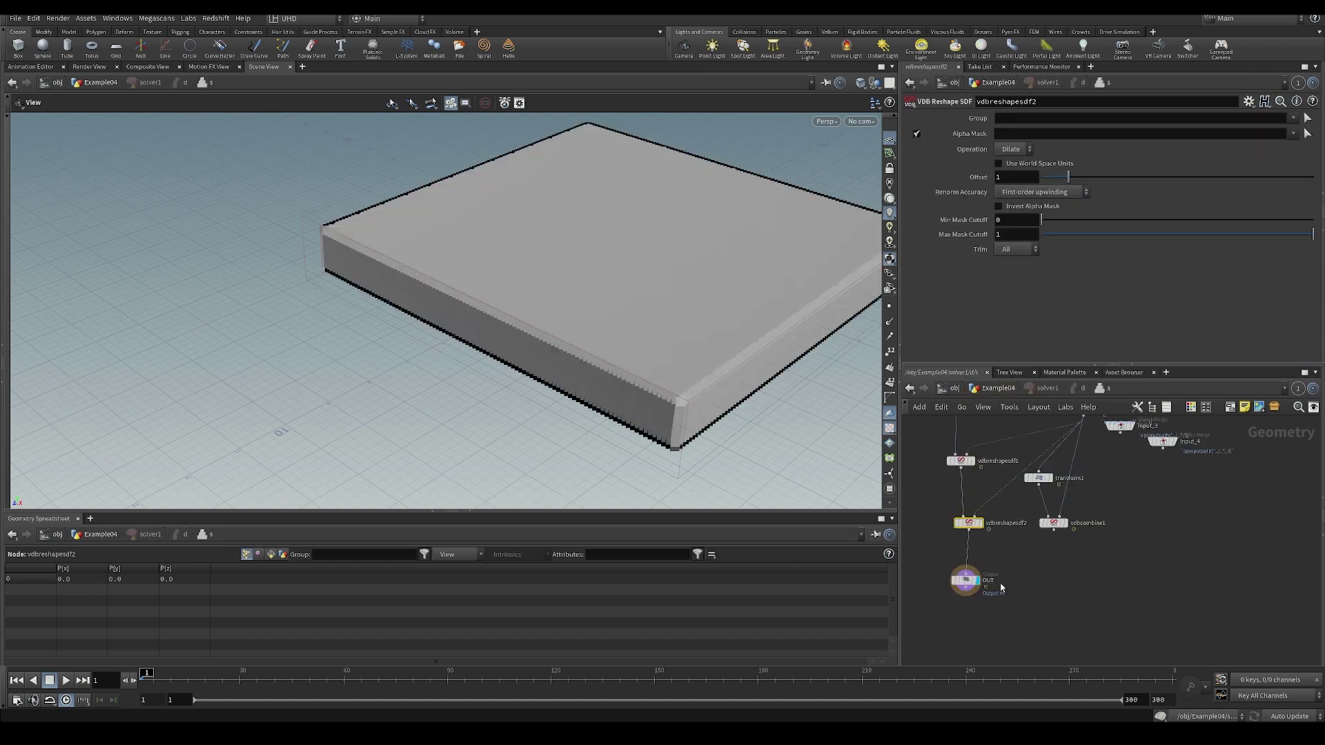
{"action": "middle_click_drag", "start_coordinate": [990, 521], "coordinate": [991, 576]}
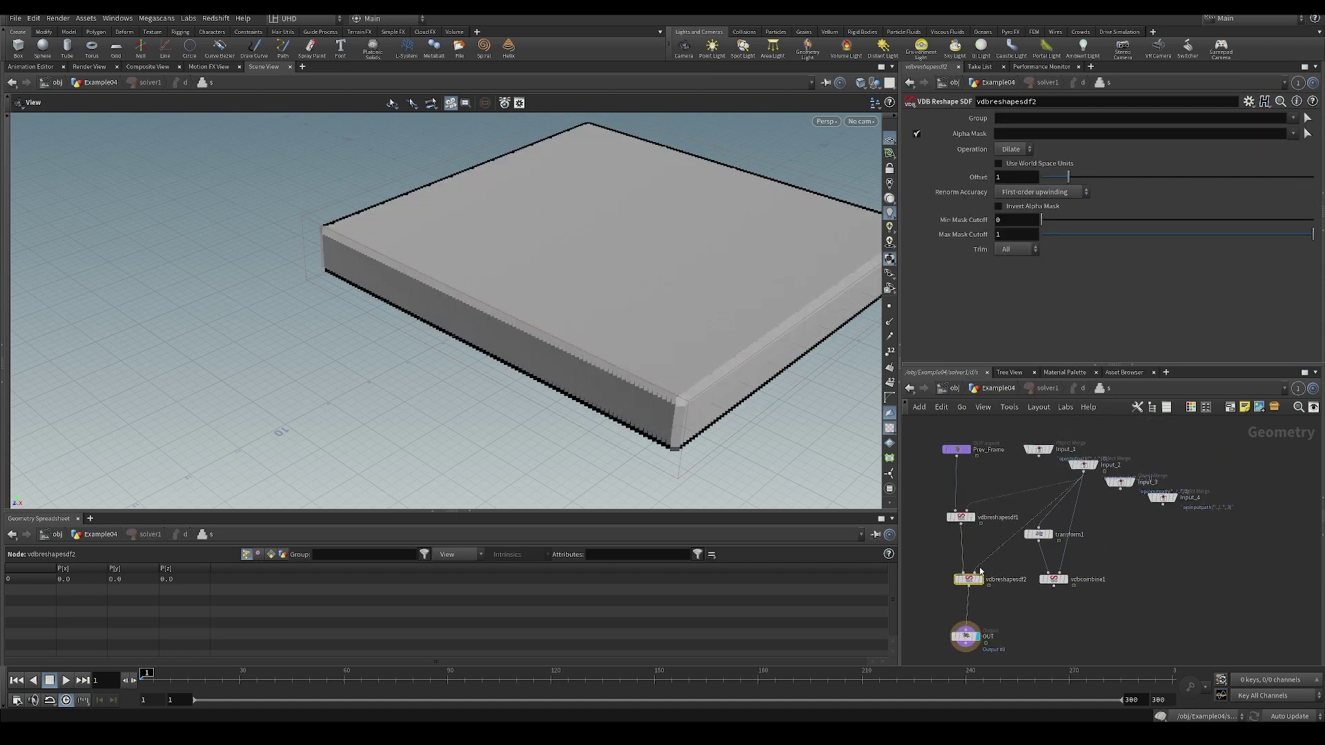
Wire the output of vdbcombine1 into the mask input of vdbreshapesdf2.
{"action": "left_click", "coordinate": [1050, 580]}
{"action": "left_click", "coordinate": [1052, 587]}
{"action": "left_click", "coordinate": [975, 572]}
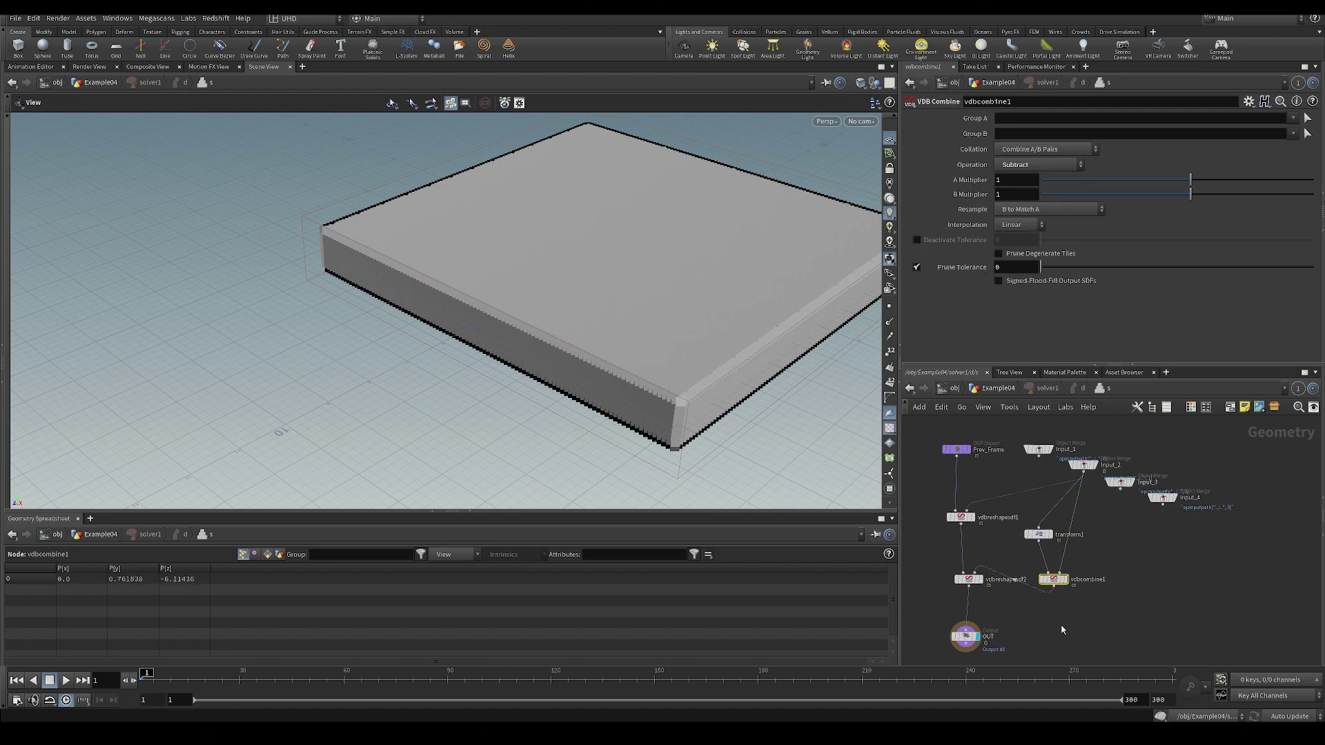
Go up to the Example04 network, play the simulation to check the box from another angle, and rewind to frame 1.
{"action": "key", "text": "u"}
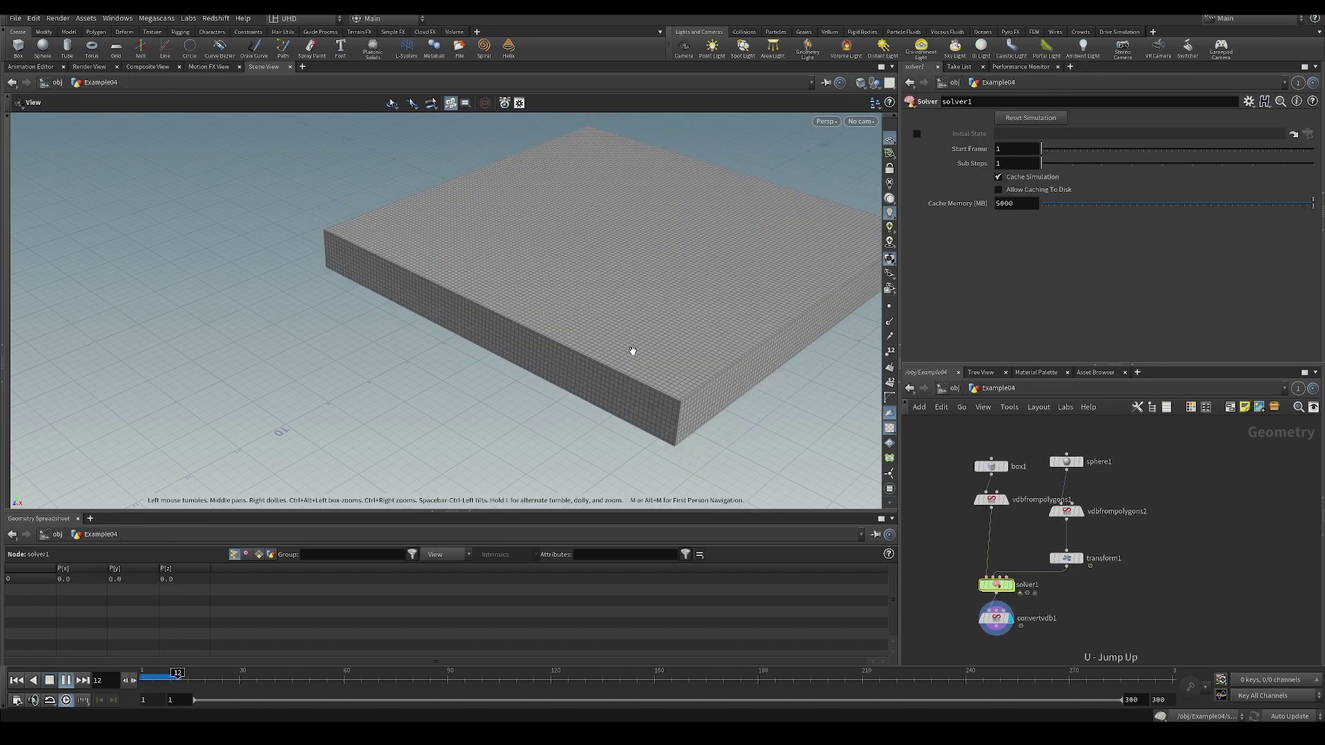
{"action": "left_click_drag", "start_coordinate": [739, 272], "coordinate": [698, 298]}
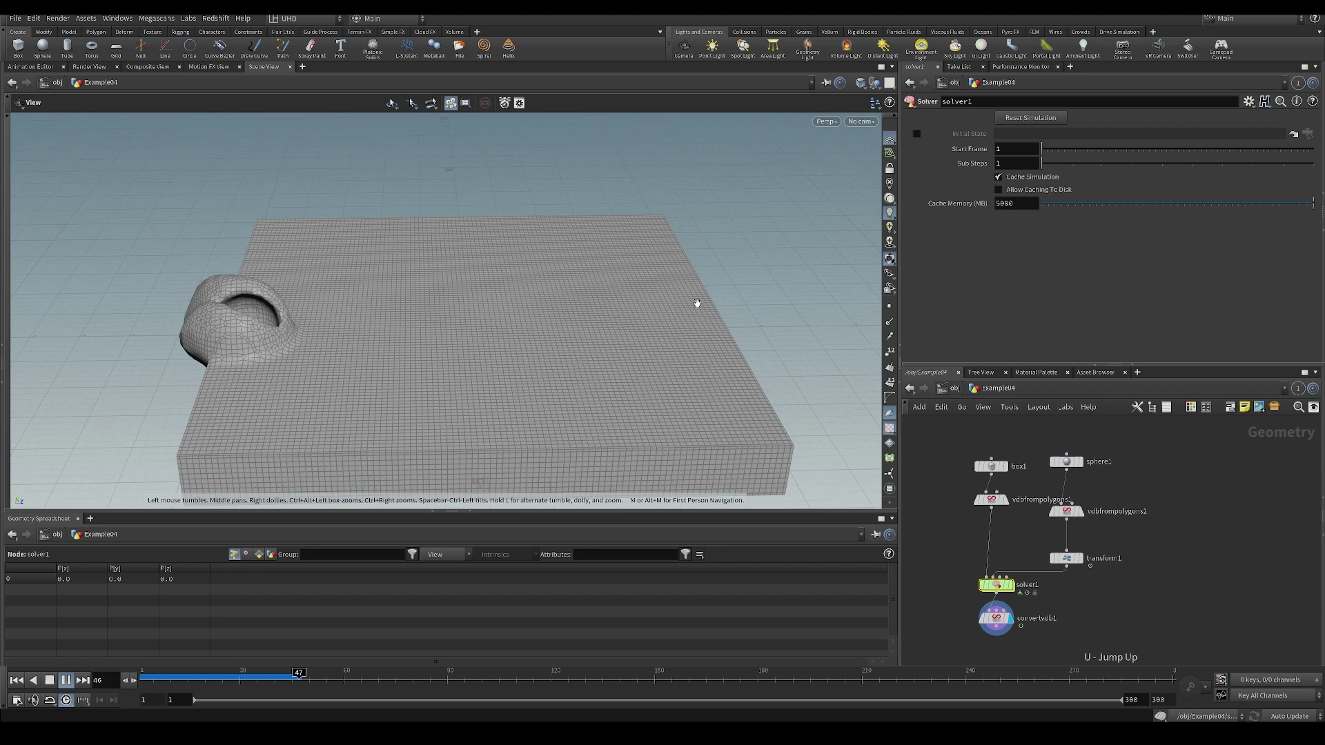
{"action": "key", "text": "ctrl+Up"}
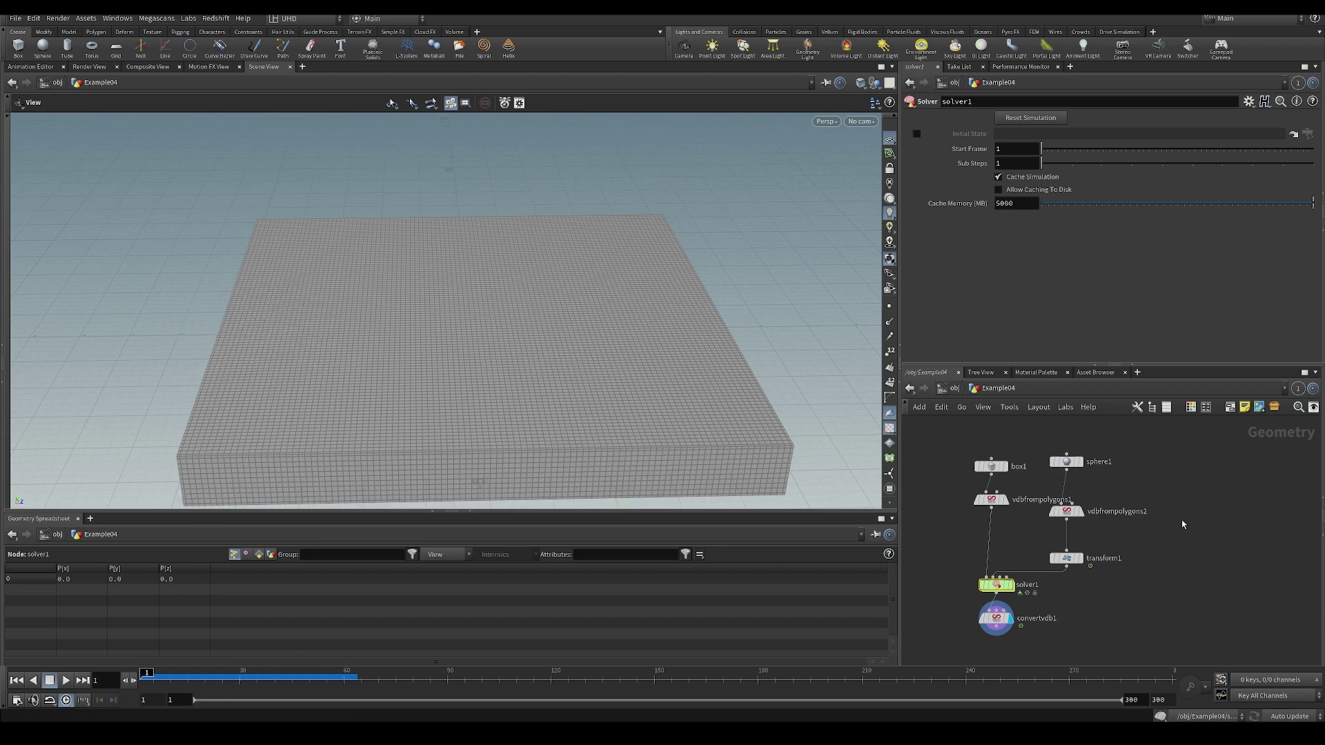
Re-enter solver1 and set the Offset of vdbreshapesdf2 to 0.09.
{"action": "double_click", "coordinate": [1000, 584]}
{"action": "left_click", "coordinate": [938, 565]}
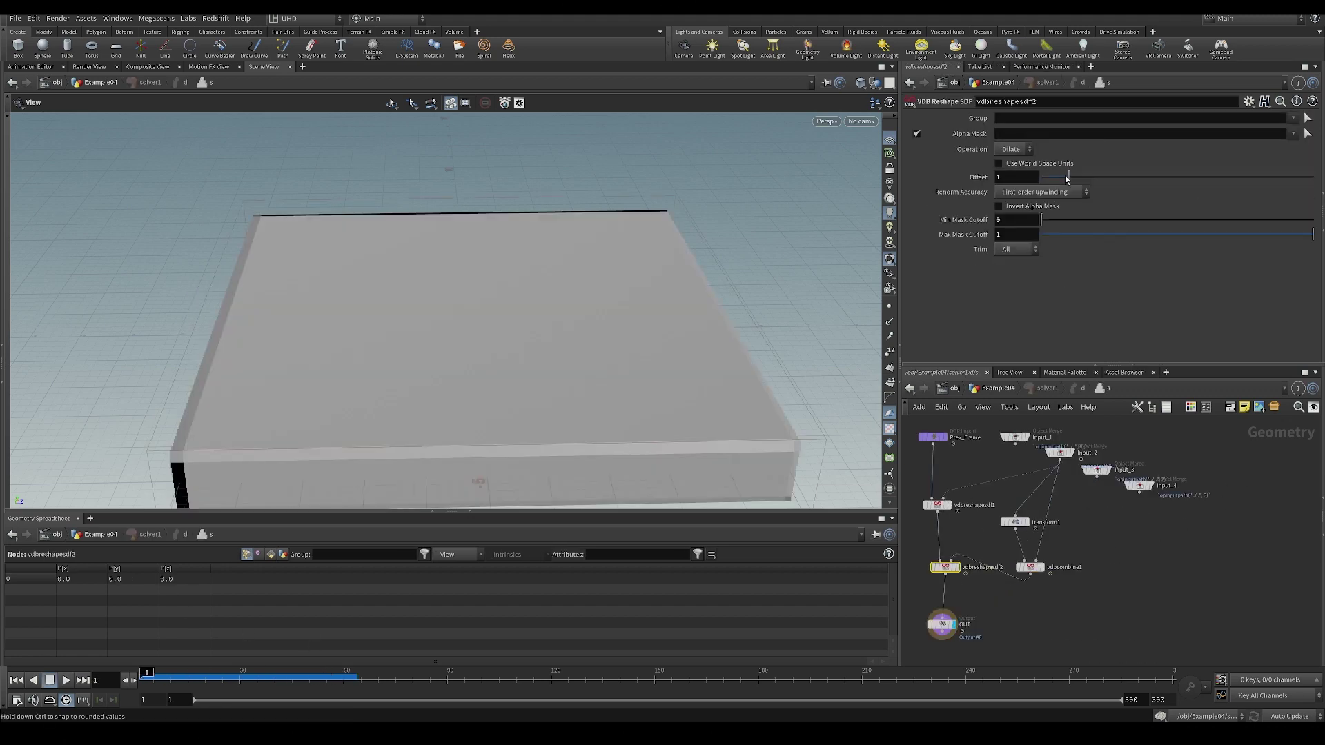
{"action": "left_click_drag", "start_coordinate": [1066, 179], "coordinate": [1045, 184]}
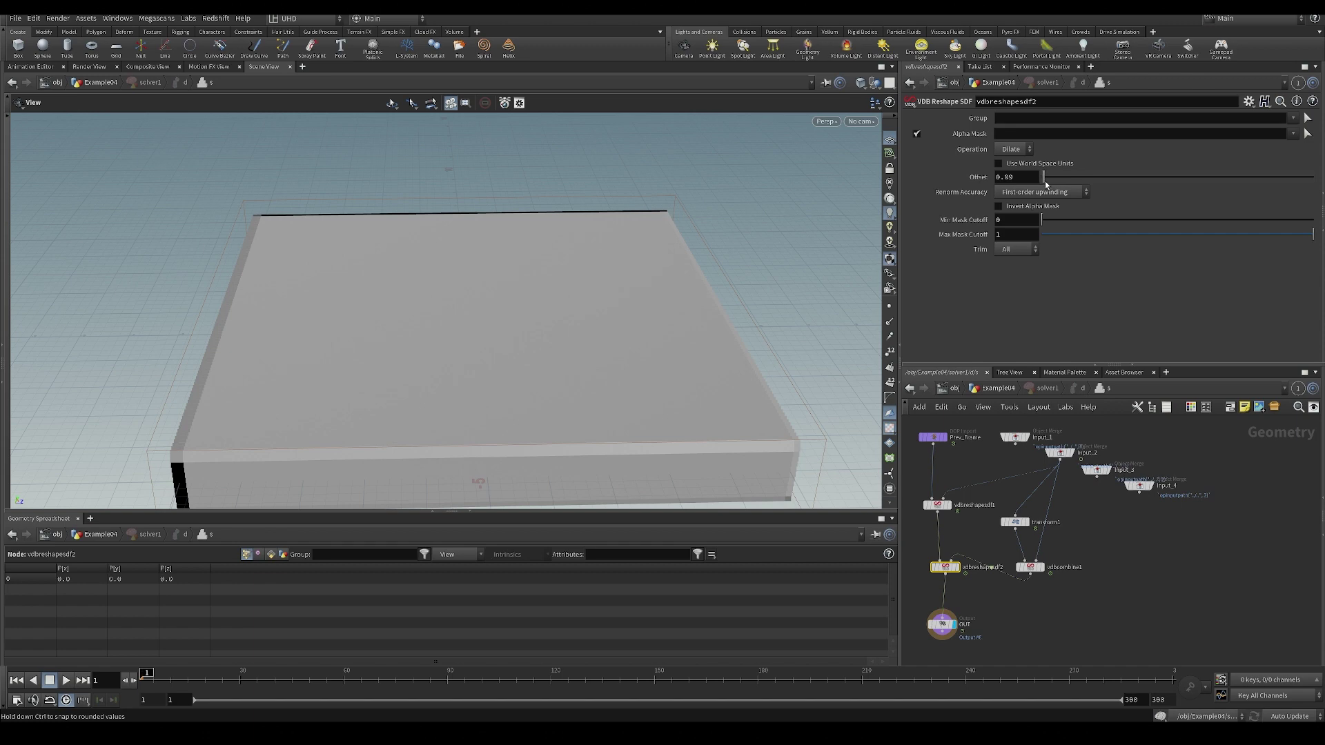
Return to the Example04 network and play the simulation to examine the carved trail up close.
{"action": "middle_click_drag", "start_coordinate": [1120, 573], "coordinate": [1140, 519]}
{"action": "key", "text": "u"}
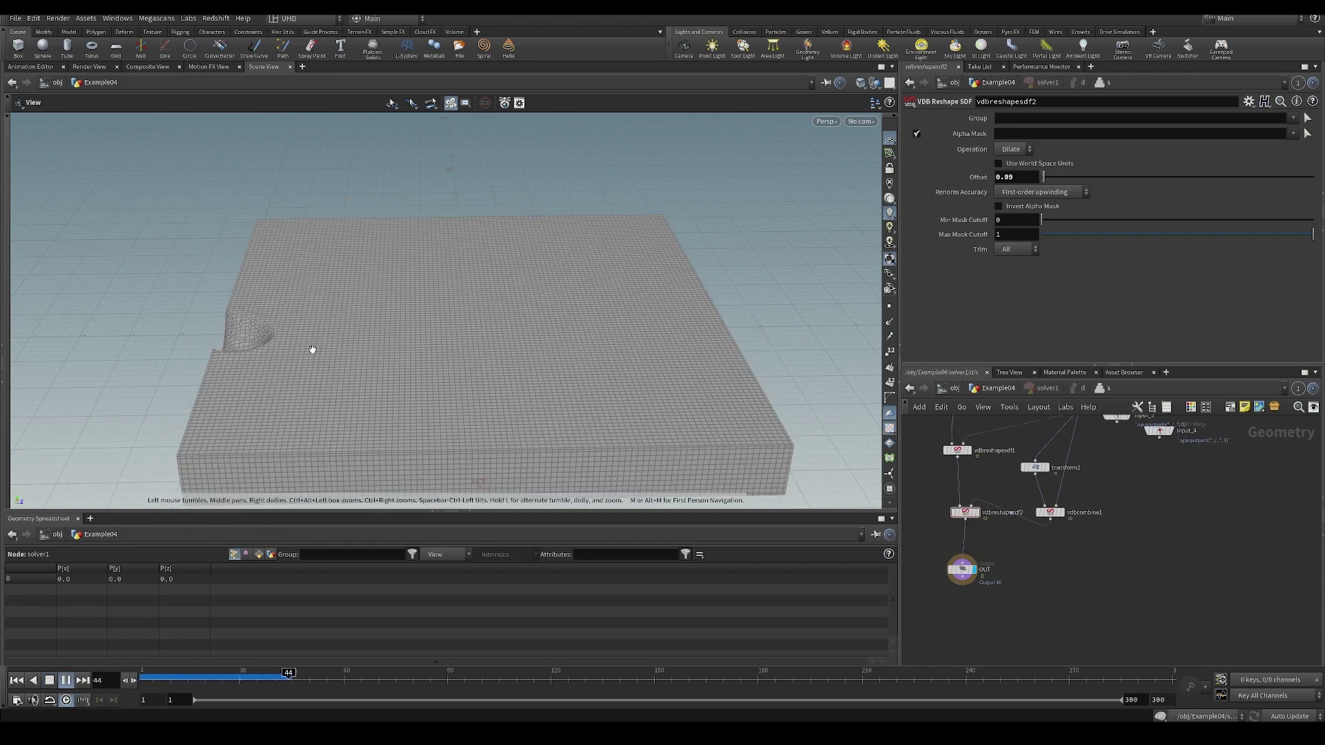
{"action": "left_click_drag", "start_coordinate": [310, 350], "coordinate": [334, 325]}
{"action": "right_click_drag", "start_coordinate": [334, 325], "coordinate": [309, 342]}
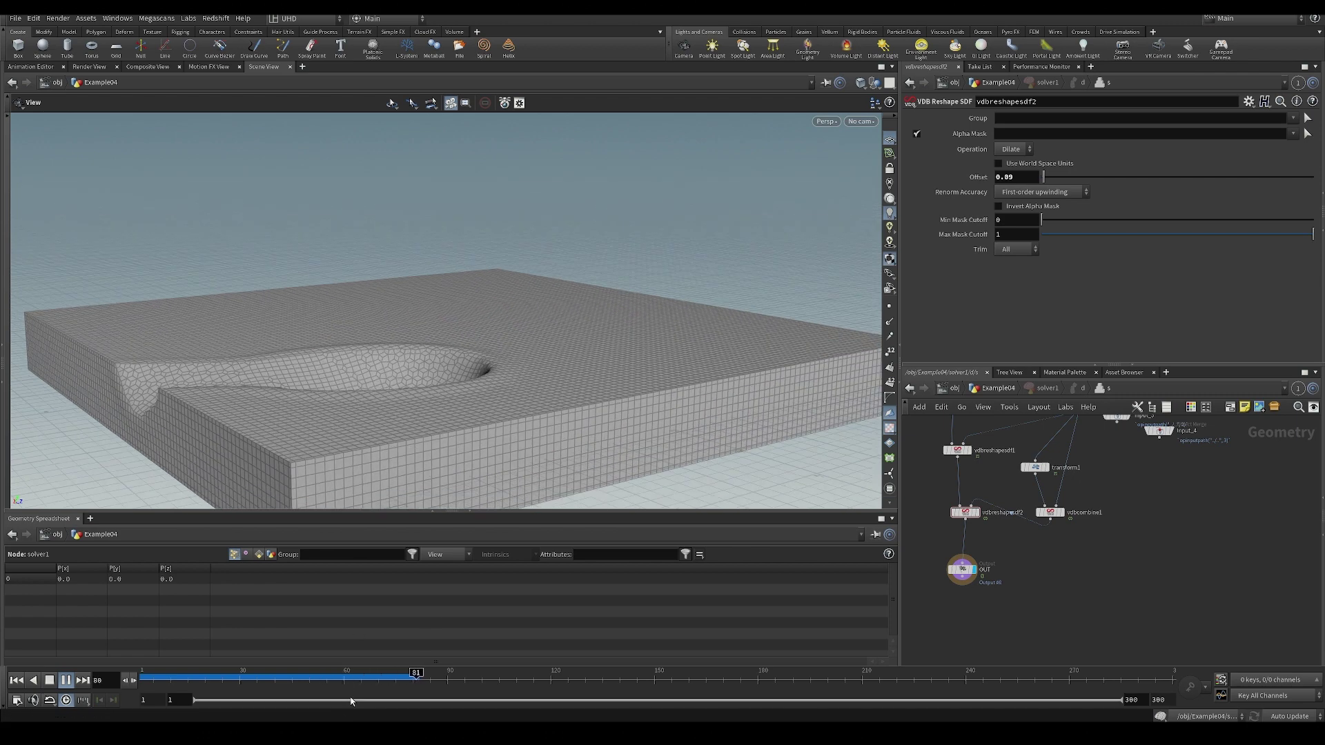
Set the Offset of vdbreshapesdf2 to 0.2 and replay the simulation from frame 1 to inspect the trail's edge.
{"action": "left_click_drag", "start_coordinate": [360, 678], "coordinate": [367, 677]}
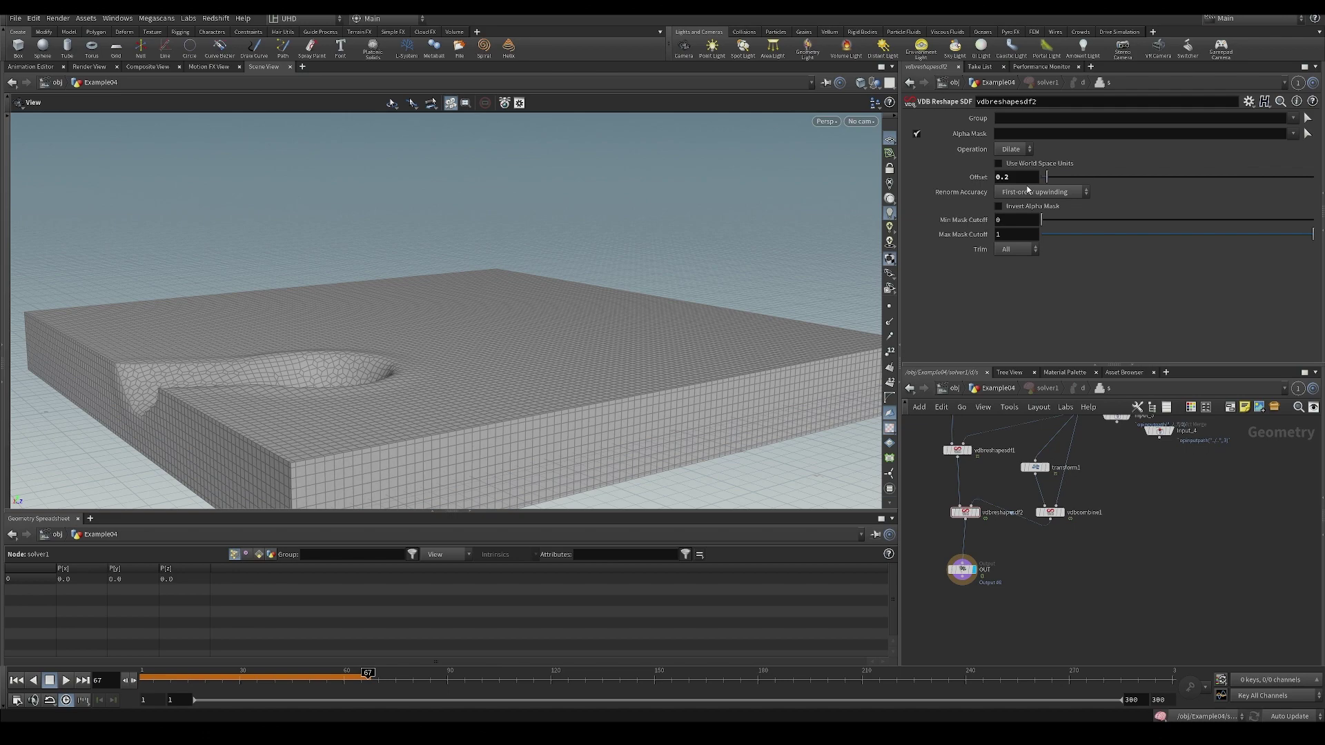
{"action": "key", "text": "ctrl+Up"}
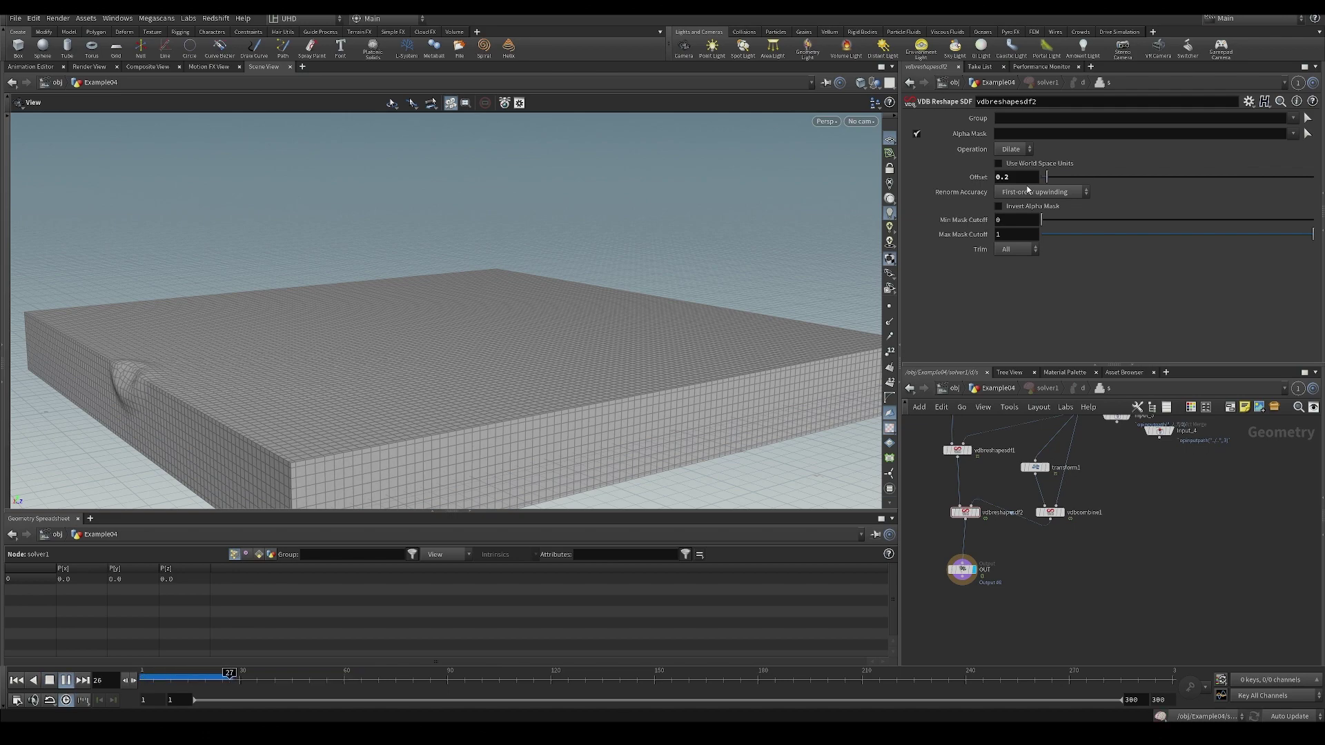
{"action": "key", "text": "Up"}
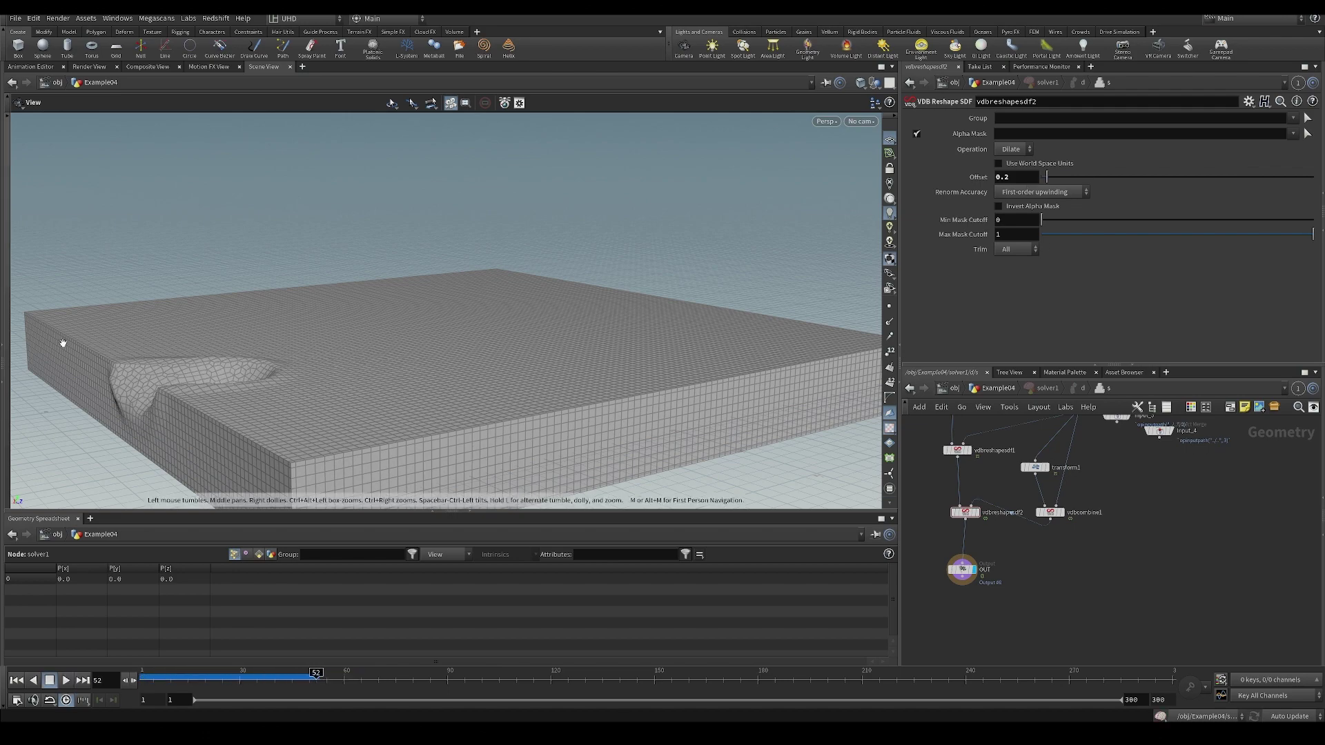
{"action": "left_click_drag", "start_coordinate": [62, 343], "coordinate": [662, 453]}
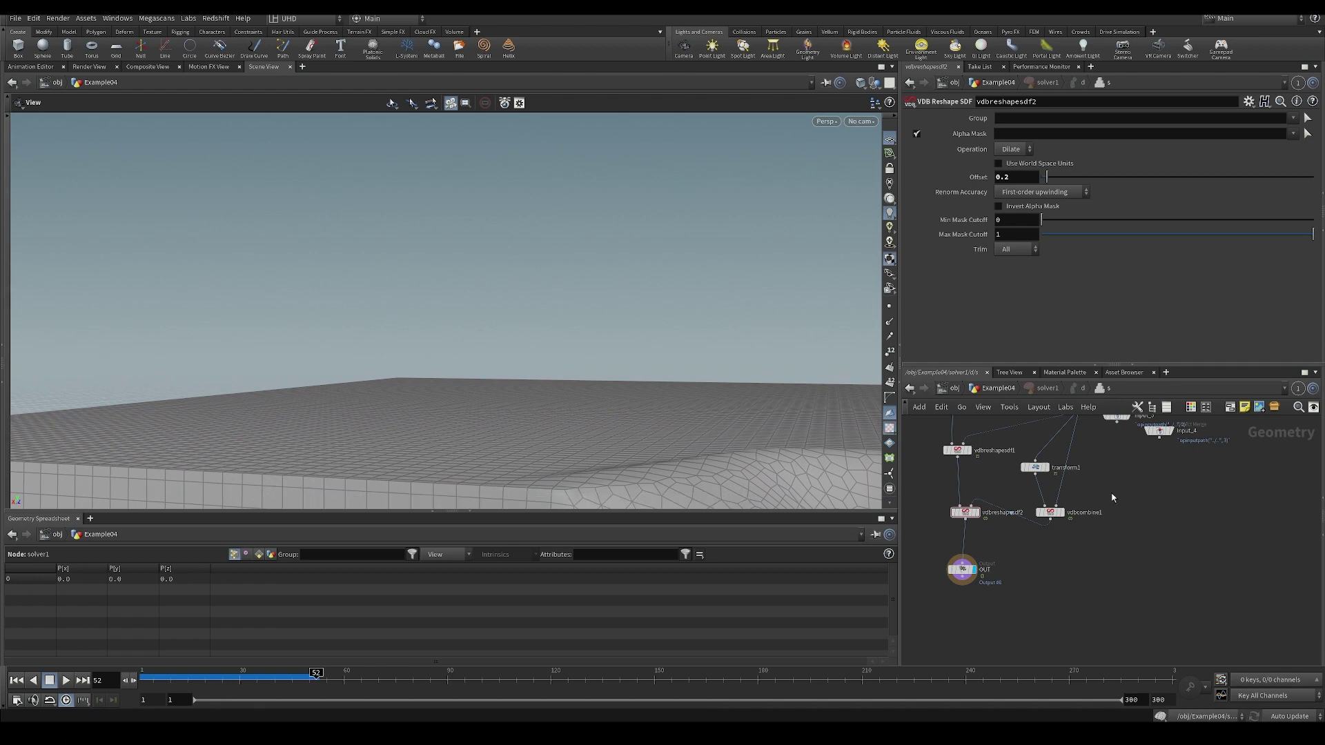
Inspect the solver's mask volumes by displaying transform1 and vdbcombine1 in turn.
{"action": "scroll", "coordinate": [1113, 498], "scroll_direction": "up", "scroll_amount": 2}
{"action": "left_click", "coordinate": [1039, 479]}
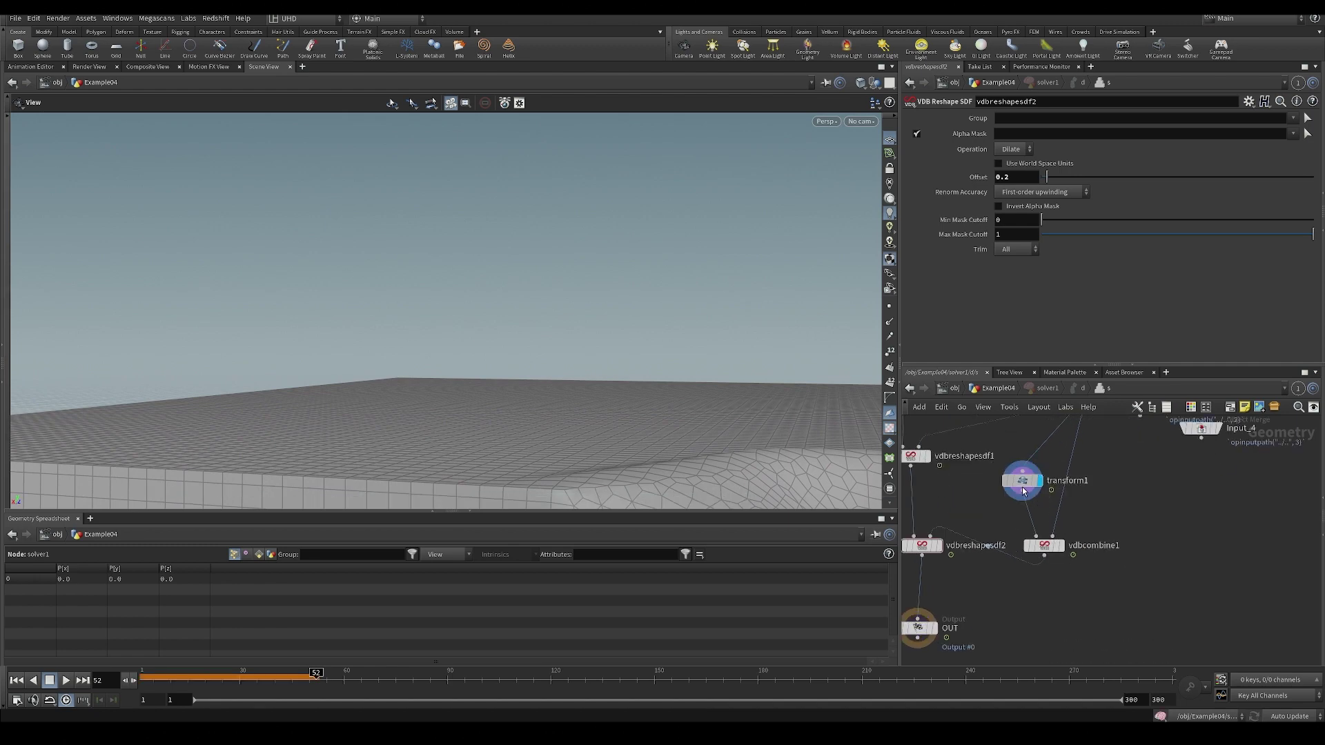
{"action": "left_click_drag", "start_coordinate": [664, 401], "coordinate": [711, 397]}
{"action": "middle_click_drag", "start_coordinate": [1129, 510], "coordinate": [1066, 591]}
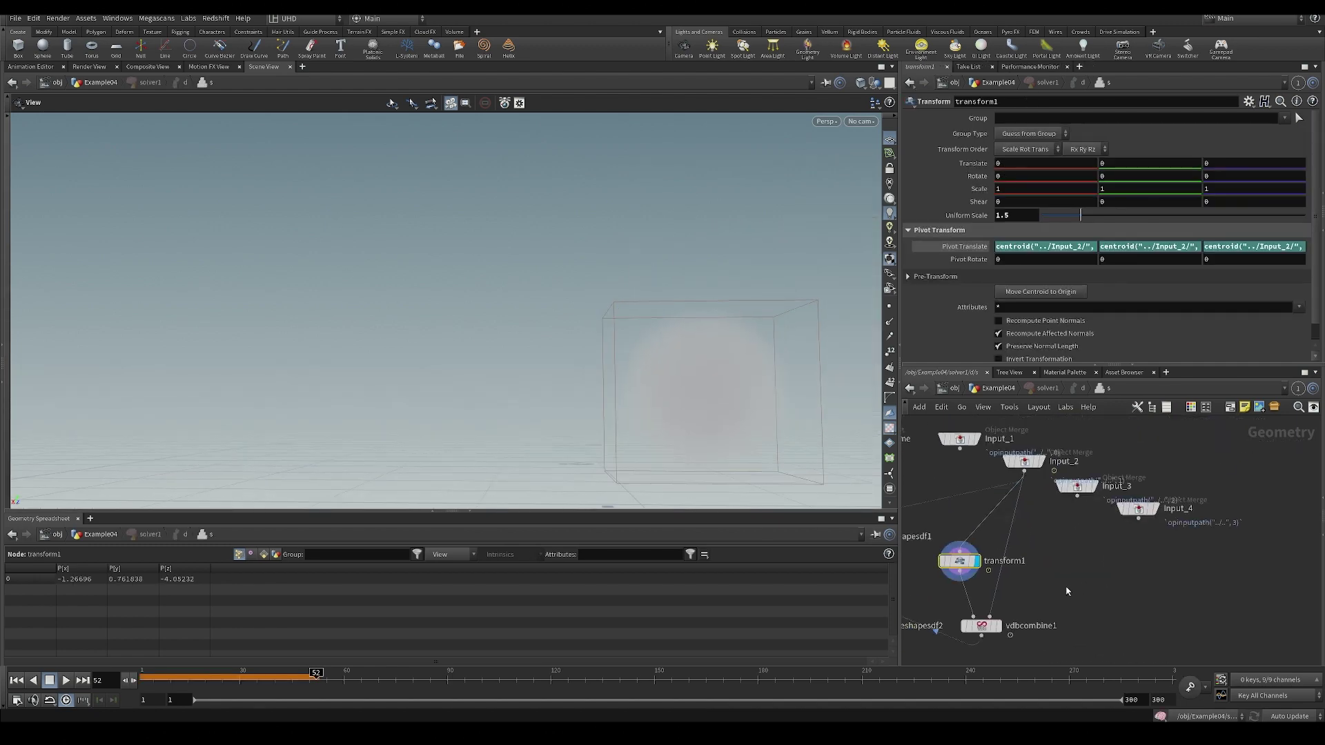
{"action": "mouse_move", "coordinate": [980, 632]}
{"action": "left_click", "coordinate": [1007, 607]}
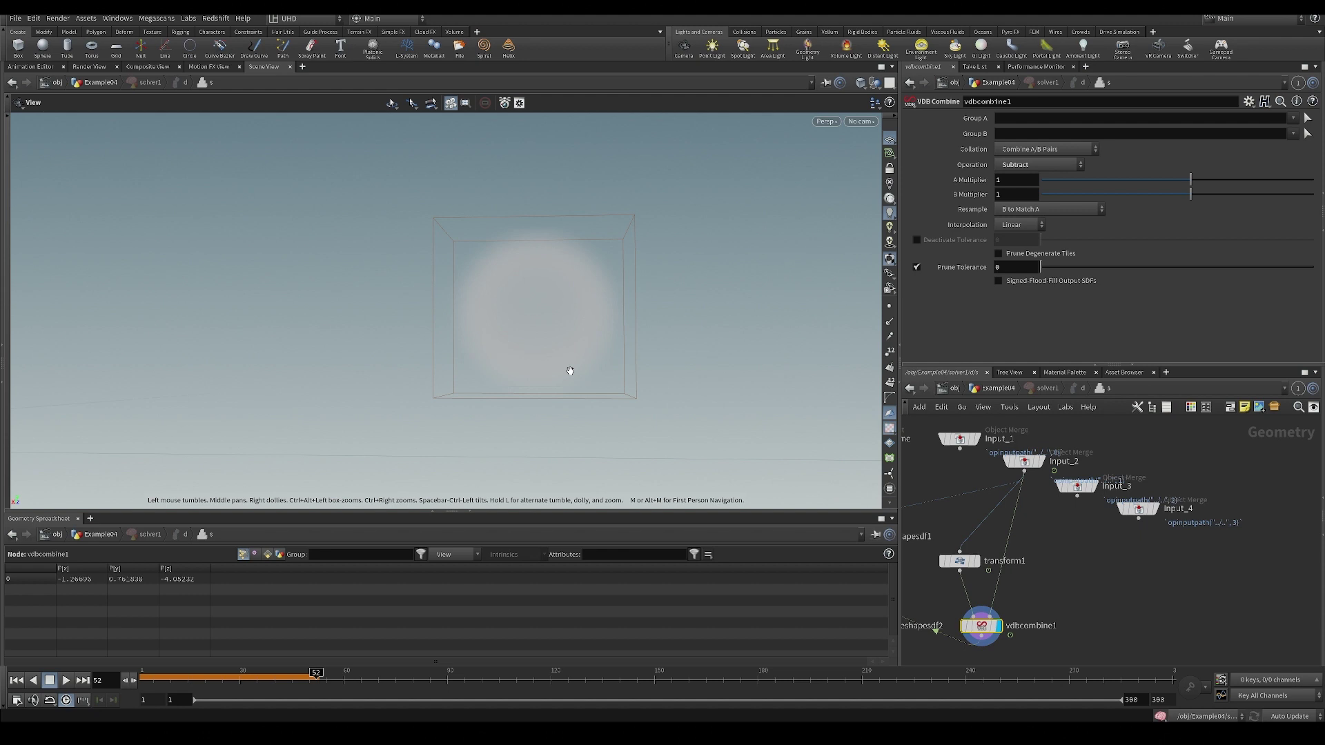
Display vdbreshapesdf2 and examine the dilated rim around the carved trail from several angles.
{"action": "middle_click_drag", "start_coordinate": [990, 583], "coordinate": [1093, 482]}
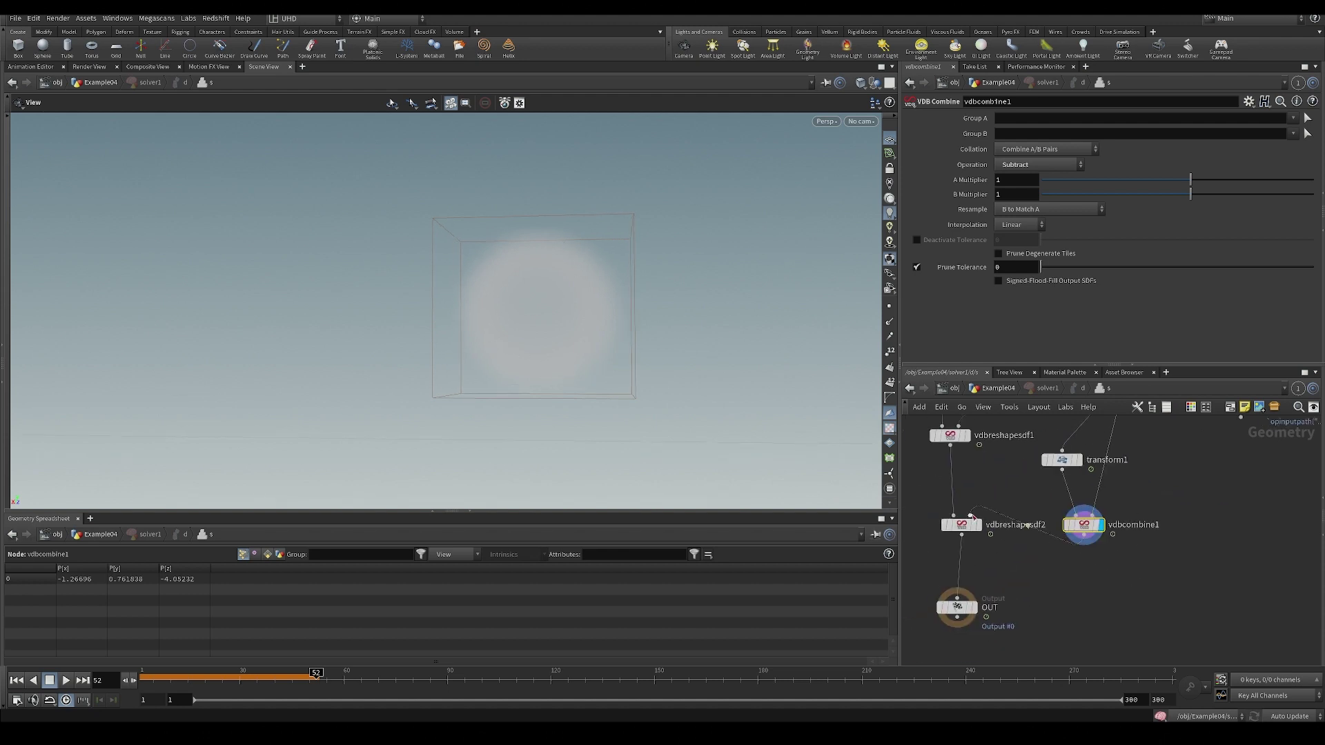
{"action": "left_click", "coordinate": [982, 506]}
{"action": "left_click", "coordinate": [973, 523]}
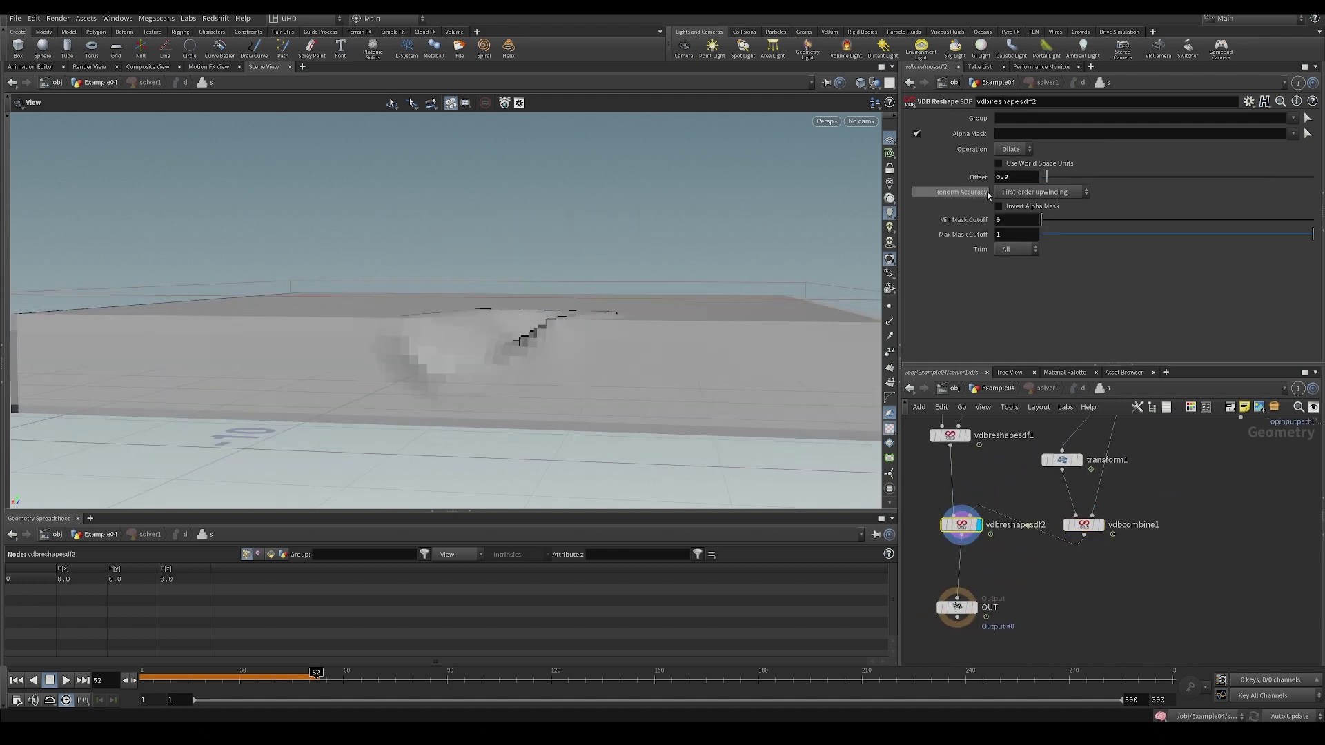
{"action": "left_click_drag", "start_coordinate": [588, 320], "coordinate": [625, 414]}
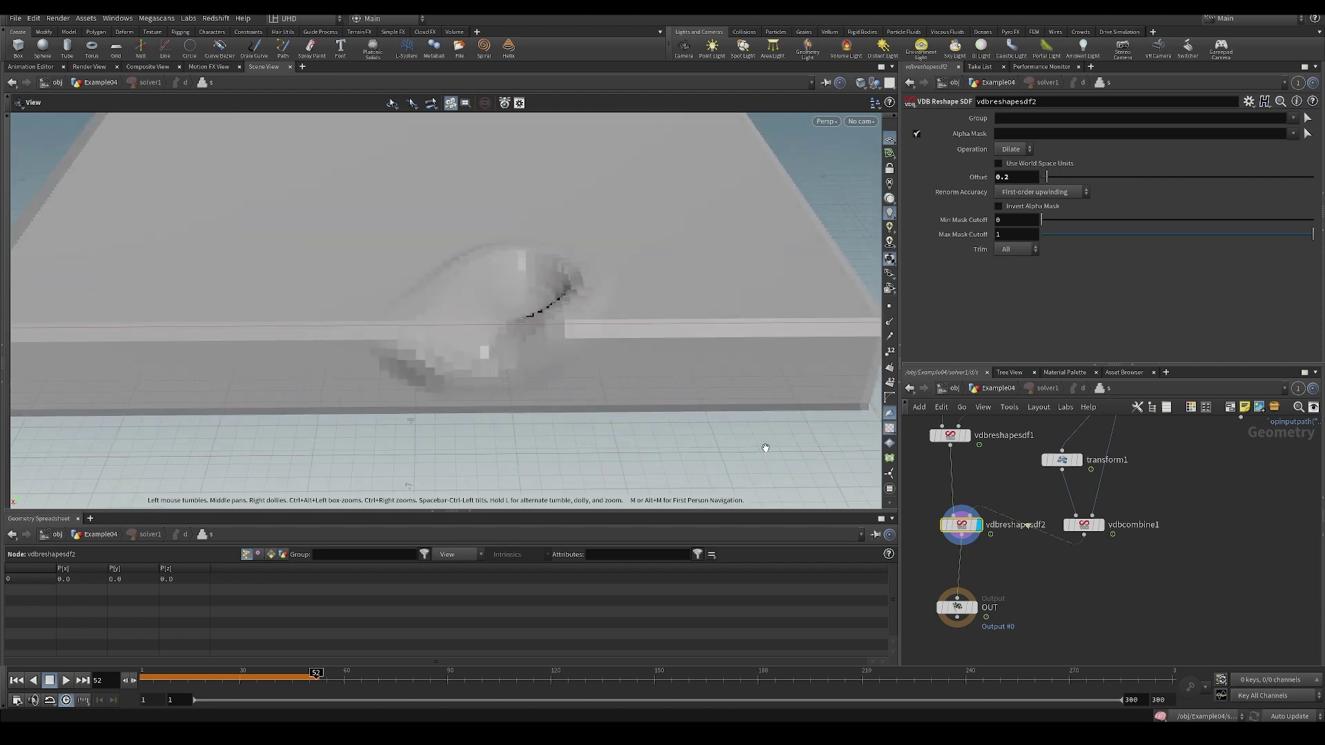
{"action": "left_click_drag", "start_coordinate": [683, 358], "coordinate": [684, 407]}
Display vdbcombine1 again and undo the duplication of that node.
{"action": "left_click", "coordinate": [1110, 510]}
{"action": "left_click_drag", "start_coordinate": [1083, 524], "coordinate": [1075, 507], "text": "alt"}
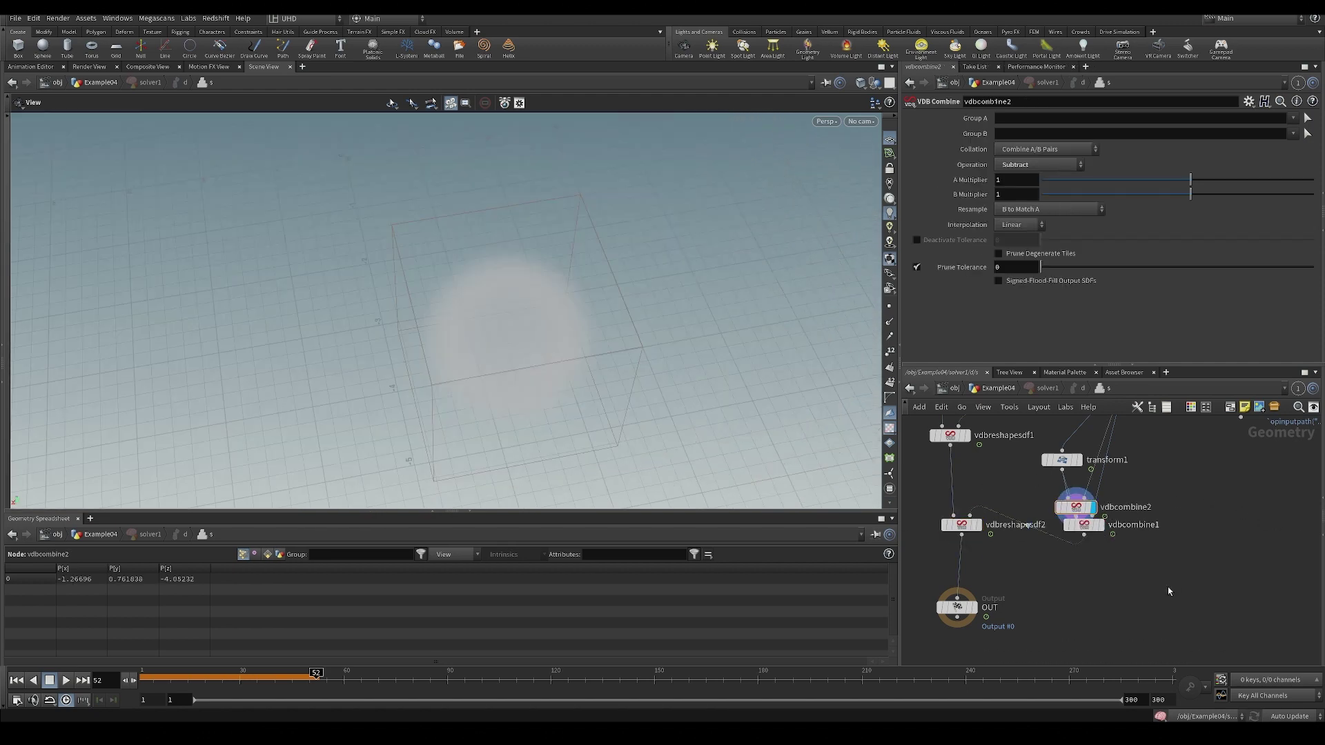
{"action": "key", "text": "ctrl+z"}
Add a Volume Slice node and place it below vdbcombine1.
{"action": "key", "text": "Tab"}
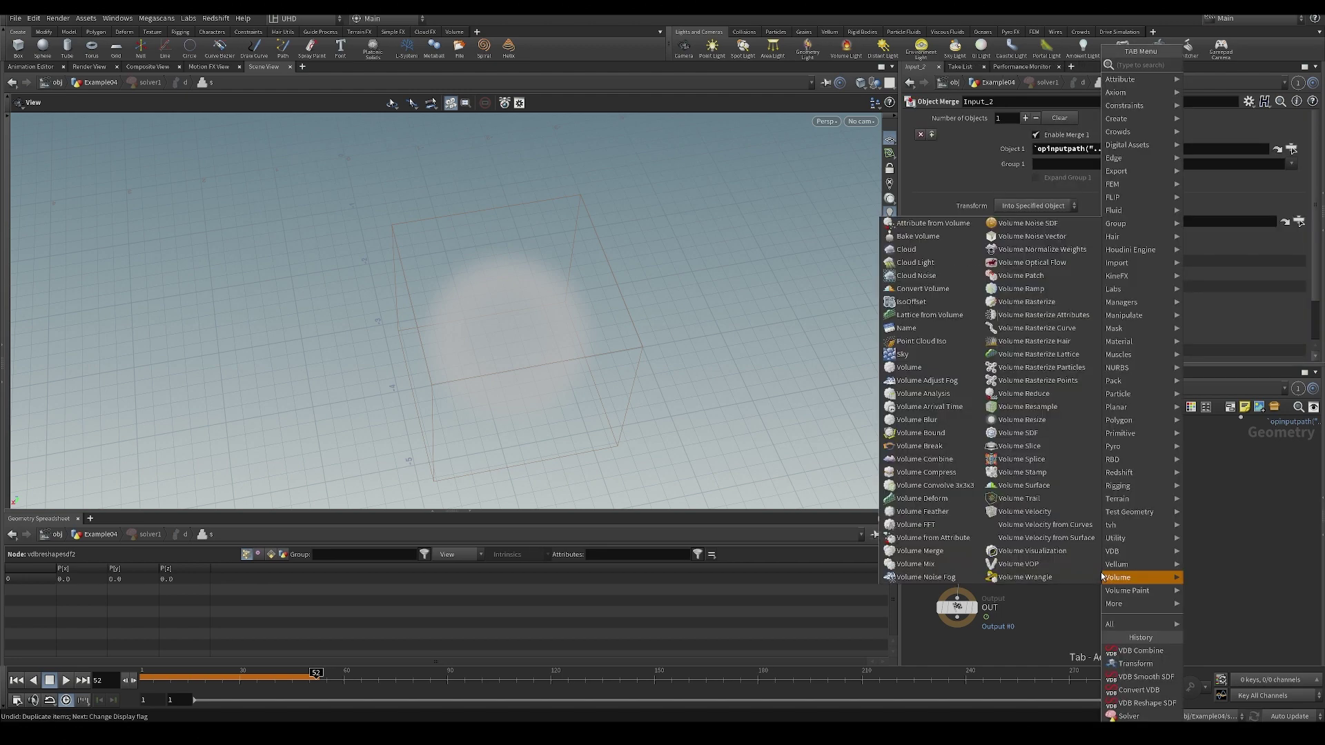
{"action": "type", "text": "vsli"}
{"action": "key", "text": "Return"}
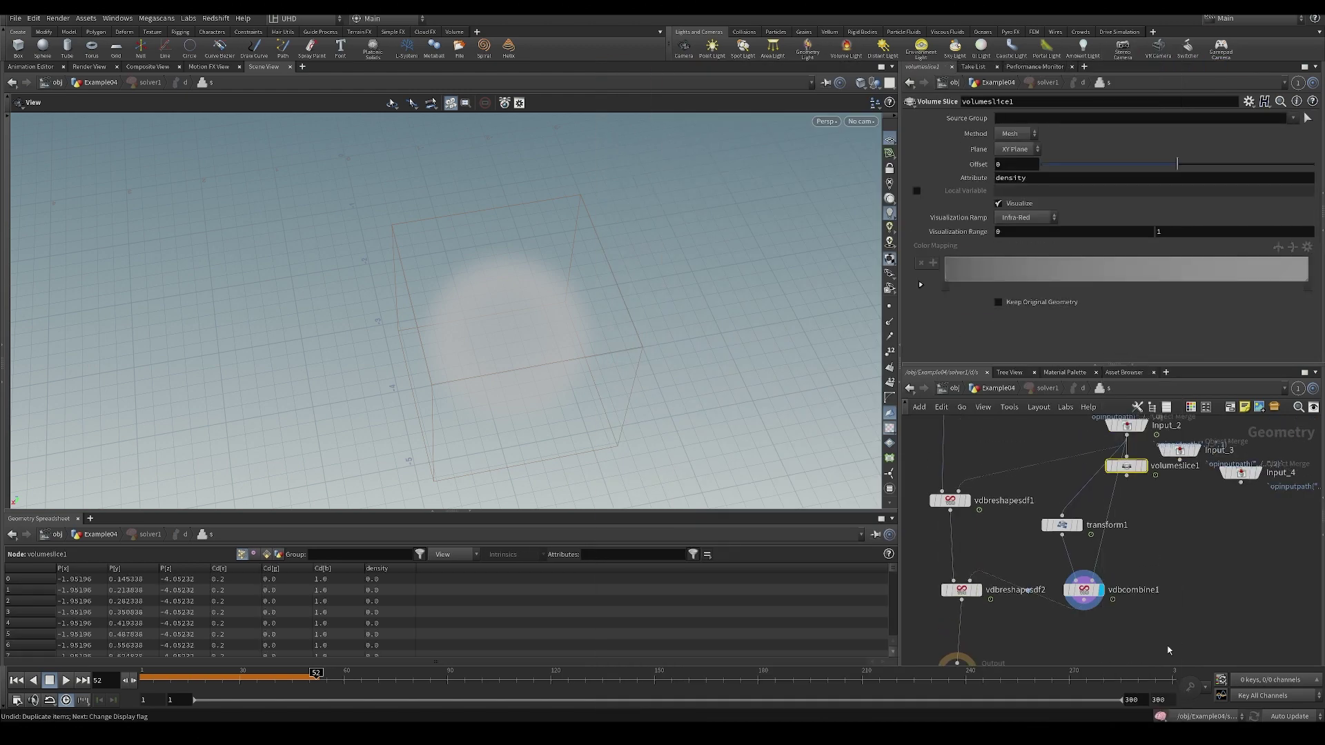
{"action": "left_click_drag", "start_coordinate": [1126, 467], "coordinate": [1130, 633]}
{"action": "middle_click_drag", "start_coordinate": [1038, 635], "coordinate": [1018, 491]}
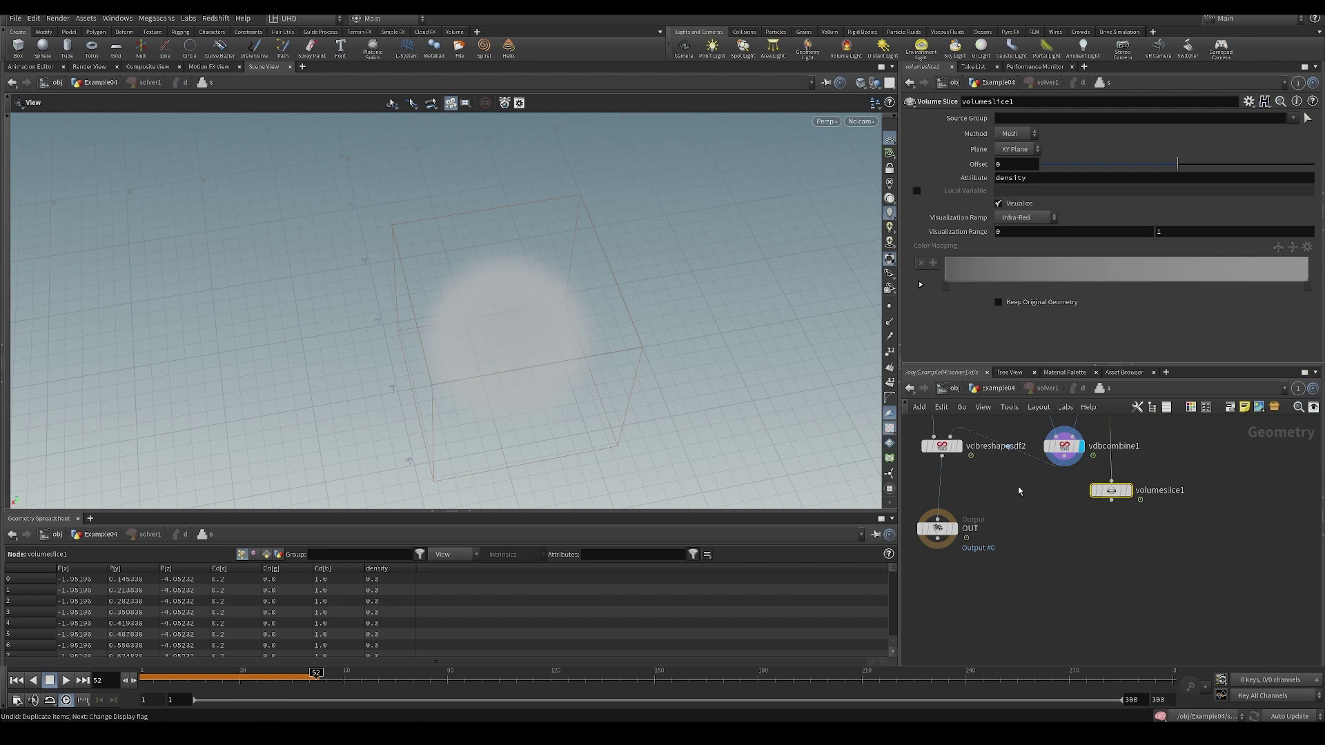
Feed vdbcombine1 into volumeslice1, display the slice, and set its Offset to 0.046 to view the ring mask.
{"action": "left_click", "coordinate": [1069, 459]}
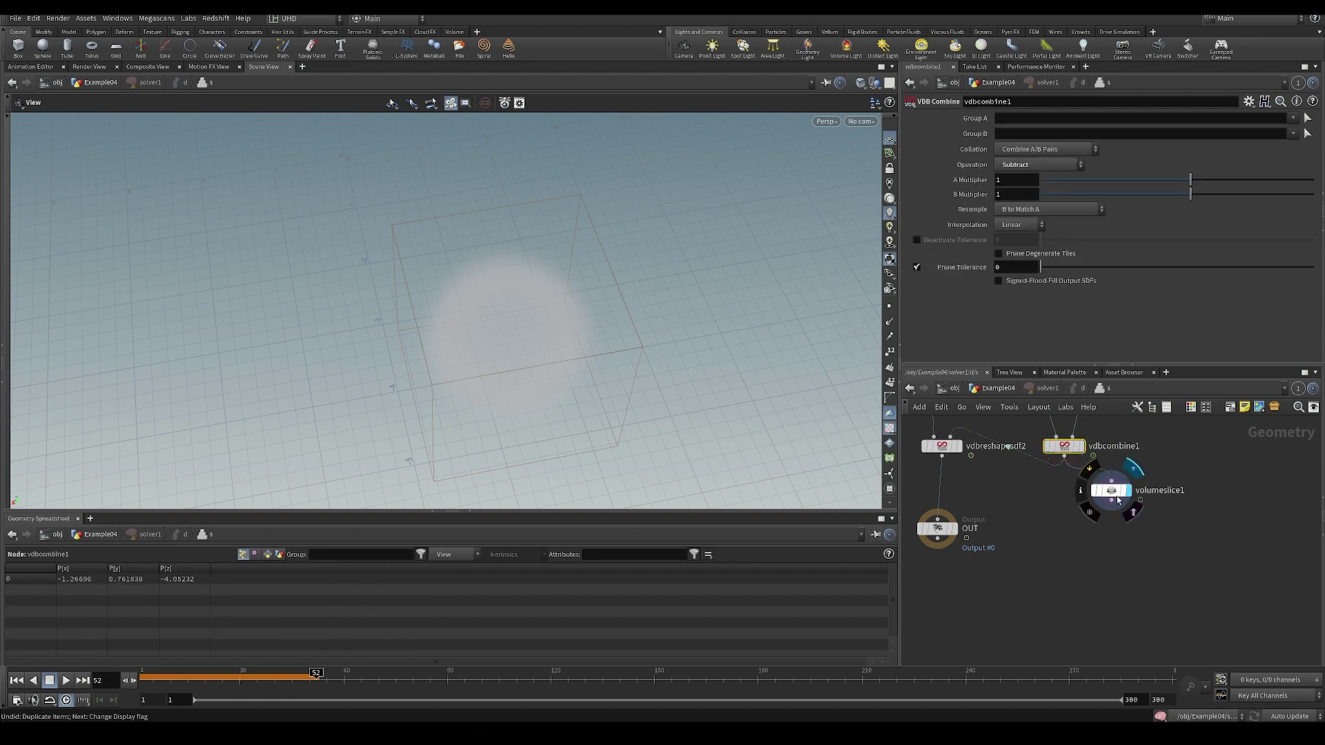
{"action": "left_click", "coordinate": [1118, 498]}
{"action": "mouse_move", "coordinate": [1173, 163]}
{"action": "left_mouse_down"}
{"action": "mouse_move", "coordinate": [1131, 164]}
{"action": "mouse_move", "coordinate": [1232, 164]}
{"action": "mouse_move", "coordinate": [1167, 164]}
{"action": "mouse_move", "coordinate": [1182, 164]}
{"action": "left_mouse_up"}
{"action": "middle_click_drag", "start_coordinate": [1027, 499], "coordinate": [1048, 570]}
{"action": "left_click_drag", "start_coordinate": [630, 346], "coordinate": [521, 340]}
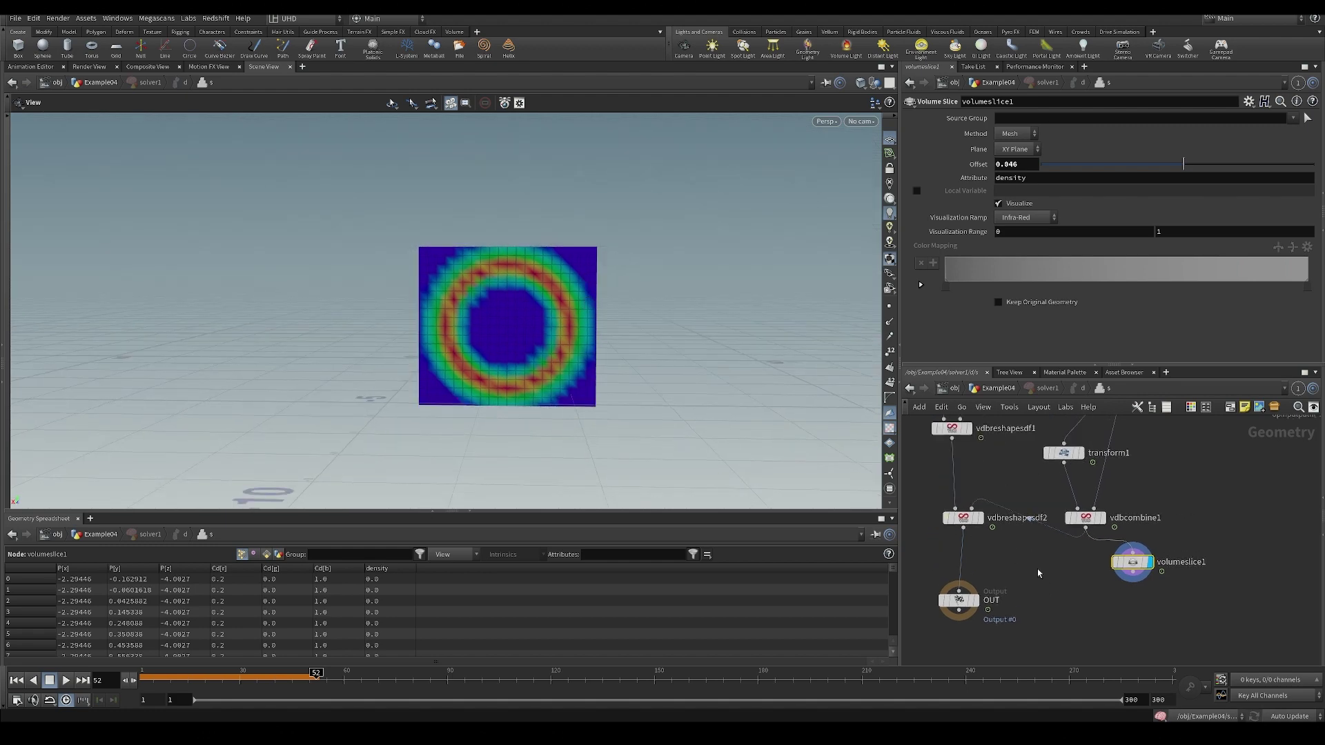
Display vdbreshapesdf2 and raise its dilation Offset to 1.94.
{"action": "left_click", "coordinate": [978, 521]}
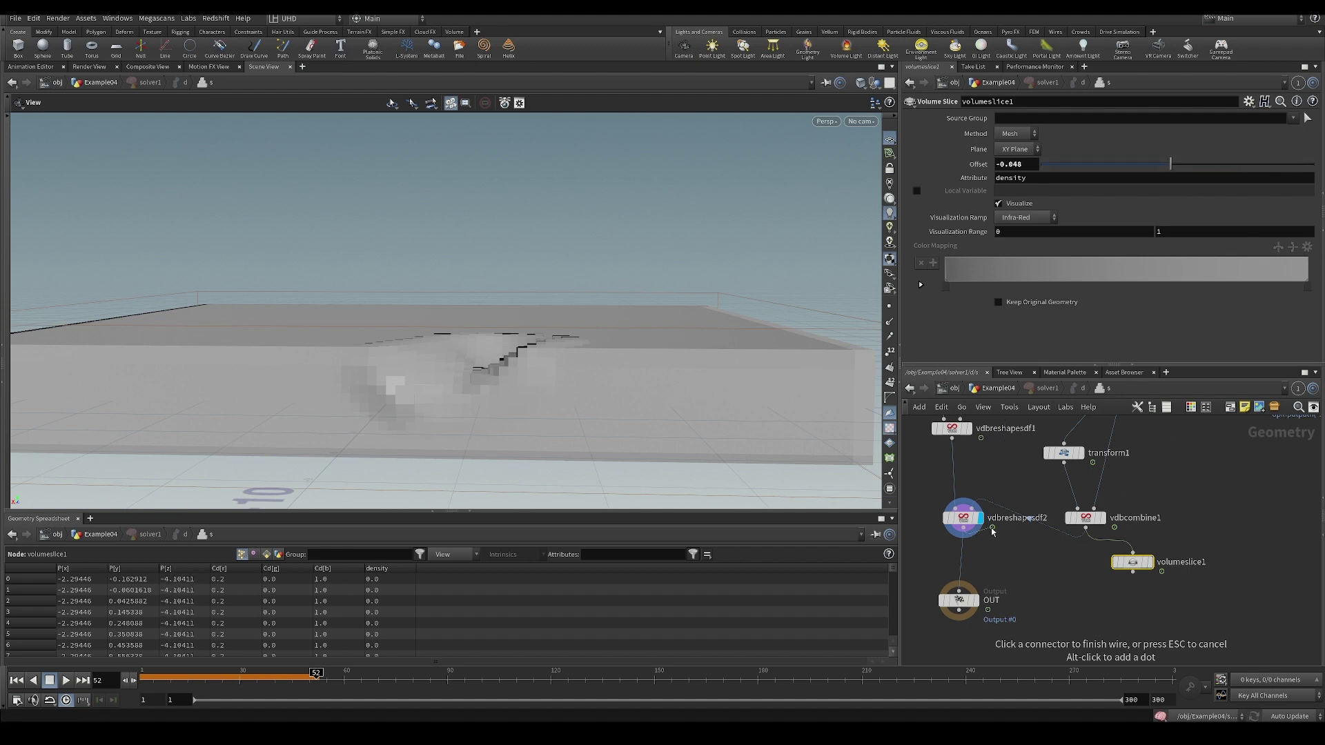
{"action": "left_click", "coordinate": [963, 518]}
{"action": "left_click_drag", "start_coordinate": [1056, 177], "coordinate": [1049, 209]}
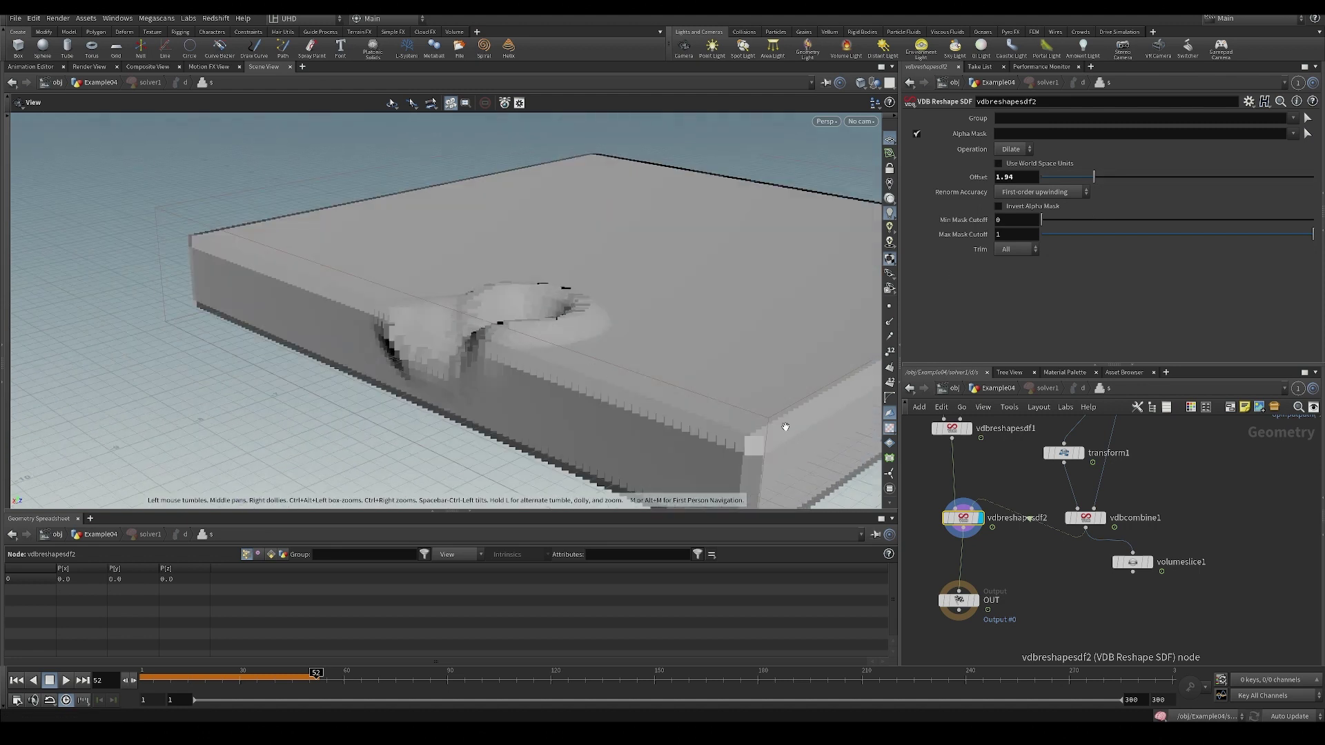
Play the simulation from frame 1, examine the dilated shape at the Example04 level, and rewind to frame 1.
{"action": "middle_click_drag", "start_coordinate": [1020, 599], "coordinate": [1013, 574]}
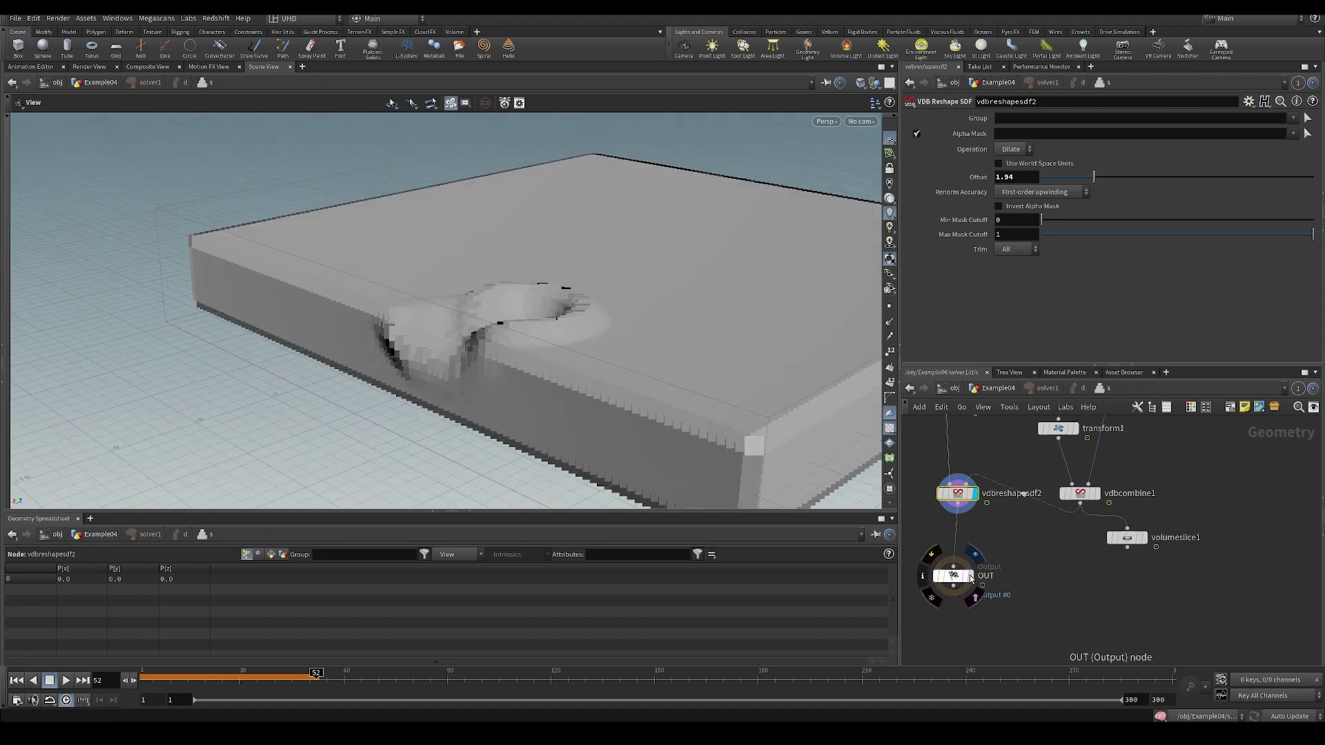
{"action": "left_click_drag", "start_coordinate": [201, 681], "coordinate": [101, 669]}
{"action": "key", "text": "Up"}
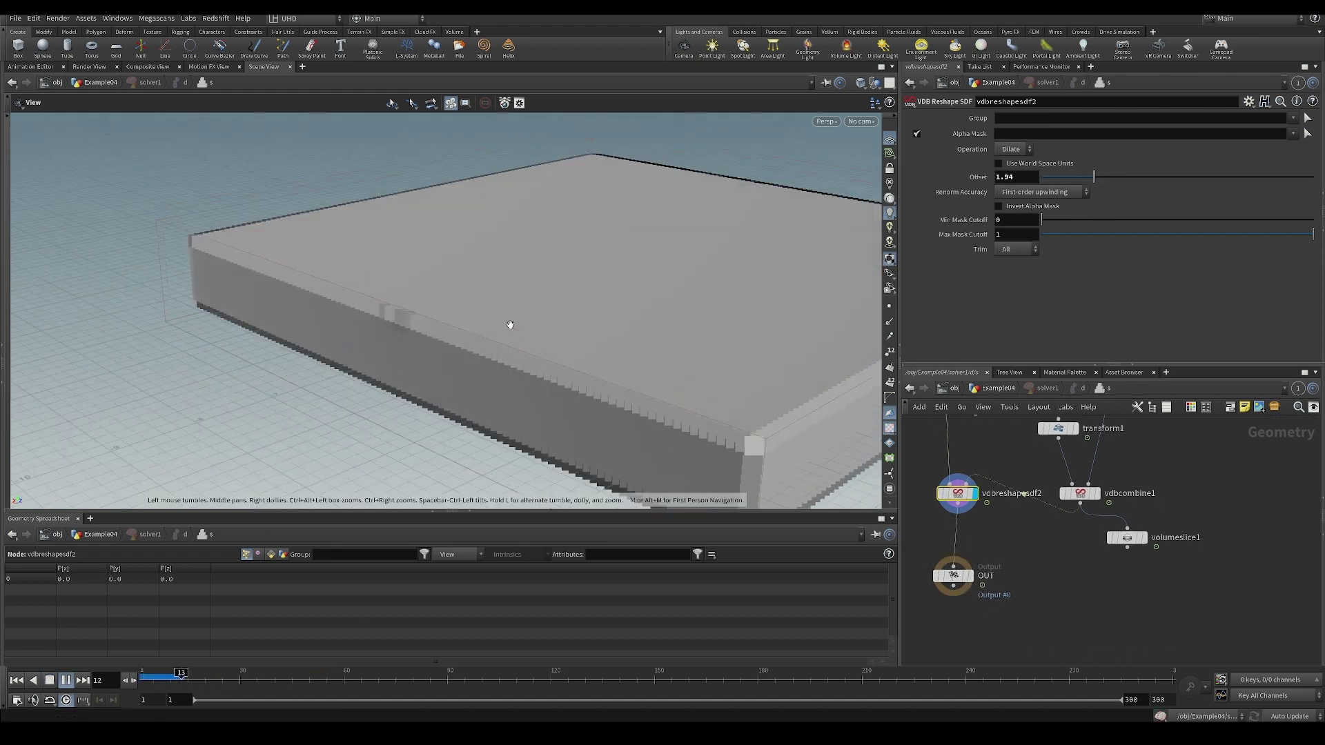
{"action": "left_click_drag", "start_coordinate": [494, 299], "coordinate": [541, 272]}
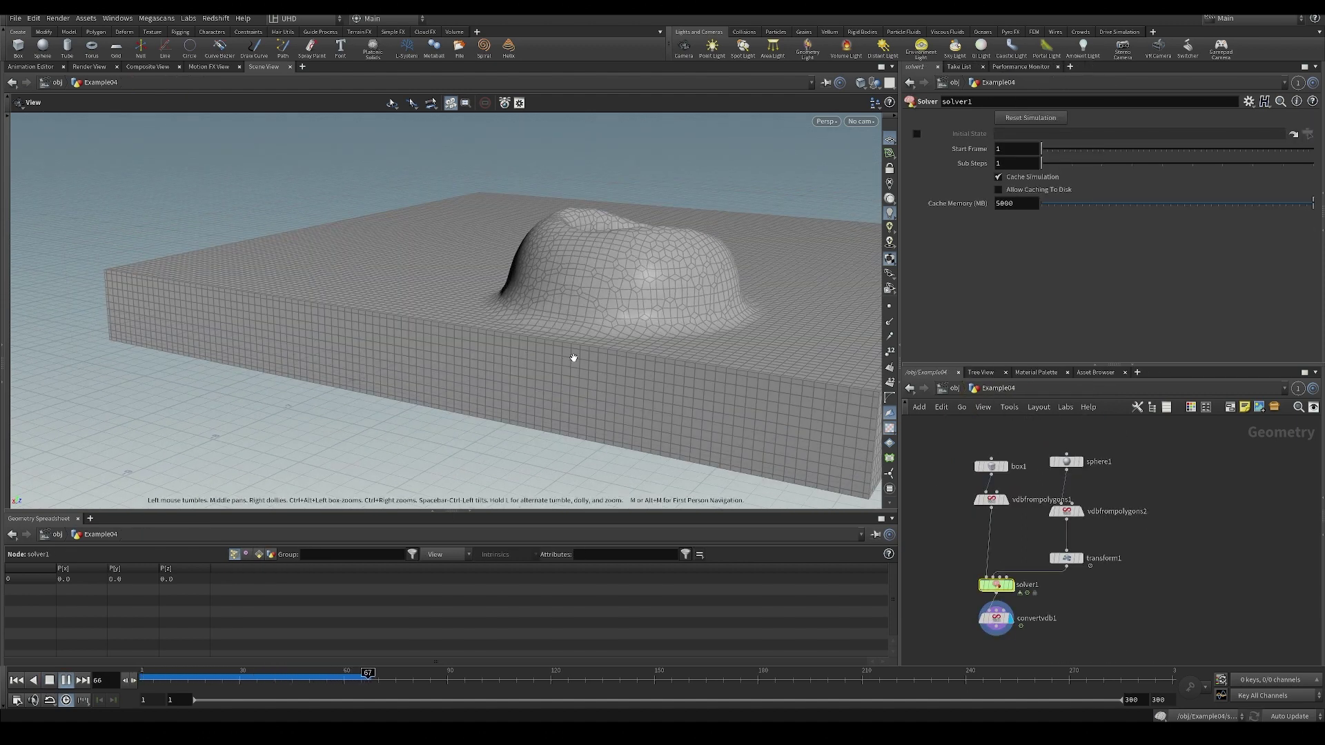
{"action": "left_click_drag", "start_coordinate": [577, 361], "coordinate": [660, 360]}
{"action": "key", "text": "ctrl+Up"}
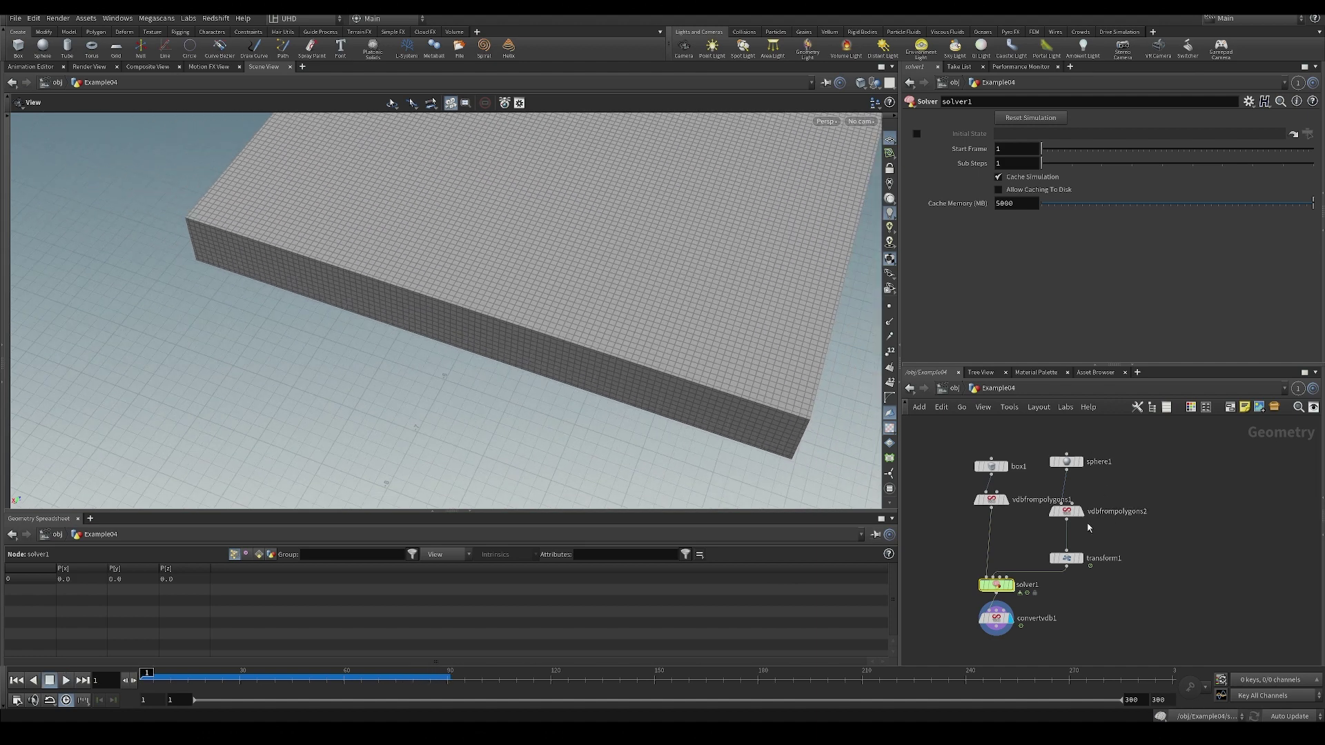
Lower the Offset of vdbreshapesdf2 inside solver1 to 0.14 and replay the simulation from the Example04 network.
{"action": "double_click", "coordinate": [996, 584]}
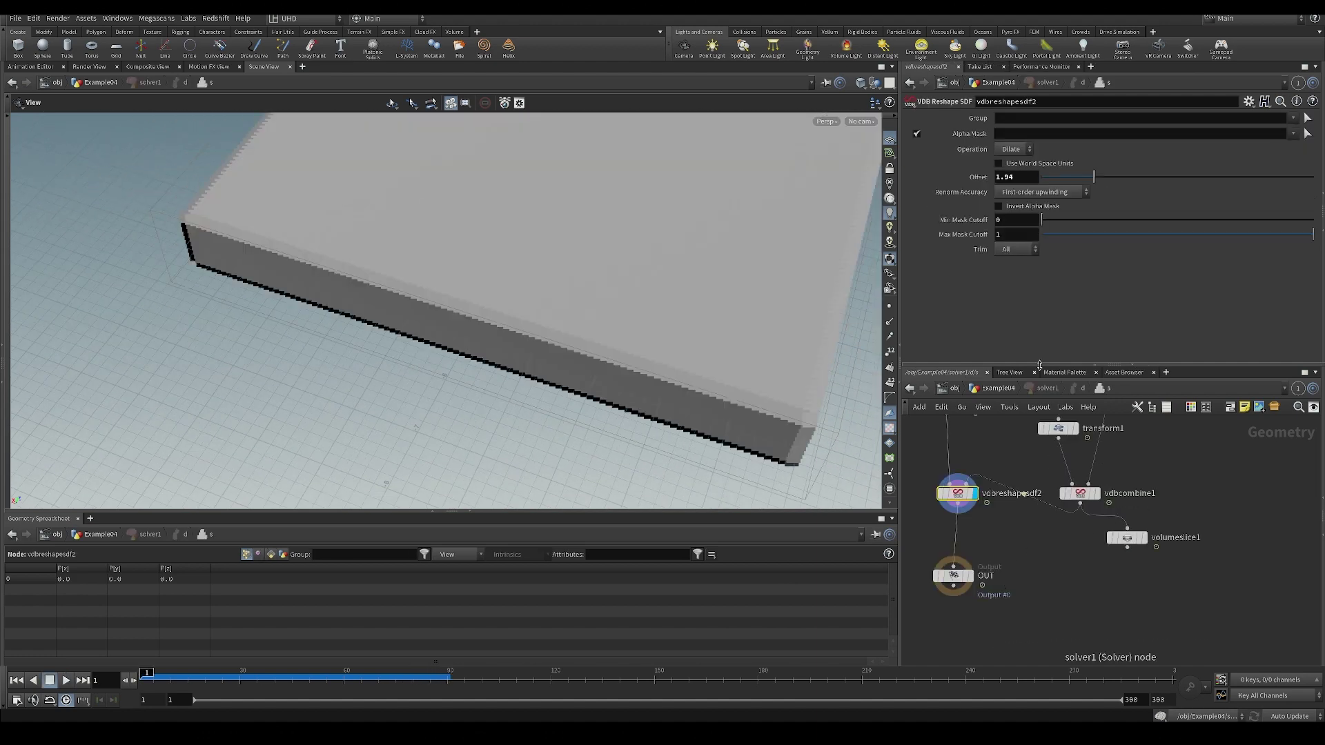
{"action": "left_click_drag", "start_coordinate": [1095, 173], "coordinate": [1065, 177]}
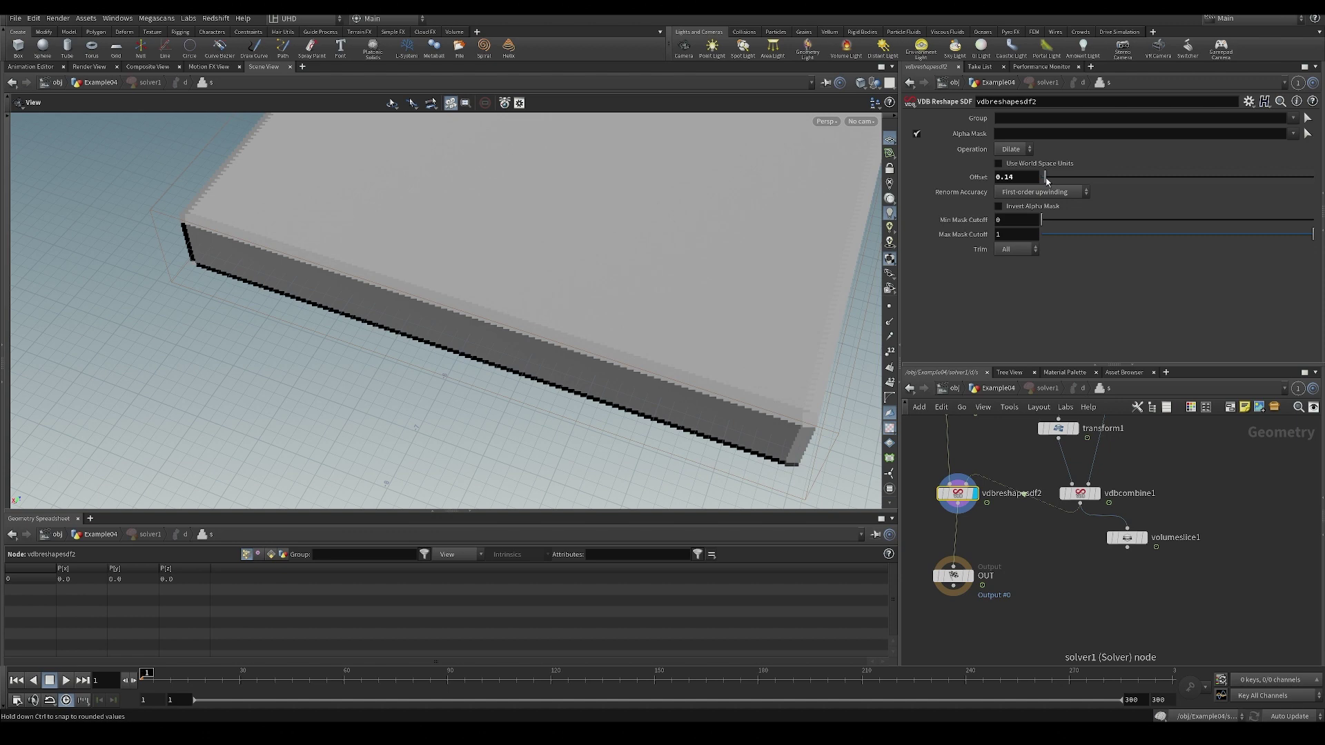
{"action": "left_click", "coordinate": [997, 388]}
{"action": "left_click_drag", "start_coordinate": [614, 214], "coordinate": [657, 205]}
{"action": "key", "text": "Up"}
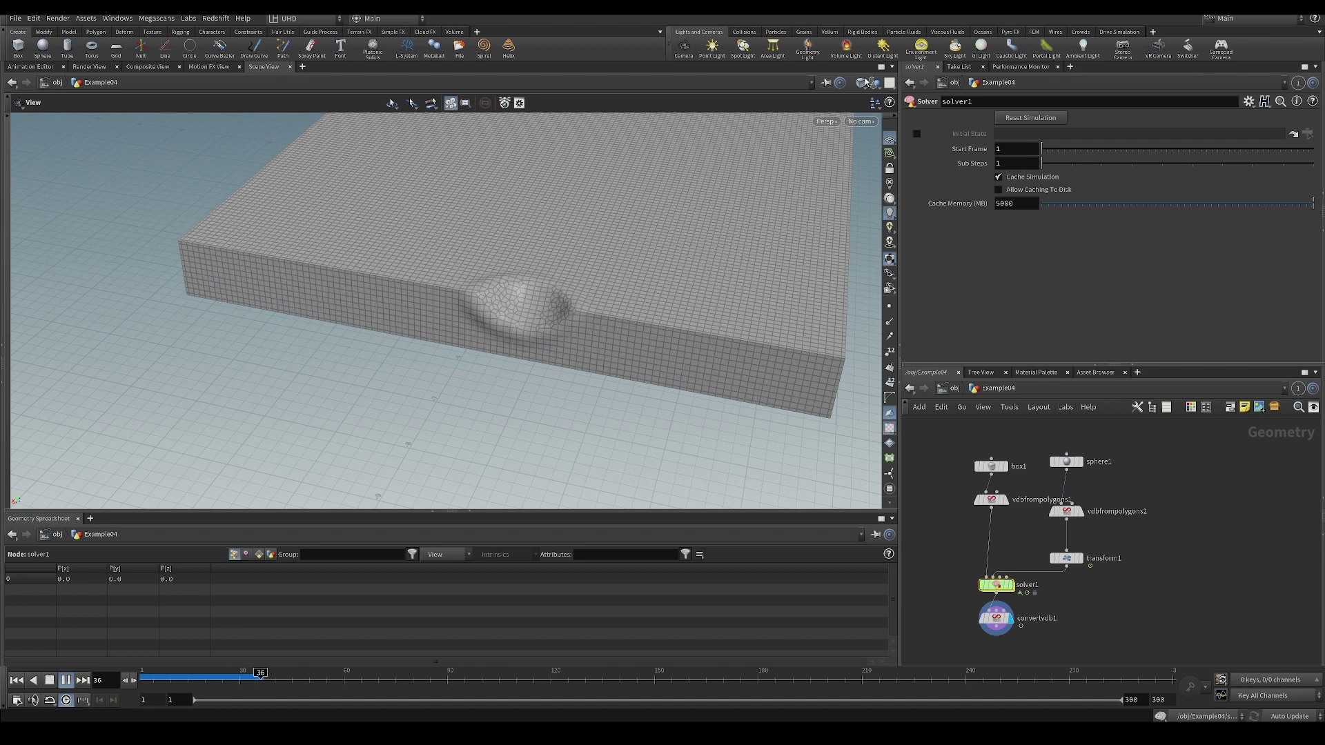
Switch the viewport to smooth shading without wireframe and review the trail through the cached frames.
{"action": "left_click", "coordinate": [863, 82]}
{"action": "left_click", "coordinate": [882, 201]}
{"action": "left_click_drag", "start_coordinate": [483, 274], "coordinate": [495, 288]}
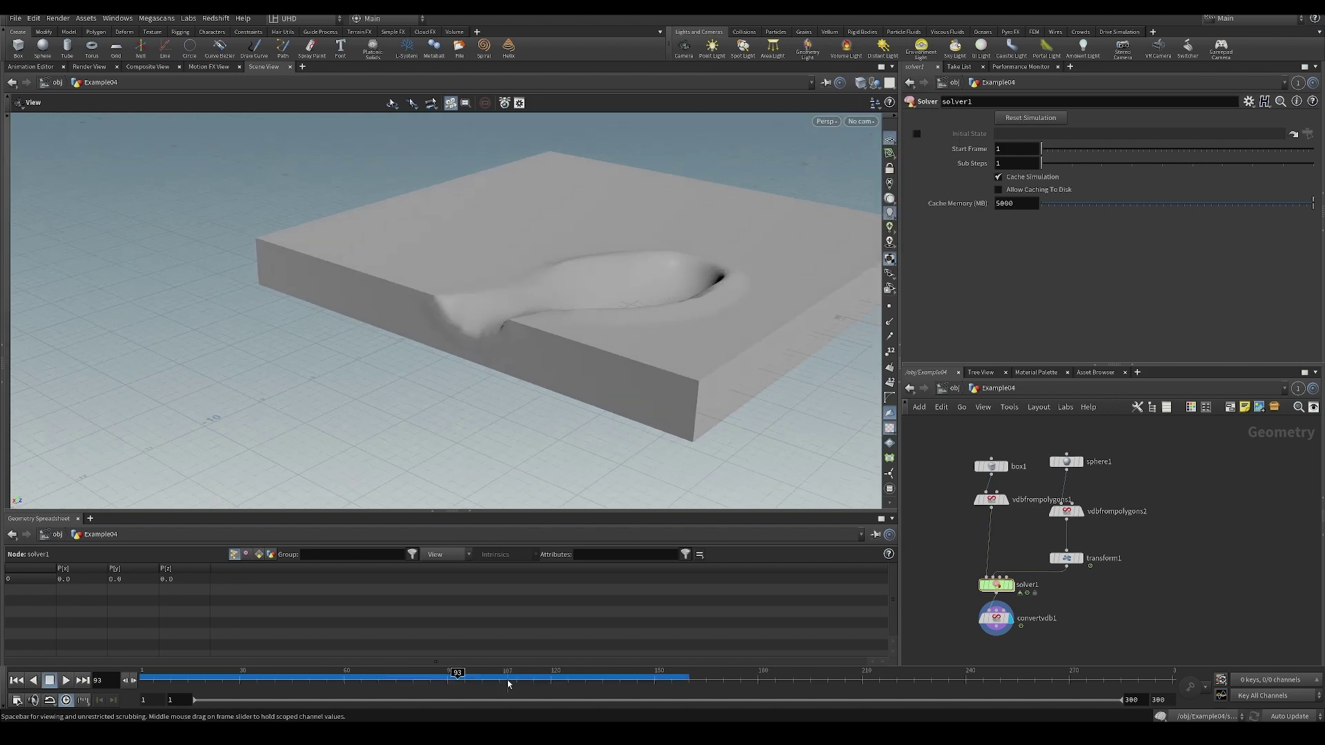
{"action": "key", "text": "Up"}
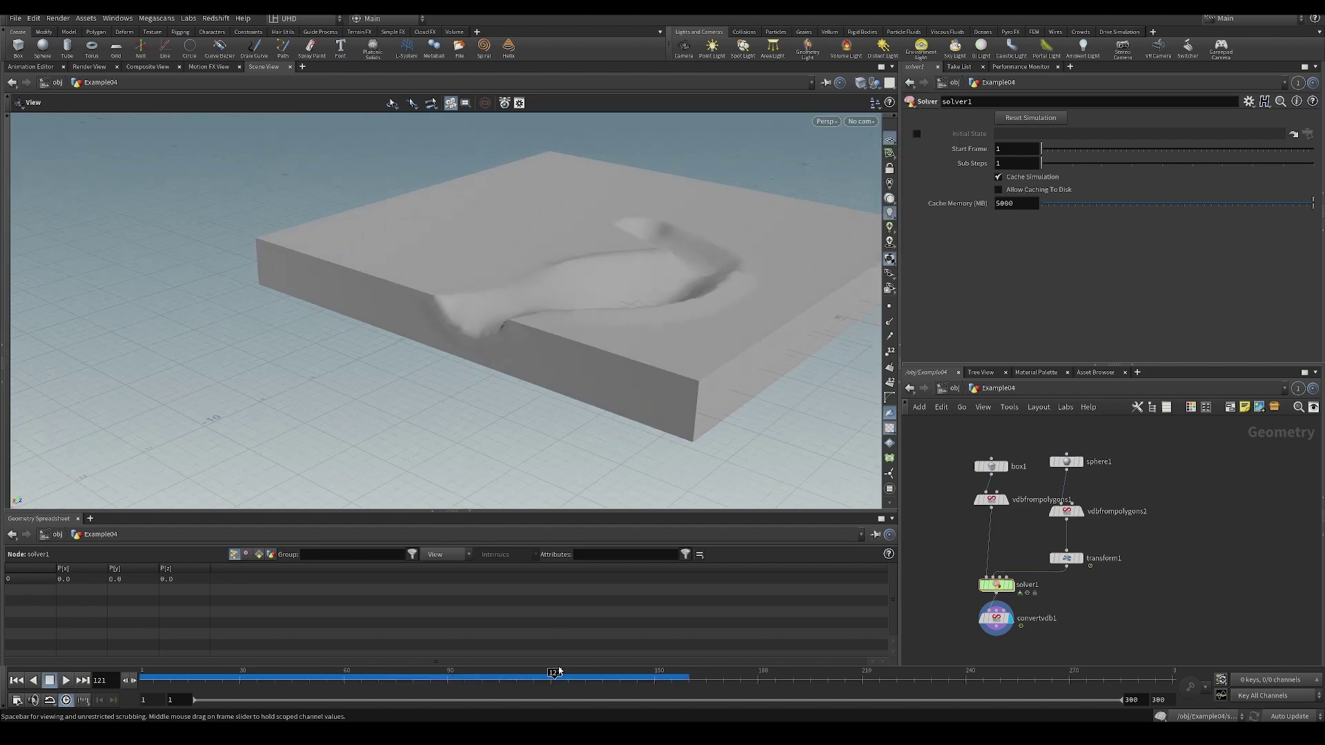
Add a Merge node below convertvdb1 in the Example04 network and connect convertvdb1 to it.
{"action": "left_click_drag", "start_coordinate": [677, 281], "coordinate": [728, 248]}
{"action": "key", "text": "Up"}
{"action": "middle_click", "coordinate": [1065, 511]}
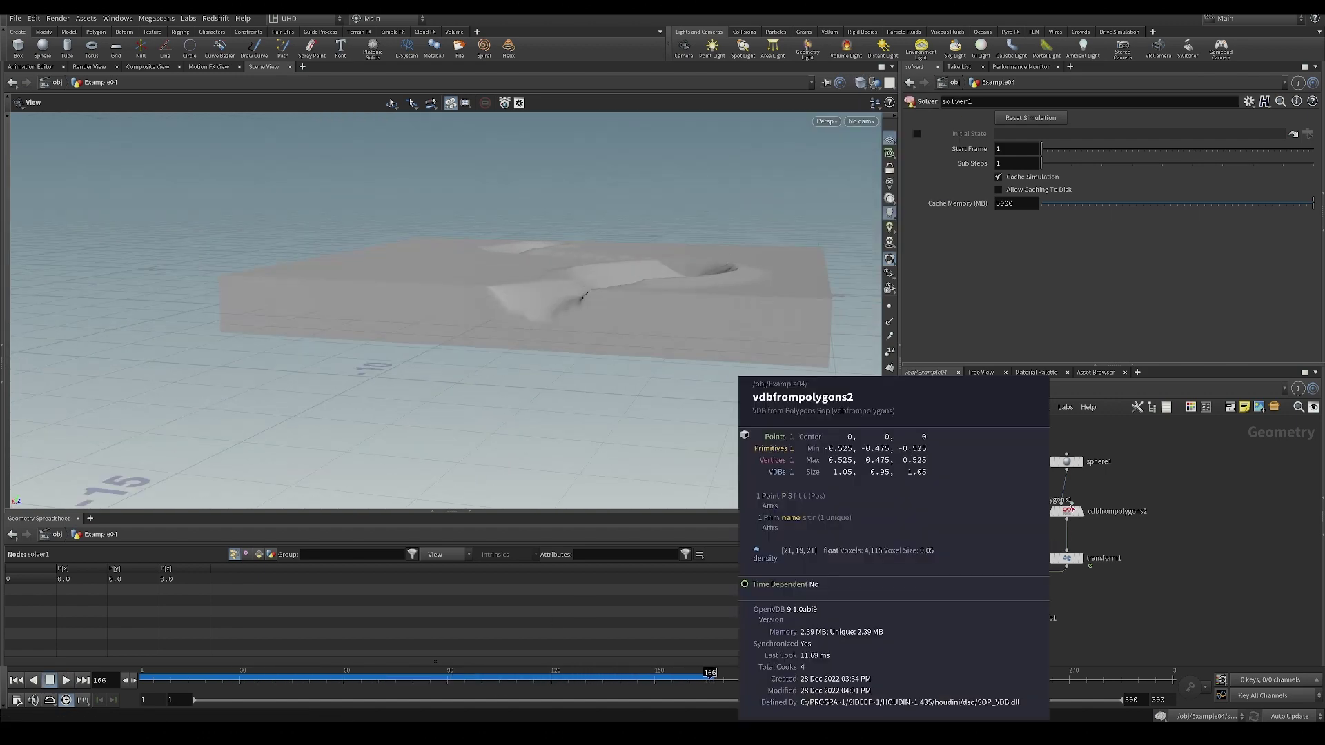
{"action": "middle_click_drag", "start_coordinate": [1103, 623], "coordinate": [1085, 482]}
{"action": "key", "text": "Tab"}
{"action": "type", "text": "merge"}
{"action": "key", "text": "Return"}
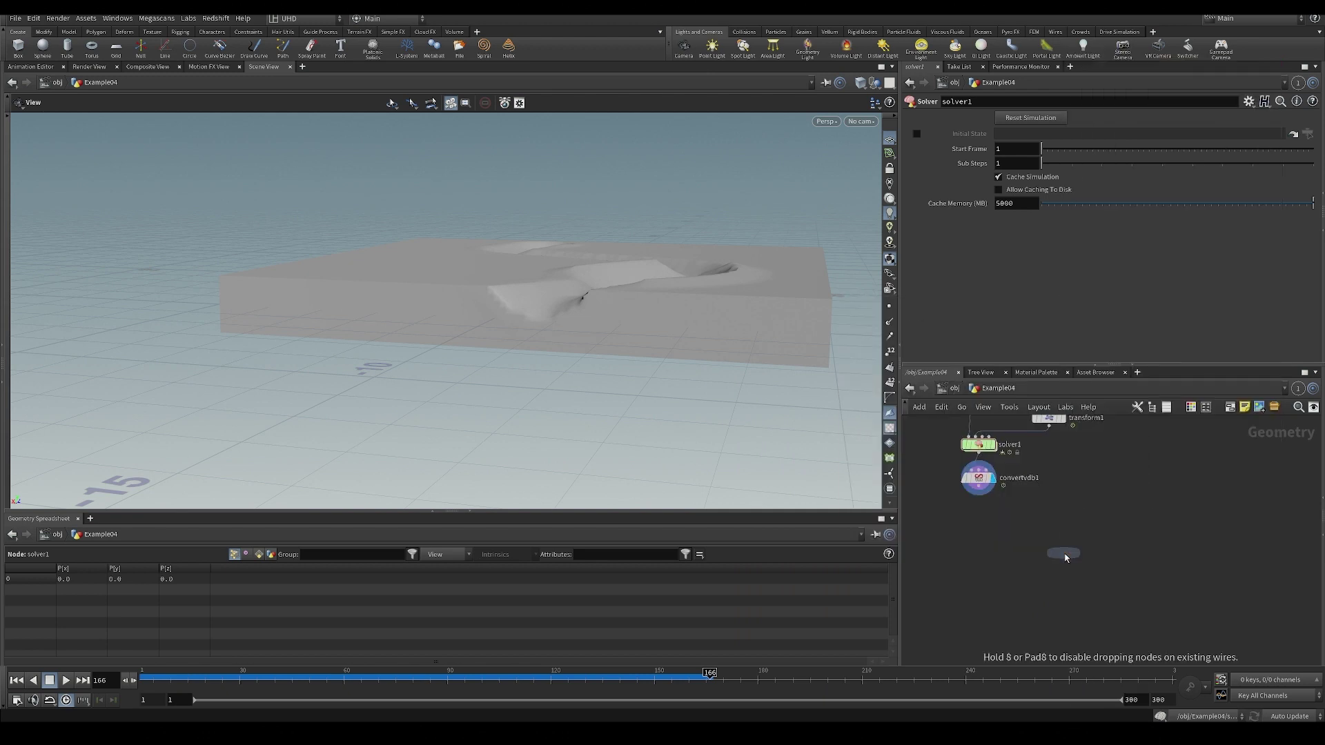
{"action": "left_click", "coordinate": [1063, 552]}
{"action": "left_click_drag", "start_coordinate": [978, 492], "coordinate": [1063, 545]}
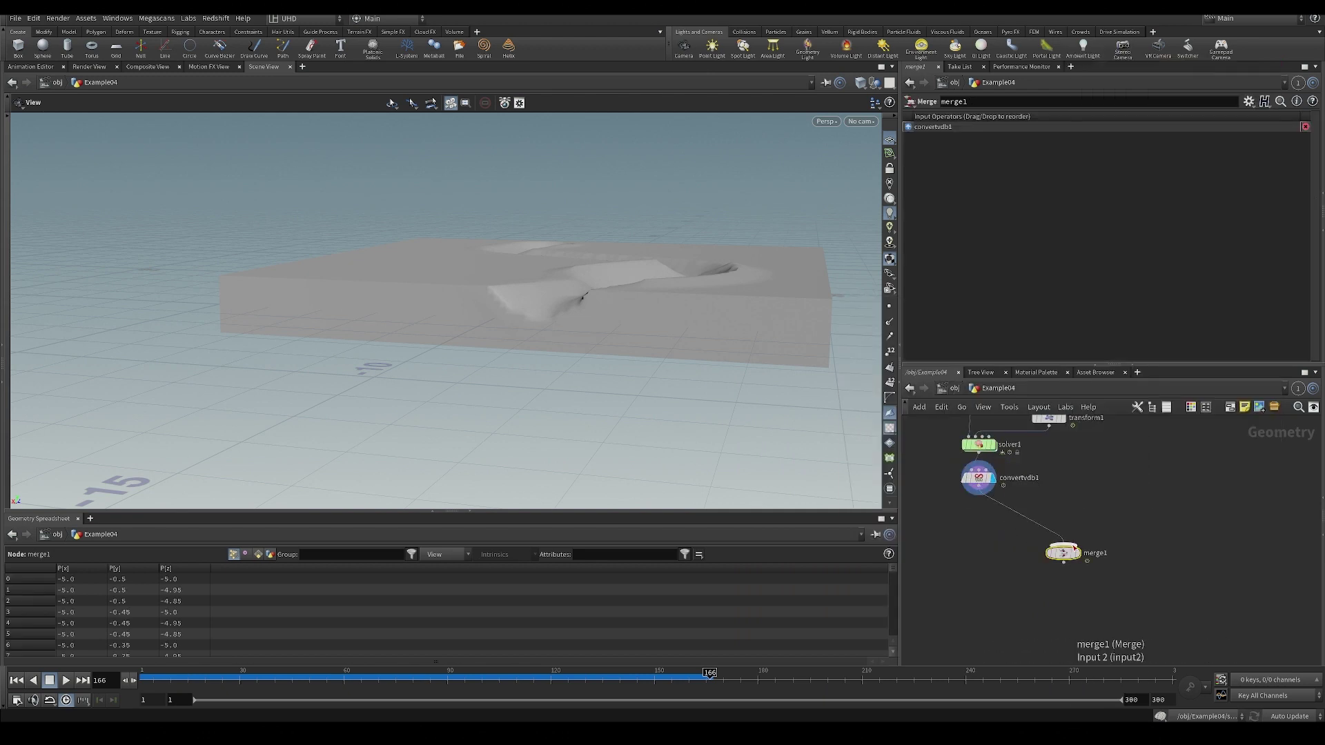
{"action": "left_click", "coordinate": [1063, 545]}
Create a reference copy of transform1 and place it beside the original.
{"action": "scroll", "coordinate": [1095, 511], "scroll_direction": "down", "scroll_amount": 3}
{"action": "middle_click_drag", "start_coordinate": [1095, 511], "coordinate": [1061, 601]}
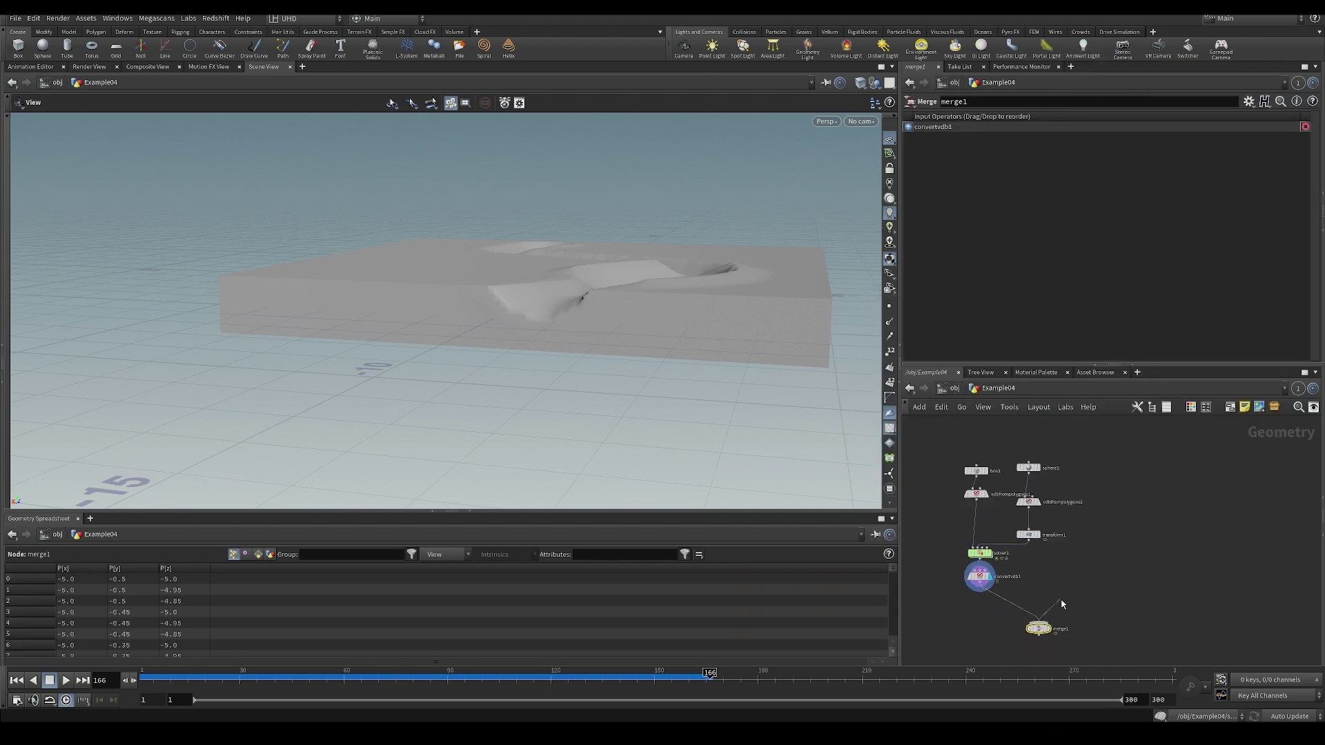
{"action": "left_click", "coordinate": [1028, 535]}
{"action": "right_click", "coordinate": [1028, 534]}
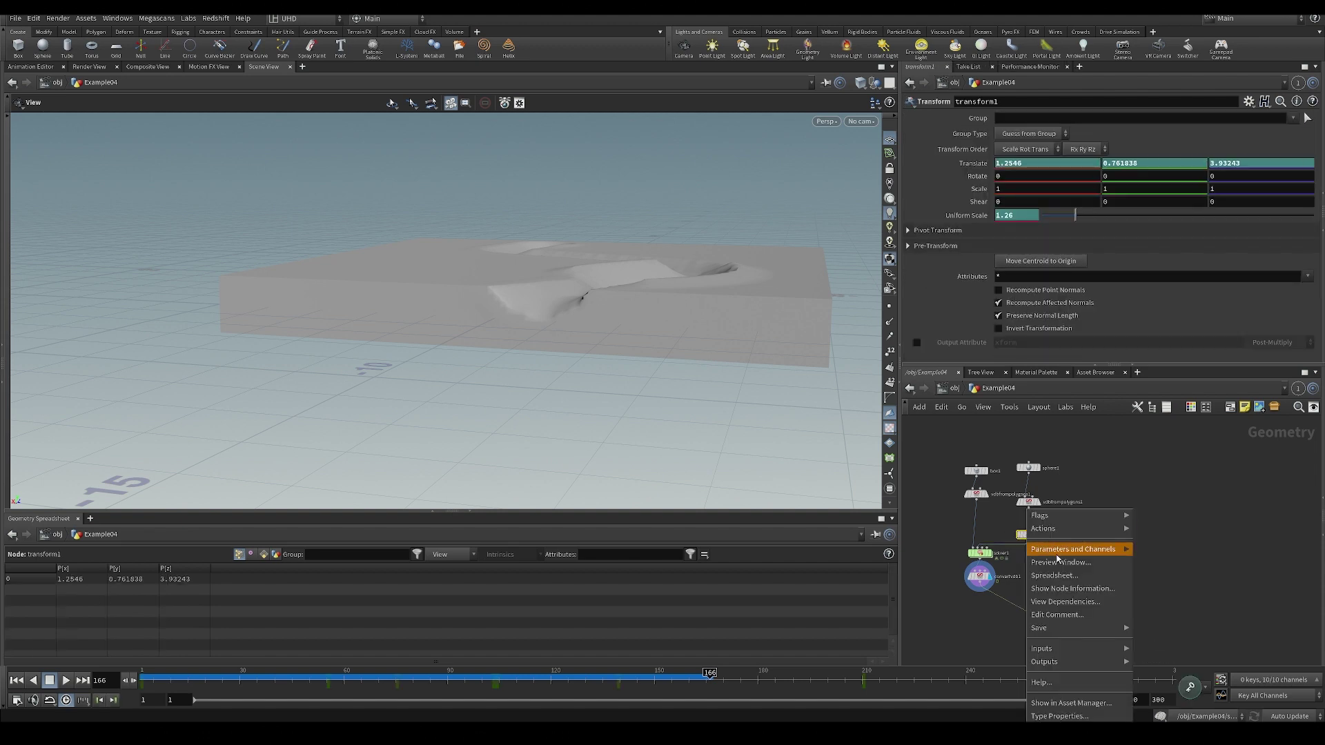
{"action": "mouse_move", "coordinate": [1076, 550]}
{"action": "left_click", "coordinate": [1176, 585]}
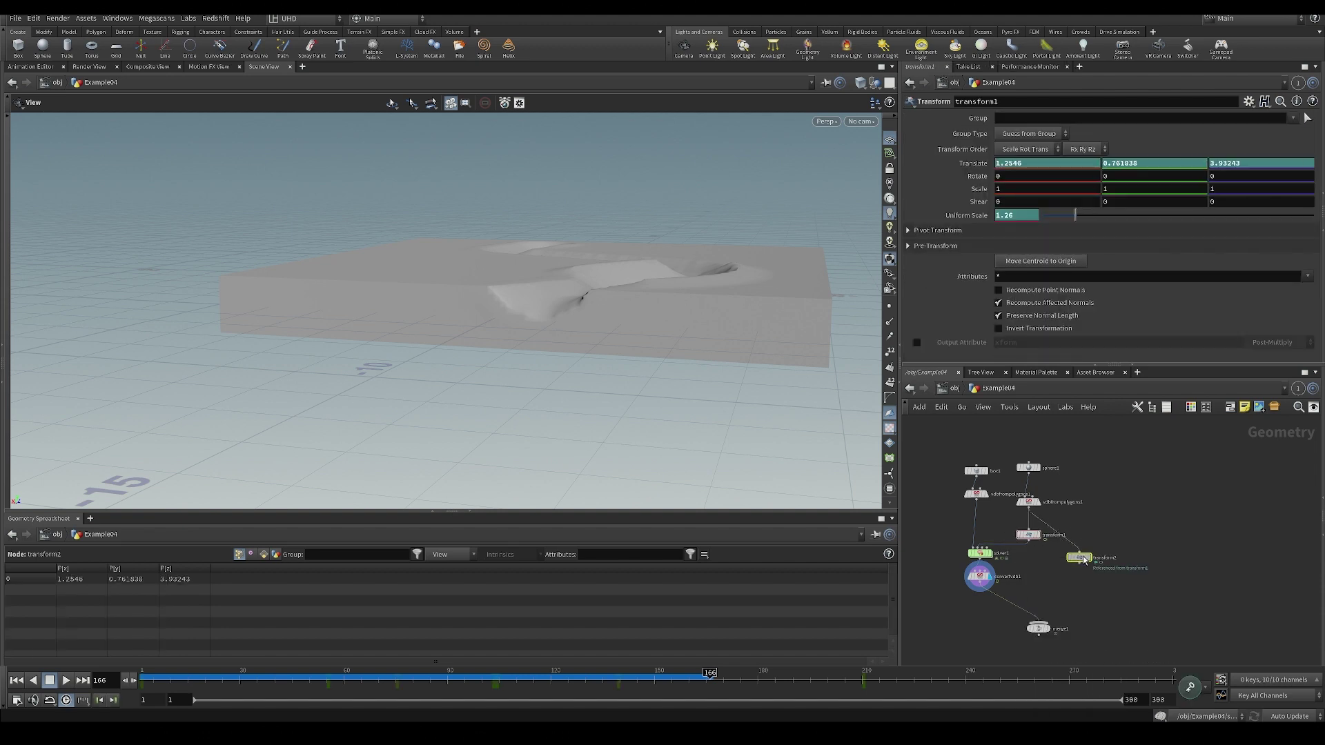
Feed the referenced transform2 from sphere1 into merge1, and display the merged result.
{"action": "left_click_drag", "start_coordinate": [1030, 476], "coordinate": [1102, 550]}
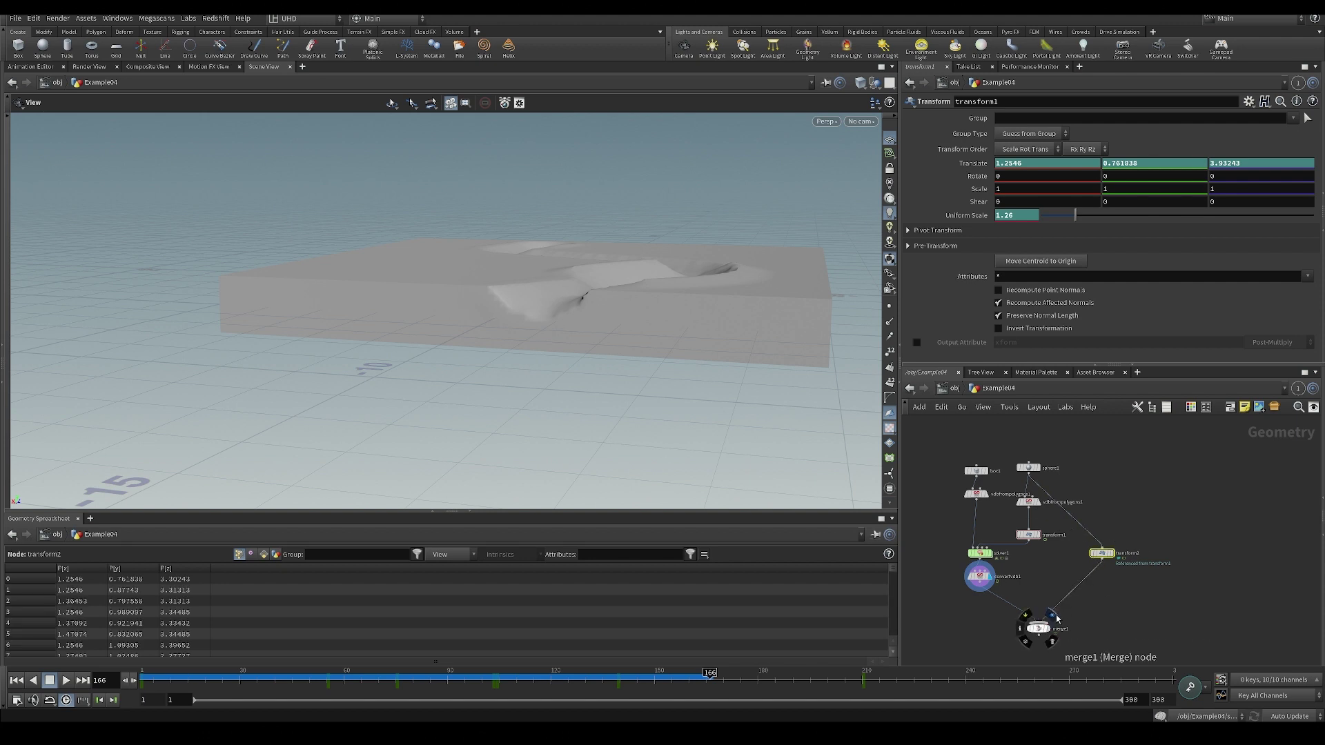
{"action": "left_click", "coordinate": [1055, 616]}
{"action": "left_click", "coordinate": [1112, 554]}
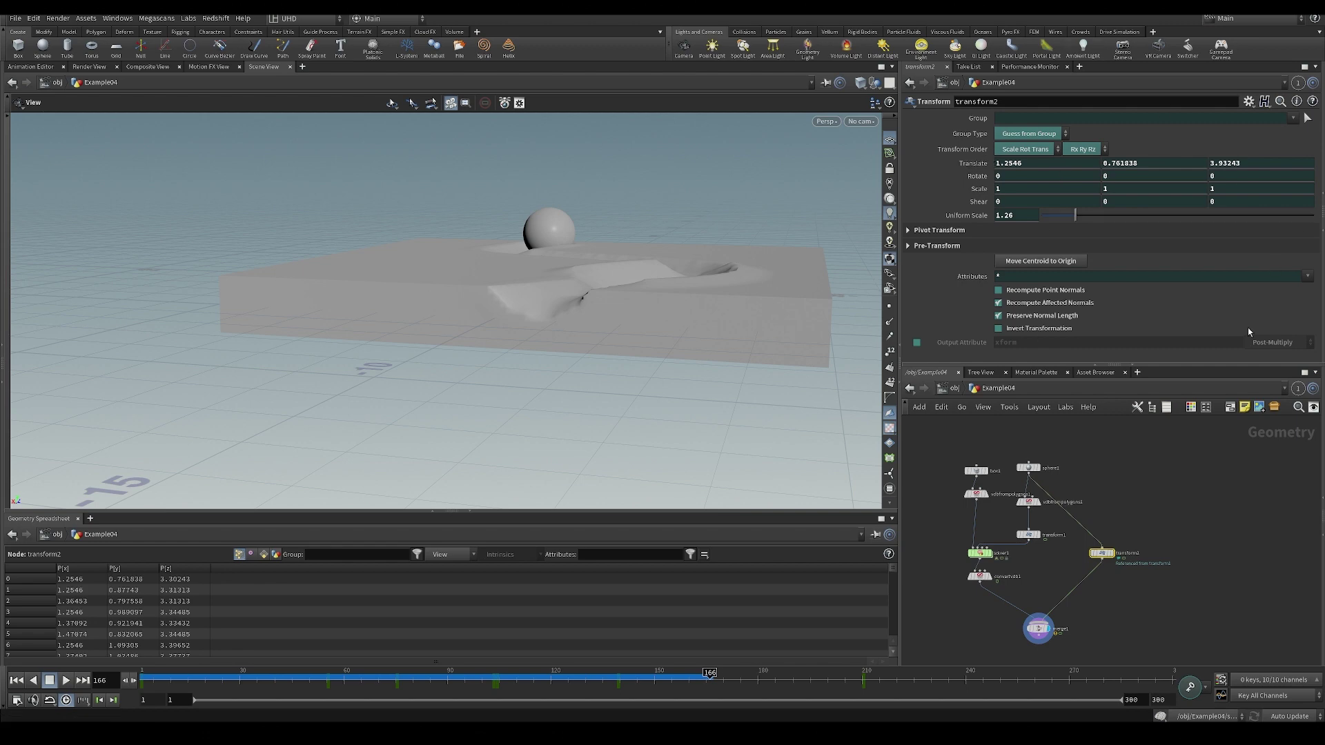
Play and scrub the timeline to review the sphere moving along its eroded trail, and save the scene.
{"action": "left_click_drag", "start_coordinate": [508, 250], "coordinate": [713, 386]}
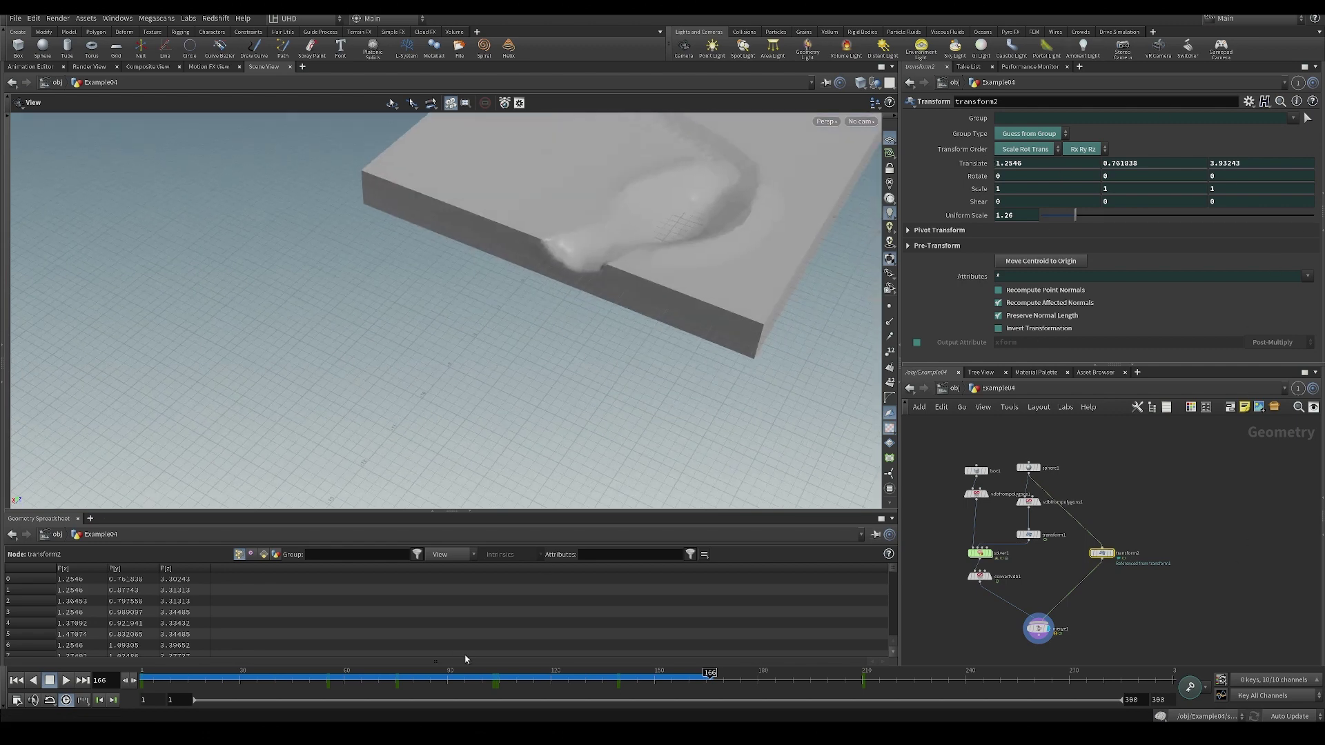
{"action": "left_click_drag", "start_coordinate": [414, 679], "coordinate": [236, 679]}
{"action": "left_click_drag", "start_coordinate": [742, 324], "coordinate": [562, 289]}
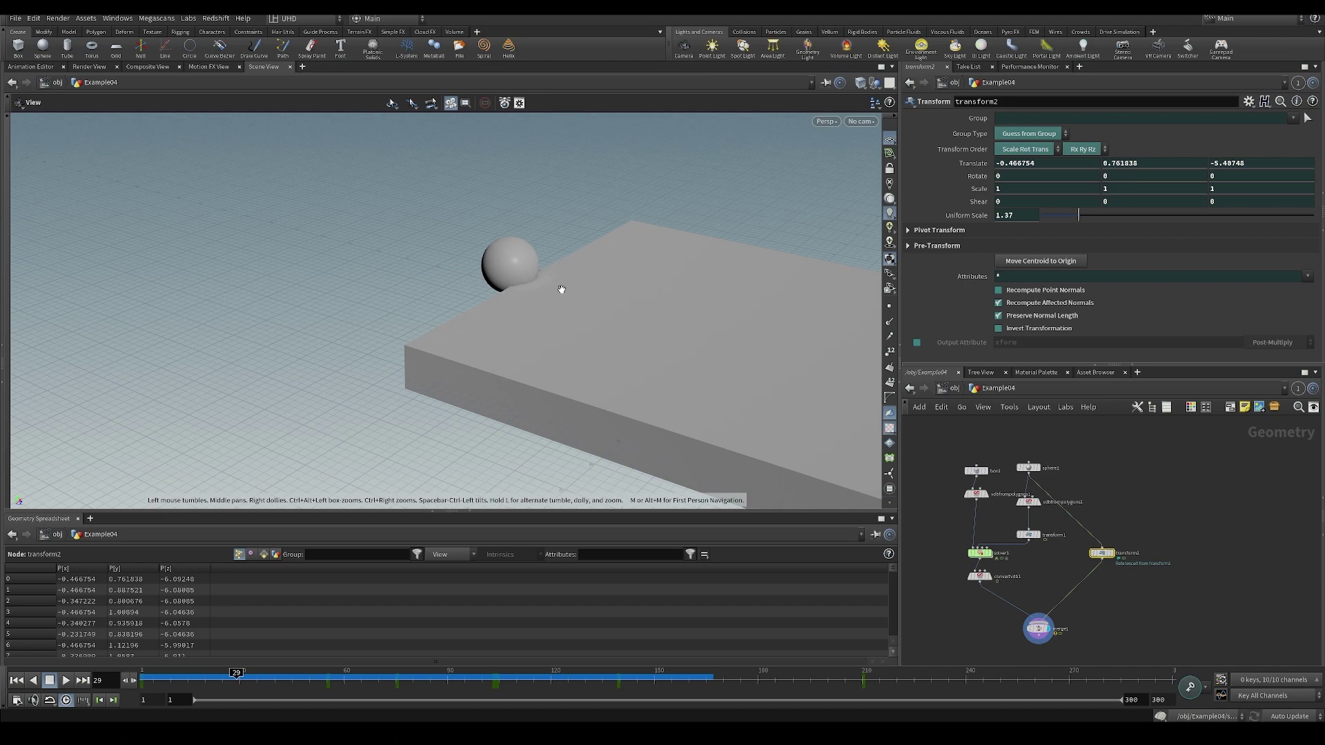
{"action": "left_click_drag", "start_coordinate": [624, 248], "coordinate": [434, 300]}
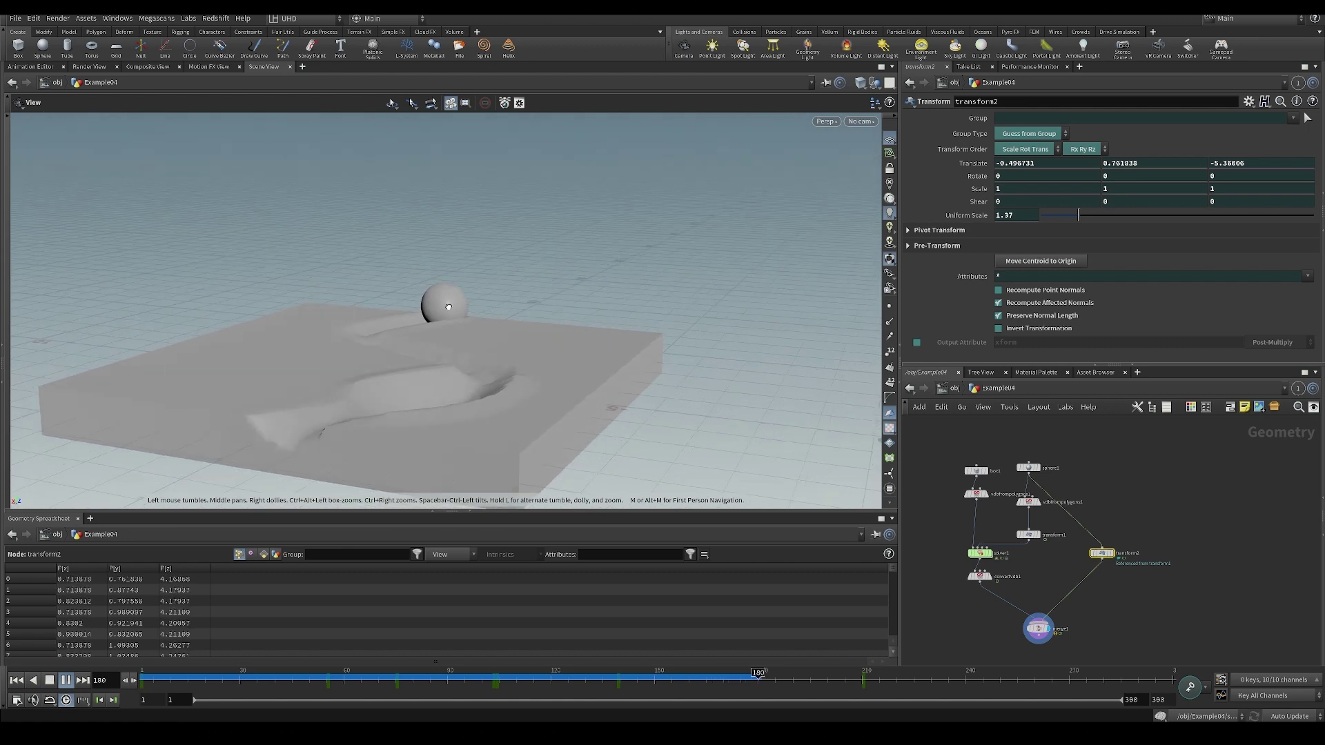
{"action": "right_click_drag", "start_coordinate": [435, 299], "coordinate": [452, 369]}
{"action": "left_click_drag", "start_coordinate": [367, 678], "coordinate": [184, 674]}
{"action": "key", "text": "ctrl+s"}
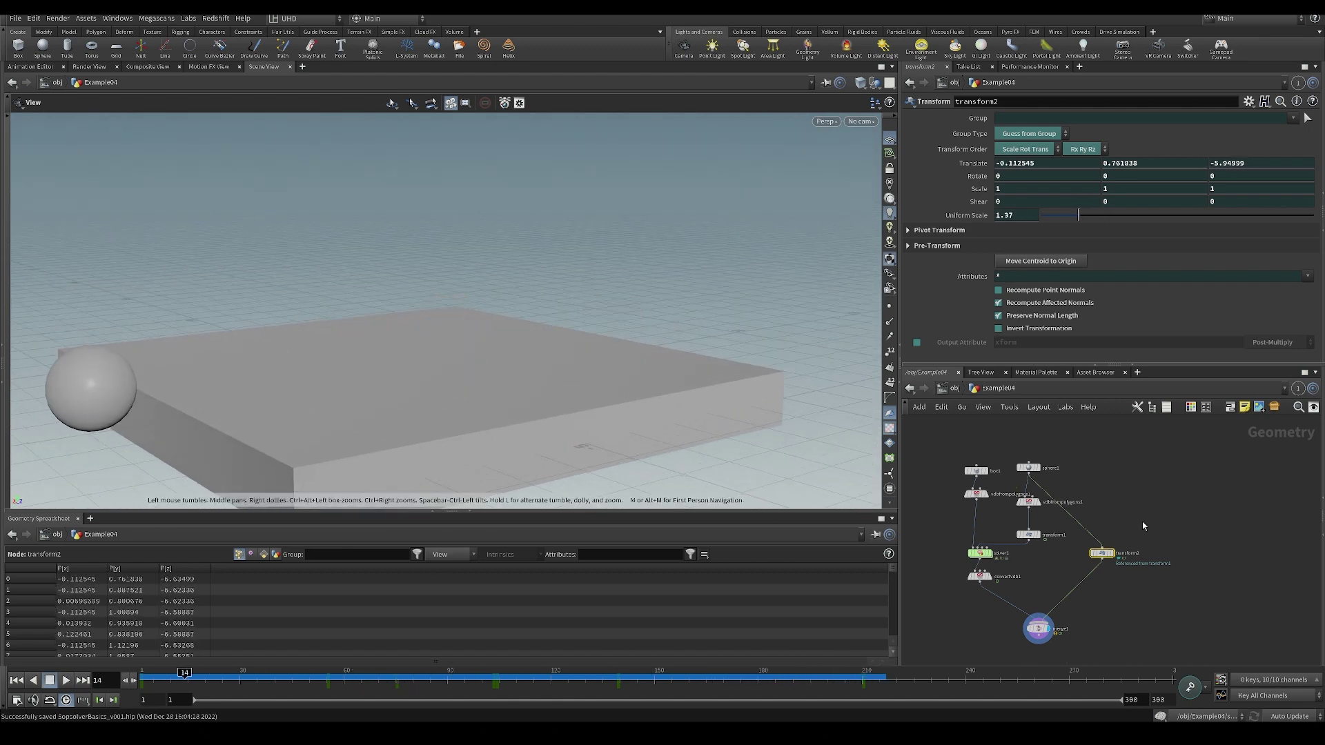
Add a Test Geometry: Crag node above the existing nodes in the Example04 network.
{"action": "key", "text": "Tab"}
{"action": "mouse_move", "coordinate": [1140, 512]}
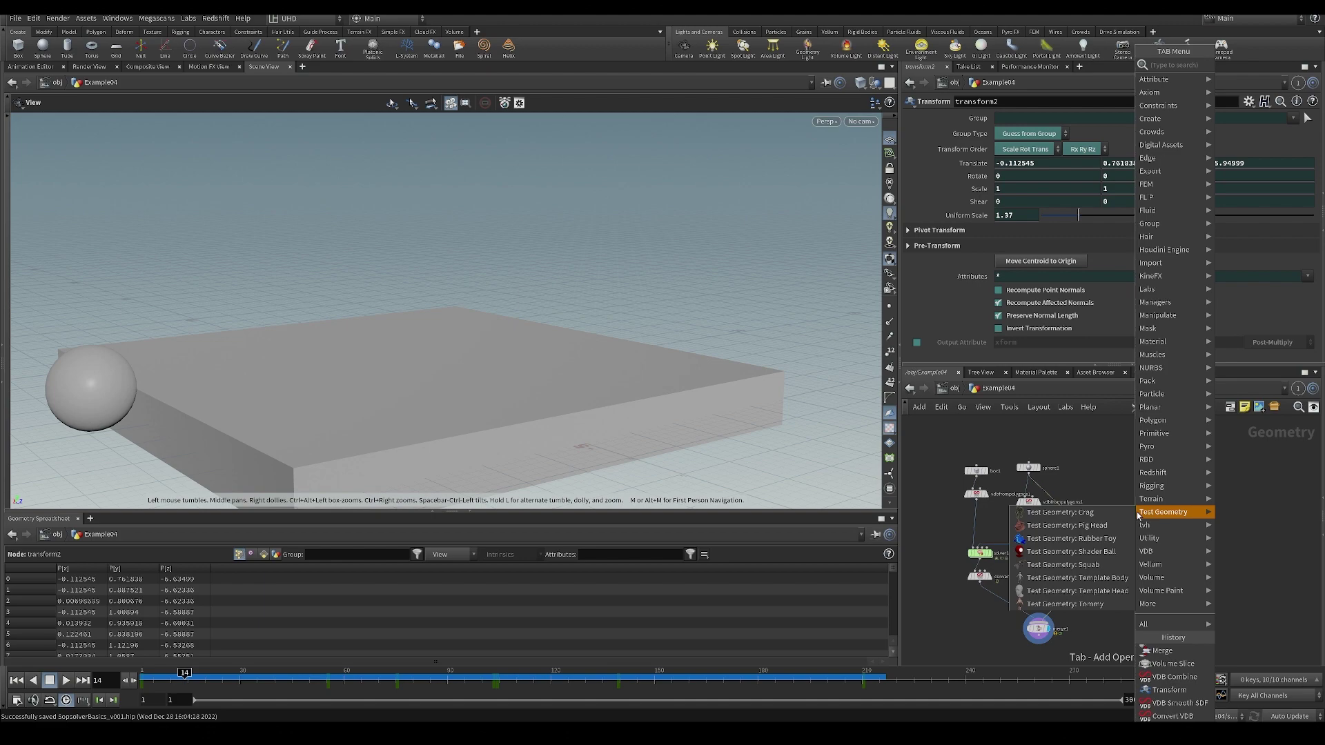
{"action": "type", "text": "cv"}
{"action": "key", "text": "BackSpace"}
{"action": "key", "text": "BackSpace"}
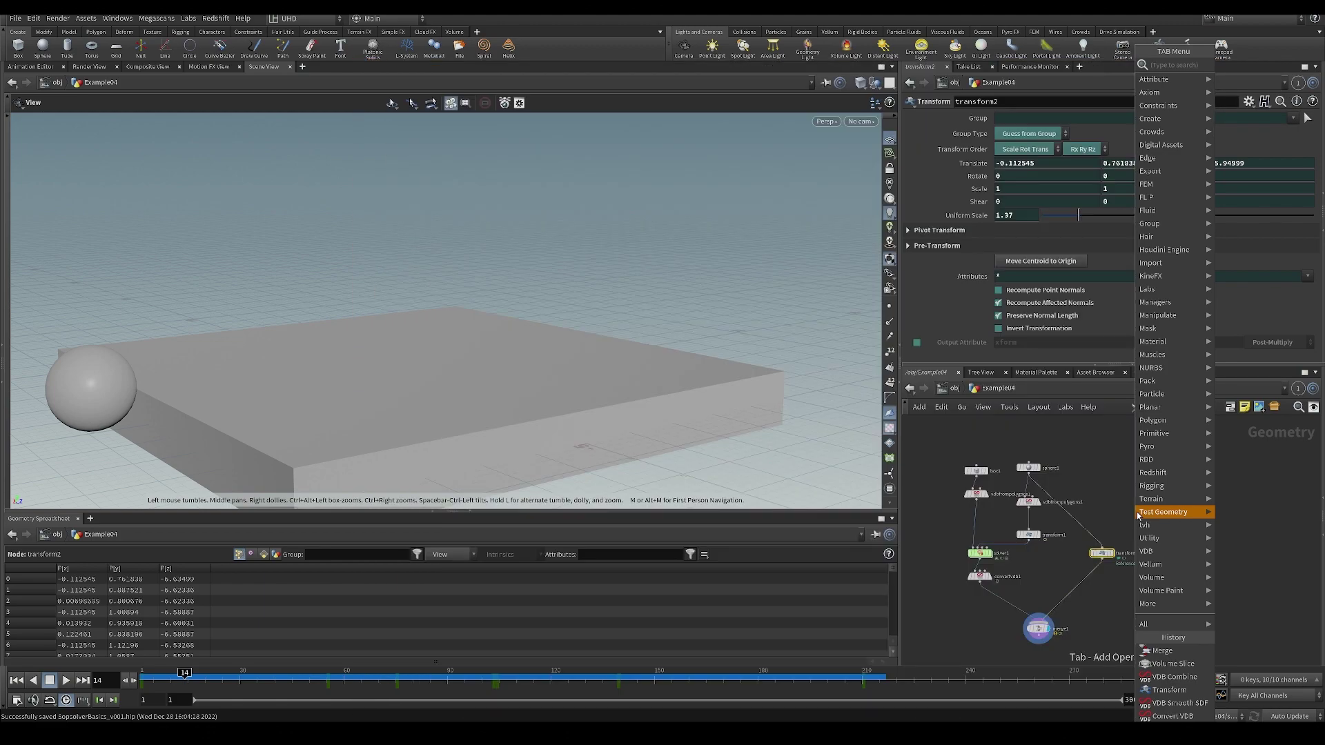
{"action": "type", "text": "col"}
{"action": "key", "text": "Return"}
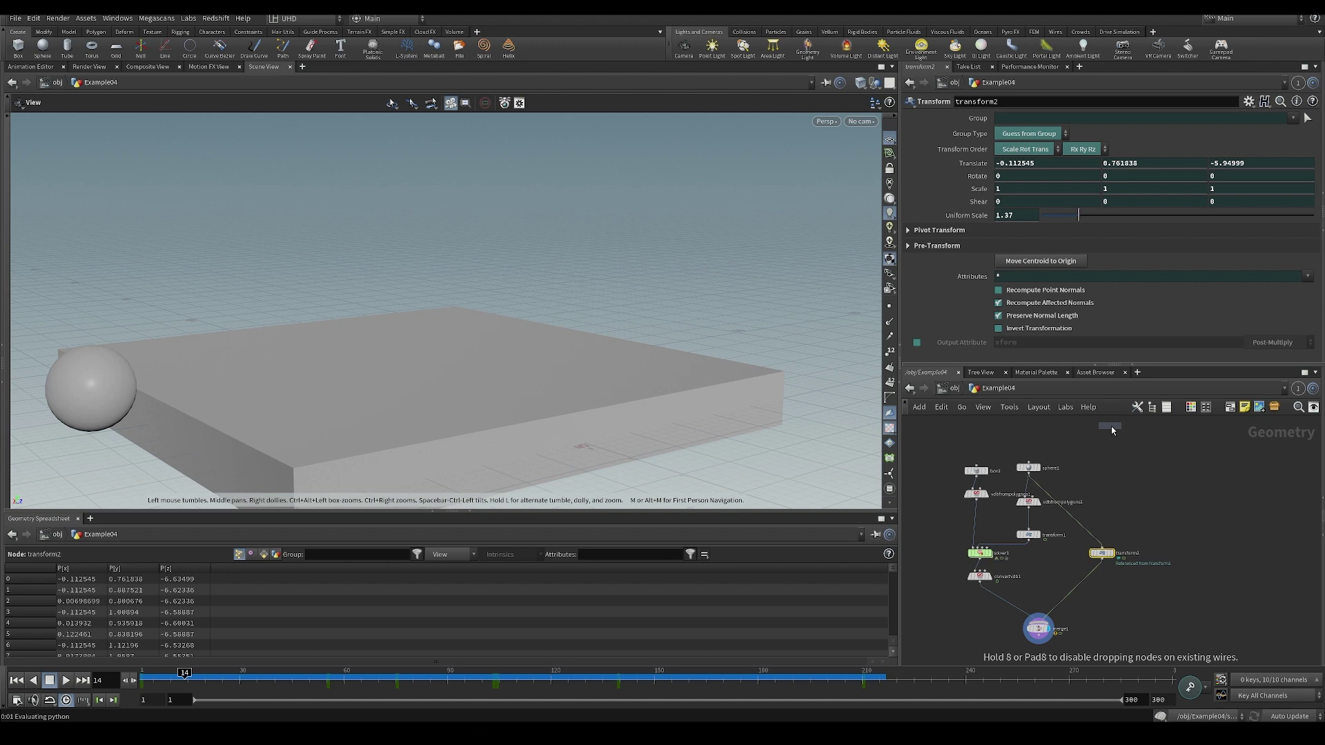
{"action": "left_click", "coordinate": [1088, 449]}
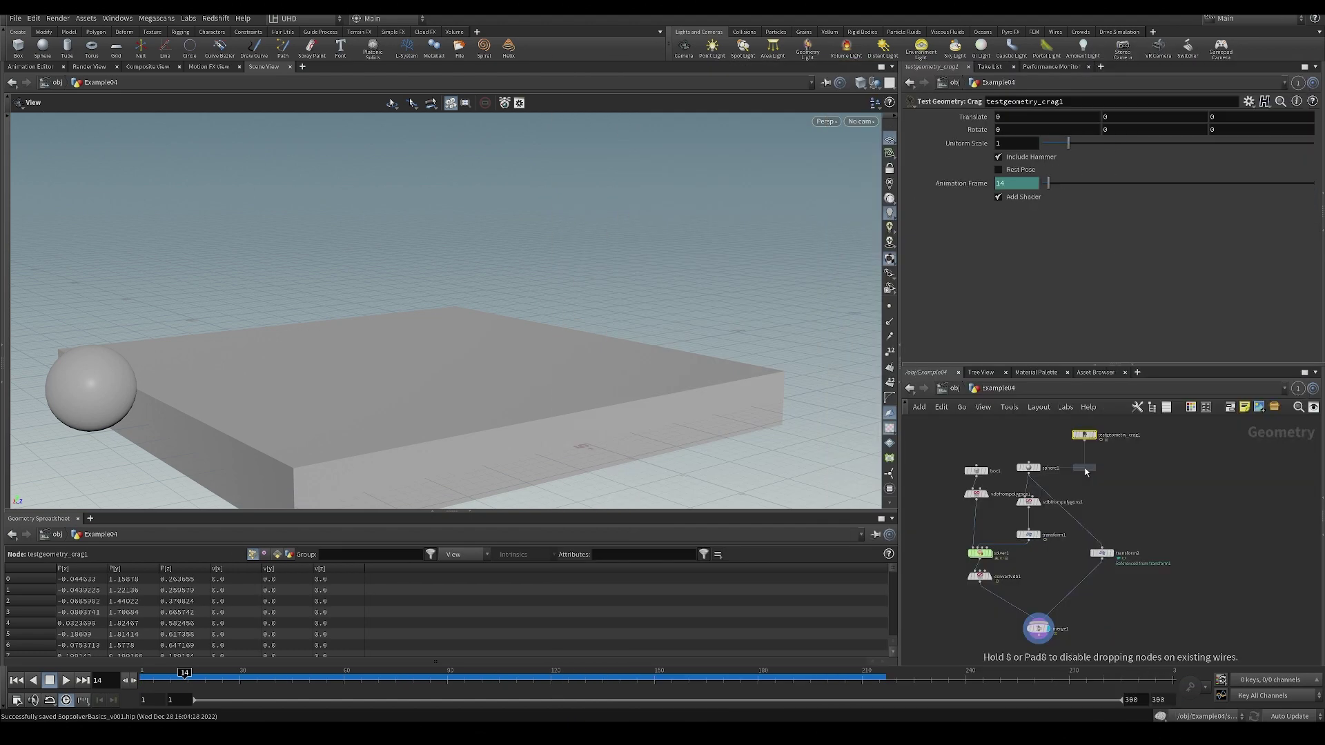
Connect a templated Transform under the Crag with Uniform Scale 1.4 and Translate about 0, 0.12, -4.59.
{"action": "left_click", "coordinate": [1093, 469]}
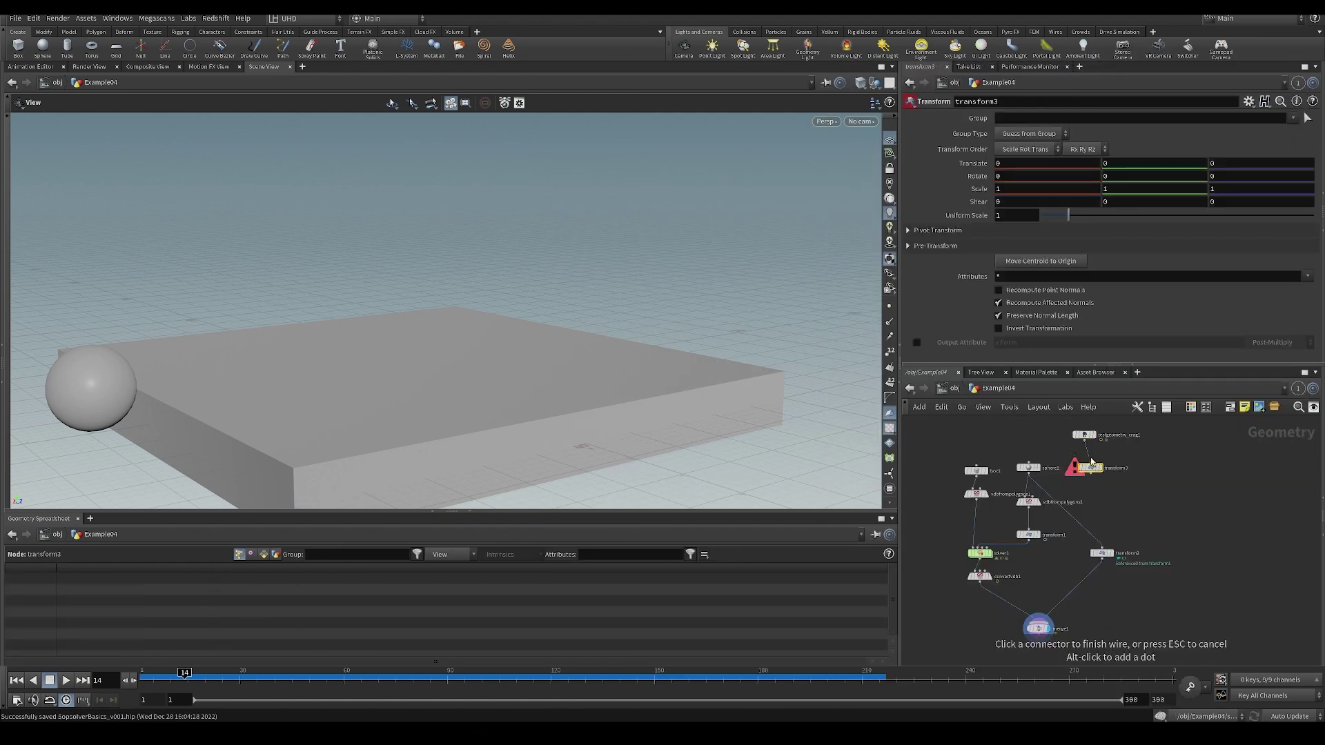
{"action": "left_click", "coordinate": [1105, 483]}
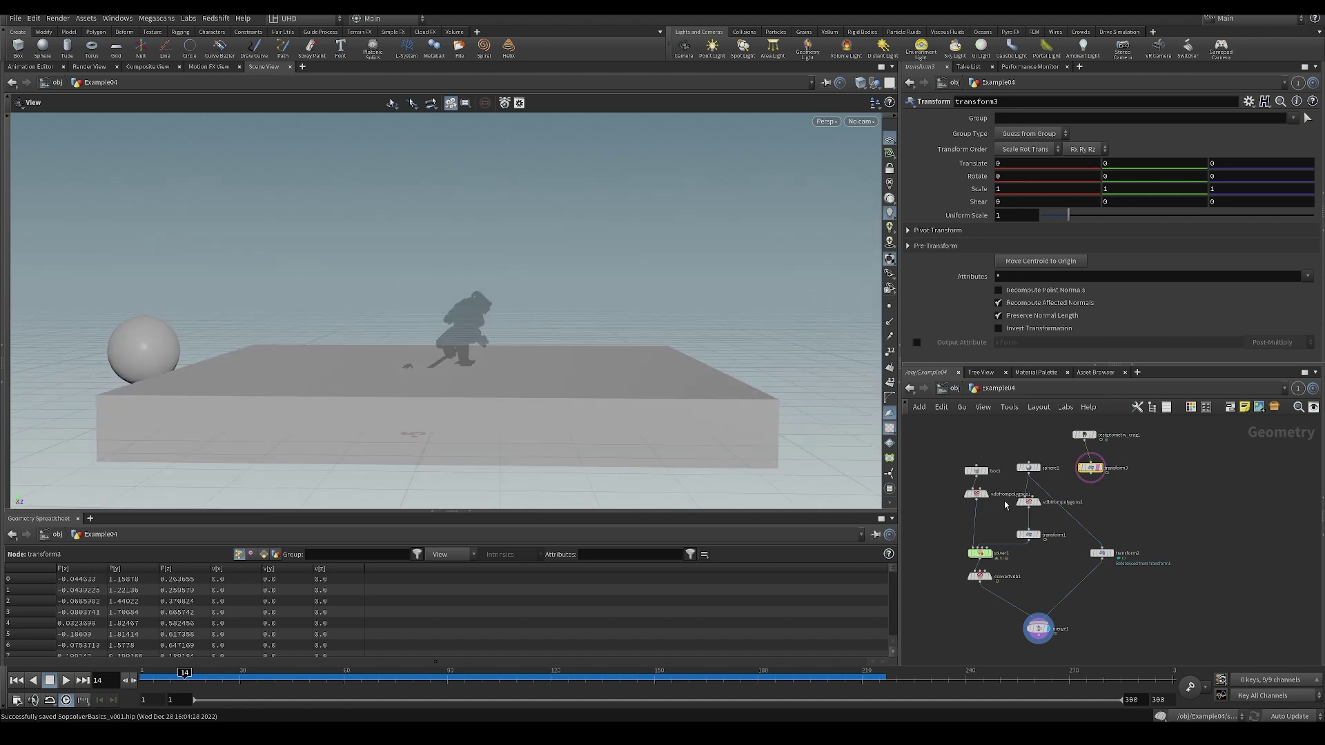
{"action": "middle_click_drag", "start_coordinate": [1000, 215], "coordinate": [1046, 180]}
{"action": "key", "text": "Return"}
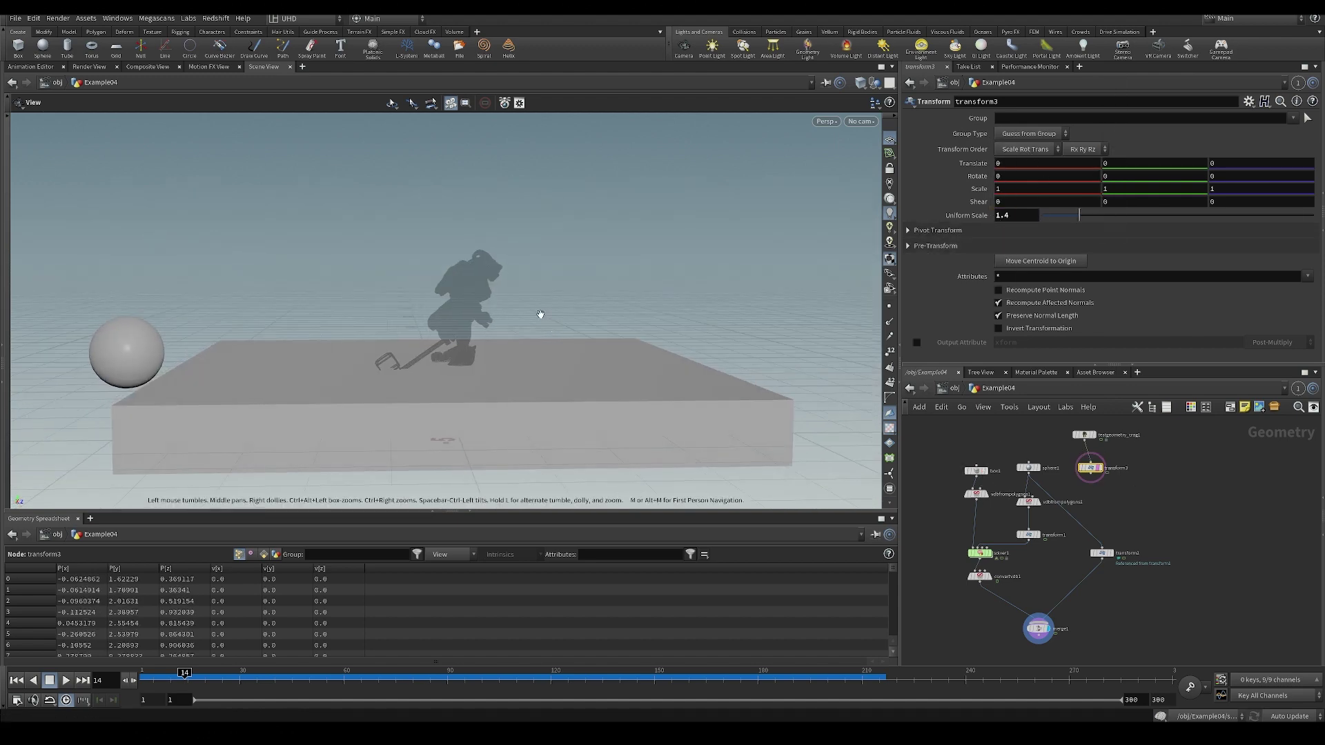
{"action": "left_click_drag", "start_coordinate": [465, 397], "coordinate": [247, 392]}
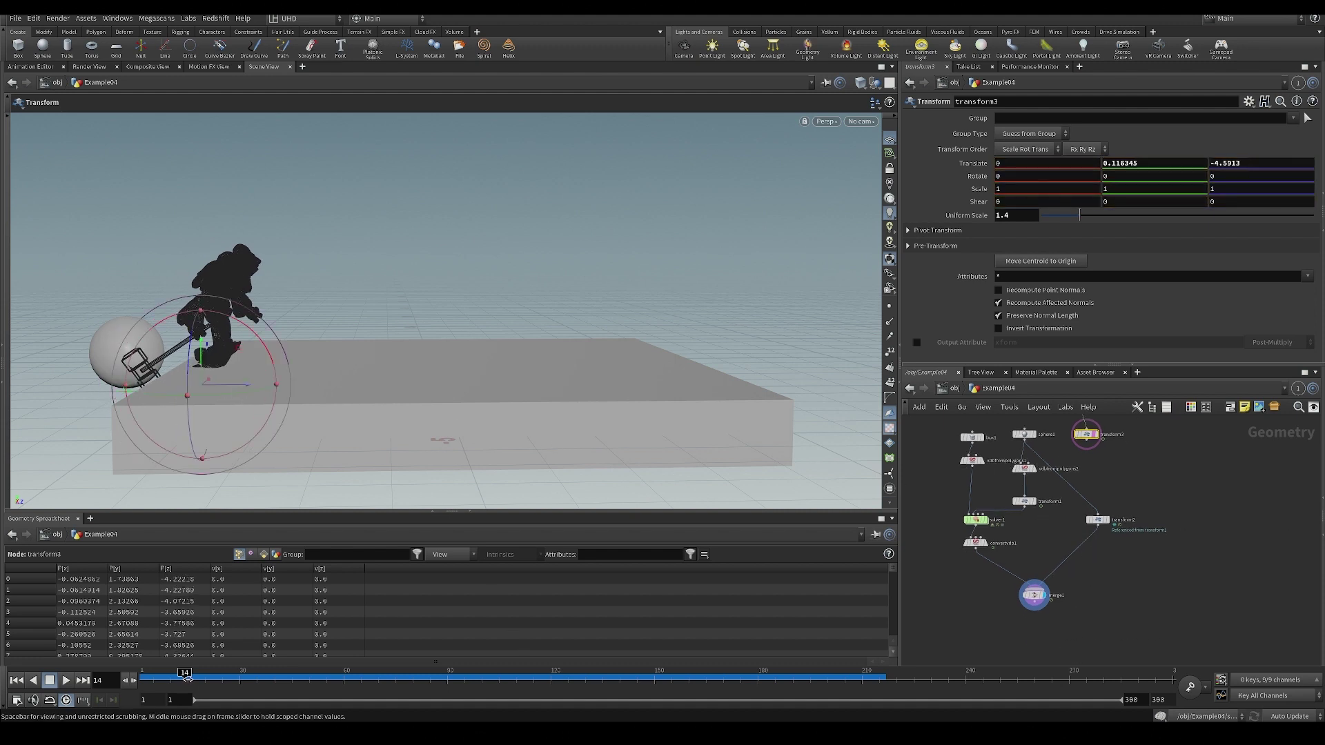
Scrub through the Crag animation from several frames and resize box1 to about 8.09 in X.
{"action": "left_click_drag", "start_coordinate": [185, 677], "coordinate": [753, 717]}
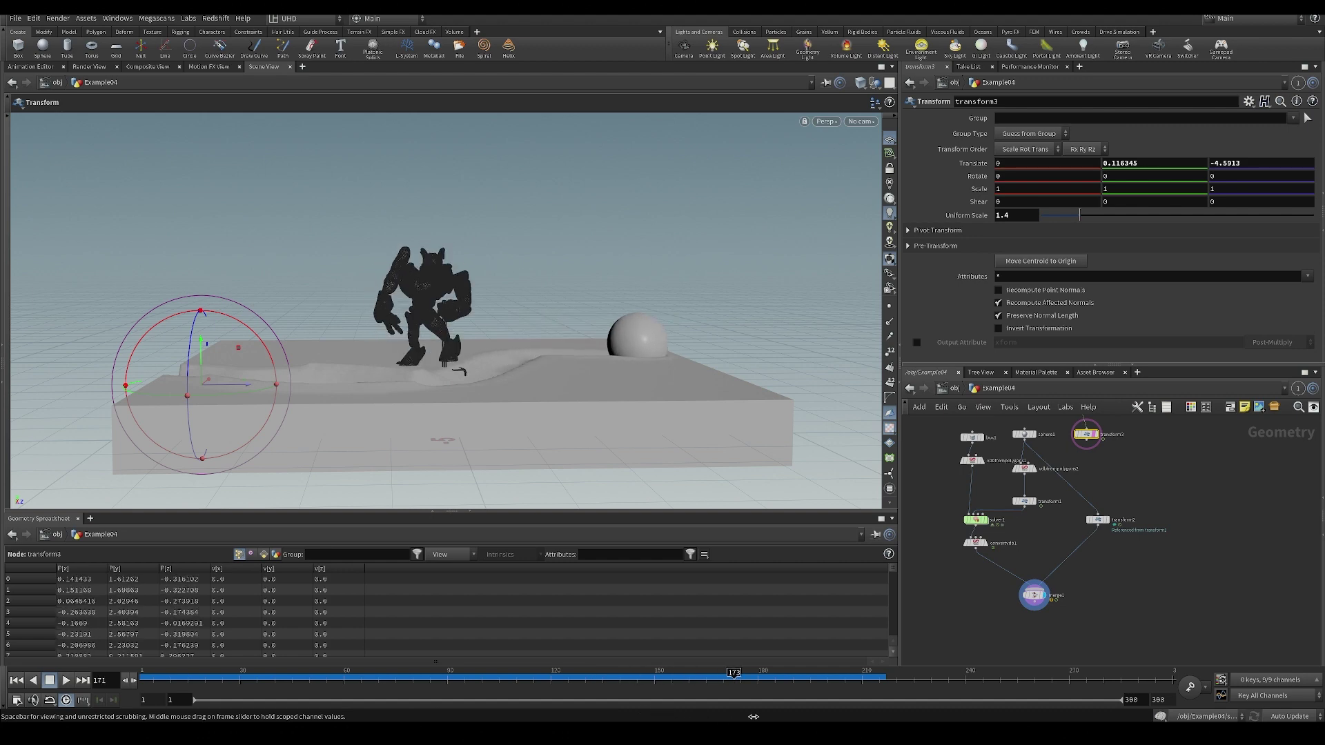
{"action": "left_click_drag", "start_coordinate": [866, 693], "coordinate": [544, 697]}
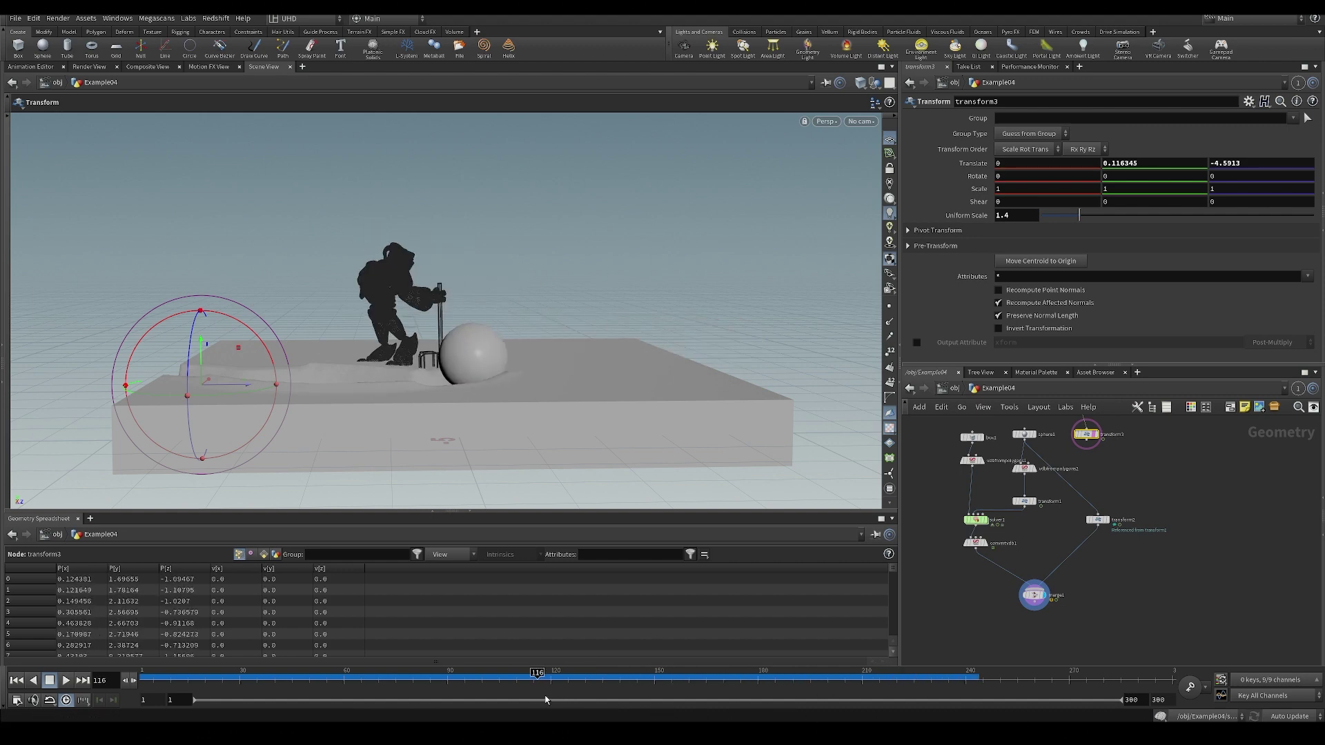
{"action": "left_click_drag", "start_coordinate": [529, 284], "coordinate": [590, 422], "text": "alt"}
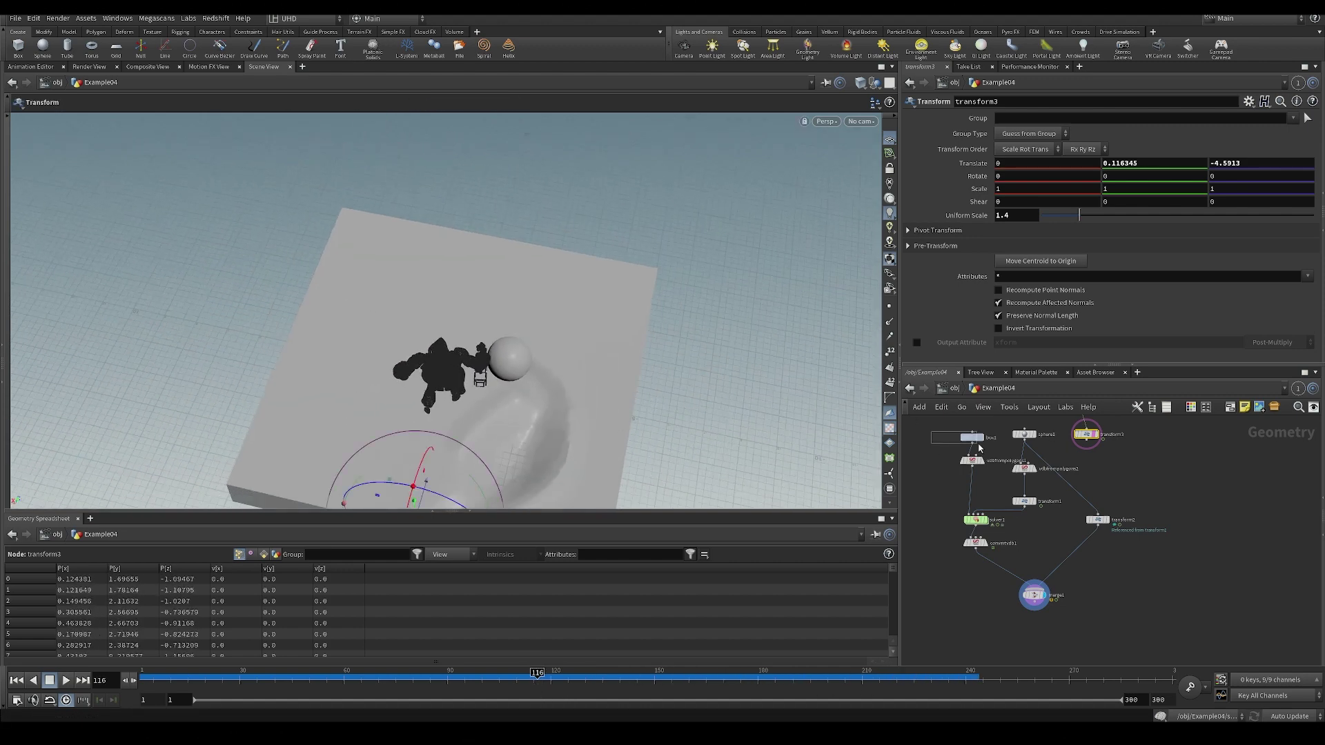
{"action": "left_click", "coordinate": [972, 438]}
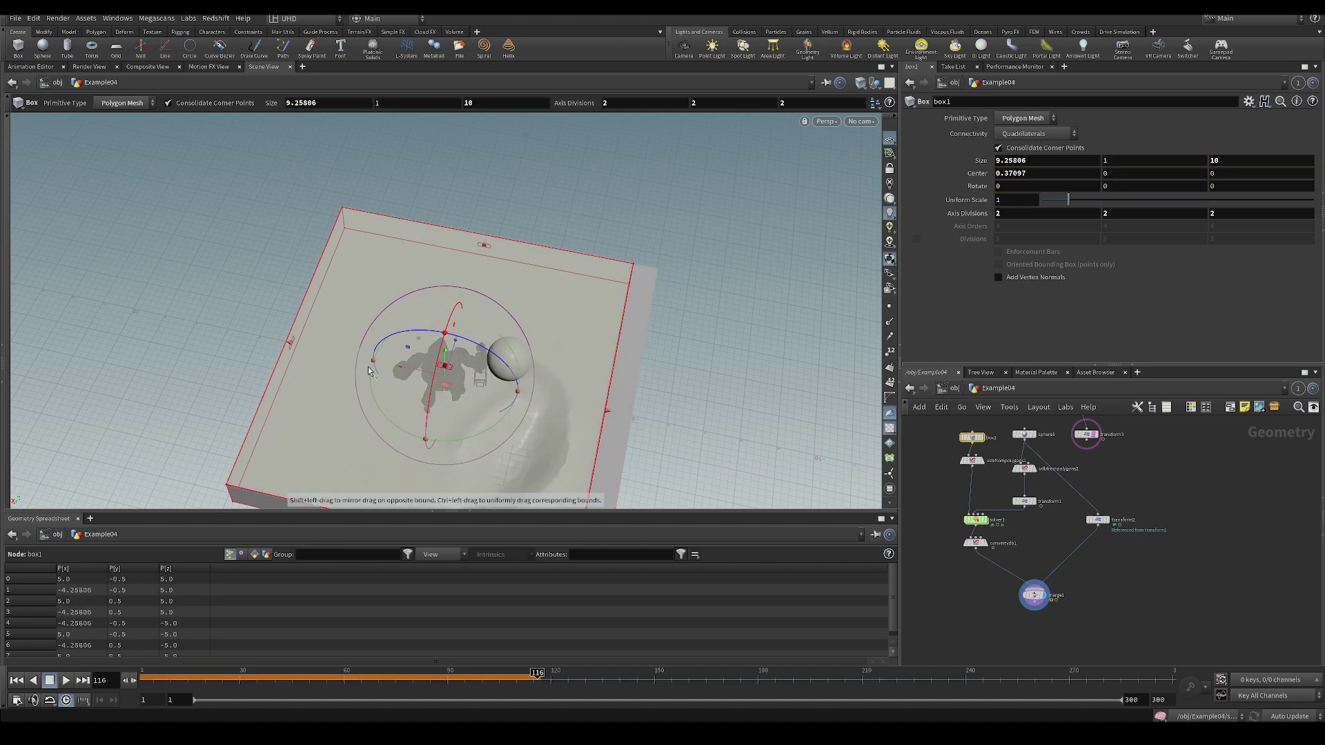
{"action": "left_click_drag", "start_coordinate": [291, 341], "coordinate": [329, 350]}
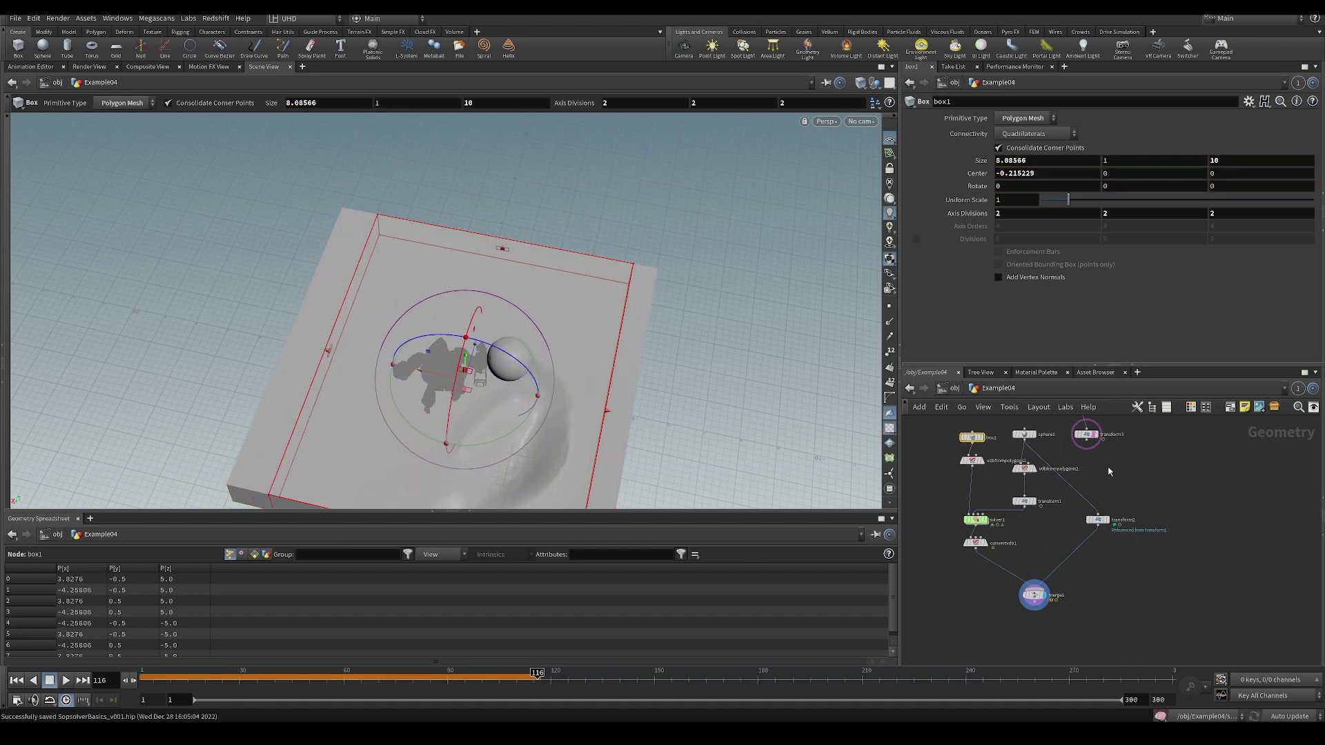
Bypass transform1 and connect transform3 to its input in place of vdbfrompolygons2.
{"action": "scroll", "coordinate": [1109, 471], "scroll_direction": "up", "scroll_amount": 2}
{"action": "left_click", "coordinate": [991, 494]}
{"action": "scroll", "coordinate": [1016, 508], "scroll_direction": "up", "scroll_amount": 1}
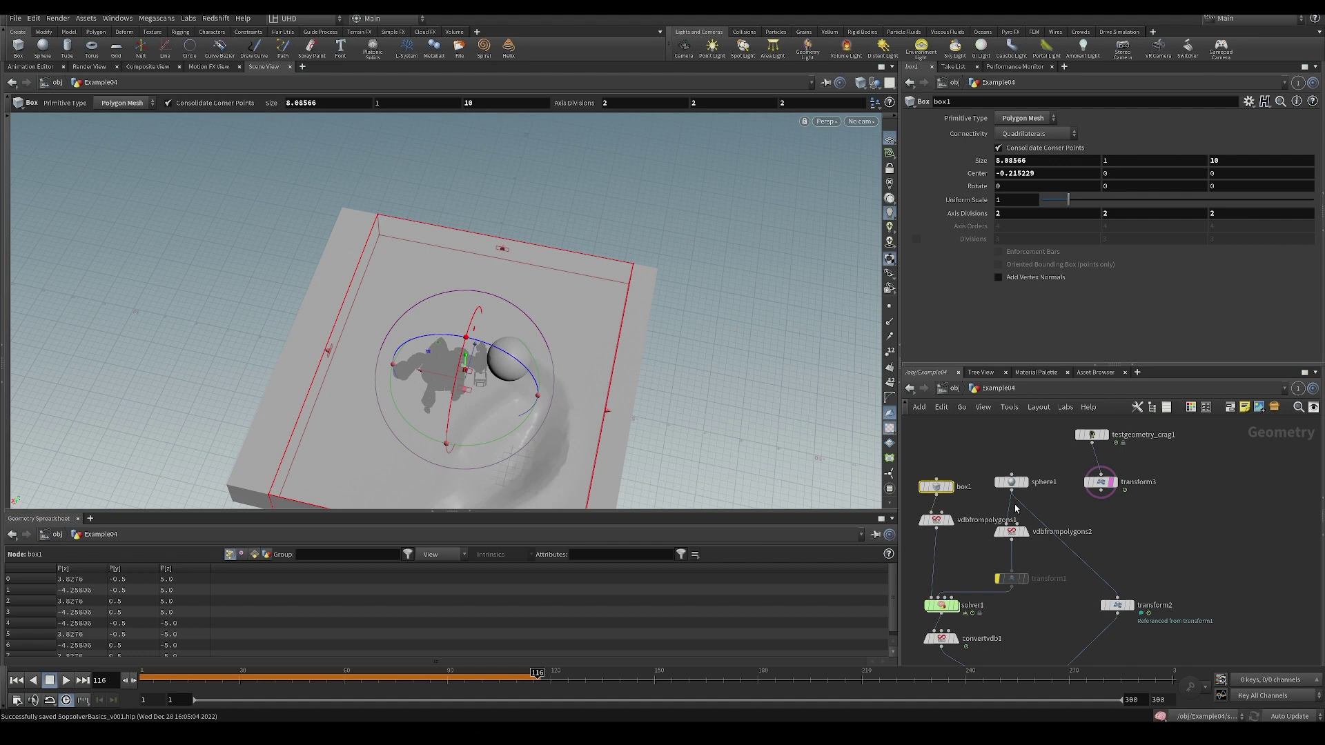
{"action": "left_click_drag", "start_coordinate": [1039, 560], "coordinate": [1038, 561]}
{"action": "left_click_drag", "start_coordinate": [1015, 533], "coordinate": [1006, 479]}
{"action": "left_click", "coordinate": [1083, 506]}
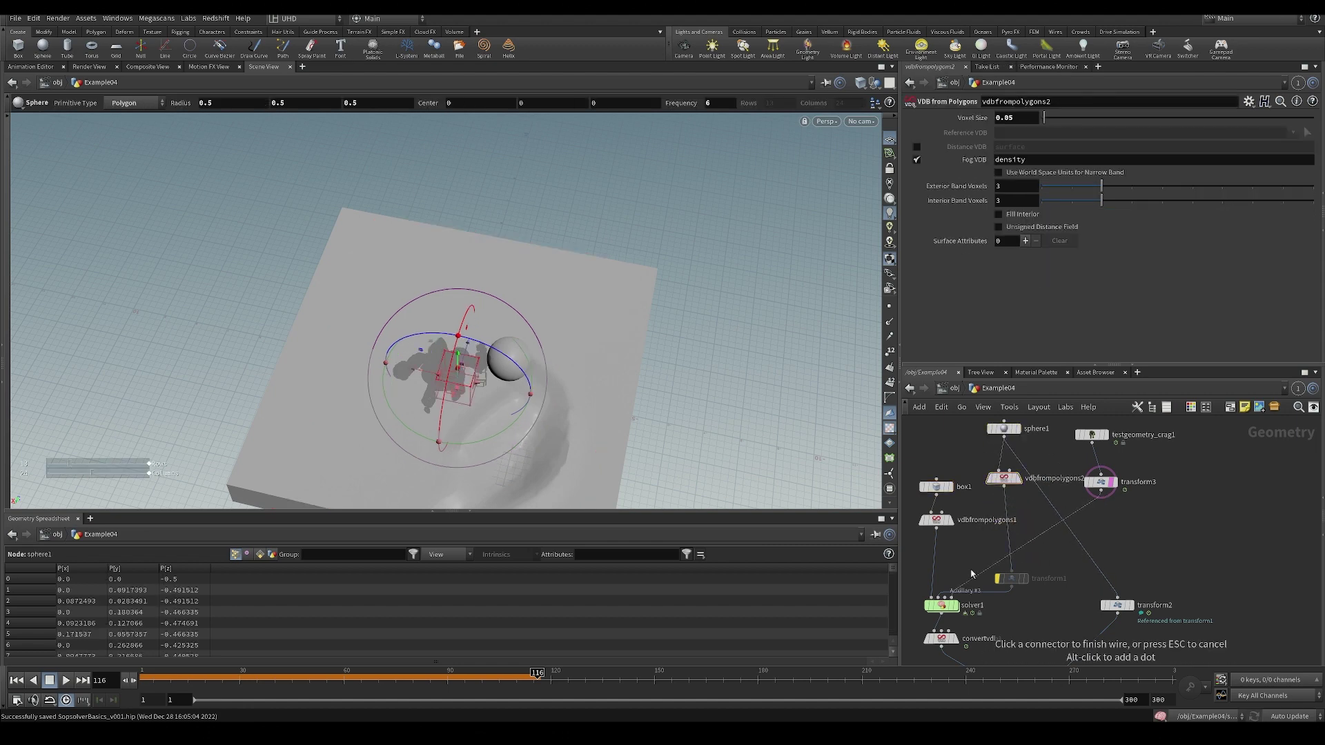
{"action": "left_click", "coordinate": [1011, 571]}
Rewind to frame 1 and display box1 followed by vdbfrompolygons1 to inspect the solver's source.
{"action": "middle_click_drag", "start_coordinate": [994, 552], "coordinate": [976, 512]}
{"action": "left_click_drag", "start_coordinate": [618, 435], "coordinate": [494, 299], "text": "alt"}
{"action": "key", "text": "ctrl+Up"}
{"action": "key", "text": "Escape"}
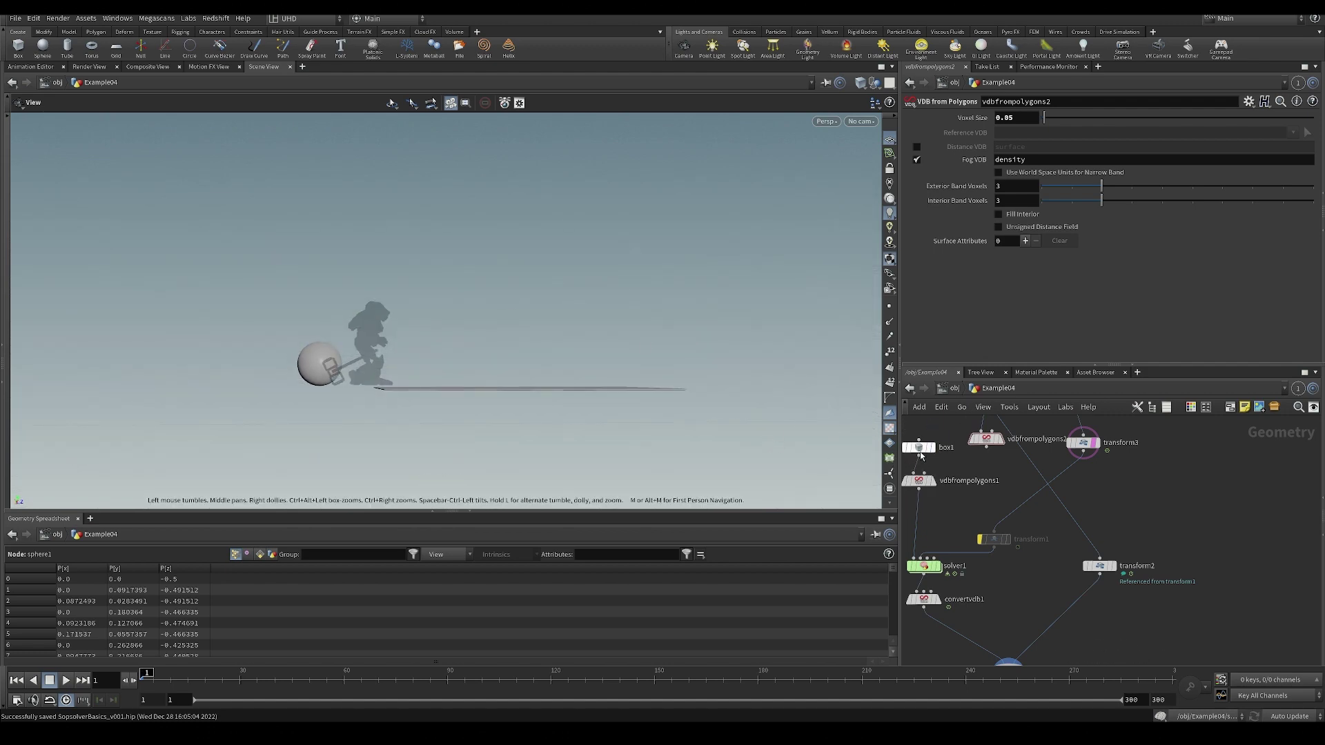
{"action": "left_click", "coordinate": [936, 430]}
{"action": "left_click_drag", "start_coordinate": [583, 364], "coordinate": [580, 400]}
{"action": "left_click", "coordinate": [935, 464]}
{"action": "scroll", "coordinate": [1080, 483], "scroll_direction": "up", "scroll_amount": 2}
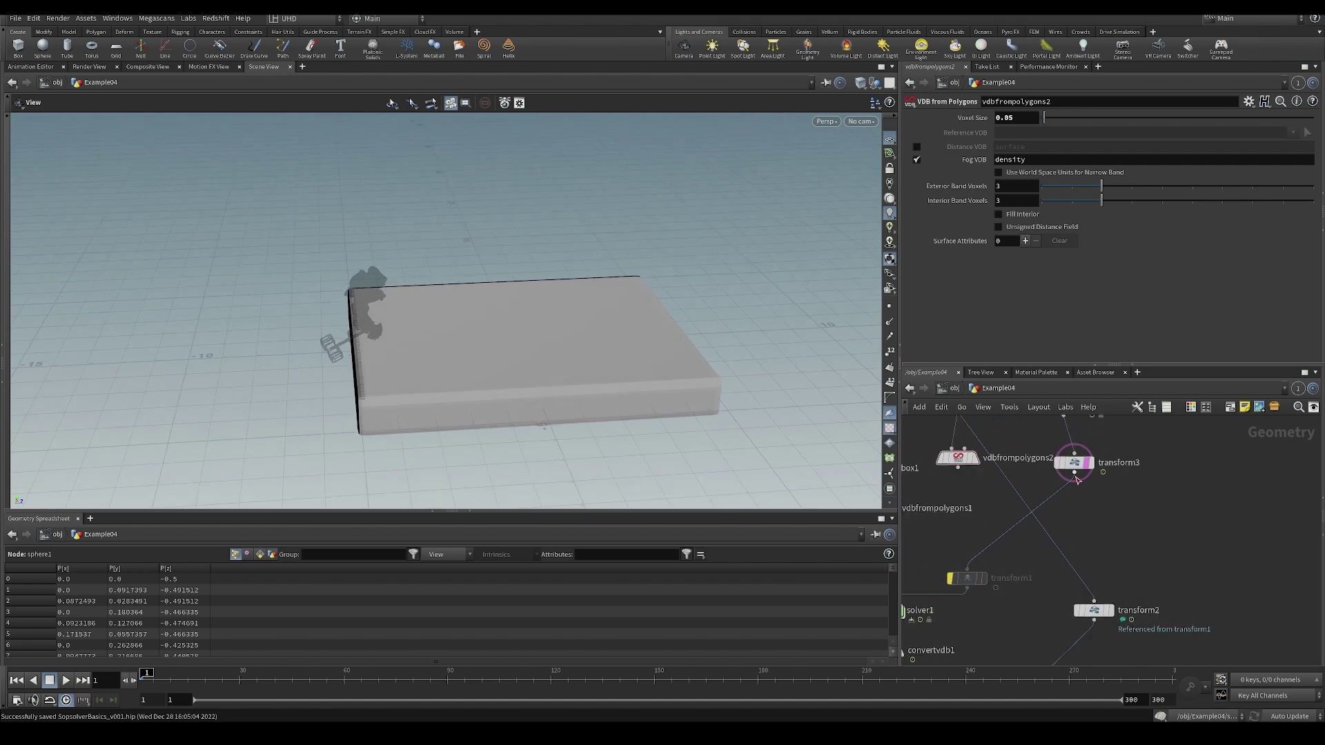
Insert a copy of vdbfrompolygons2 between transform3 and transform1, and display it to inspect the Crag's density VDB.
{"action": "left_click", "coordinate": [1096, 489]}
{"action": "left_click", "coordinate": [1073, 461]}
{"action": "left_click", "coordinate": [1095, 442]}
{"action": "middle_click_drag", "start_coordinate": [1103, 493], "coordinate": [1113, 459]}
{"action": "middle_click_drag", "start_coordinate": [1034, 519], "coordinate": [1033, 559]}
{"action": "left_click", "coordinate": [975, 463]}
{"action": "left_click_drag", "start_coordinate": [976, 463], "coordinate": [1080, 507], "text": "alt"}
{"action": "left_click", "coordinate": [1087, 508]}
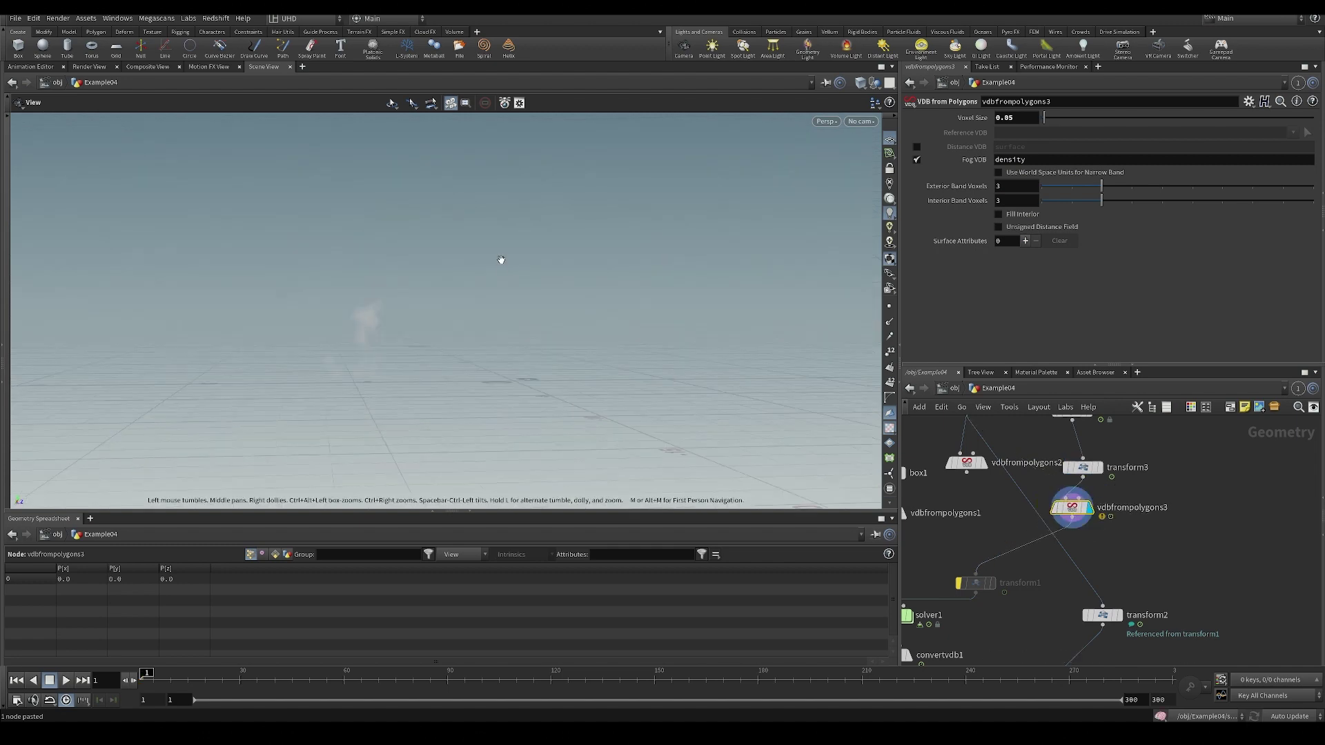
{"action": "middle_click", "coordinate": [1082, 517]}
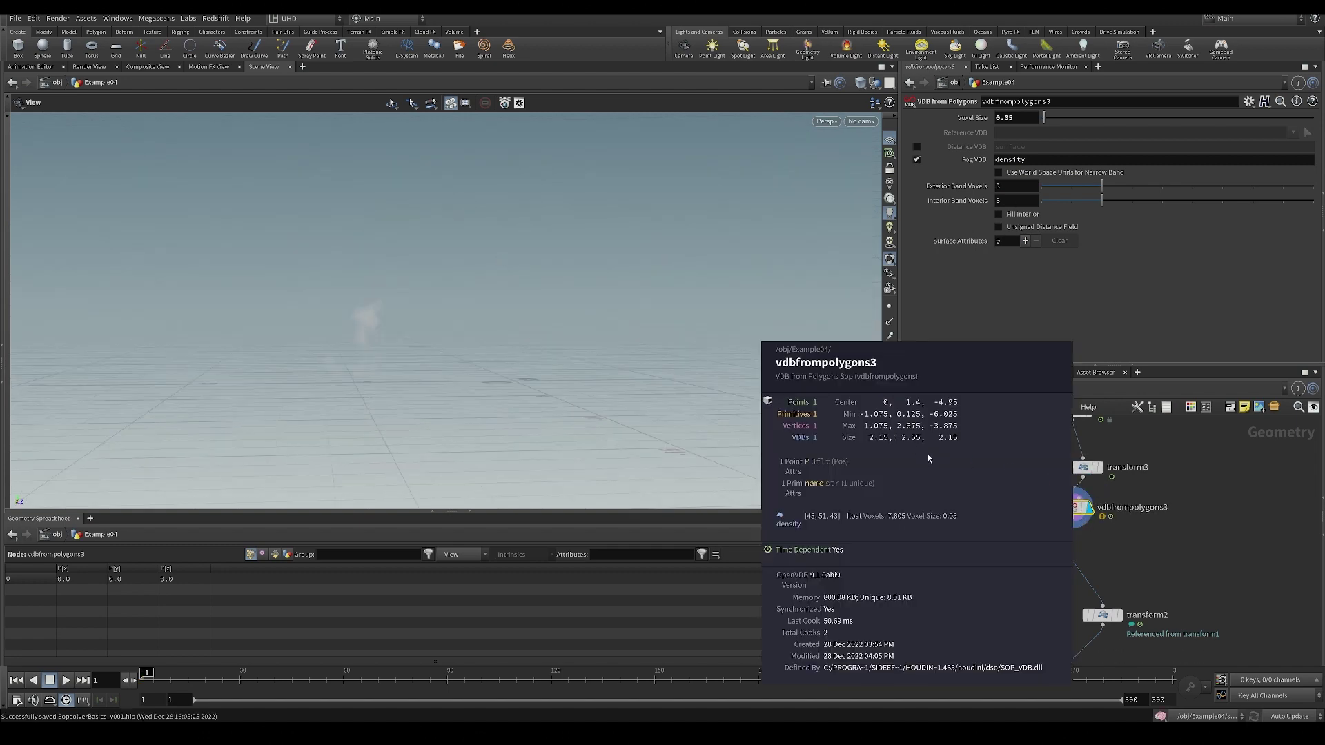
Display convertvdb1 and switch the display to merge1 to check the box against the sphere at frame 1.
{"action": "middle_click_drag", "start_coordinate": [966, 607], "coordinate": [1095, 455]}
{"action": "left_click", "coordinate": [1043, 481]}
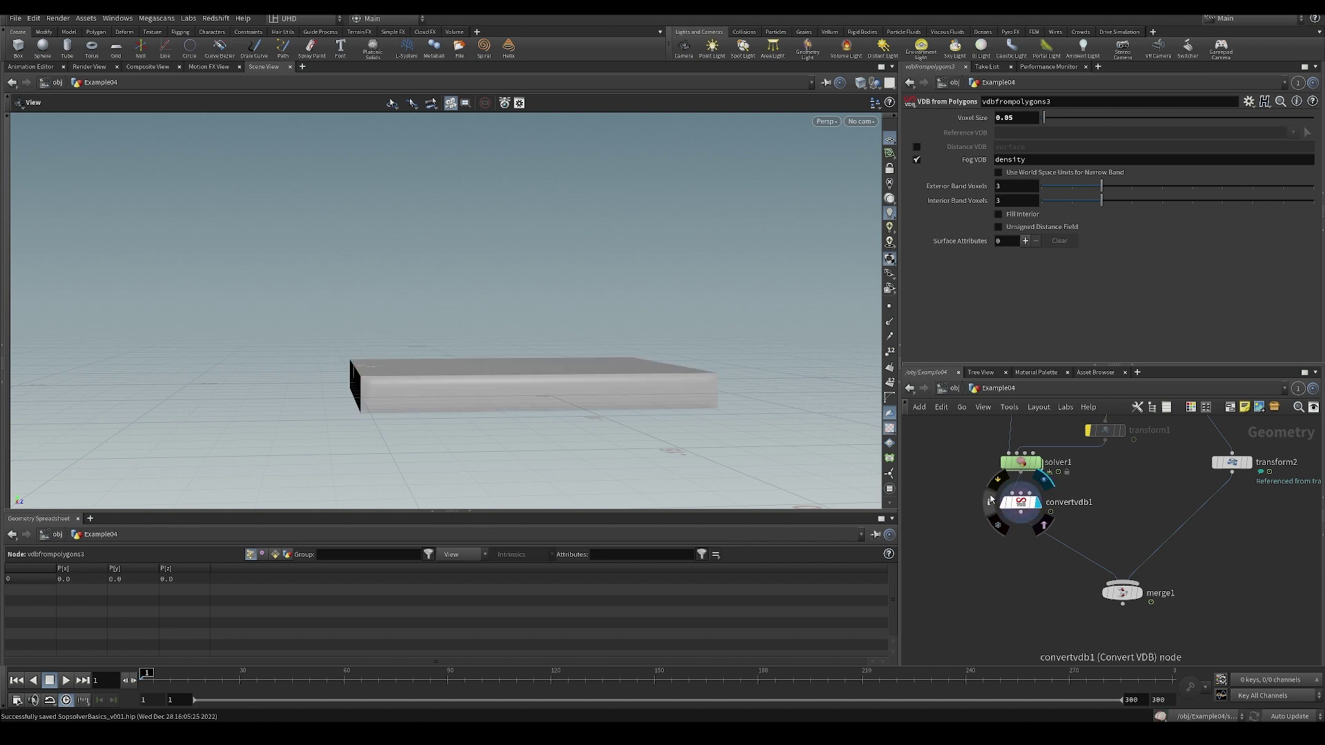
{"action": "left_click_drag", "start_coordinate": [510, 331], "coordinate": [502, 385]}
{"action": "mouse_move", "coordinate": [1117, 603]}
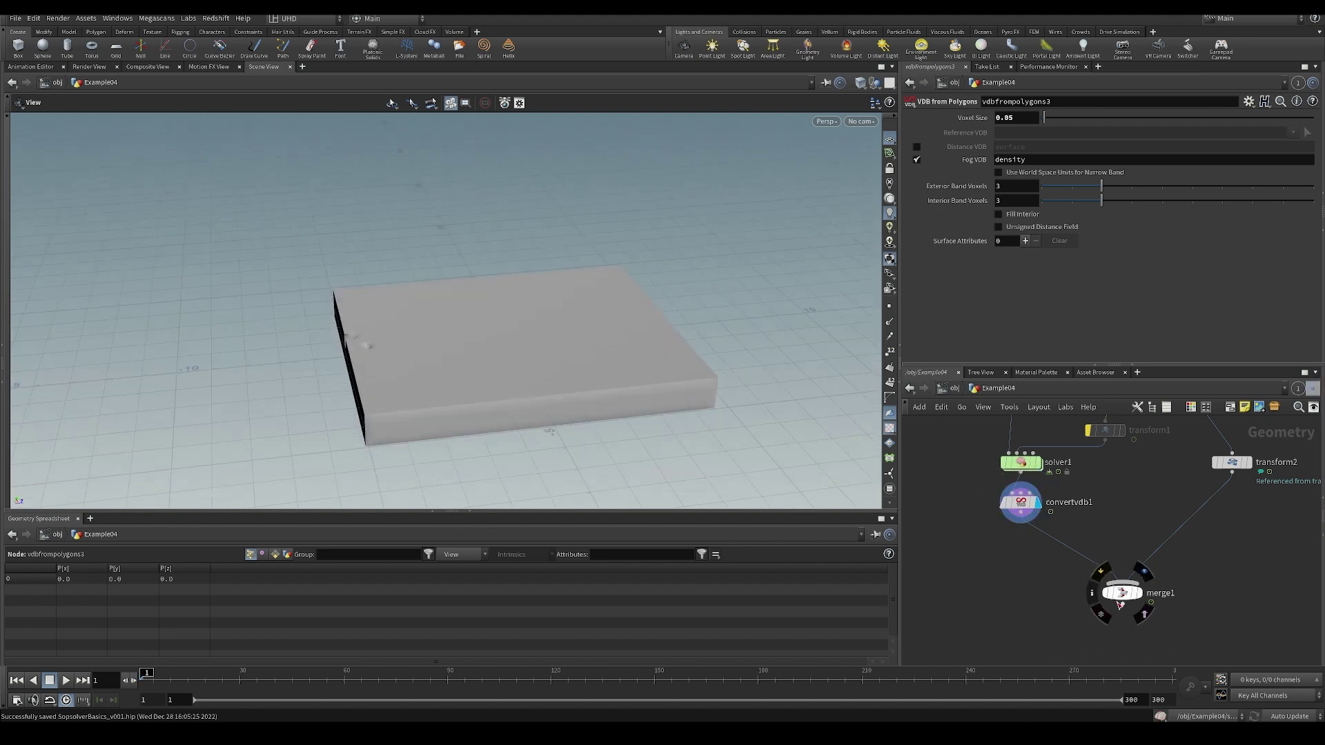
{"action": "left_click", "coordinate": [1143, 573]}
{"action": "left_click_drag", "start_coordinate": [638, 307], "coordinate": [559, 269]}
{"action": "scroll", "coordinate": [560, 269], "scroll_direction": "up", "scroll_amount": 1}
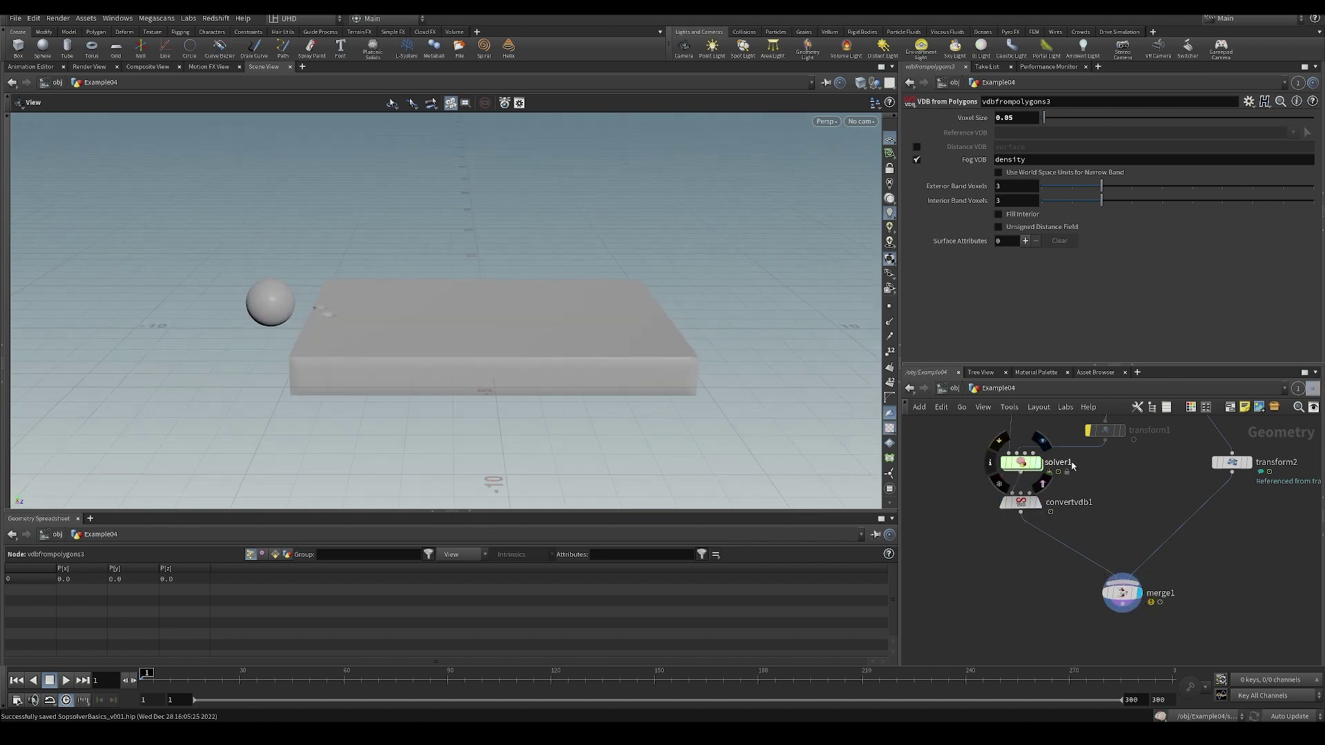
{"action": "middle_click_drag", "start_coordinate": [1138, 504], "coordinate": [1099, 628]}
{"action": "scroll", "coordinate": [1100, 629], "scroll_direction": "down", "scroll_amount": 2}
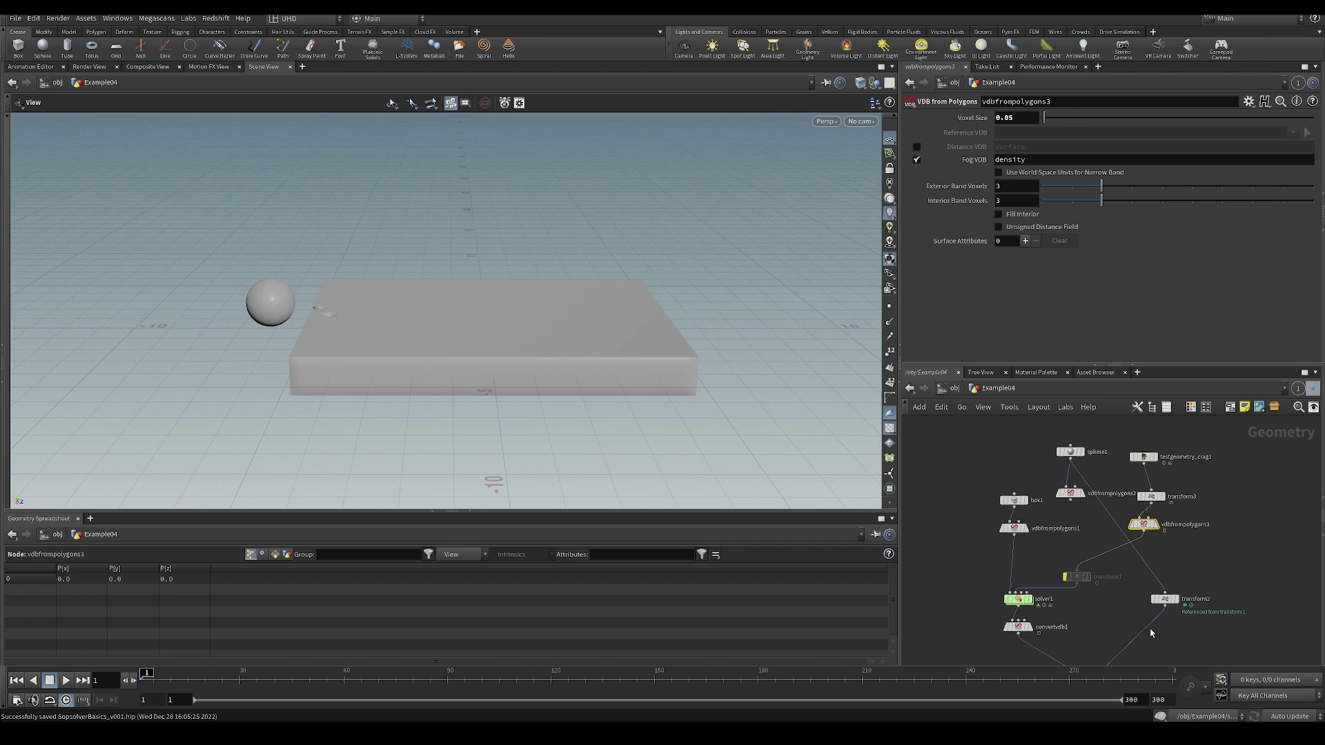
Rewire merge1 so transform3's animated Crag replaces the transform2 sphere, keeping vdbfrompolygons3 as the density branch for transform1.
{"action": "left_click_drag", "start_coordinate": [1161, 559], "coordinate": [1143, 533]}
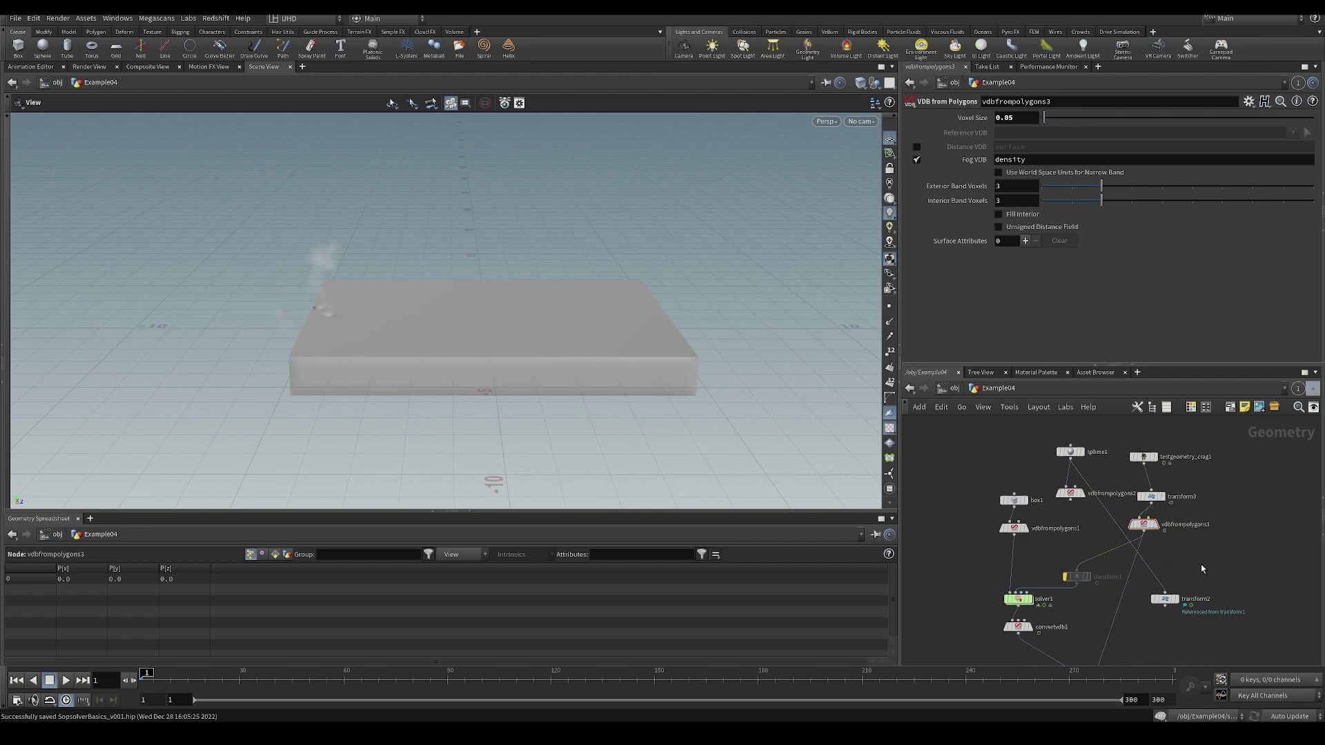
{"action": "middle_click_drag", "start_coordinate": [1204, 568], "coordinate": [1216, 524]}
{"action": "left_click_drag", "start_coordinate": [463, 283], "coordinate": [460, 250]}
{"action": "middle_click_drag", "start_coordinate": [1138, 519], "coordinate": [1140, 599]}
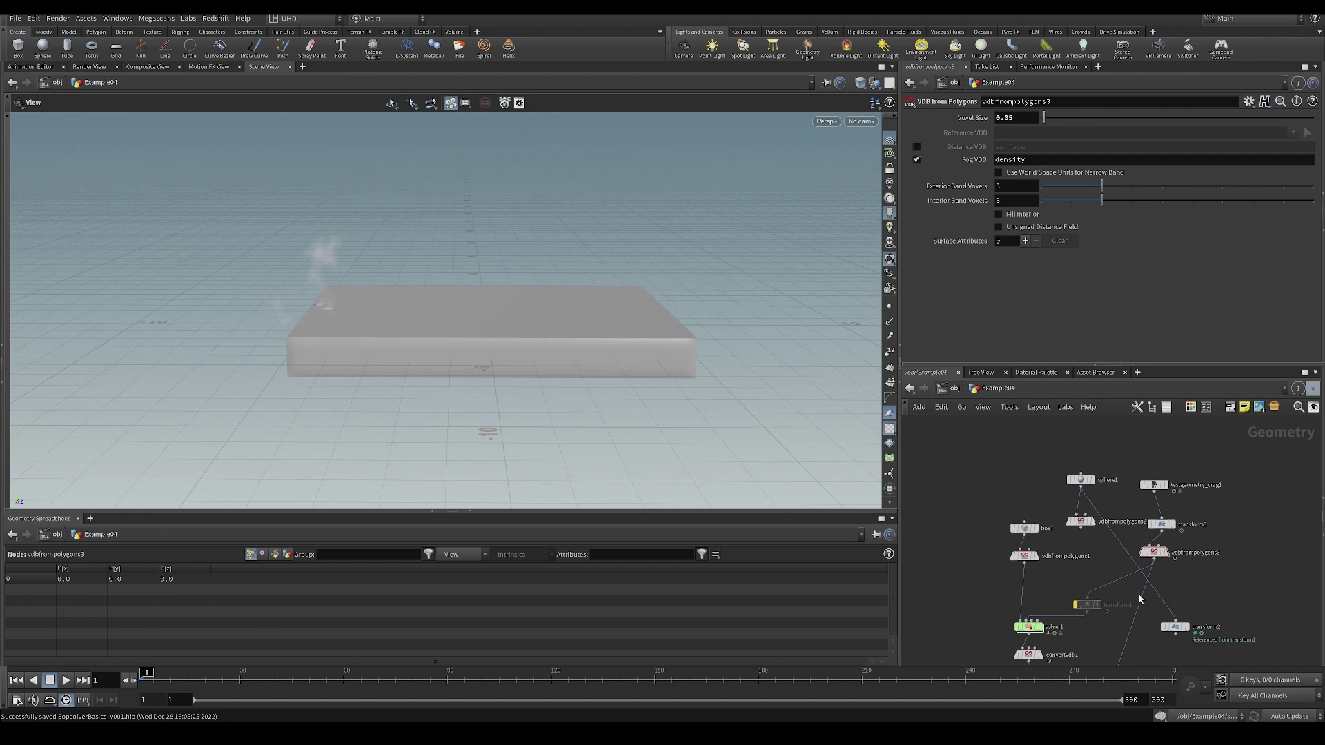
{"action": "left_click_drag", "start_coordinate": [1155, 555], "coordinate": [1176, 559]}
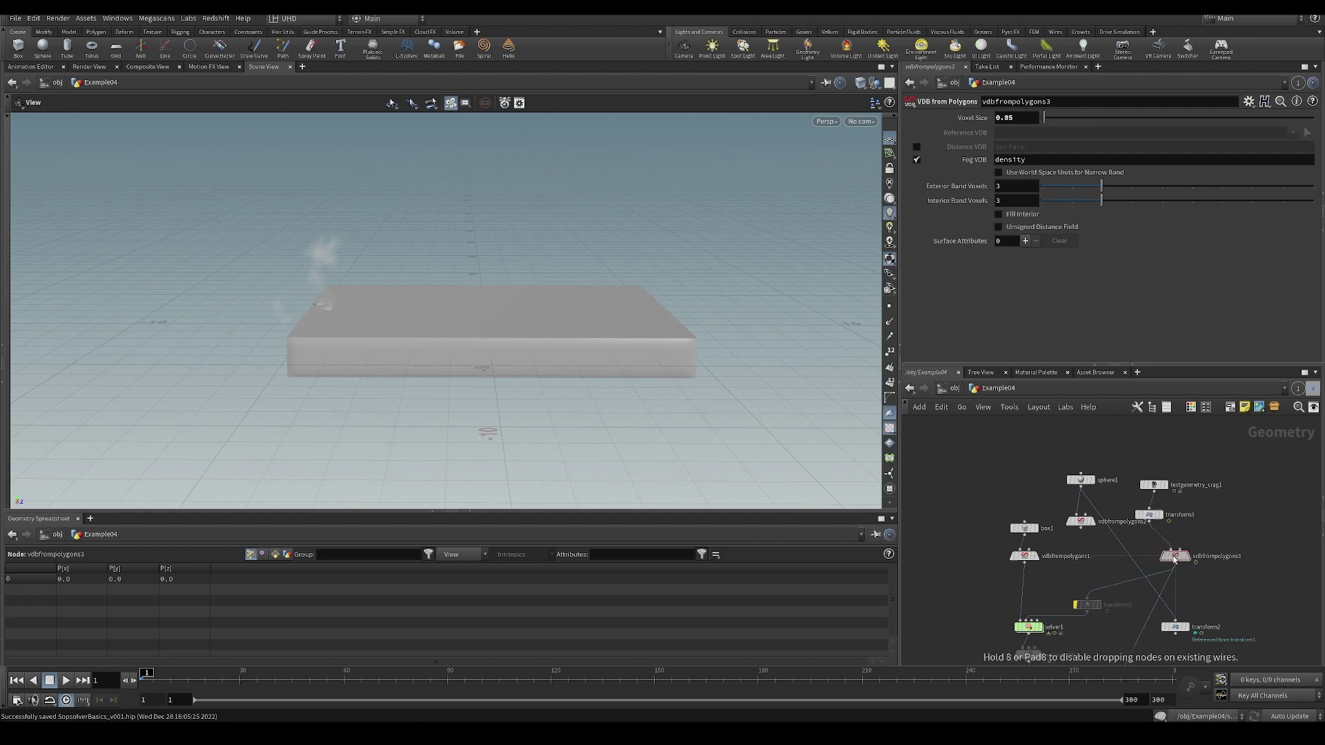
{"action": "left_click", "coordinate": [1150, 522]}
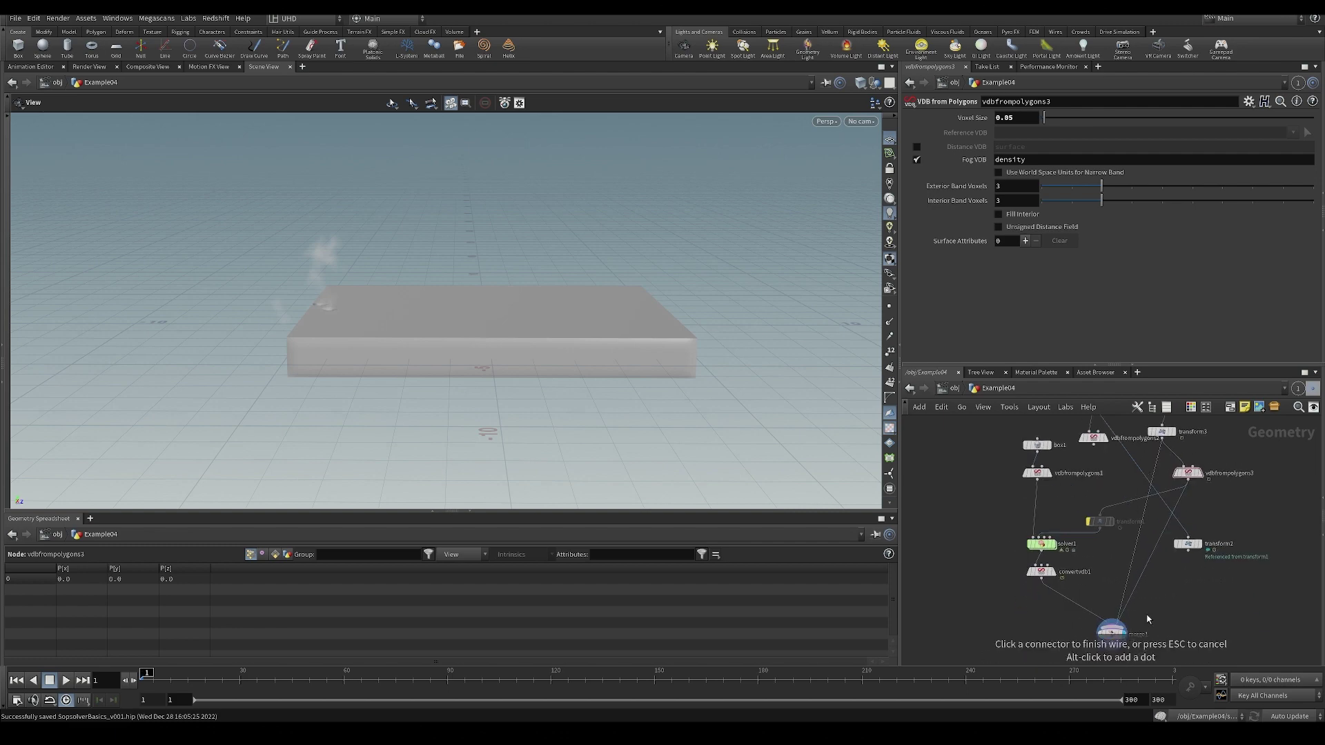
{"action": "left_click", "coordinate": [1115, 623]}
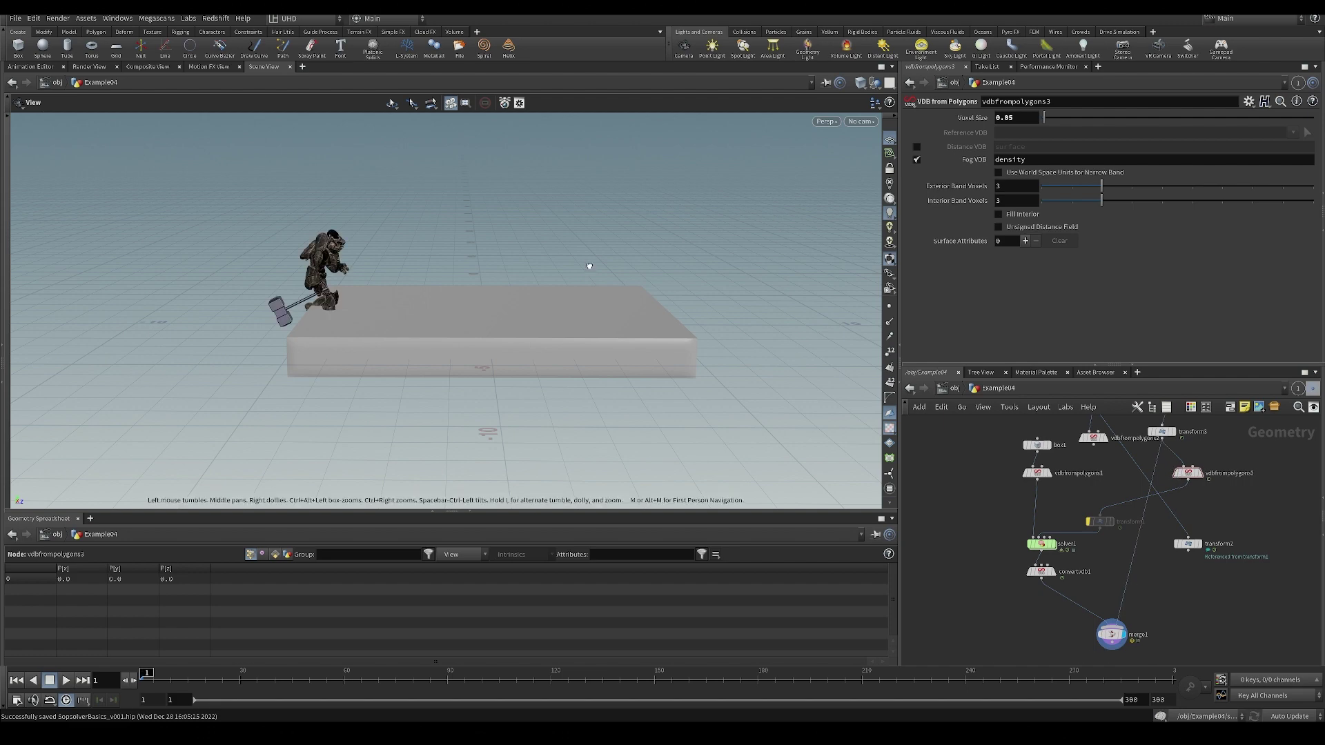
Play the simulation and scrub back to frame 206, examining the trail Crag carves into the box from several angles.
{"action": "left_click_drag", "start_coordinate": [556, 287], "coordinate": [461, 384]}
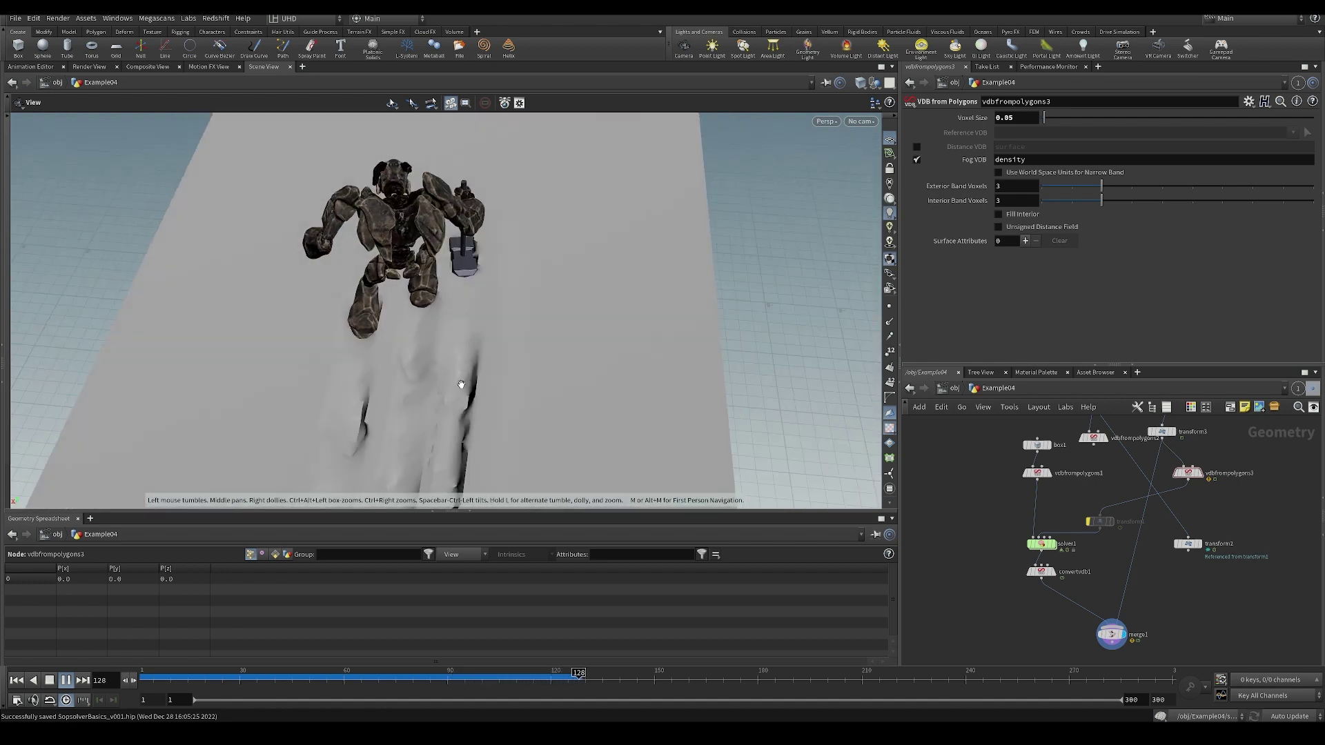
{"action": "left_click_drag", "start_coordinate": [436, 332], "coordinate": [452, 274]}
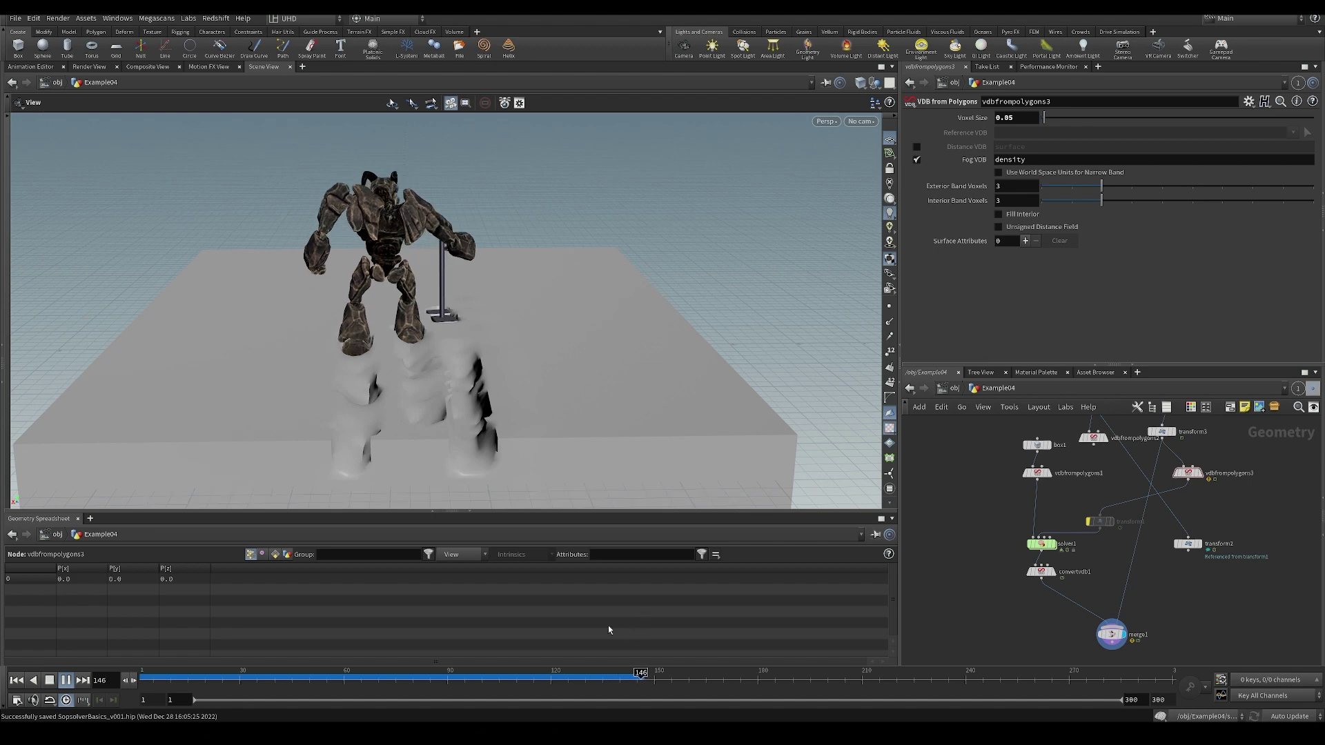
{"action": "left_click_drag", "start_coordinate": [493, 400], "coordinate": [506, 399]}
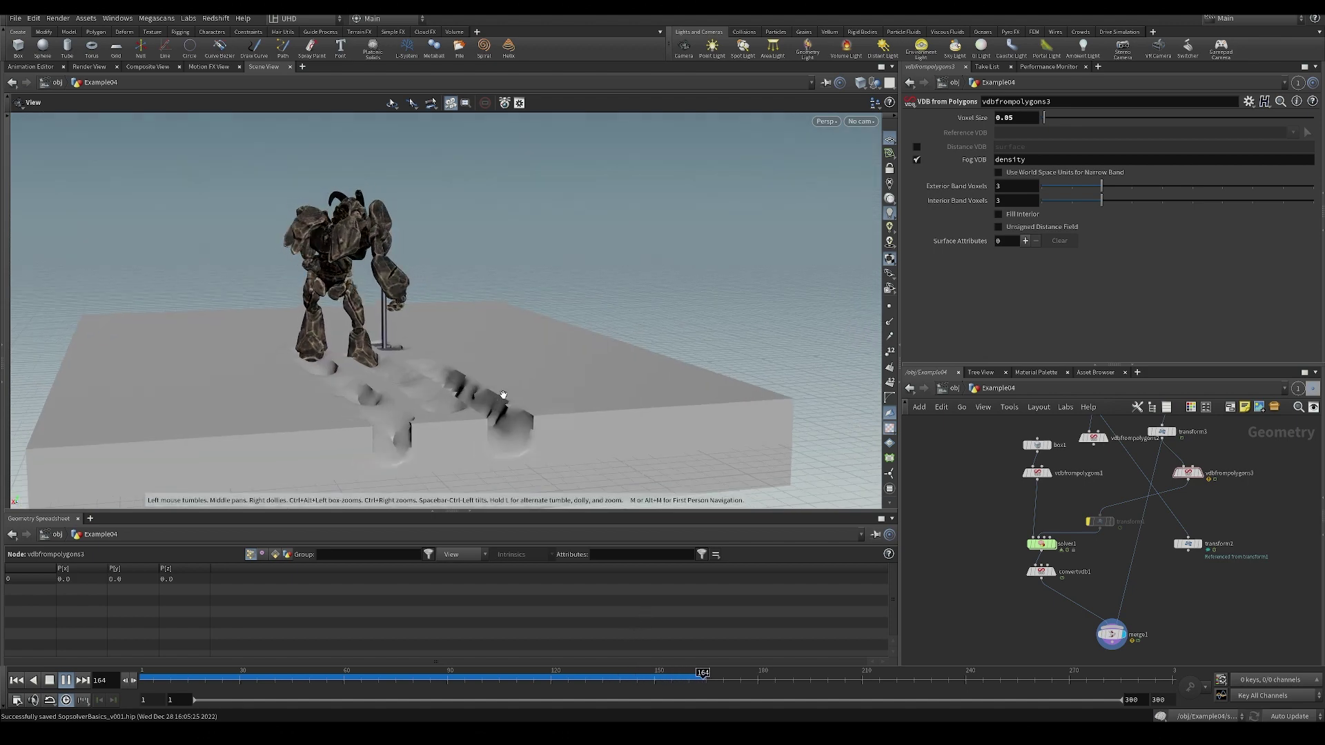
{"action": "left_click_drag", "start_coordinate": [503, 395], "coordinate": [392, 415]}
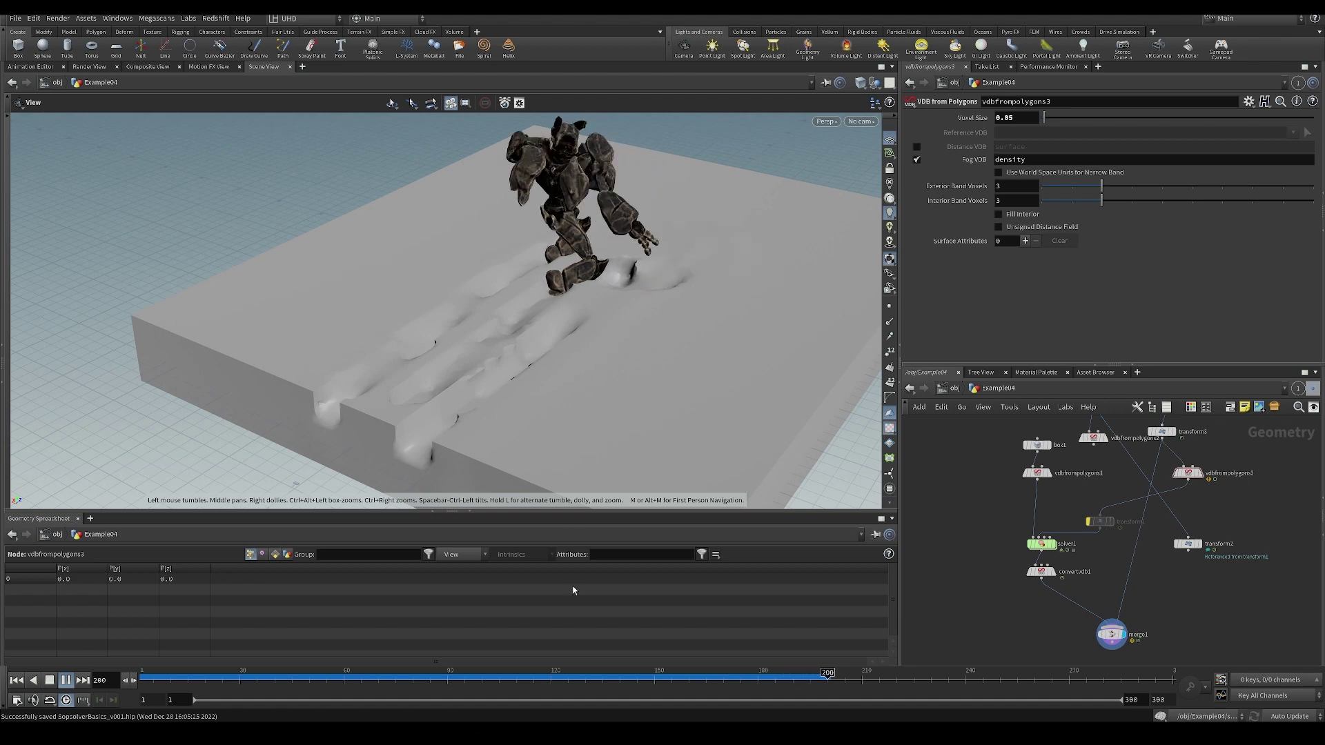
{"action": "left_click_drag", "start_coordinate": [571, 275], "coordinate": [688, 348]}
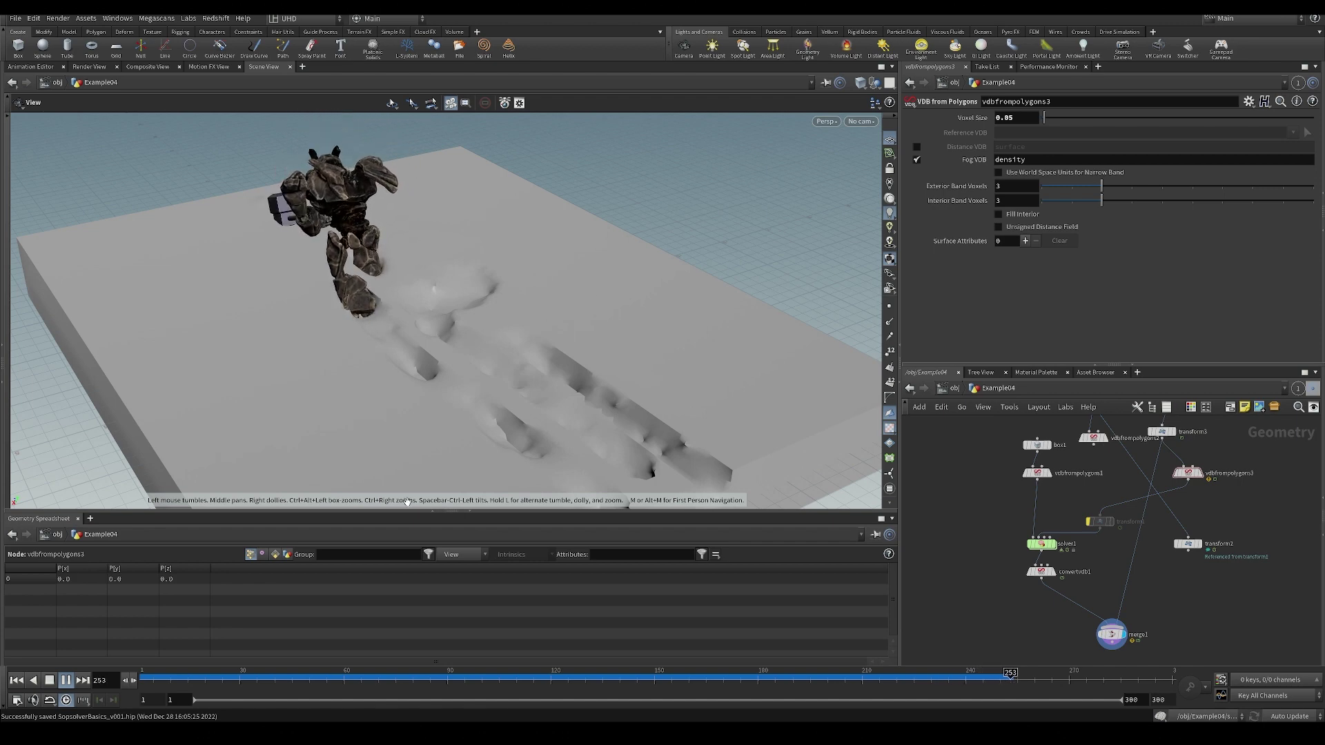
{"action": "left_click_drag", "start_coordinate": [485, 679], "coordinate": [848, 697]}
{"action": "left_click_drag", "start_coordinate": [621, 373], "coordinate": [426, 446]}
Set vdbfrompolygons3's voxel size to 0.1 and replay the simulation from the start.
{"action": "middle_click_drag", "start_coordinate": [1129, 549], "coordinate": [805, 613]}
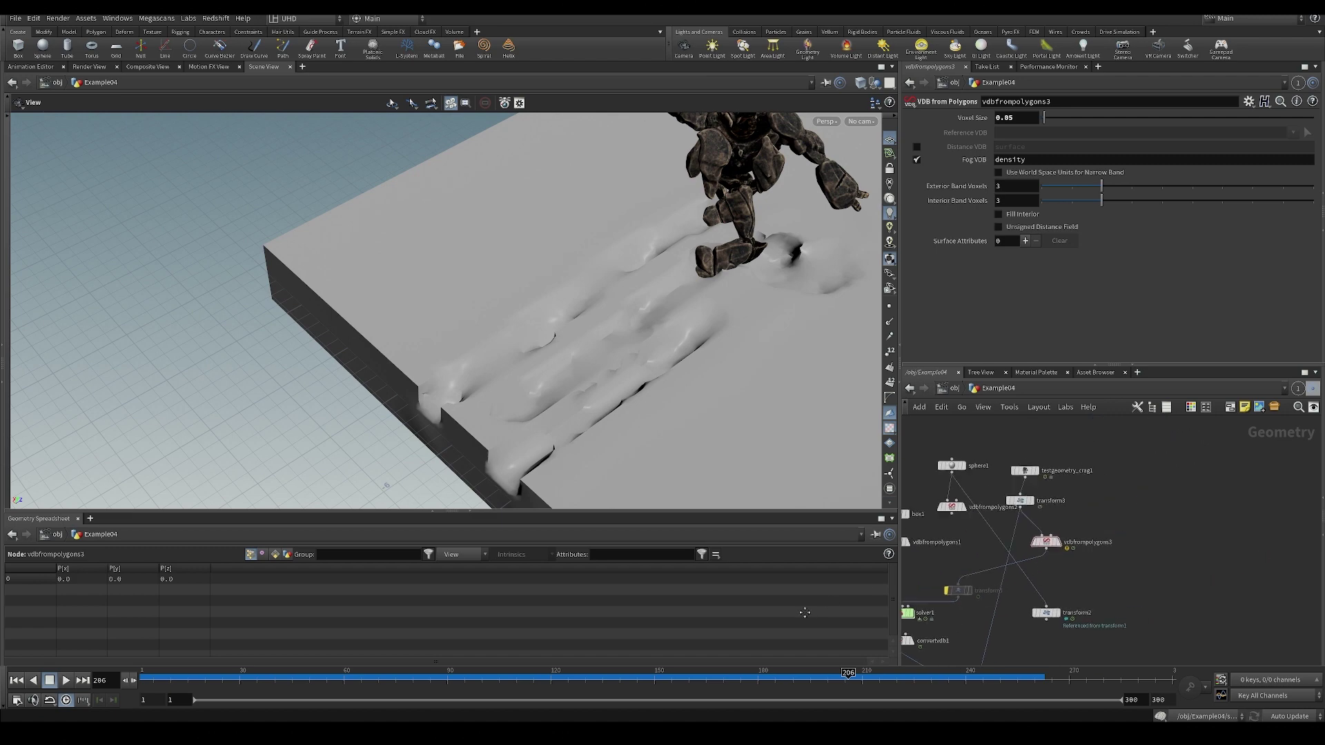
{"action": "middle_click_drag", "start_coordinate": [987, 548], "coordinate": [1031, 467]}
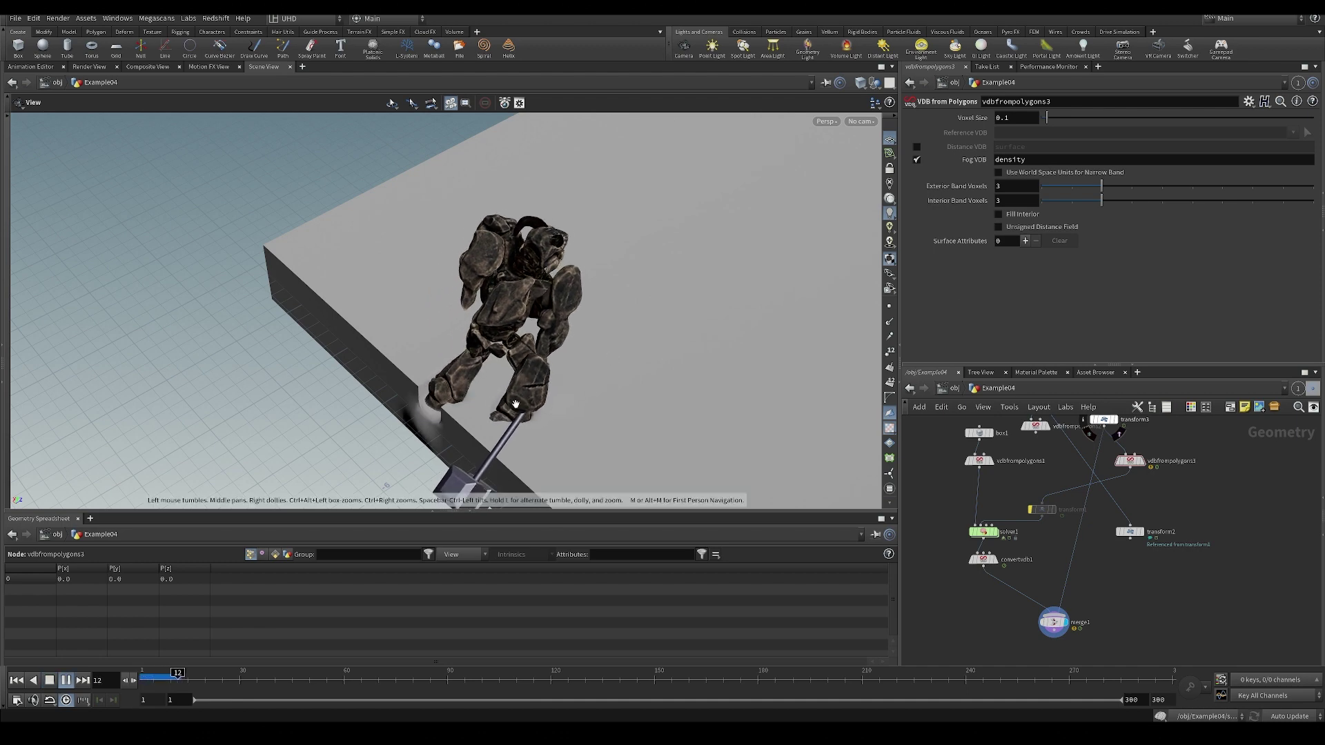
{"action": "left_click_drag", "start_coordinate": [621, 372], "coordinate": [683, 398]}
Compare the replayed Crag trail with the snow physics reference video in the browser, examining the footprints from several angles.
{"action": "key", "text": "alt+Tab"}
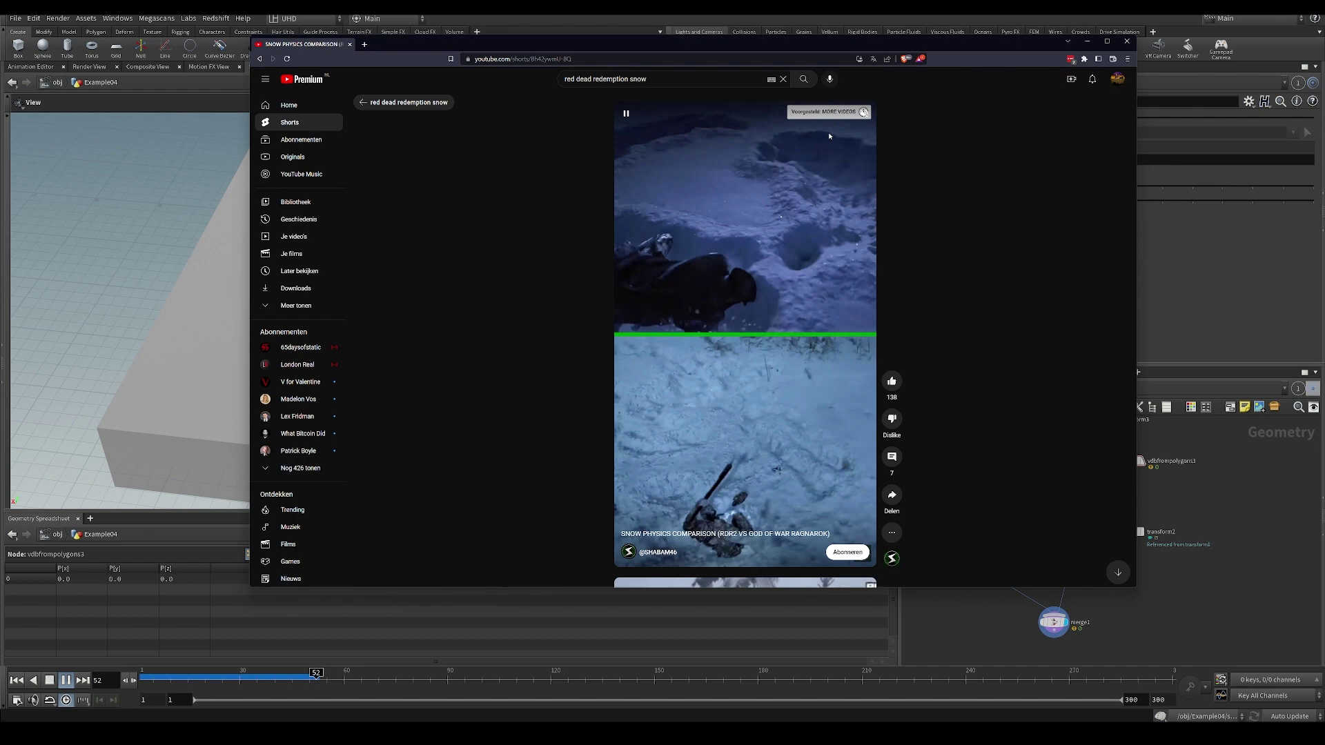
{"action": "left_click", "coordinate": [1145, 618]}
{"action": "left_click_drag", "start_coordinate": [303, 376], "coordinate": [599, 346]}
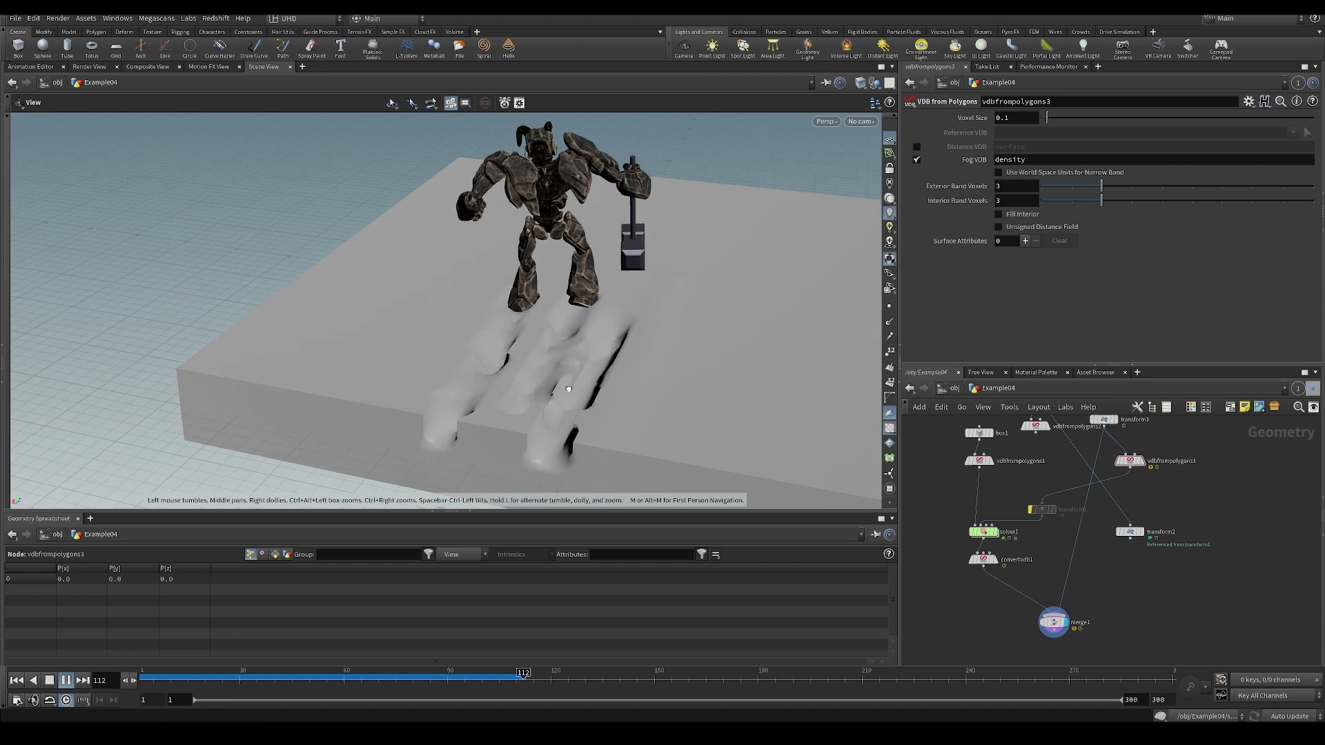
{"action": "left_click_drag", "start_coordinate": [568, 388], "coordinate": [630, 350]}
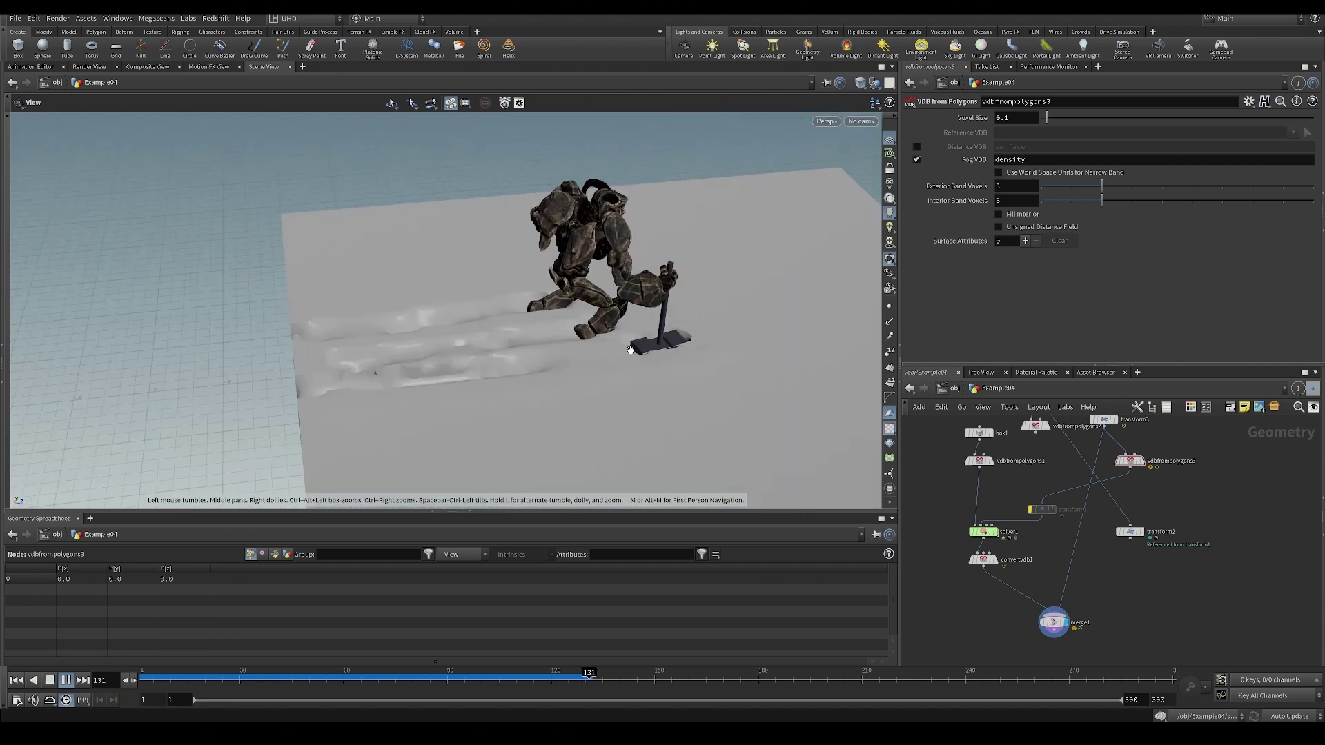
{"action": "left_click_drag", "start_coordinate": [634, 399], "coordinate": [545, 296]}
{"action": "left_click_drag", "start_coordinate": [557, 389], "coordinate": [665, 397]}
{"action": "left_click_drag", "start_coordinate": [570, 672], "coordinate": [653, 686]}
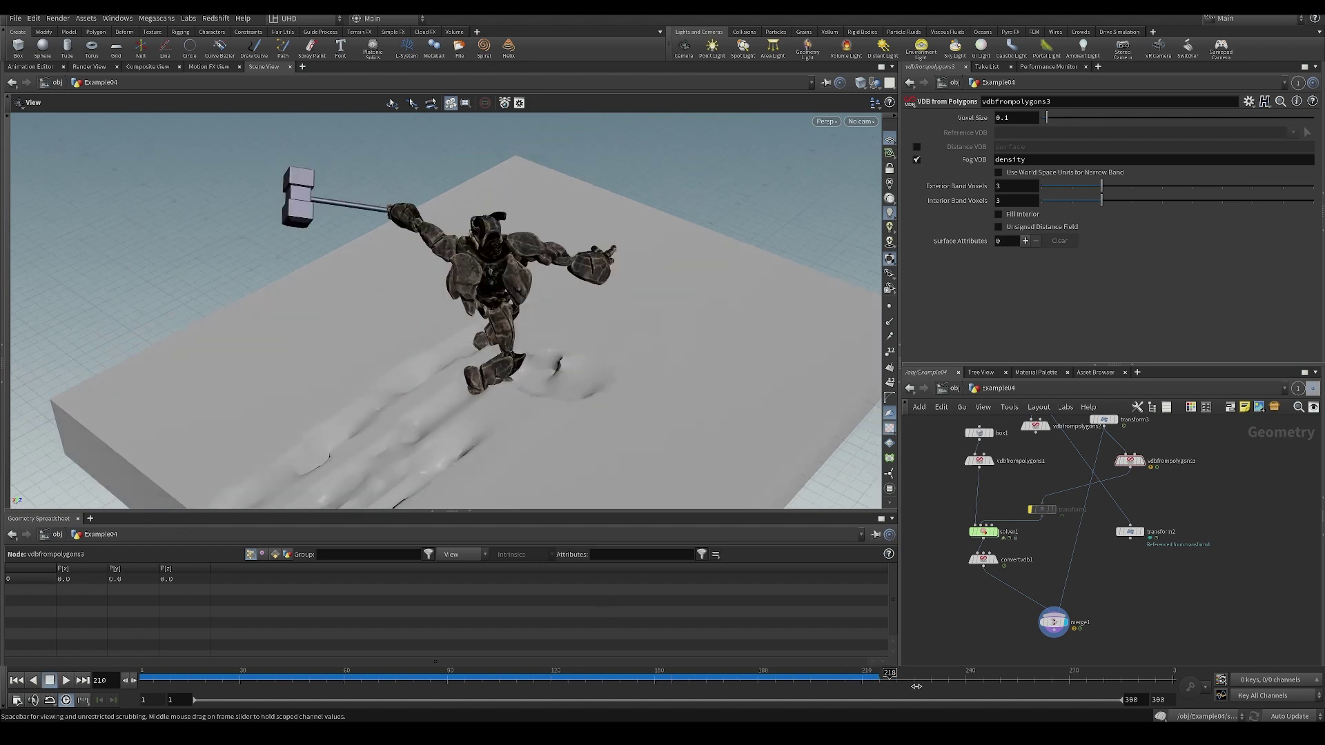
{"action": "left_click_drag", "start_coordinate": [529, 405], "coordinate": [617, 373]}
Insert a Color node between convertvdb1 and merge1, and display it.
{"action": "middle_click_drag", "start_coordinate": [1020, 600], "coordinate": [1036, 414]}
{"action": "key", "text": "Tab"}
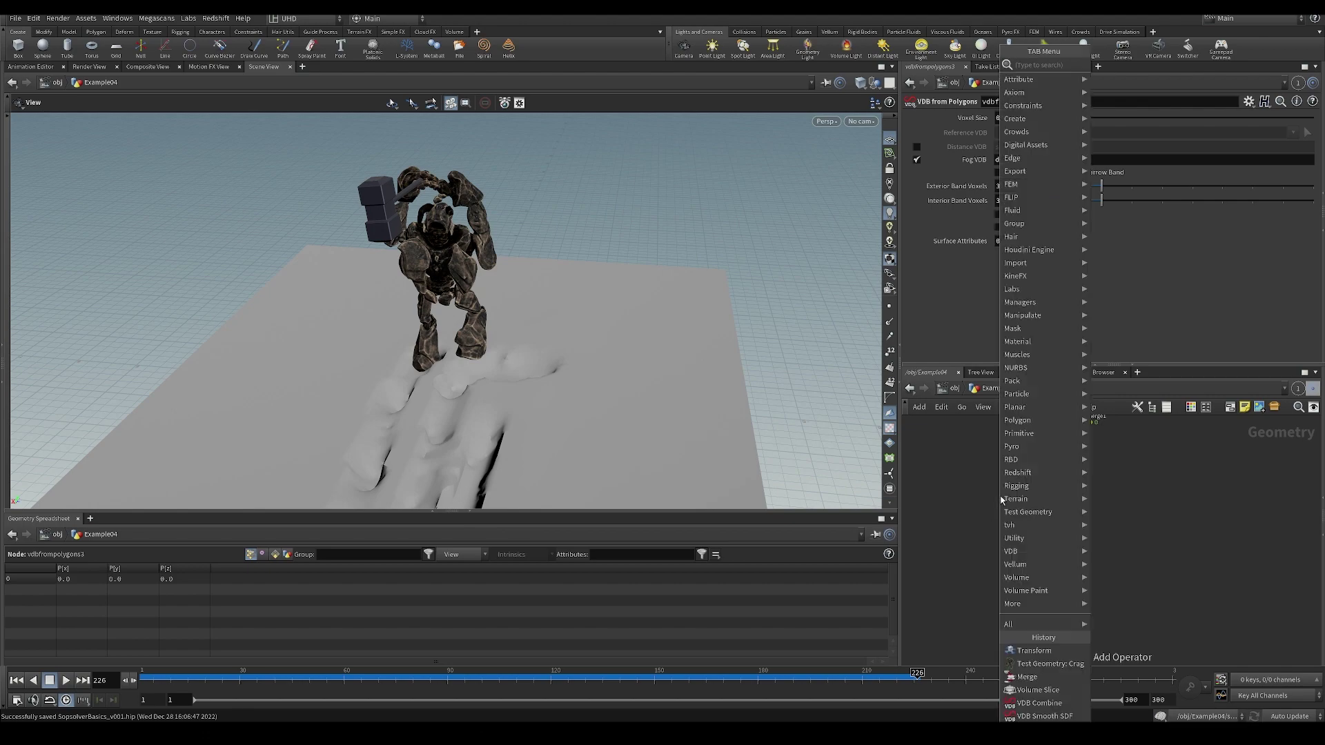
{"action": "type", "text": "color"}
{"action": "key", "text": "Return"}
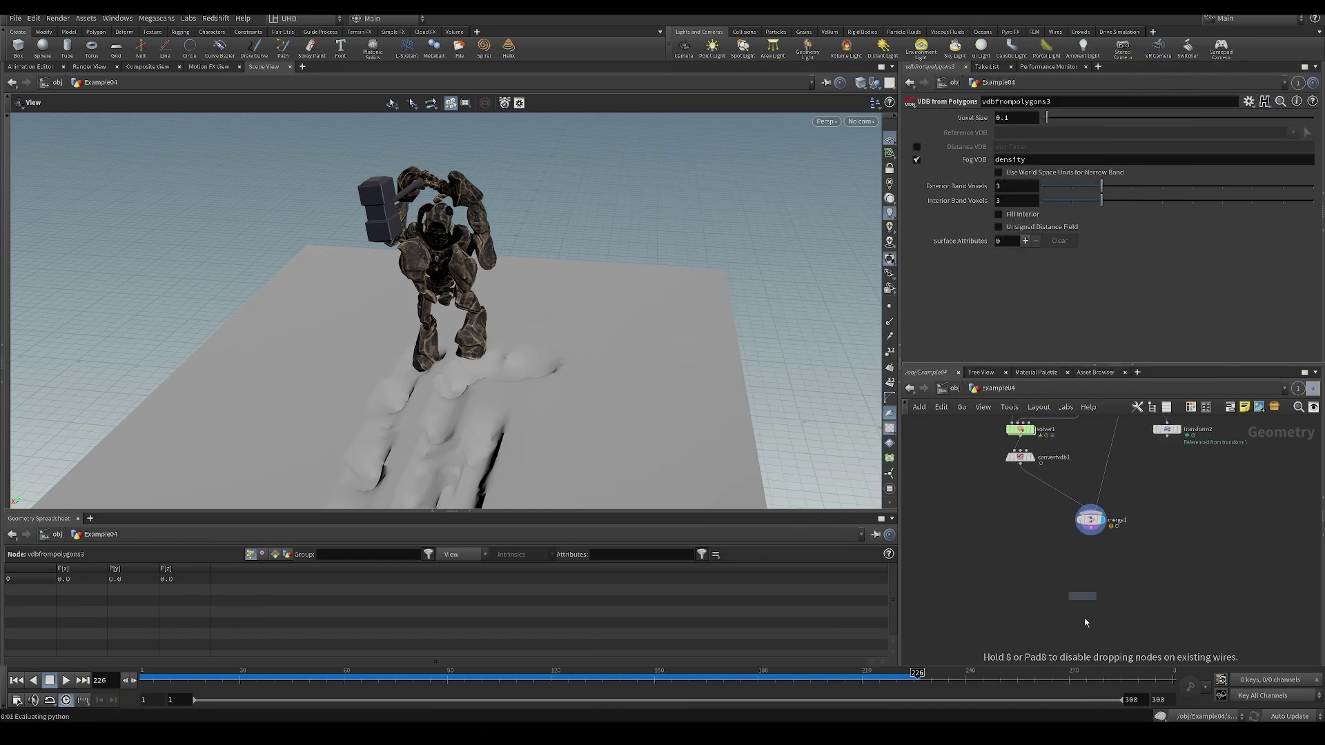
{"action": "left_click", "coordinate": [1041, 541]}
{"action": "left_click", "coordinate": [1066, 509]}
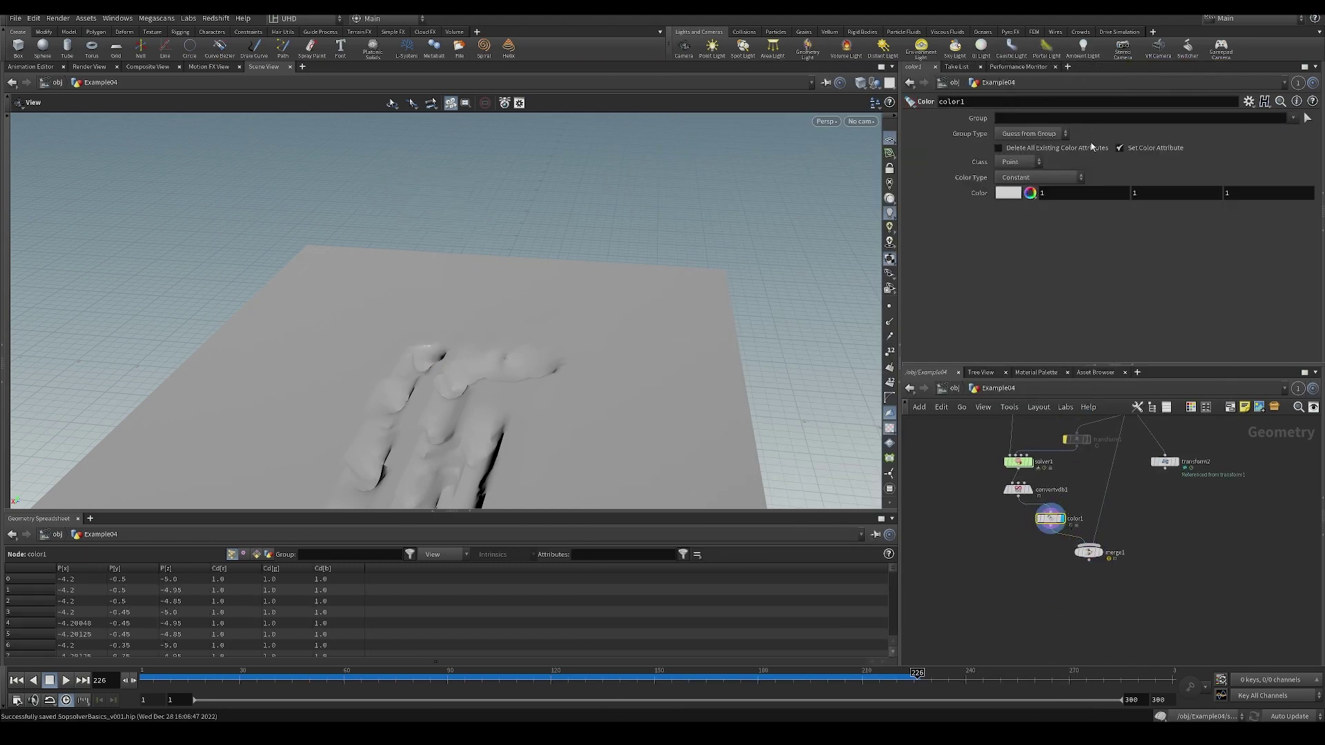
Set color1's red, green and blue values to 3 for bright white snow, and display merge1.
{"action": "middle_click_drag", "start_coordinate": [976, 192], "coordinate": [1033, 194]}
{"action": "left_click", "coordinate": [1104, 536]}
{"action": "mouse_move", "coordinate": [607, 324]}
{"action": "left_mouse_down"}
{"action": "mouse_move", "coordinate": [539, 278]}
{"action": "mouse_move", "coordinate": [456, 308]}
{"action": "mouse_move", "coordinate": [272, 271]}
{"action": "mouse_move", "coordinate": [387, 499]}
{"action": "mouse_move", "coordinate": [518, 399]}
{"action": "mouse_move", "coordinate": [641, 257]}
{"action": "mouse_move", "coordinate": [683, 231]}
{"action": "mouse_move", "coordinate": [607, 310]}
{"action": "left_mouse_up"}
Insert a VDB Smooth node between solver1 and convertvdb1, and set its iterations to 1.
{"action": "key", "text": "Tab"}
{"action": "type", "text": "smo"}
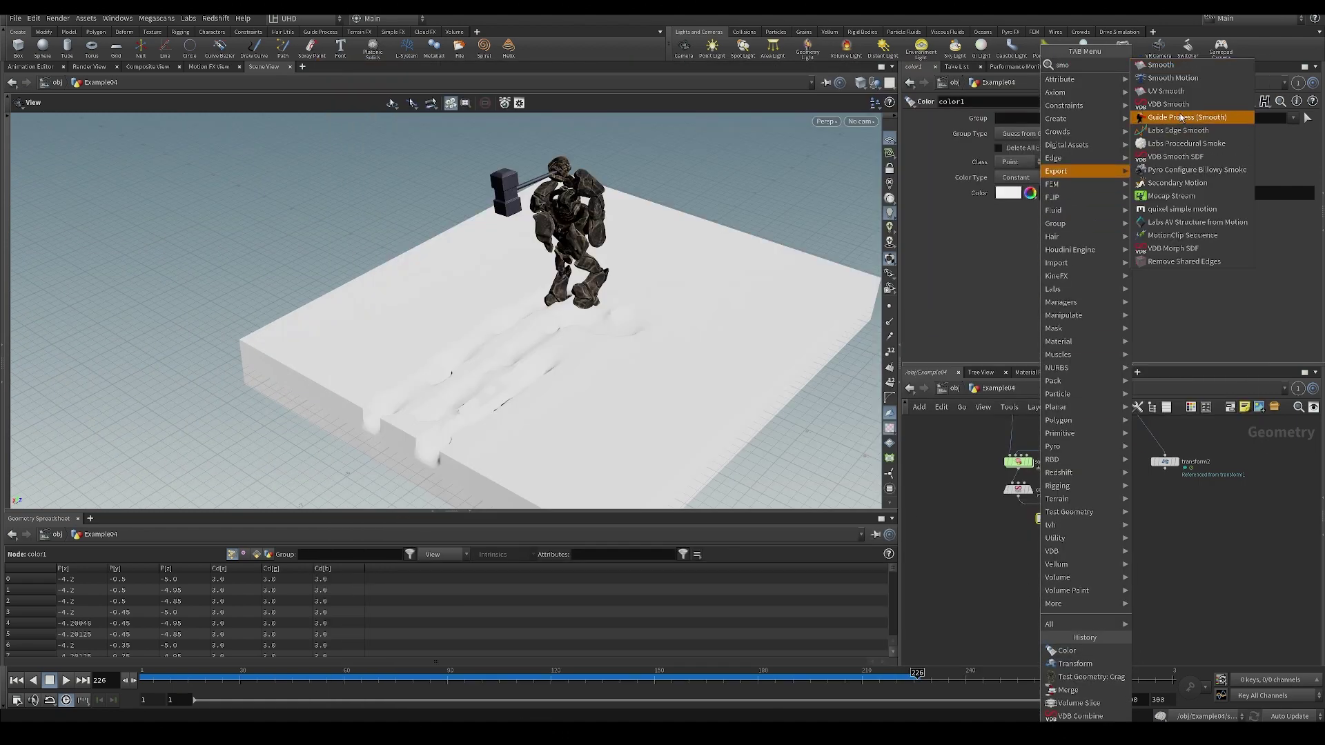
{"action": "left_click", "coordinate": [1181, 117]}
{"action": "left_click", "coordinate": [1011, 485]}
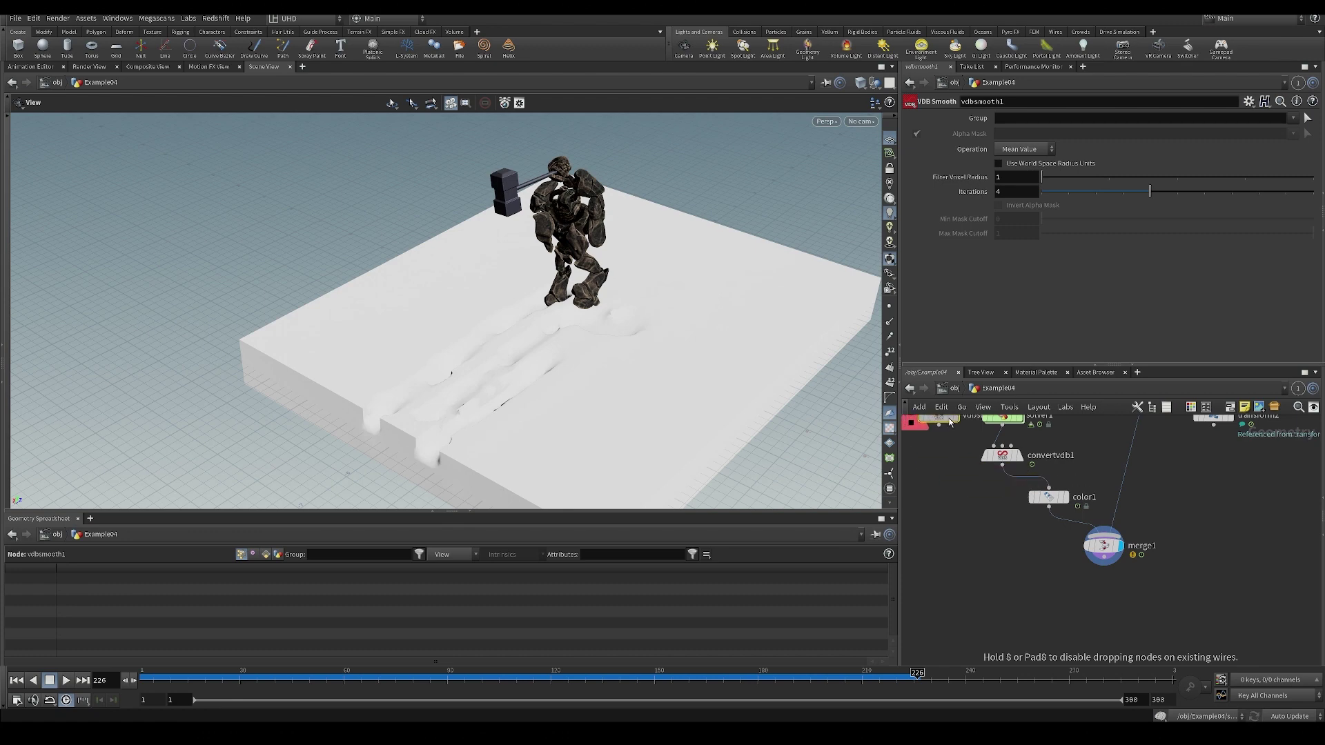
{"action": "left_click", "coordinate": [1006, 447]}
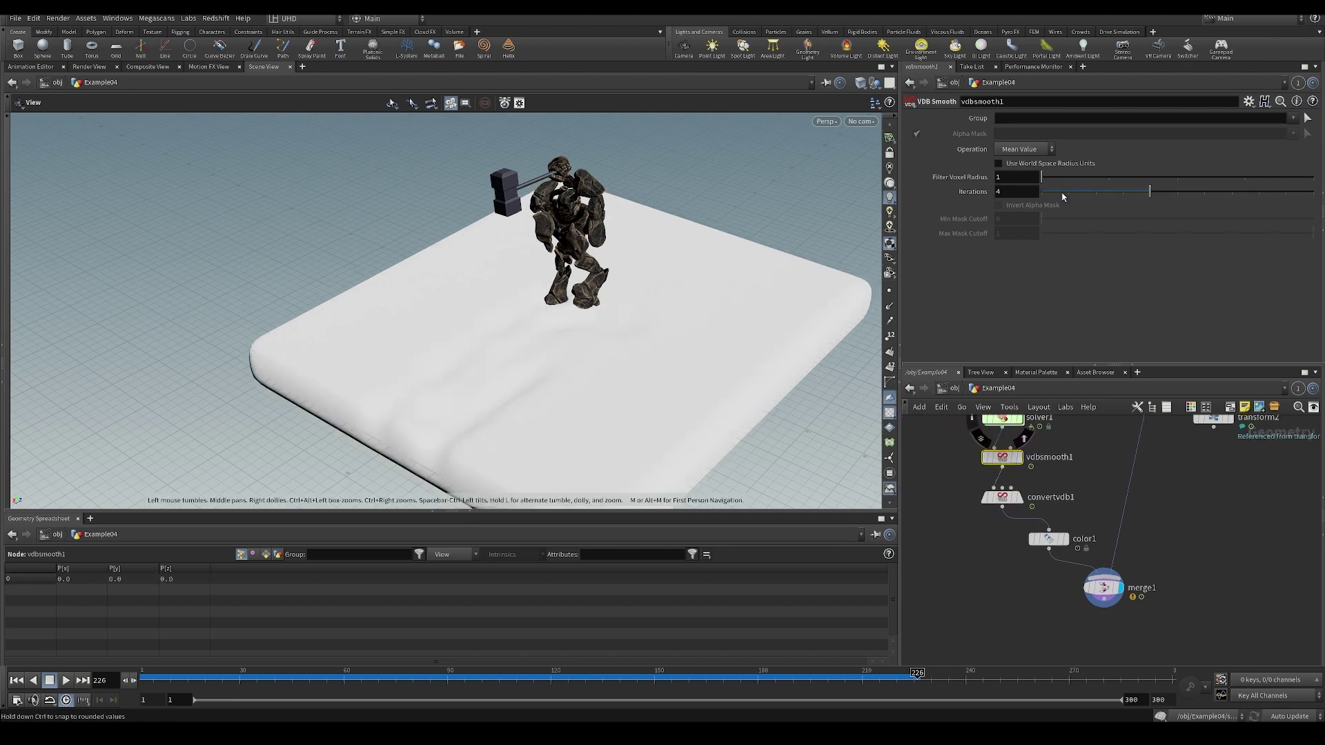
{"action": "left_click_drag", "start_coordinate": [613, 315], "coordinate": [385, 642]}
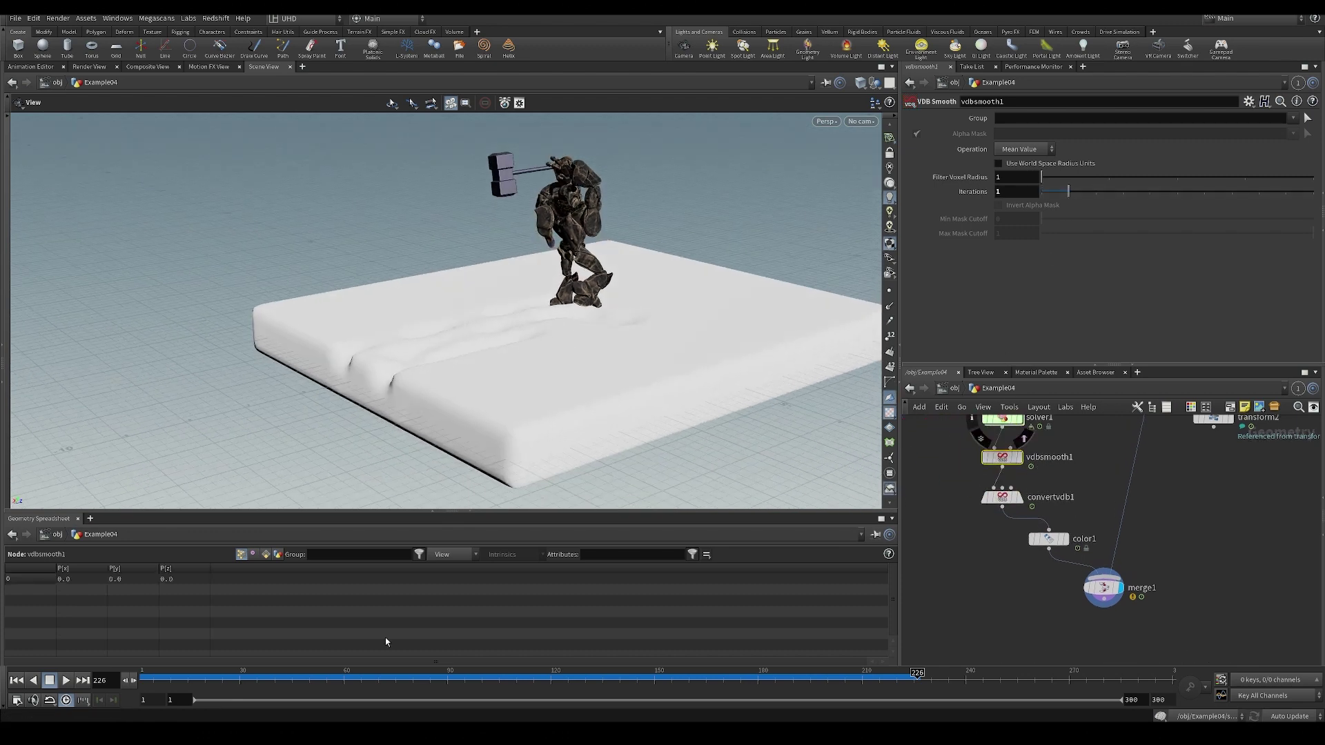
Scrub to frame 160 and play the simulation, examining the smoothed snow trail around Crag close up and from several angles.
{"action": "left_click_drag", "start_coordinate": [335, 680], "coordinate": [688, 677]}
{"action": "left_click_drag", "start_coordinate": [461, 338], "coordinate": [423, 402]}
{"action": "scroll", "coordinate": [500, 289], "scroll_direction": "up", "scroll_amount": 5}
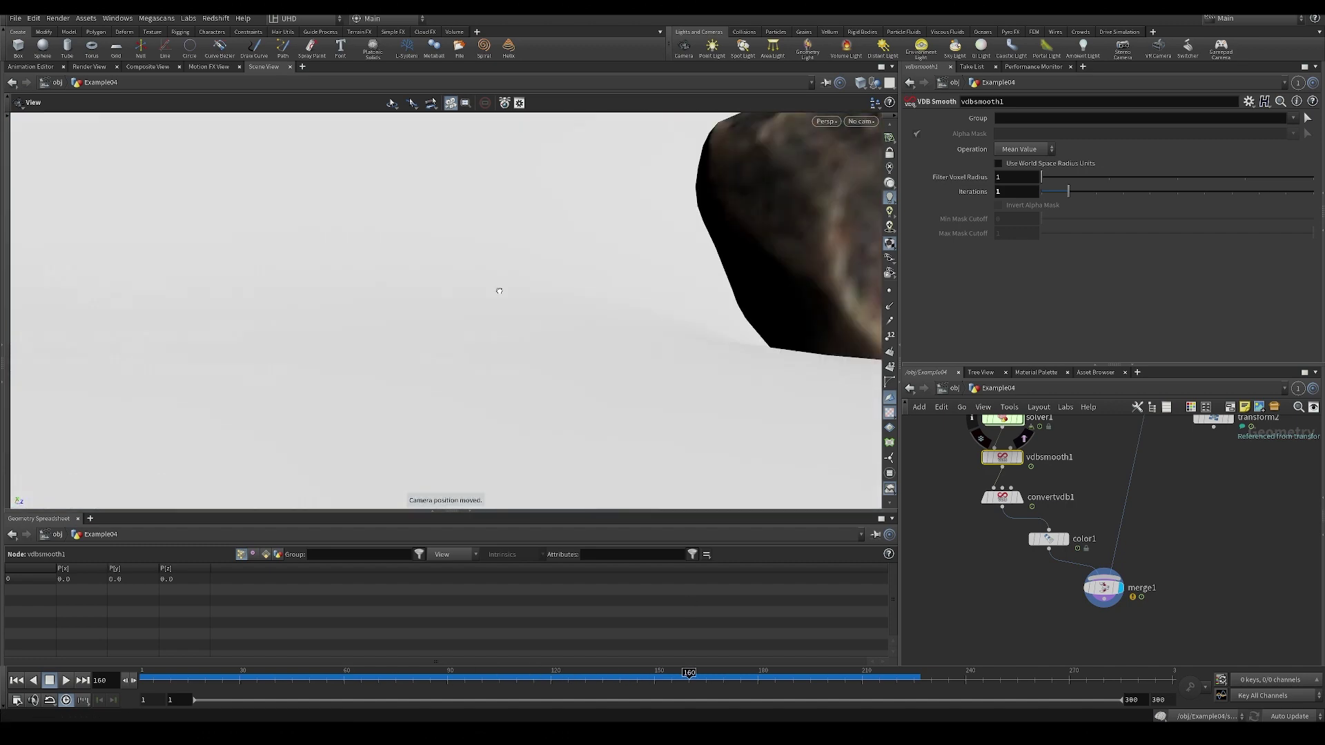
{"action": "left_click_drag", "start_coordinate": [500, 290], "coordinate": [709, 360]}
{"action": "scroll", "coordinate": [709, 359], "scroll_direction": "down", "scroll_amount": 8}
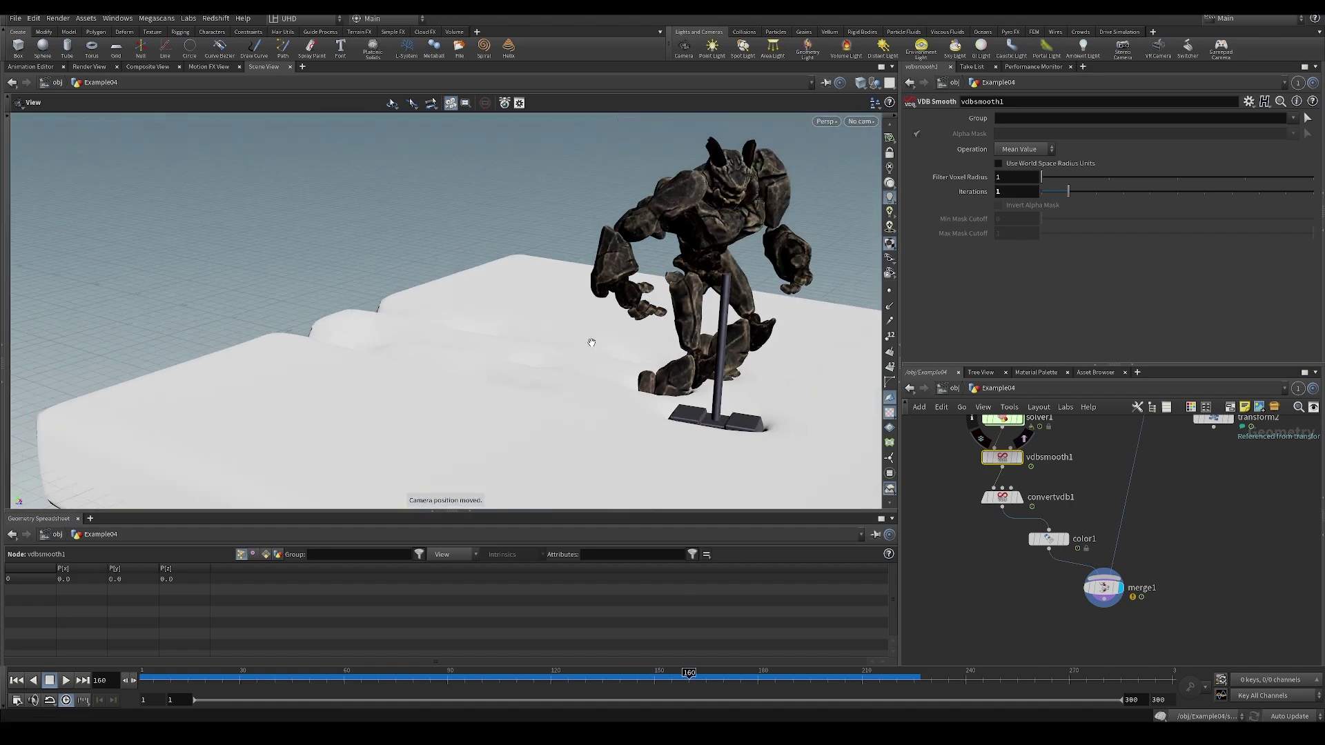
{"action": "left_click_drag", "start_coordinate": [455, 502], "coordinate": [886, 280]}
{"action": "key", "text": "Up"}
{"action": "left_click_drag", "start_coordinate": [615, 243], "coordinate": [583, 341]}
{"action": "left_click_drag", "start_coordinate": [605, 422], "coordinate": [477, 261]}
{"action": "left_click_drag", "start_coordinate": [456, 331], "coordinate": [425, 401]}
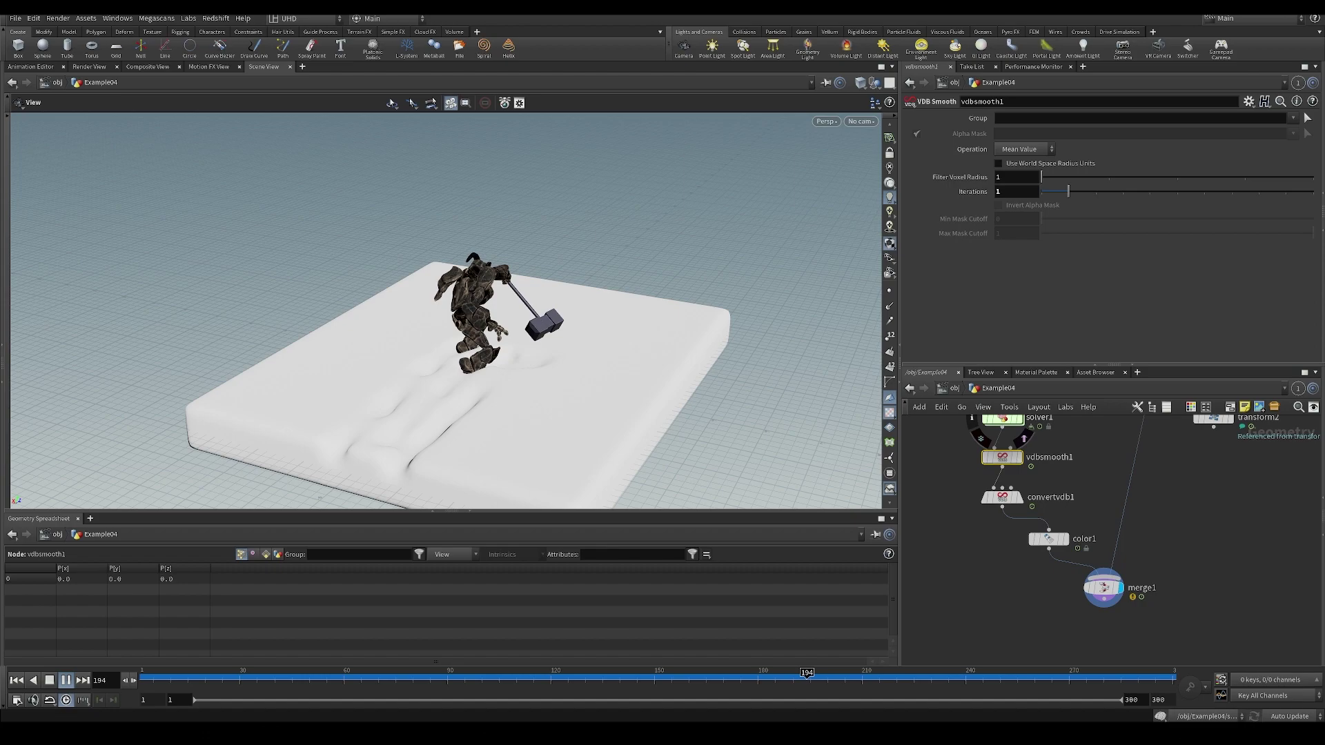